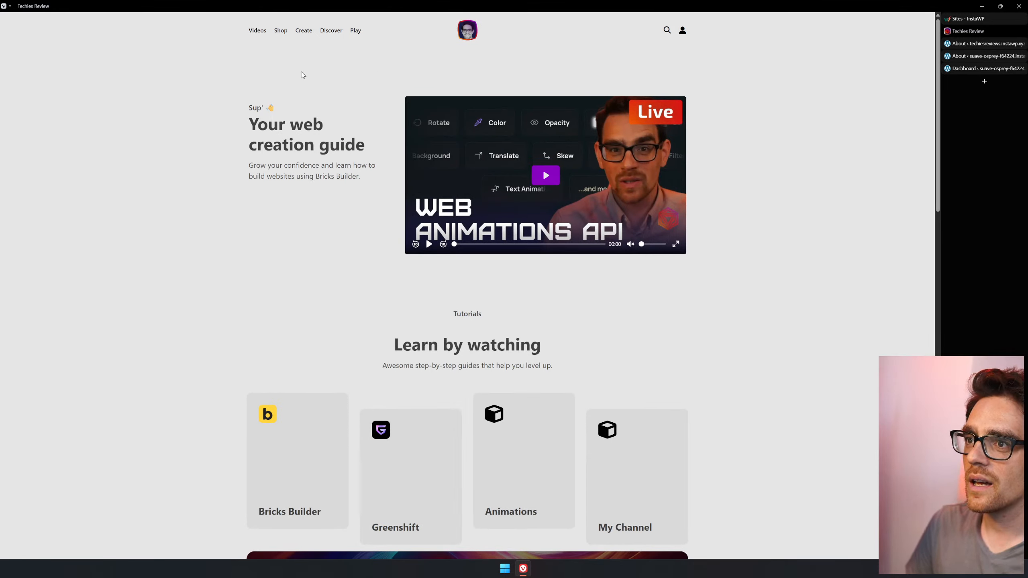
Browse the Techies Review site's Discover and Play categories and its Videos page
mouse_move(995, 40)
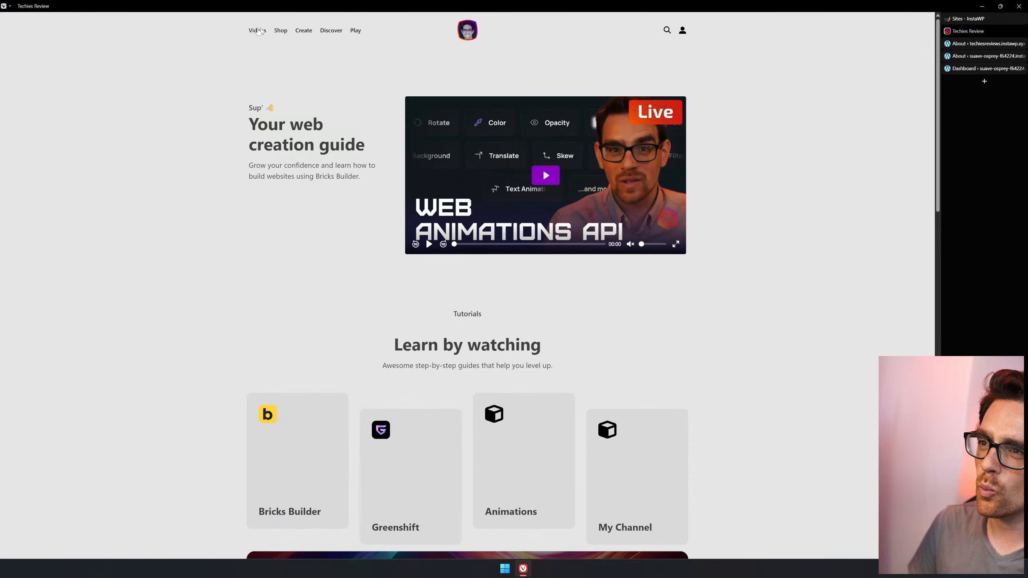
click(331, 33)
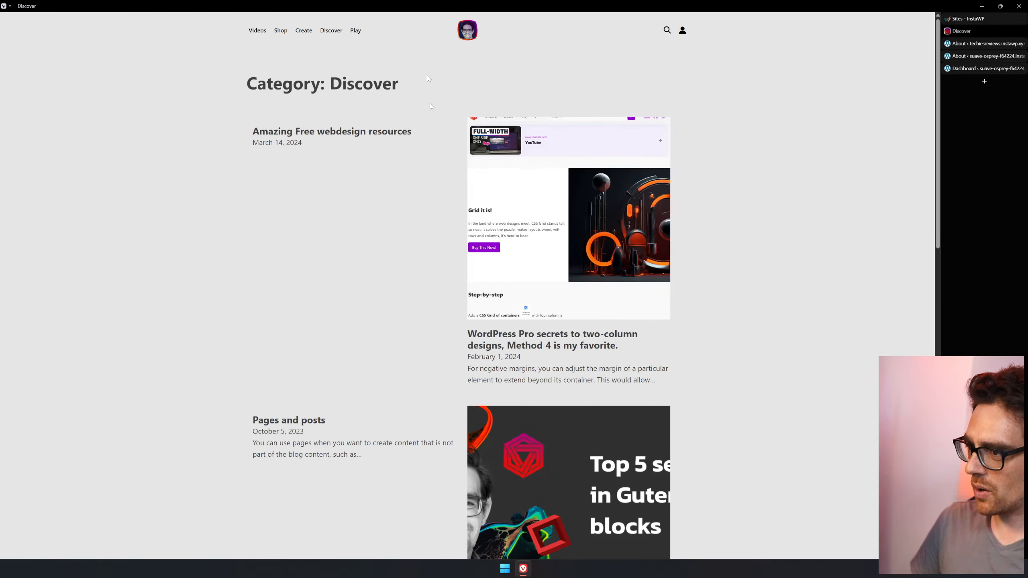
click(358, 32)
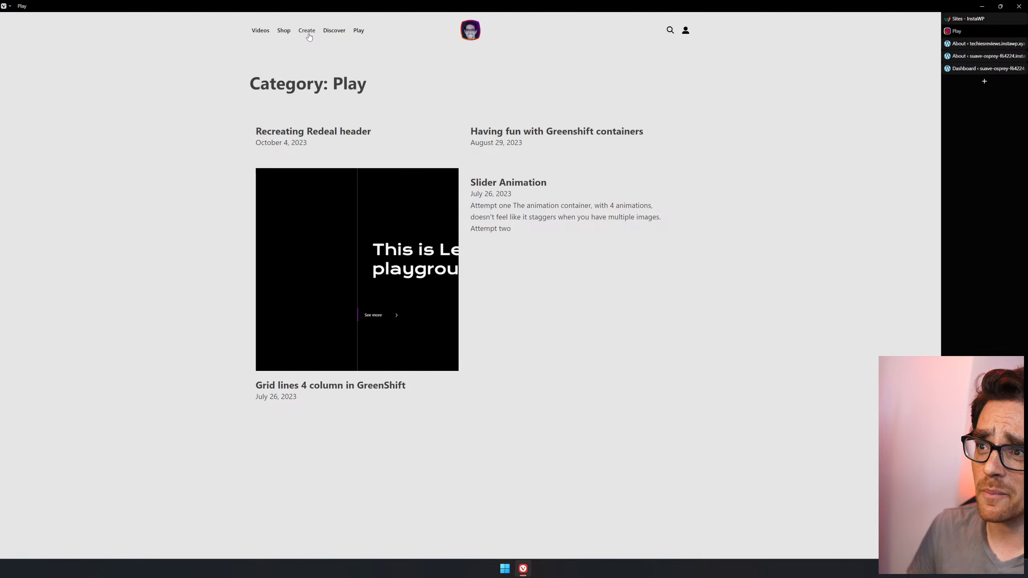
click(256, 31)
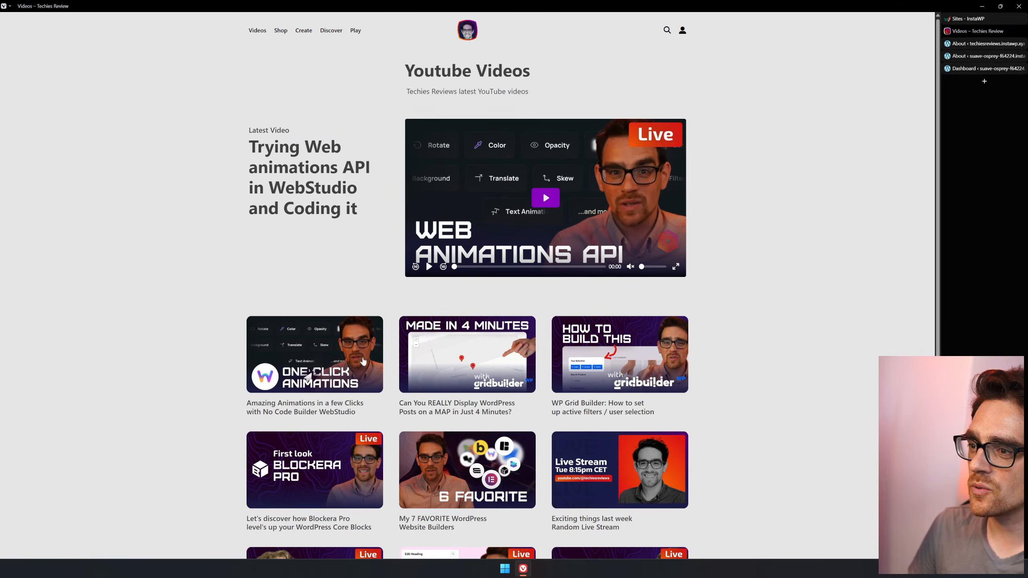
scroll(641, 389, down, 5)
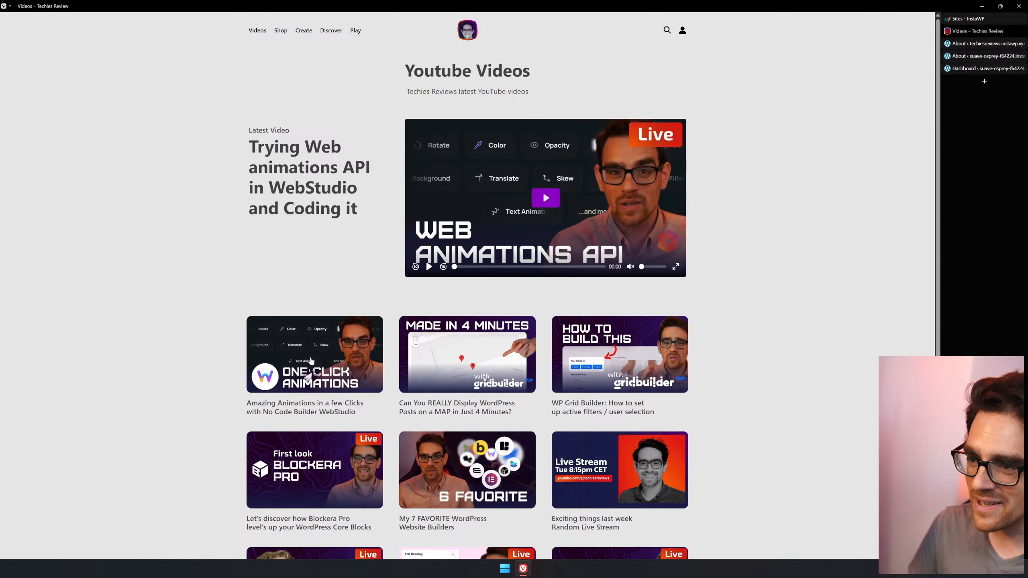
View the page for the WebStudio "Amazing Animations" video and its related videos, then return to the homepage
click(311, 360)
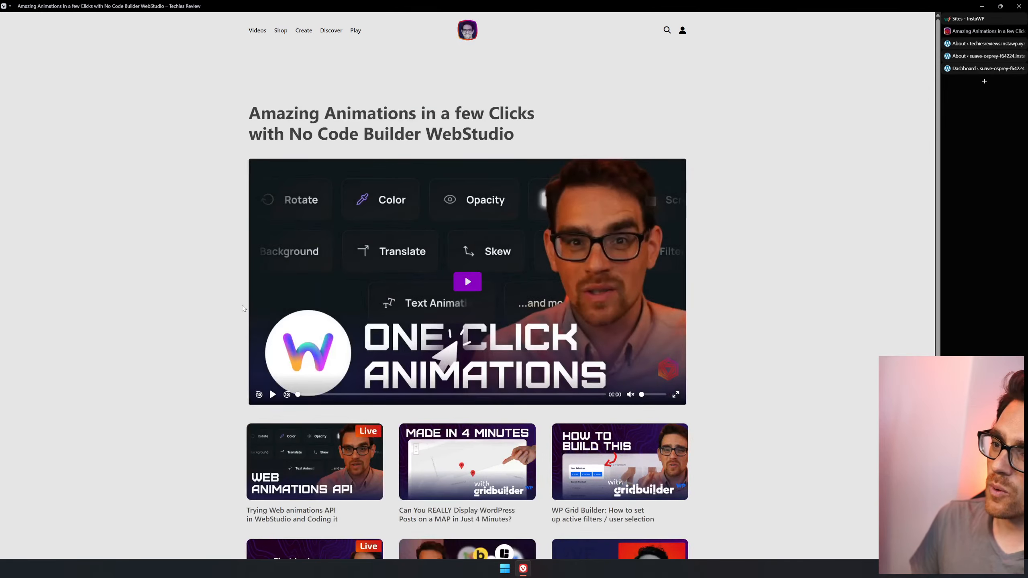
scroll(703, 308, down, 6)
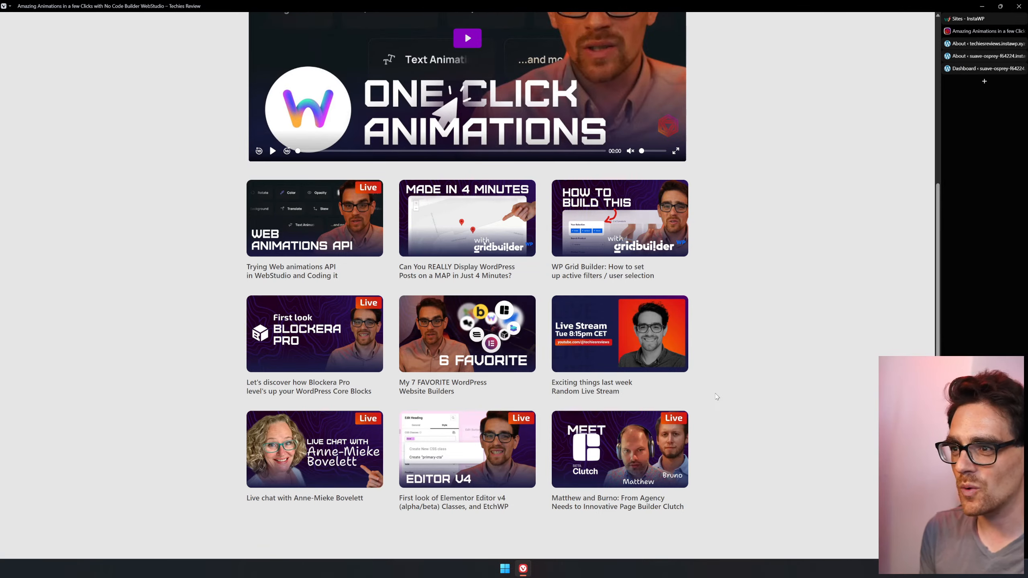
scroll(716, 397, up, 5)
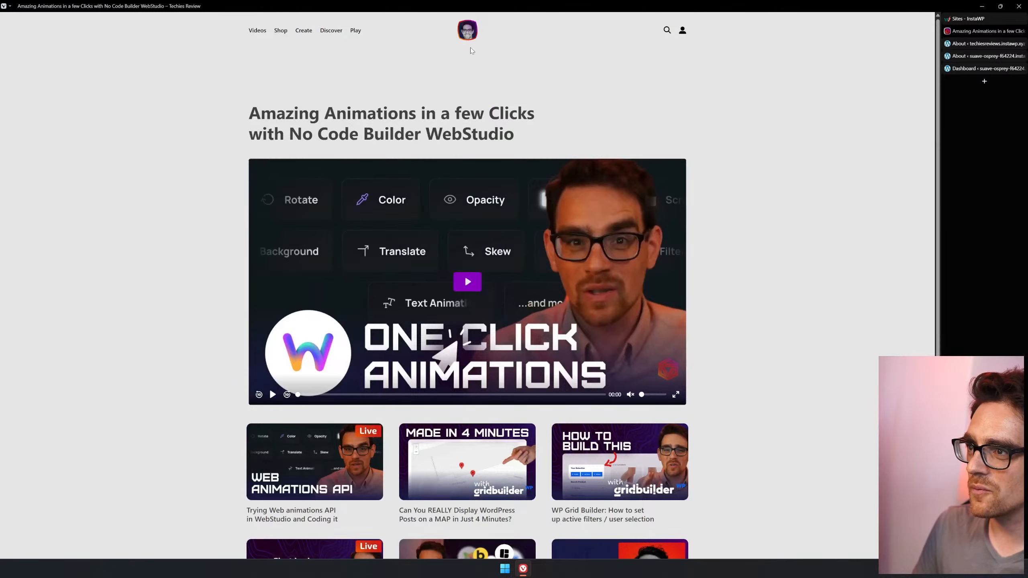
click(468, 33)
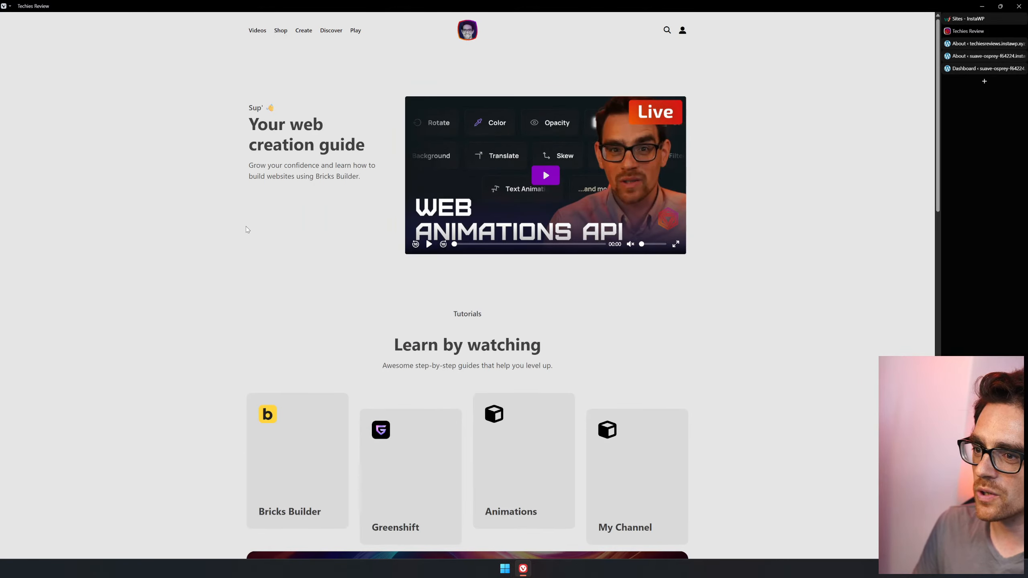
Look through the homepage's tutorials and templates sections down to the pricing section
scroll(245, 229, down, 4)
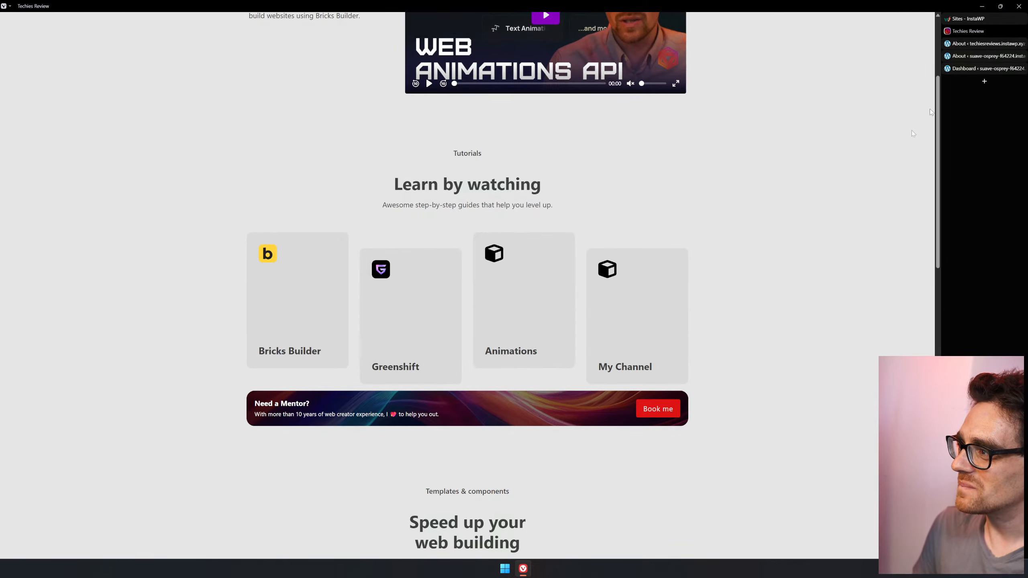
scroll(805, 259, down, 4)
scroll(723, 337, down, 15)
scroll(718, 354, up, 7)
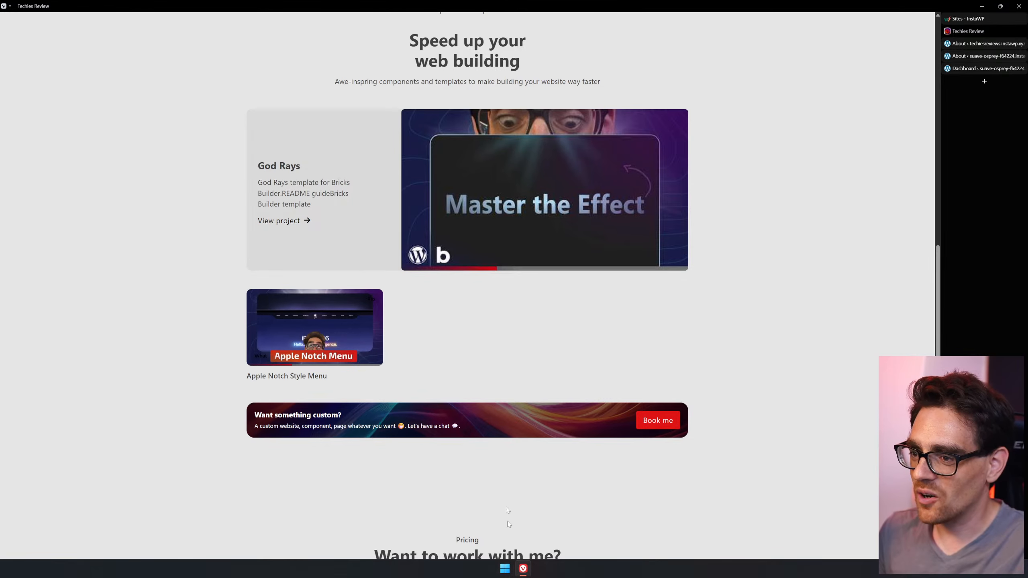
scroll(508, 524, down, 8)
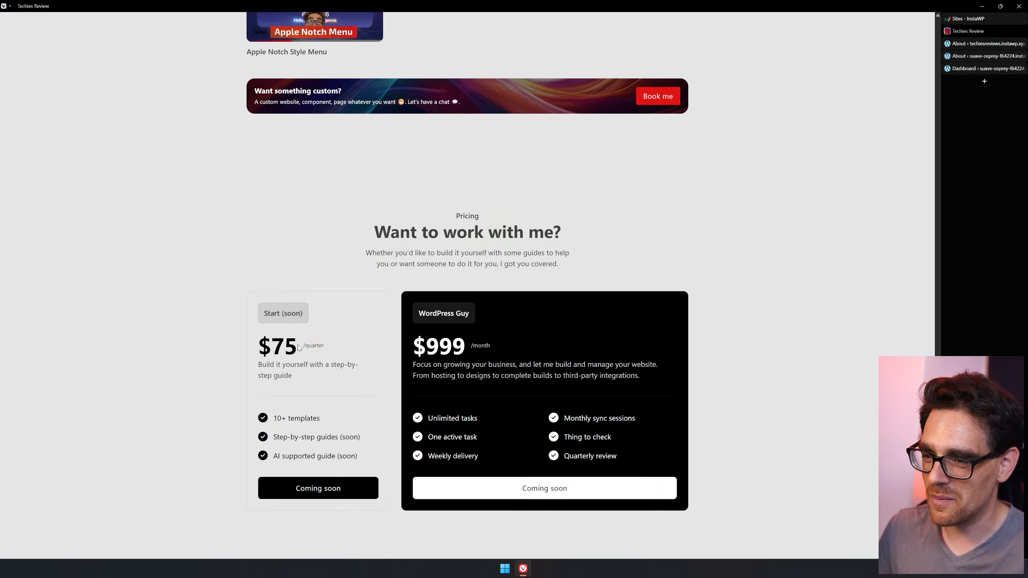
Examine the prices and descriptions of the Start and WordPress Guy plans, then return to the start of the homepage
drag(271, 346, 343, 364)
click(341, 396)
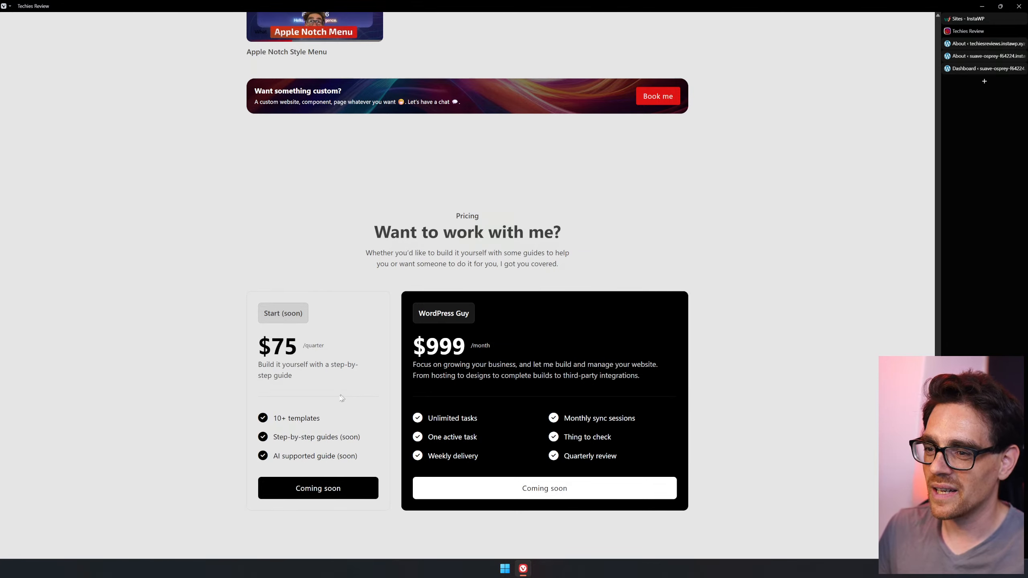
double_click(437, 340)
click(481, 354)
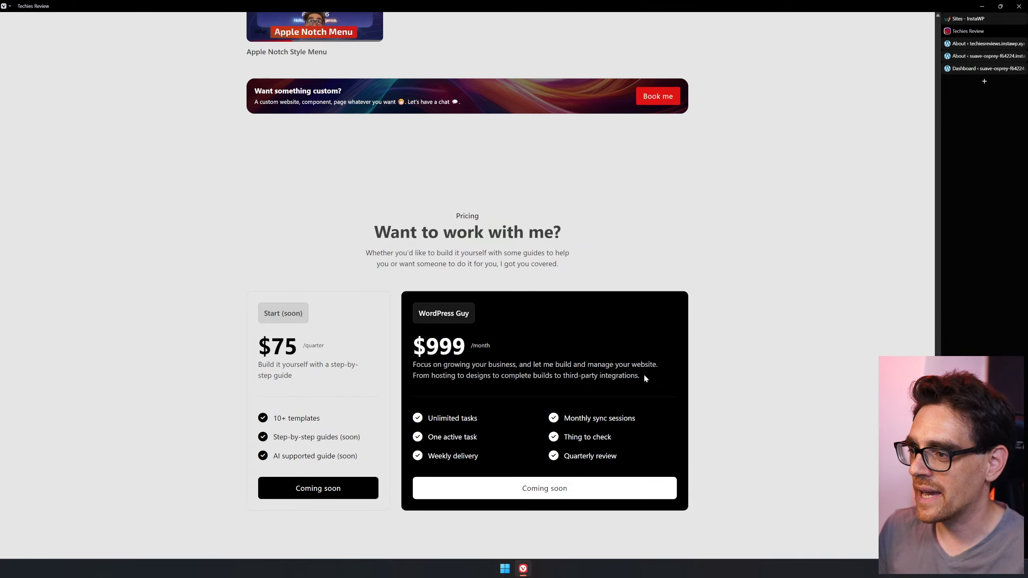
drag(647, 373, 398, 355)
click(605, 350)
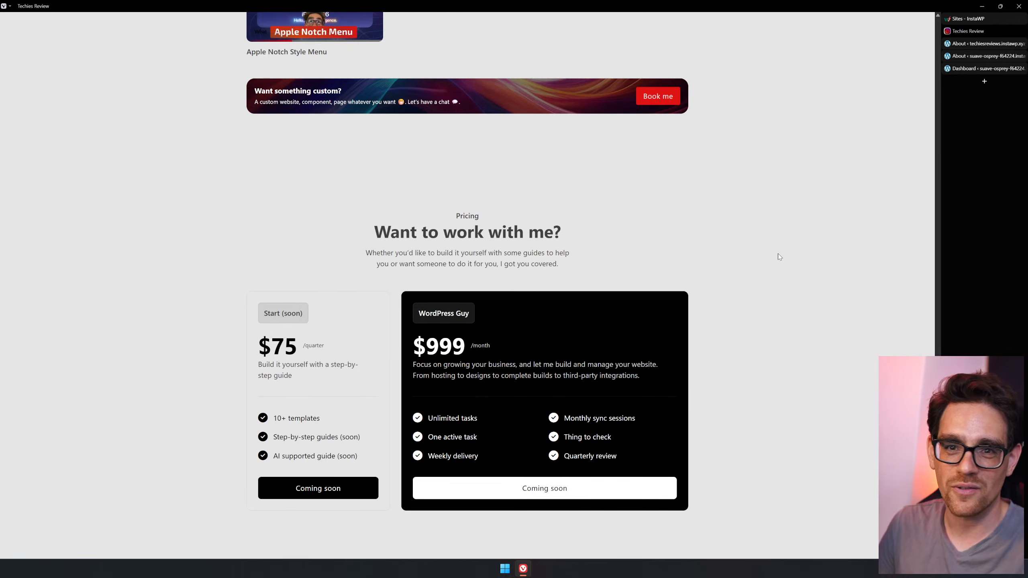
scroll(769, 310, up, 10)
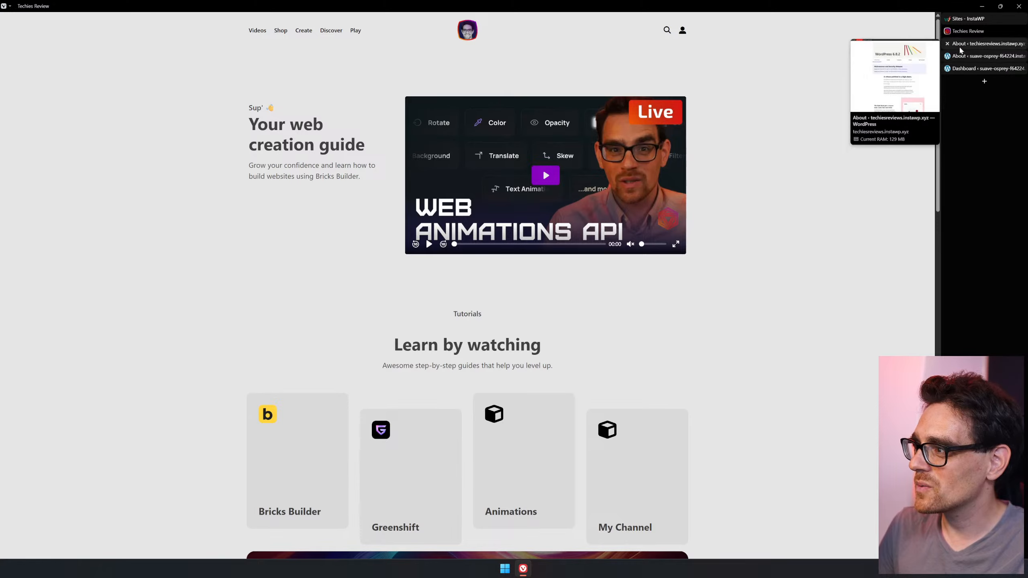
In the techiesreviews.instawp.xyz WordPress admin, open the Home page for editing in Etch and close the Pages list
click(979, 44)
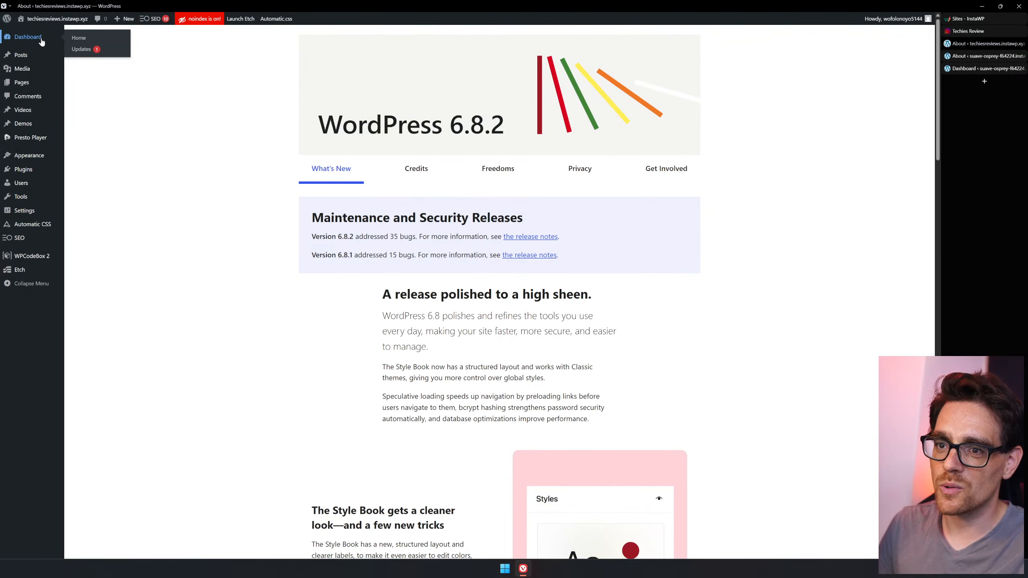
click(28, 37)
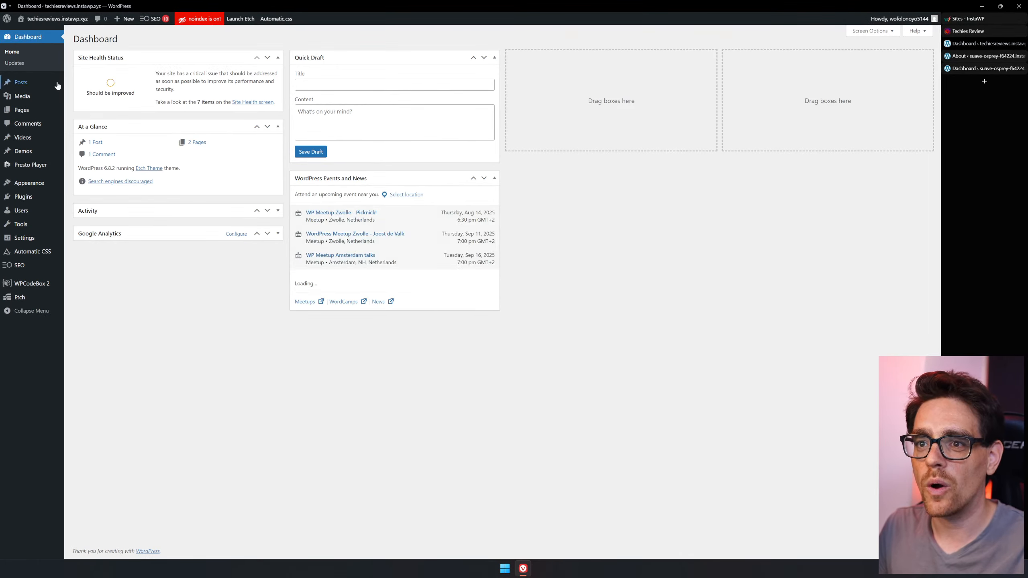
mouse_move(51, 108)
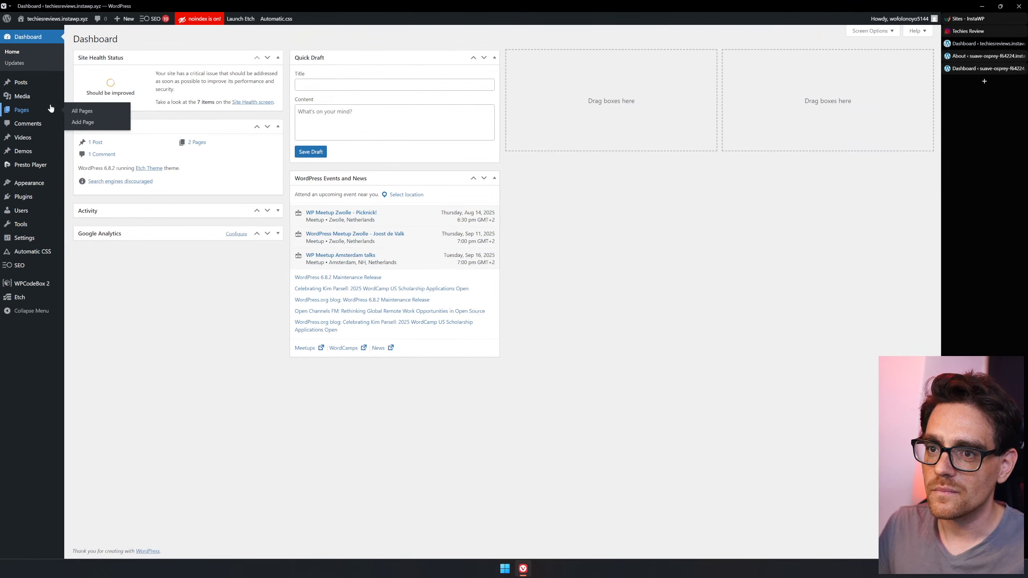
click(197, 143)
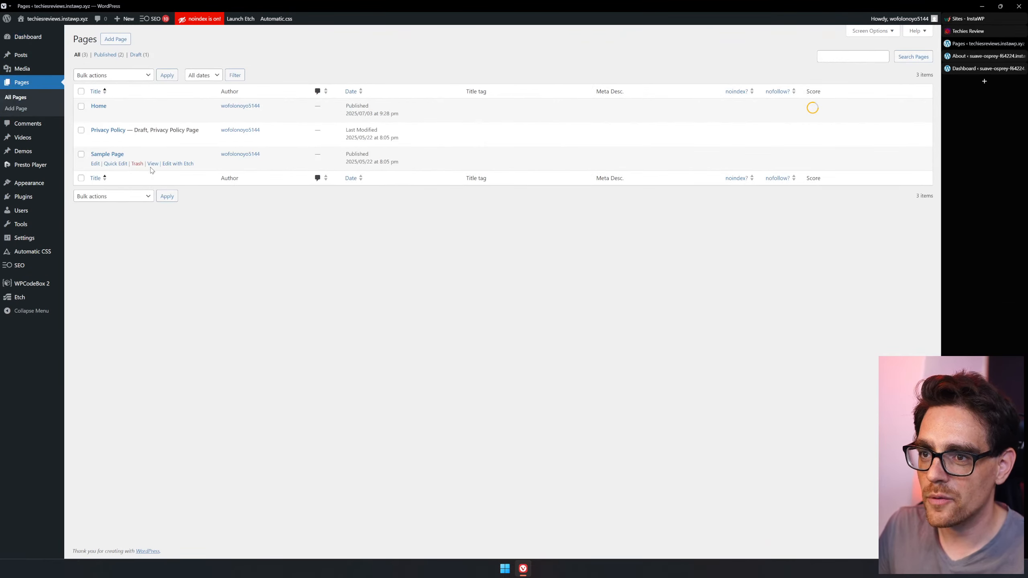
click(177, 116)
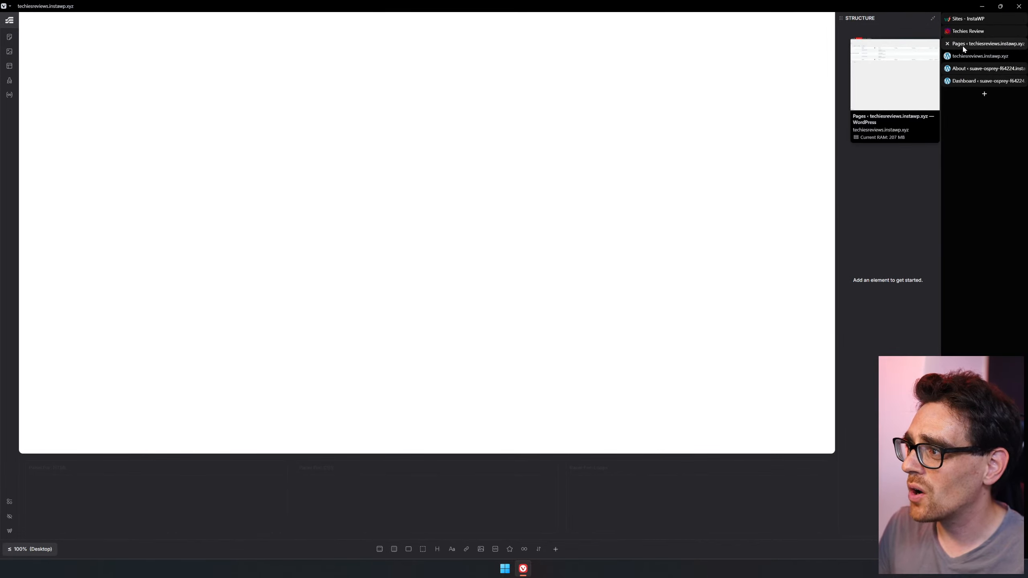
middle_click(964, 49)
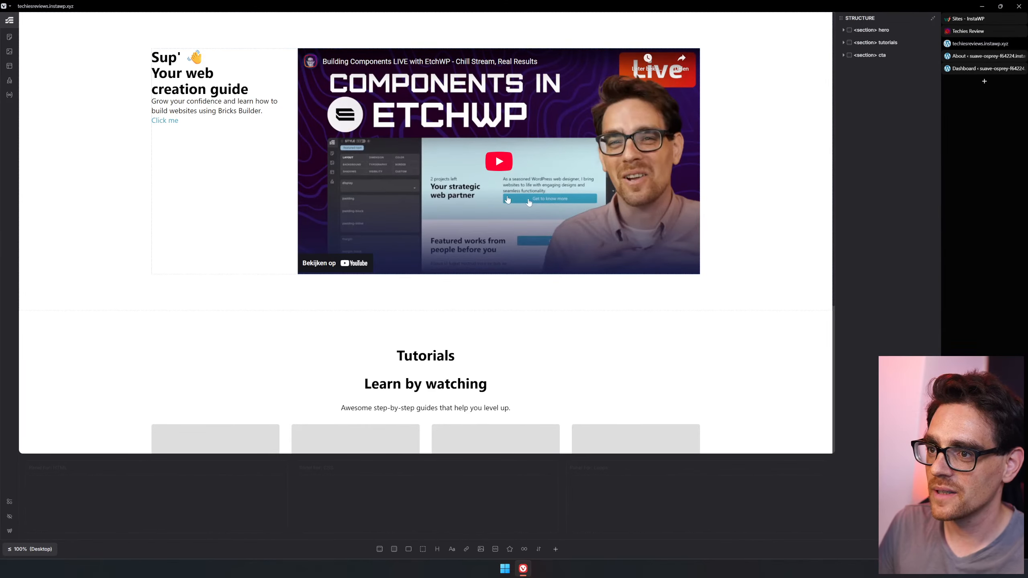
Inspect the hero's headings and link and the tutorials section's inner container, comparing the layout with the existing Techies Review site
click(251, 88)
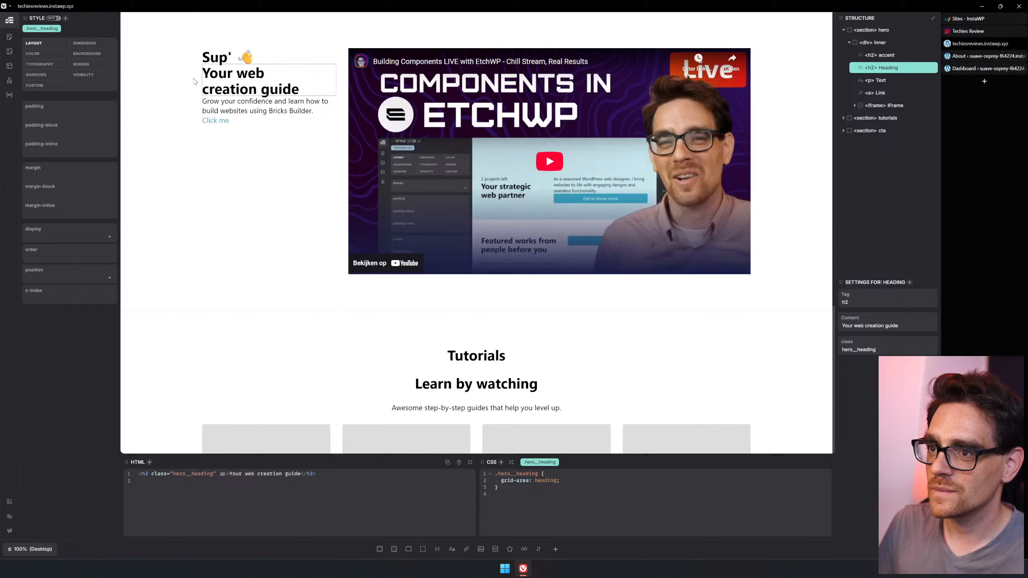
click(249, 56)
click(285, 79)
click(290, 119)
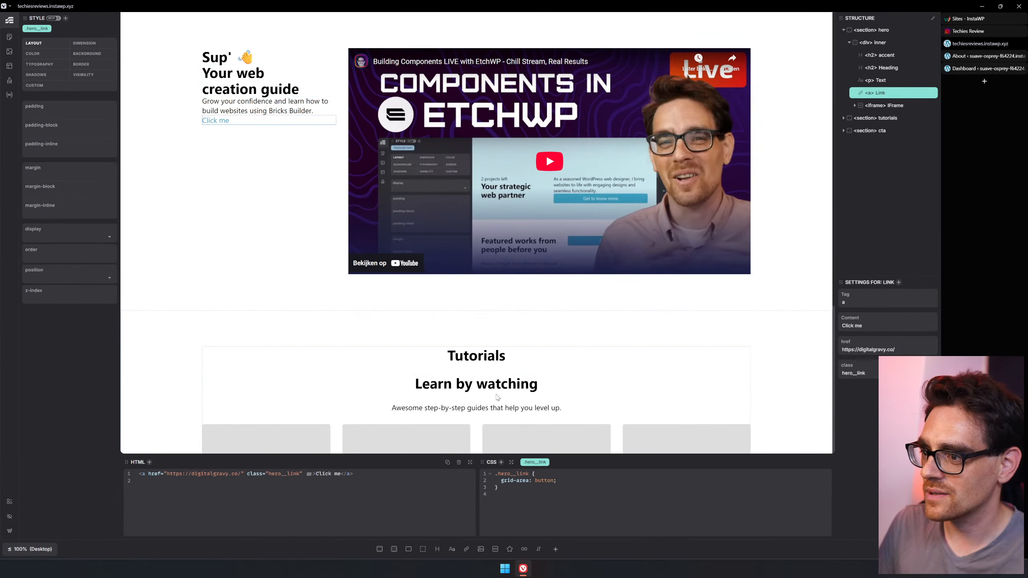
click(513, 376)
scroll(538, 367, down, 5)
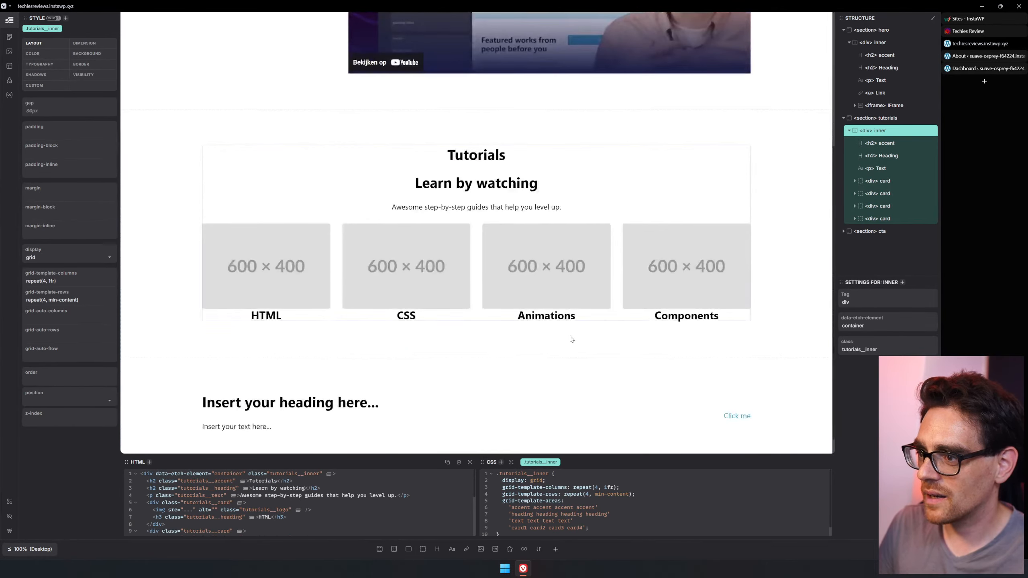
scroll(570, 339, up, 5)
click(968, 31)
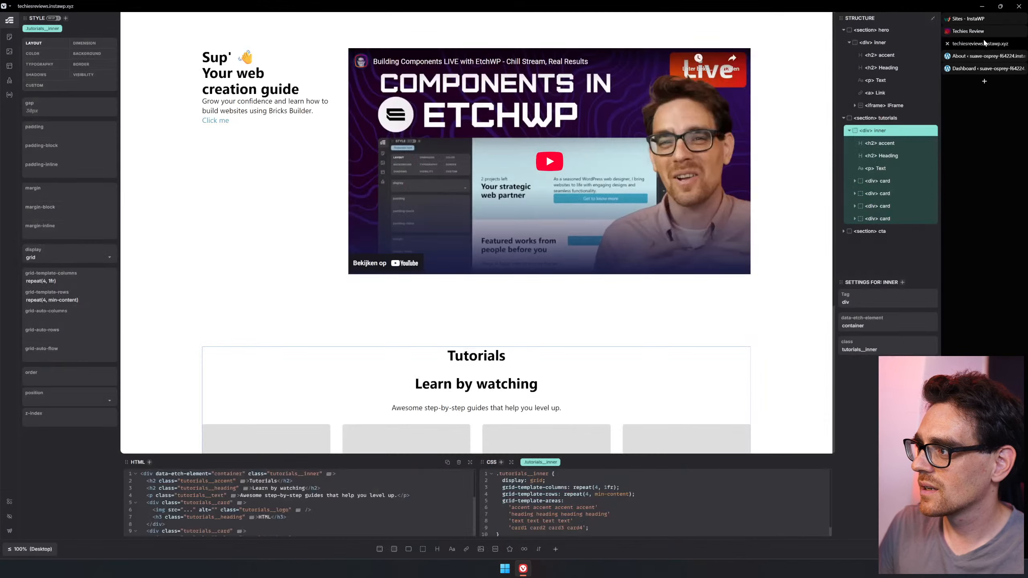
click(980, 44)
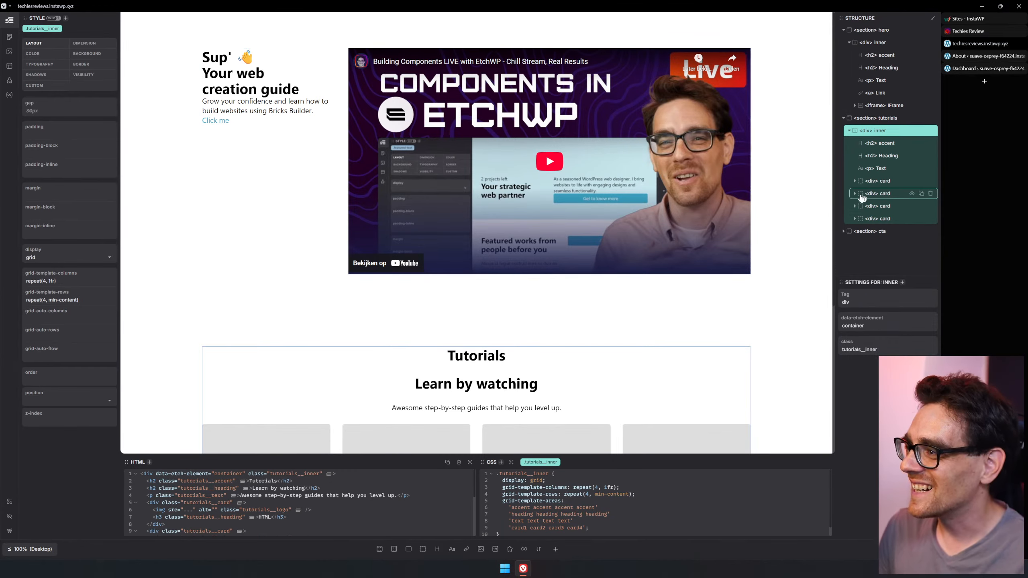
Show the hero inner container's code in enlarged HTML and CSS editors, zoom in the interface and collapse the tutorials section
click(885, 44)
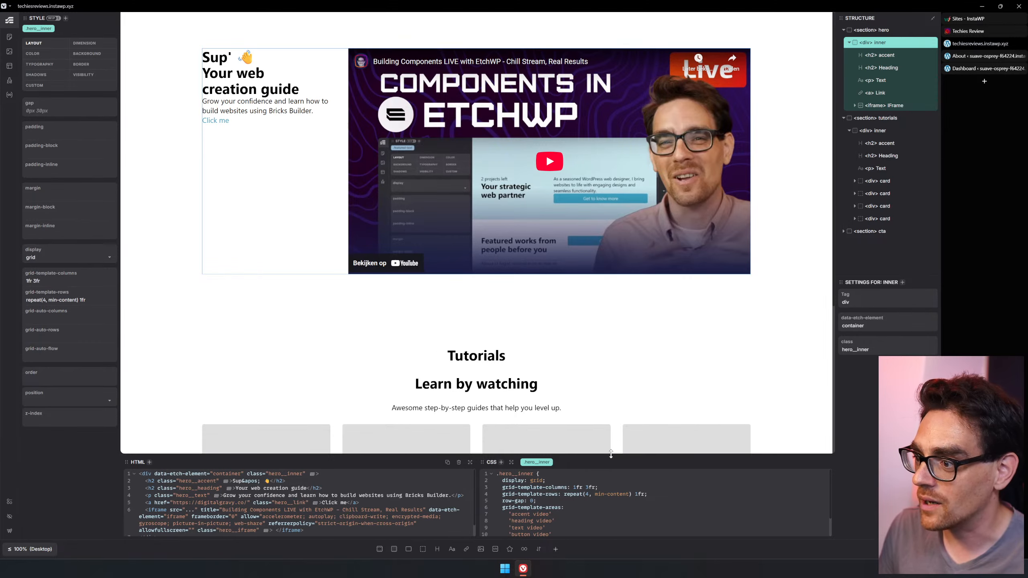
drag(611, 454, 612, 402)
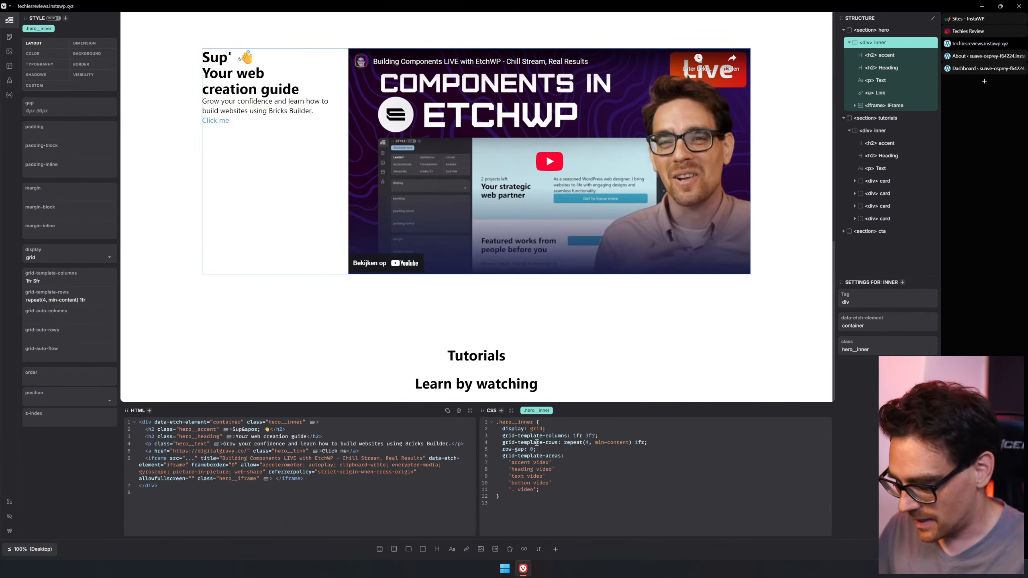
key(ctrl+plus)
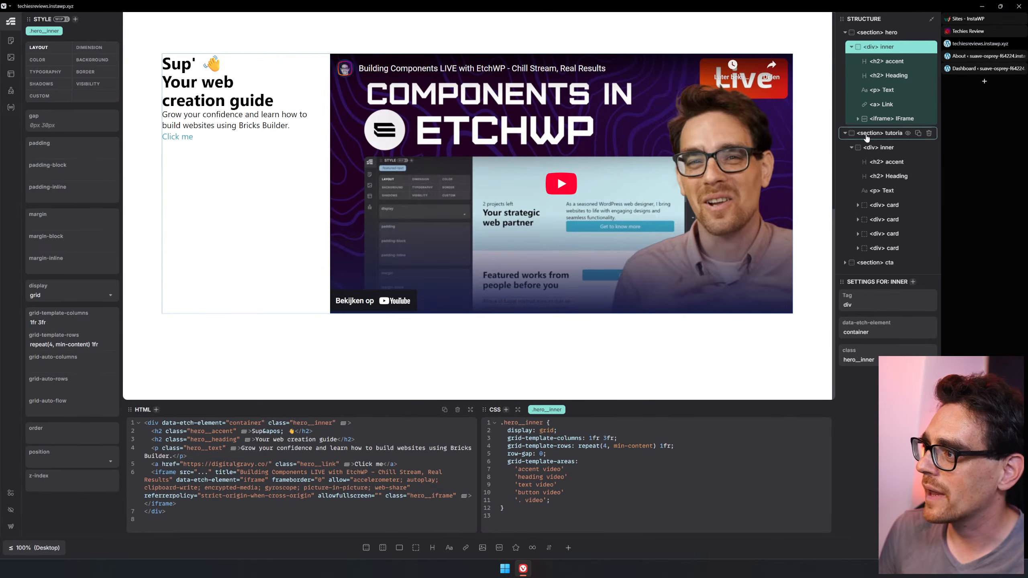
click(844, 133)
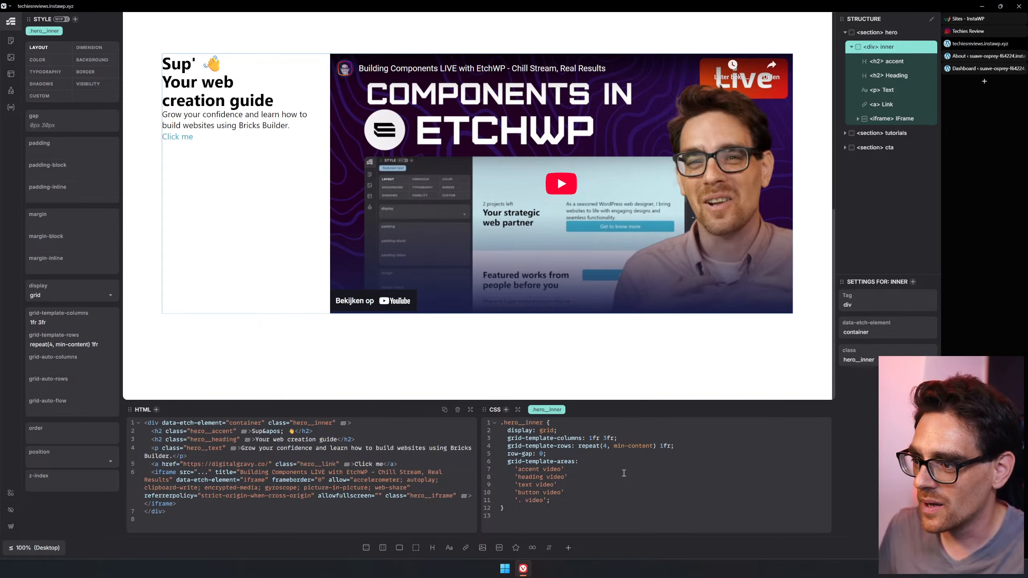
Examine the grid-template-columns, grid-template-rows and grid-template-areas rules of the hero__inner class
drag(507, 439, 618, 438)
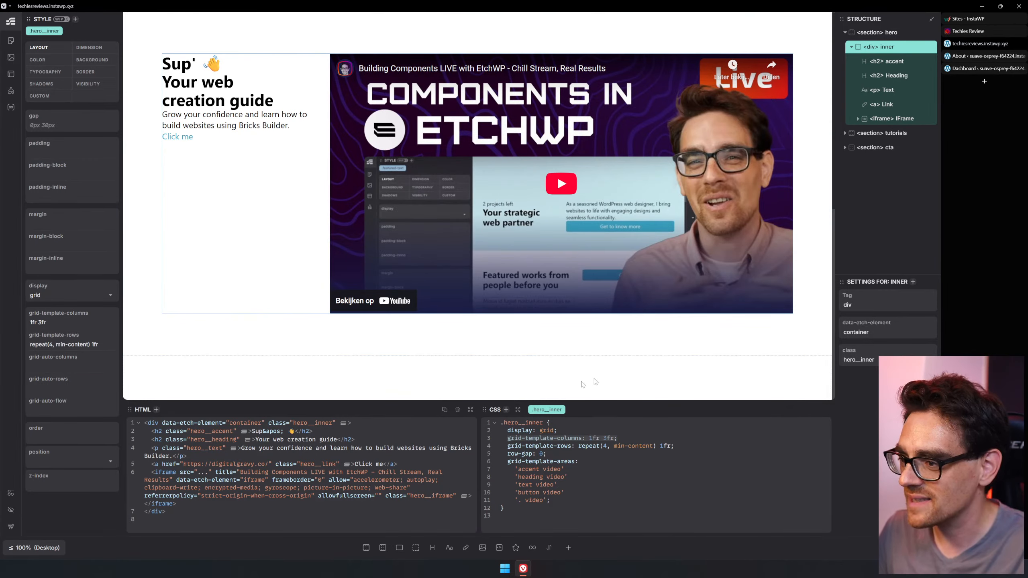
click(549, 445)
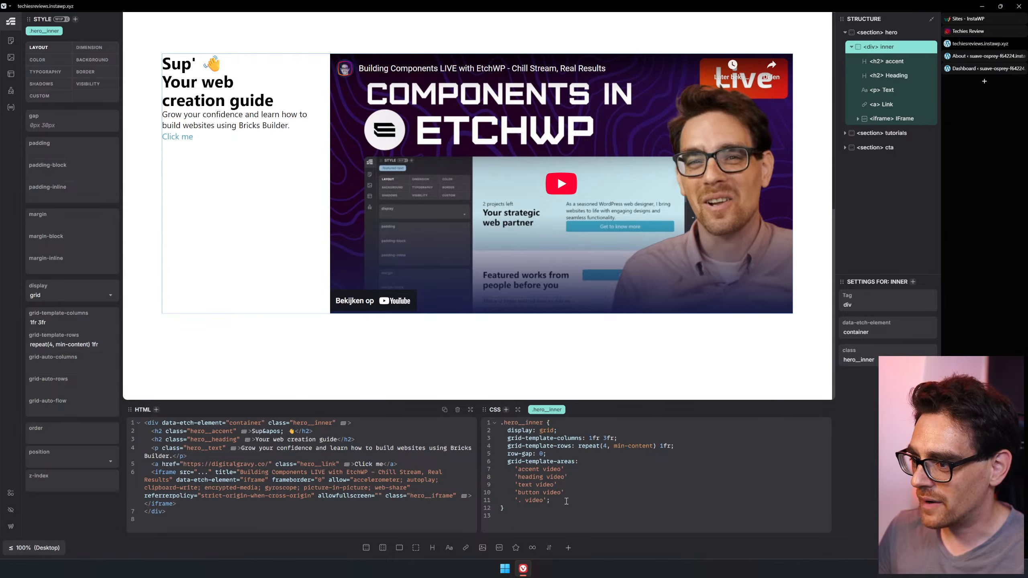
drag(565, 500, 486, 463)
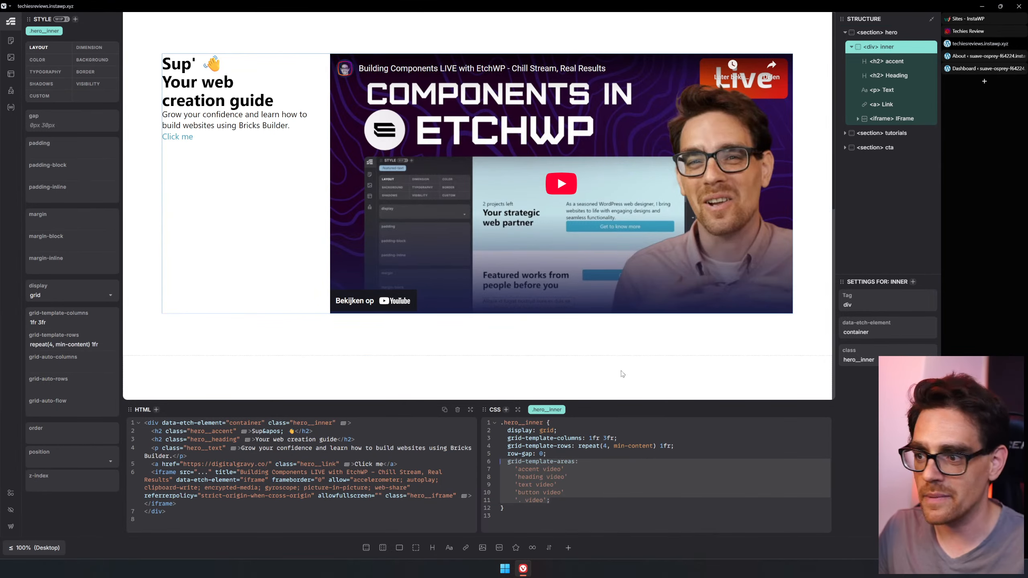
Swap the heading and accent areas in the hero__inner grid-template-areas, putting 'heading video' first and 'accent video' second
click(546, 472)
double_click(535, 477)
key(ctrl+x)
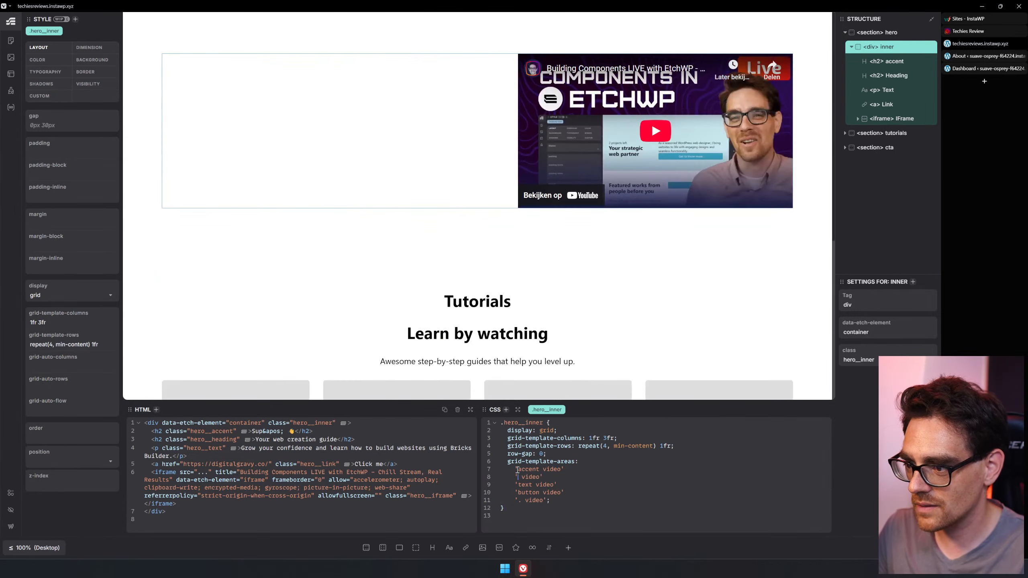
click(519, 470)
key(ctrl+v)
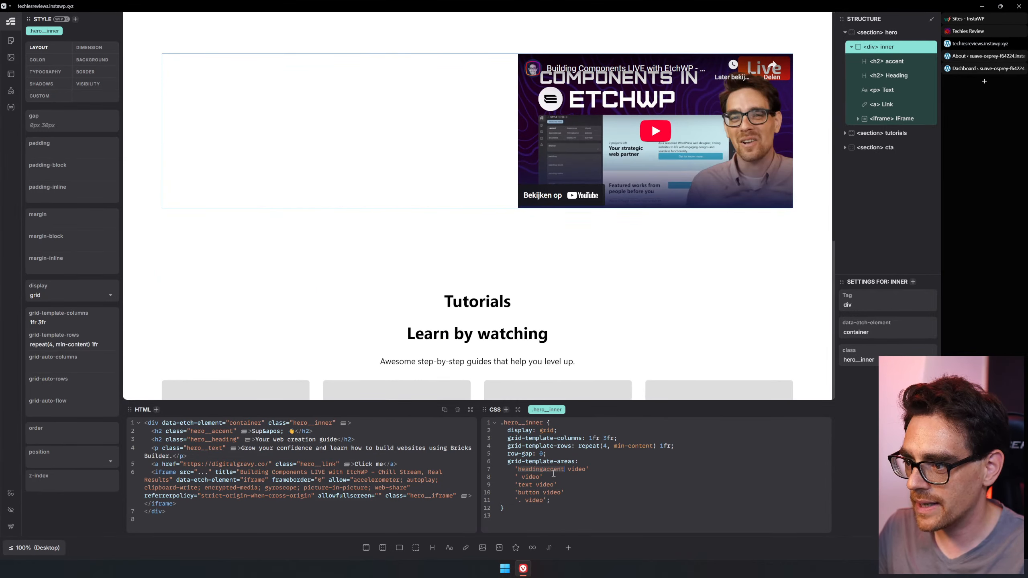
drag(587, 483, 548, 470)
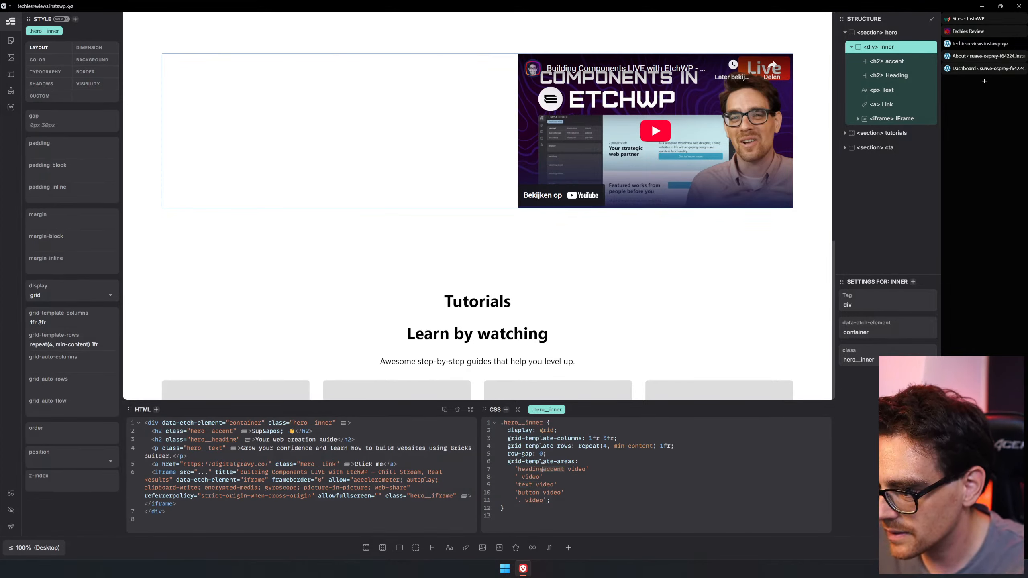
key(ctrl+x)
click(519, 476)
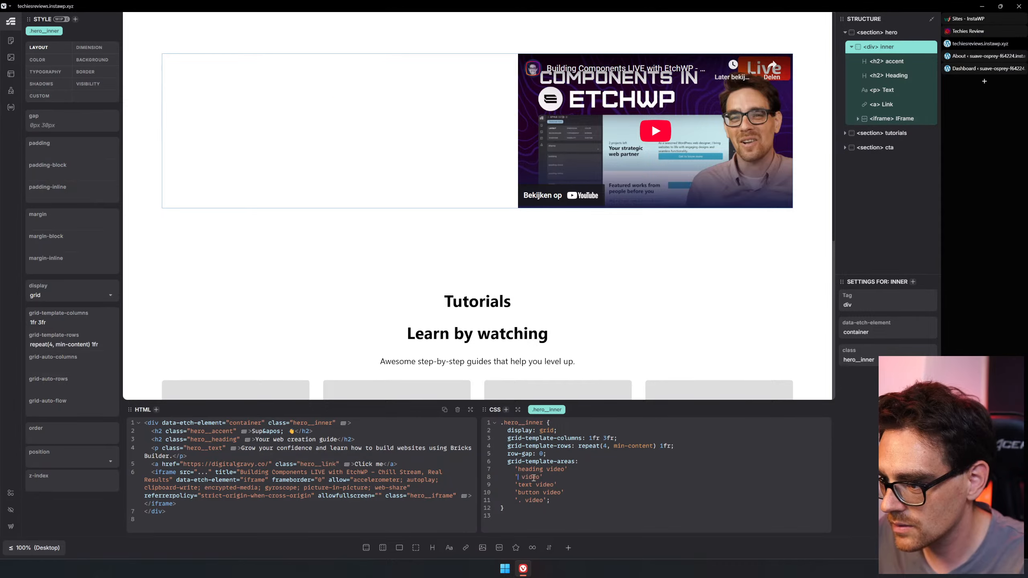
key(ctrl+v)
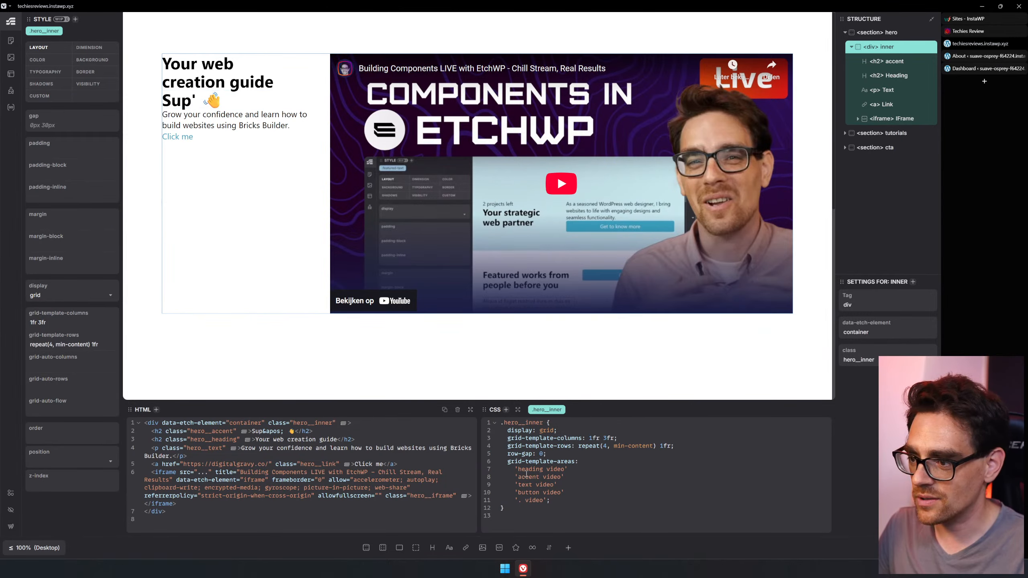
Restore the original area order in hero__inner, with 'accent video' in the first row and 'heading video' in the second
double_click(529, 469)
text(accent)
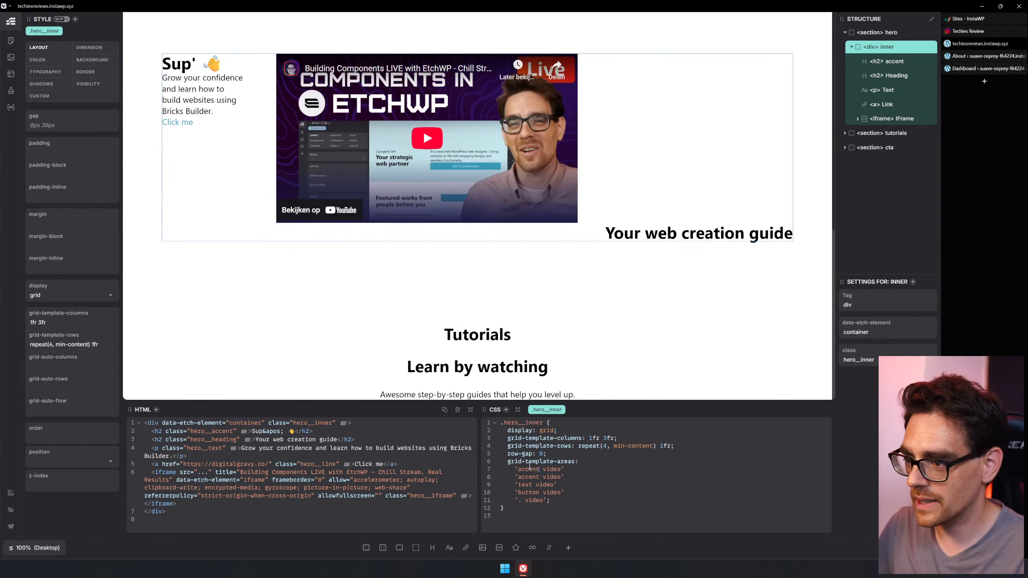
key(Down)
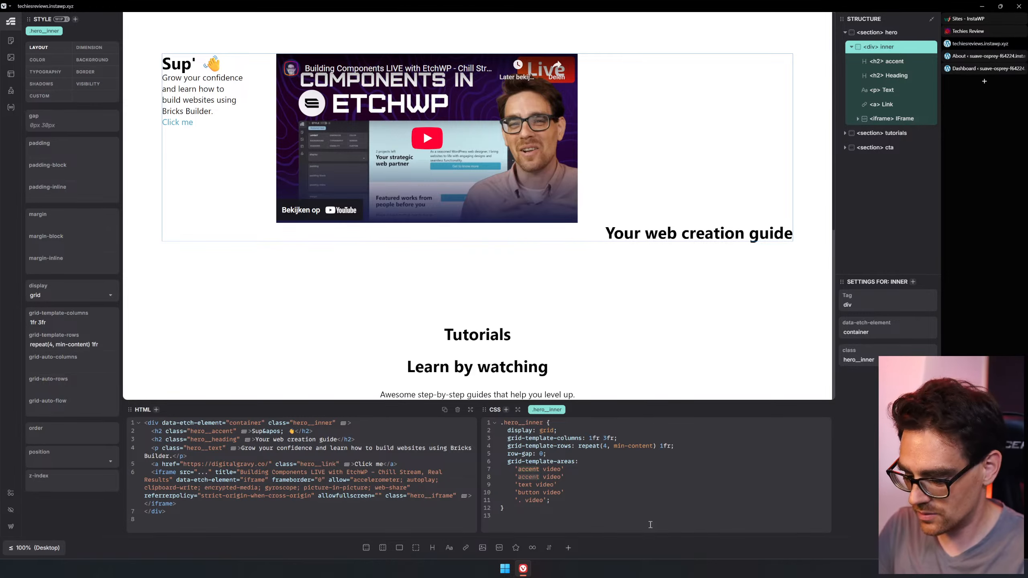
key(ctrl+BackSpace)
text(heading)
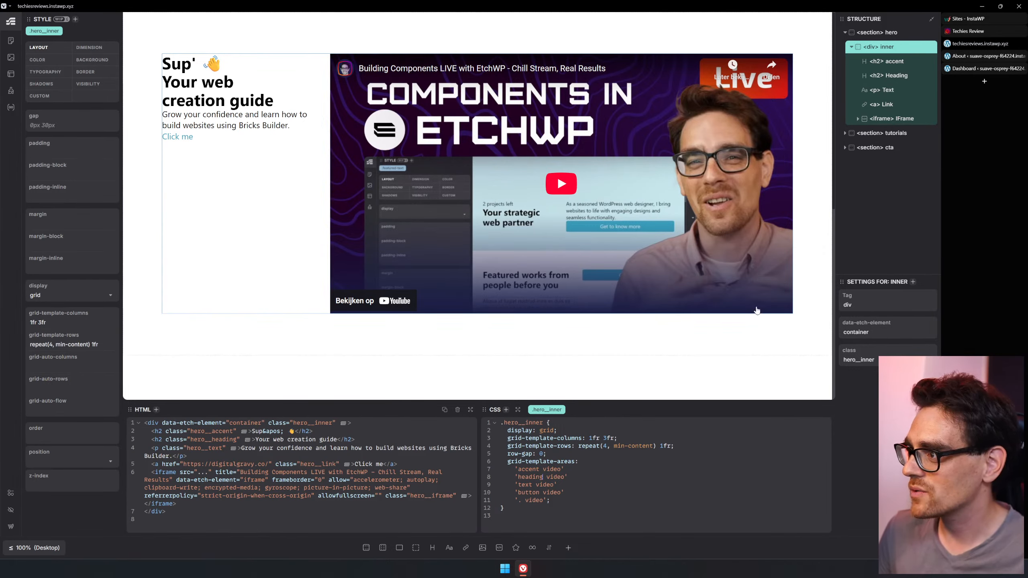
Inspect the CSS of the tutorials section's accent heading and its first card, and collapse the card in the structure
scroll(504, 326, down, 5)
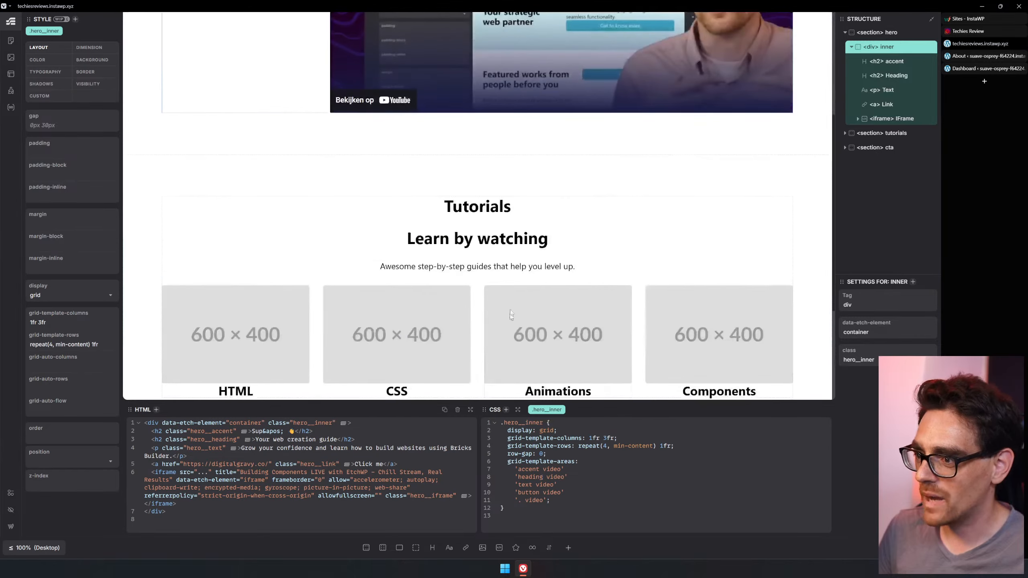
click(649, 214)
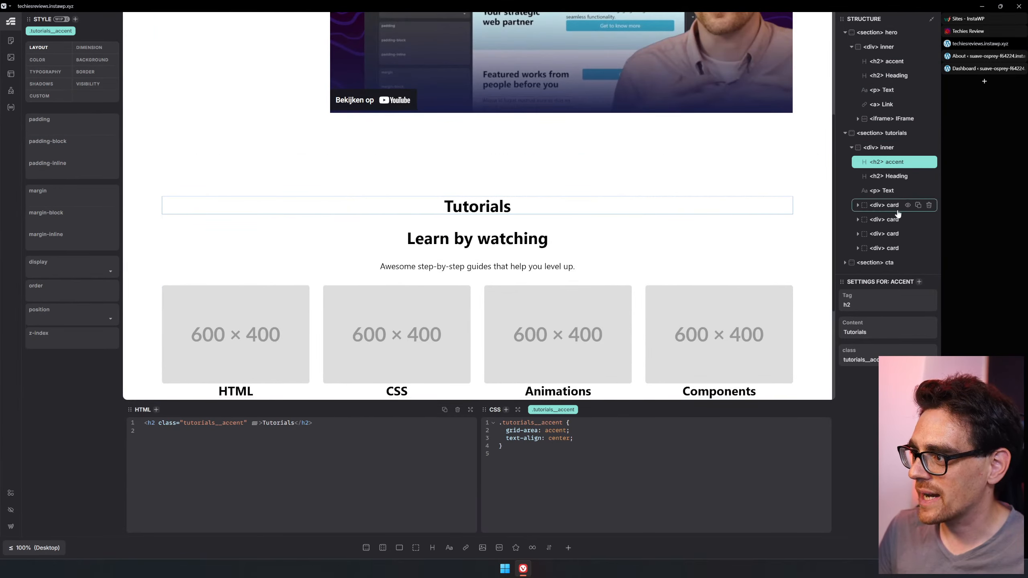
scroll(646, 241, down, 2)
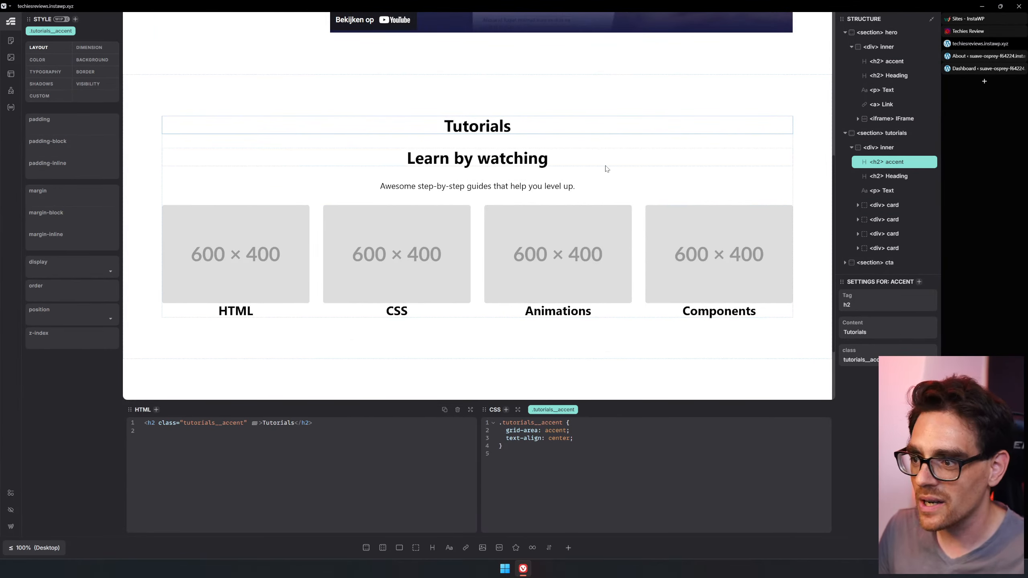
click(895, 205)
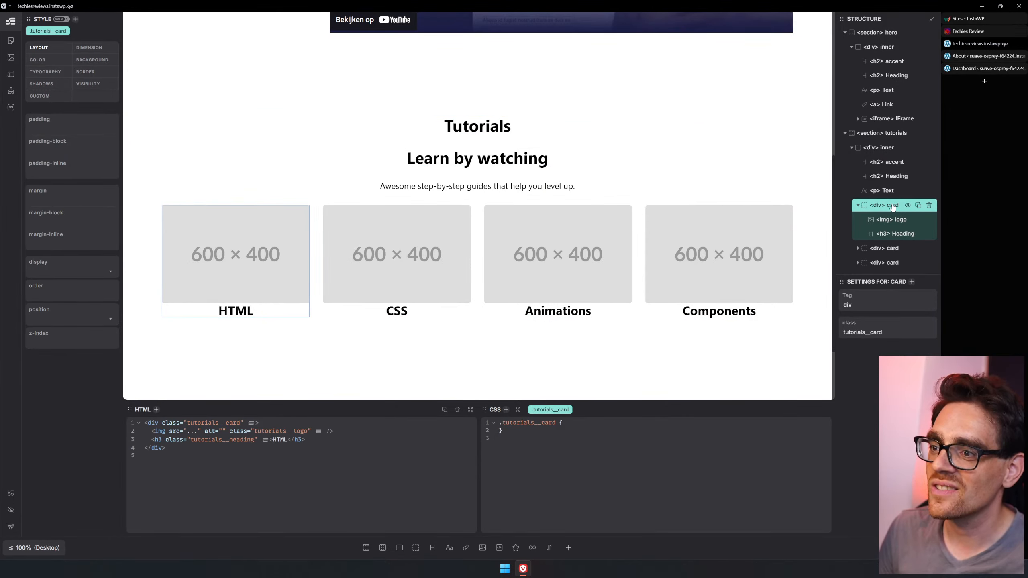
click(859, 205)
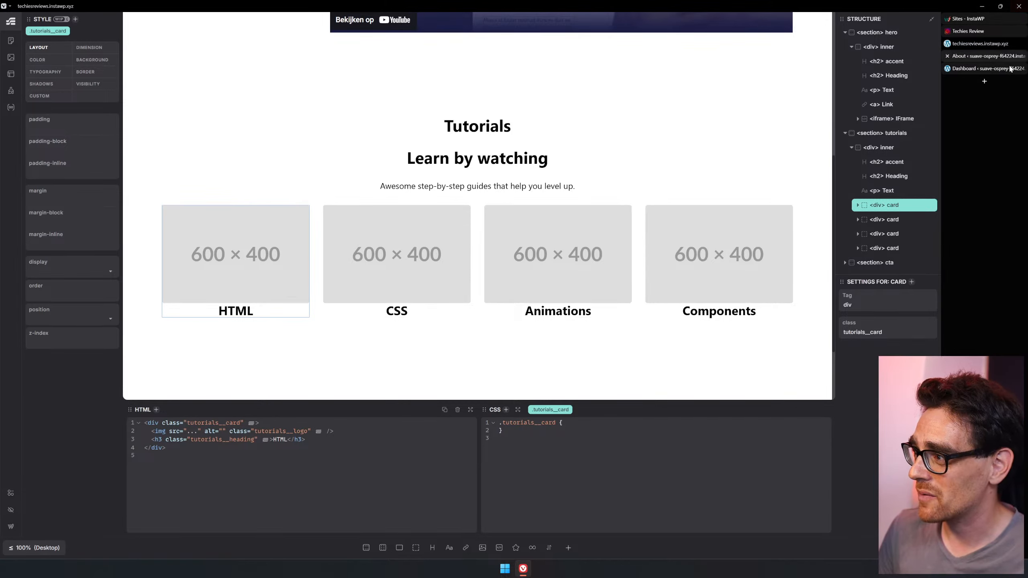
Close the techiesreviews.instawp.xyz Etch tab and the suave-osprey Dashboard tab
middle_click(986, 44)
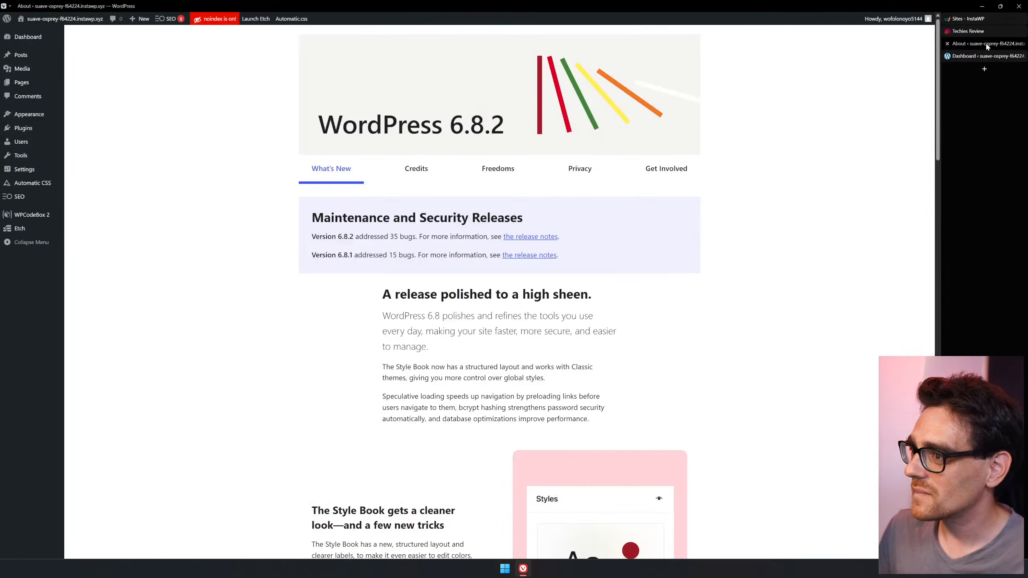
click(982, 55)
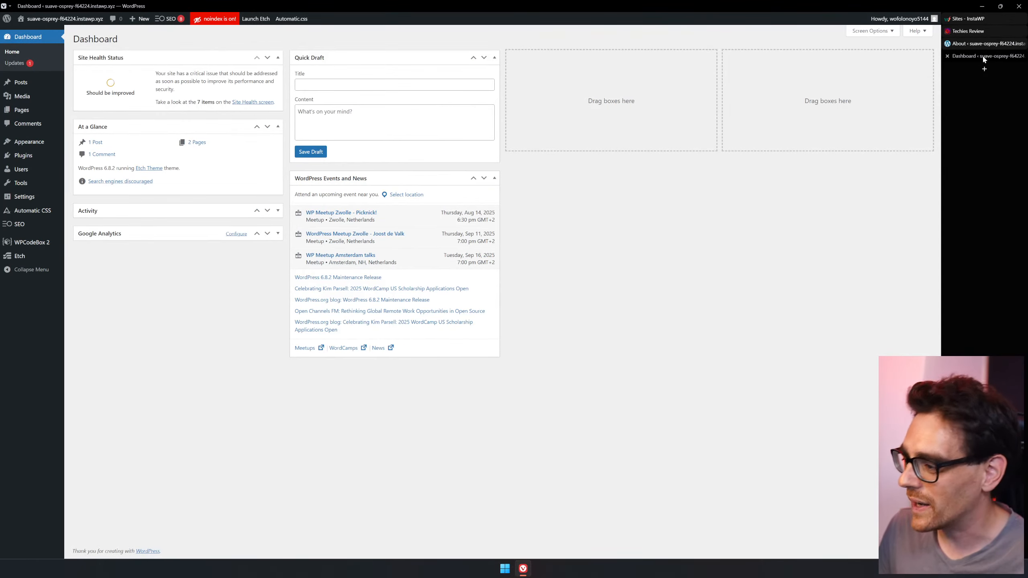
middle_click(985, 57)
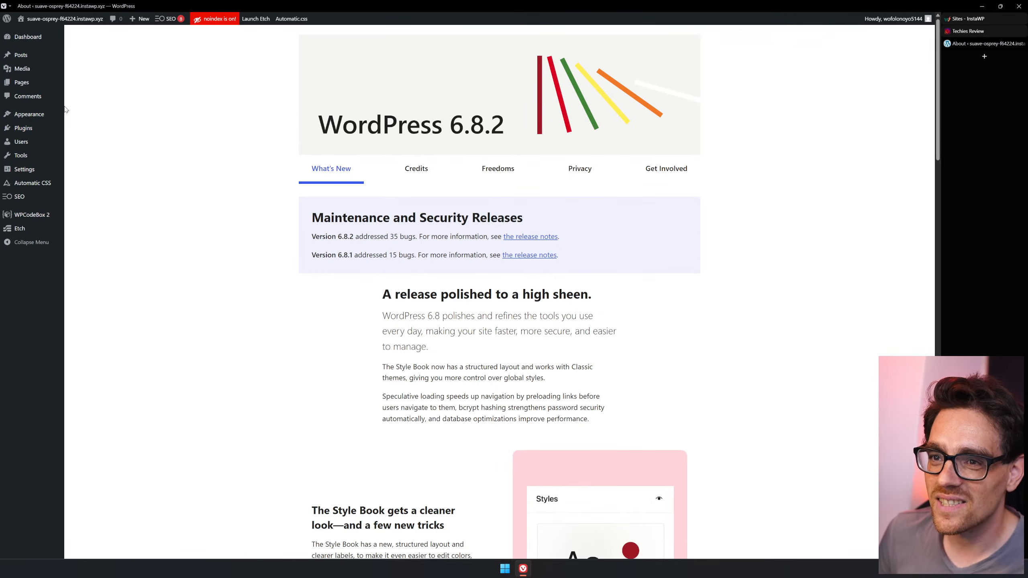
In the suave-osprey WordPress admin, list the pages and open the Home page in Etch in a new tab
mouse_move(37, 82)
click(81, 83)
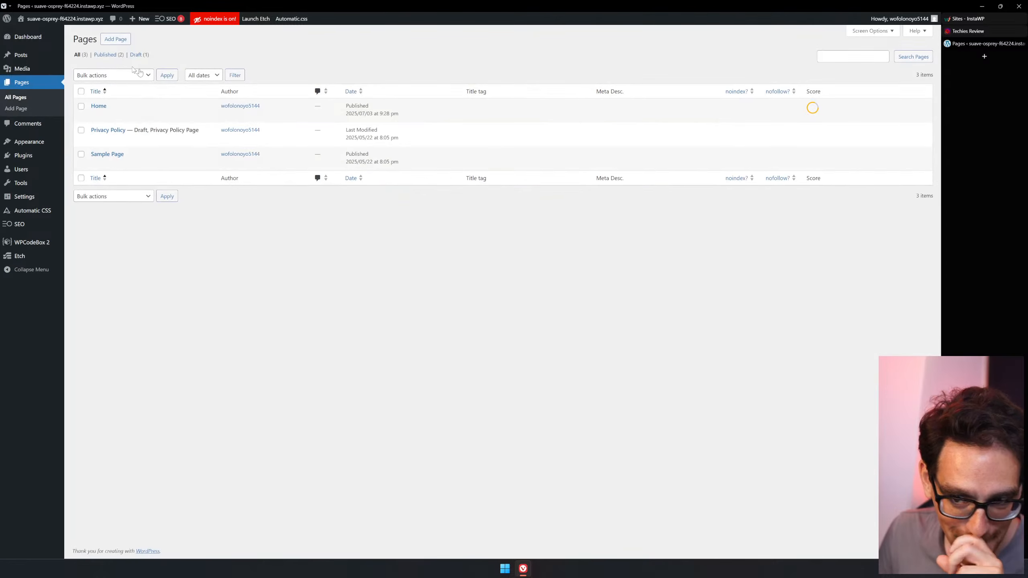
click(181, 115)
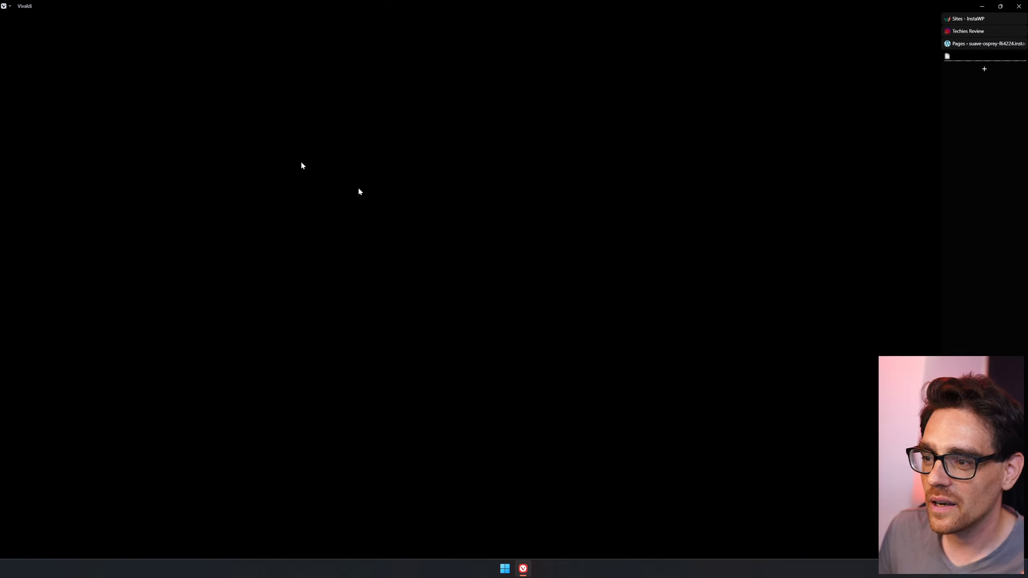
Launch Figma, switch to the "Black and white" file and maximize the window
key(super)
text(figma)
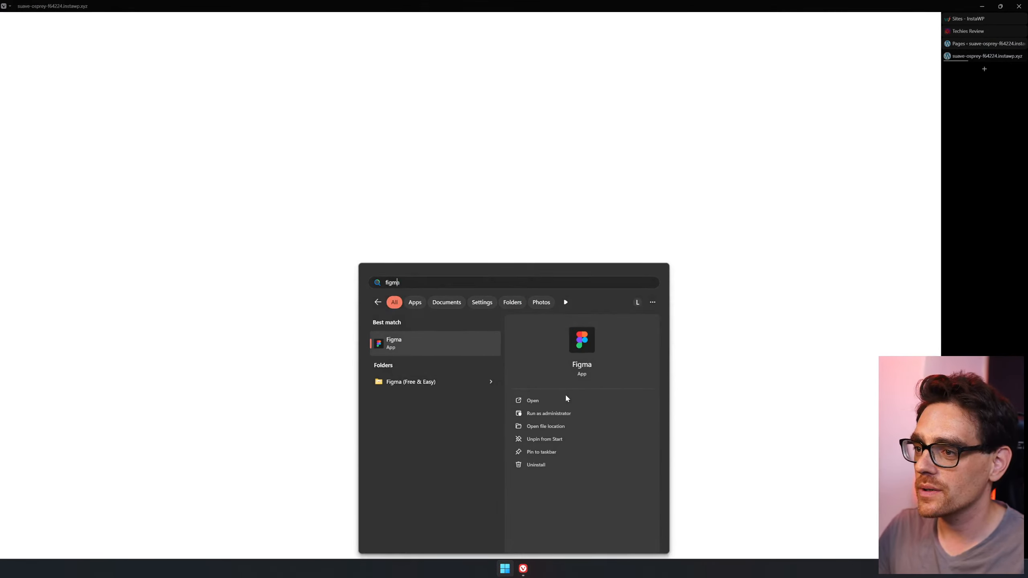
key(Return)
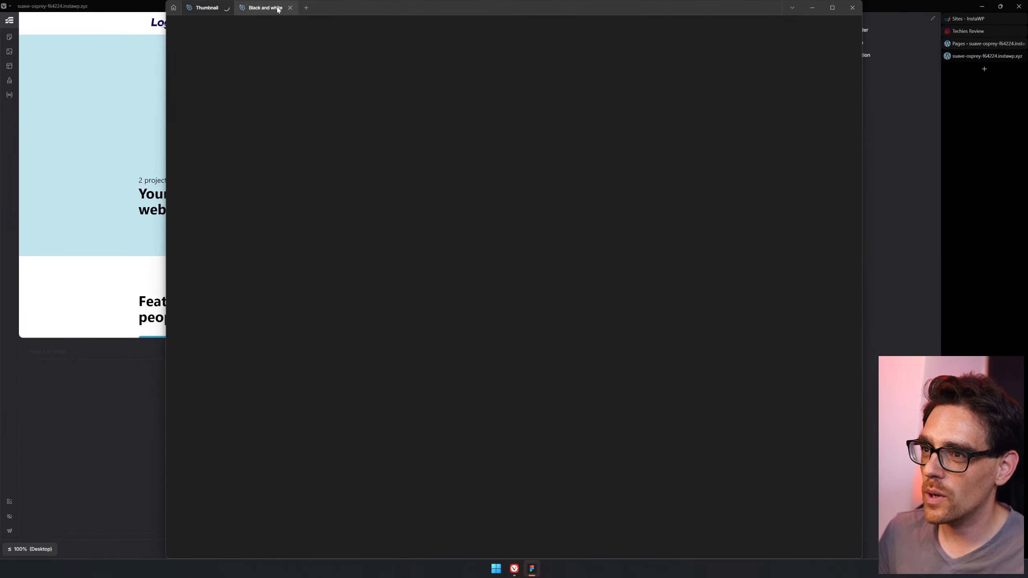
click(263, 7)
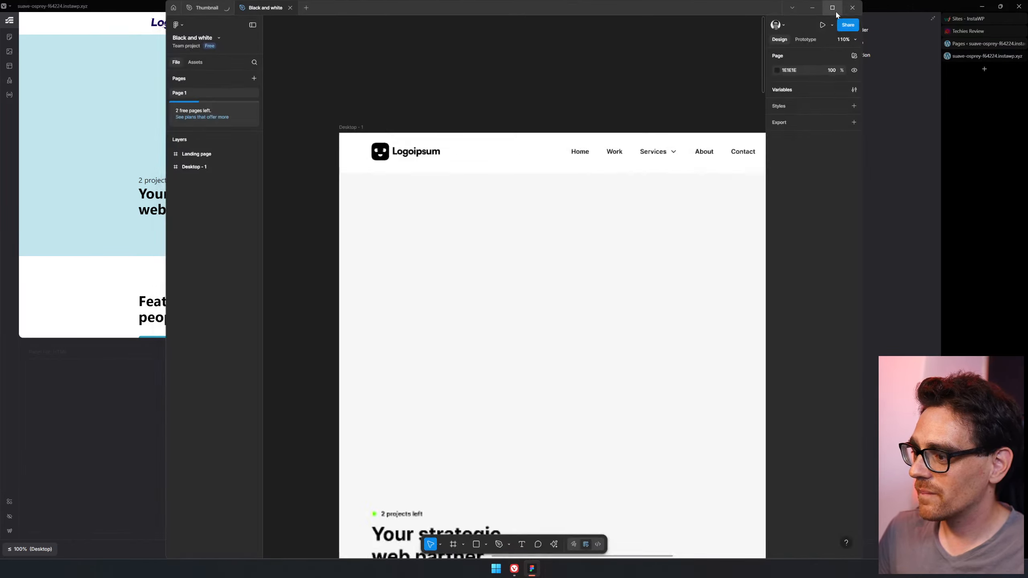
click(832, 7)
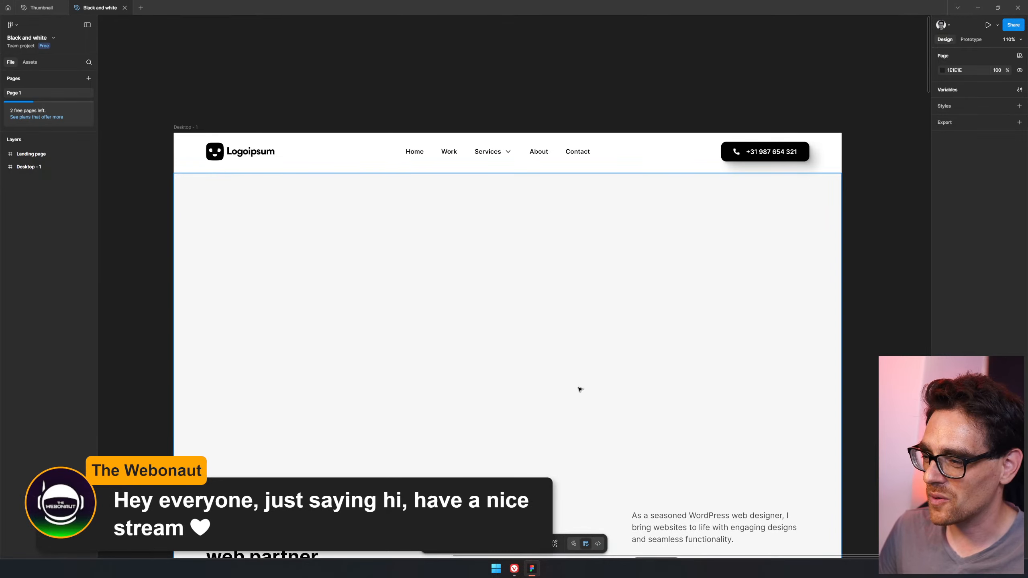
Examine the Desktop - 1 design, comparing its header, hero and Featured works sections and the staggered project cards
scroll(552, 269, down, 1)
scroll(553, 271, down, 4)
scroll(558, 276, up, 6)
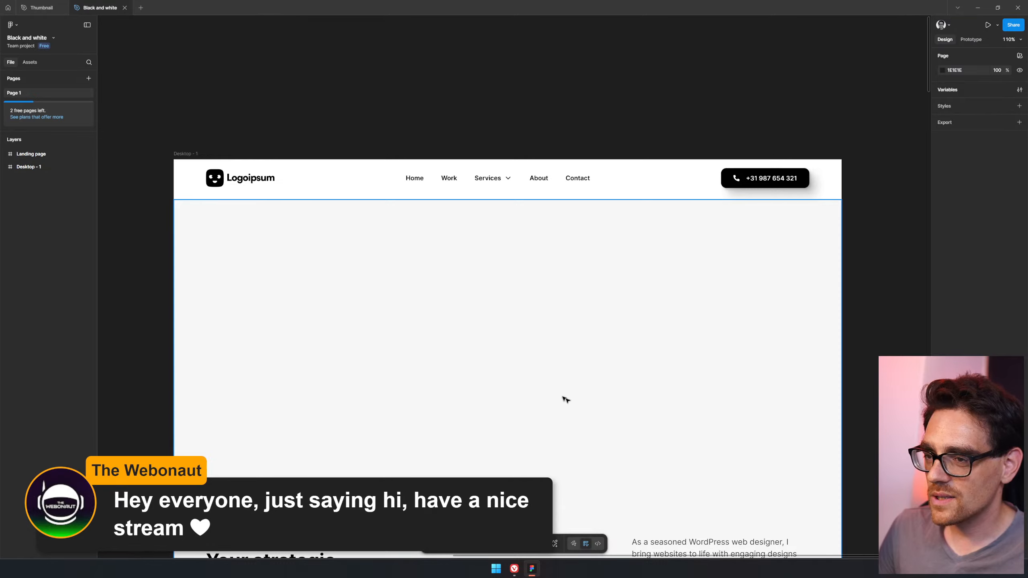
scroll(584, 324, down, 4)
scroll(554, 304, down, 2)
scroll(554, 304, down, 5)
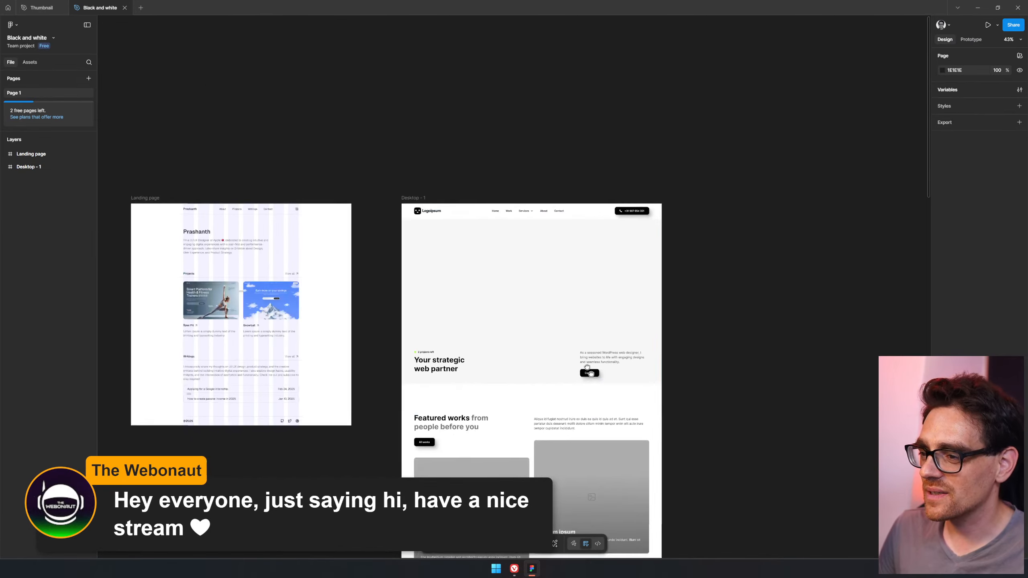
scroll(446, 102, down, 3)
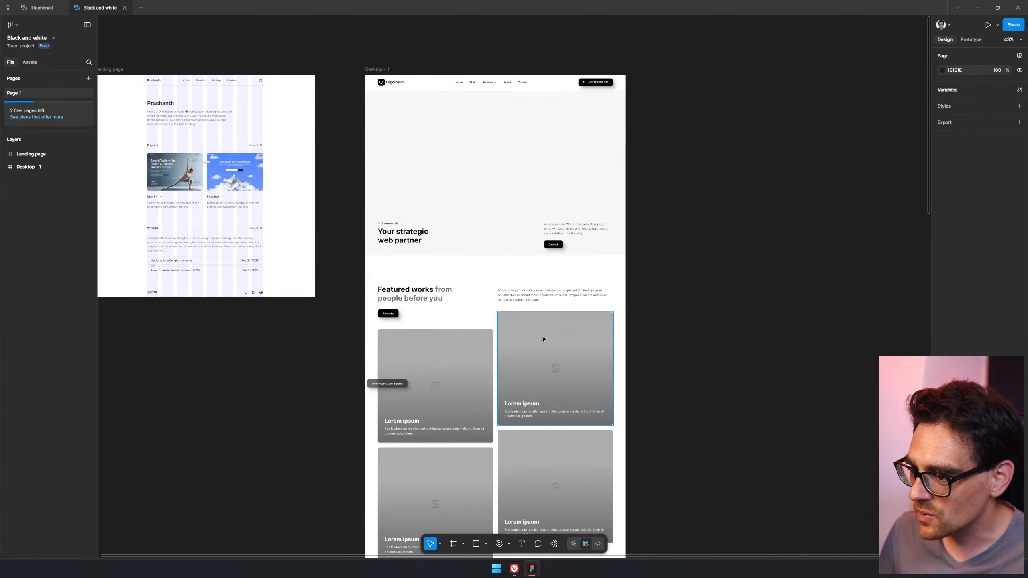
scroll(470, 422, up, 1)
scroll(470, 421, up, 4)
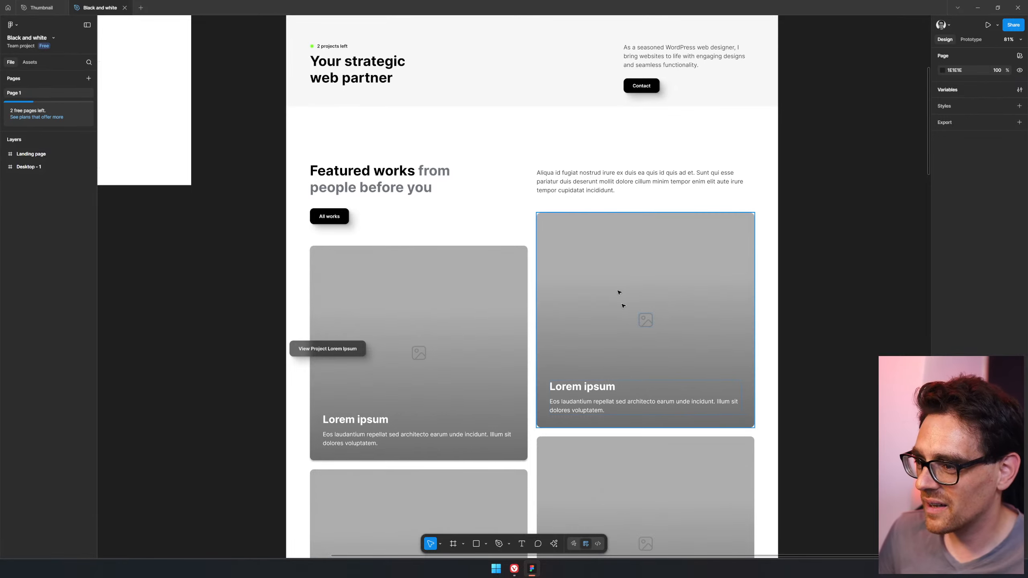
drag(770, 371, 741, 337)
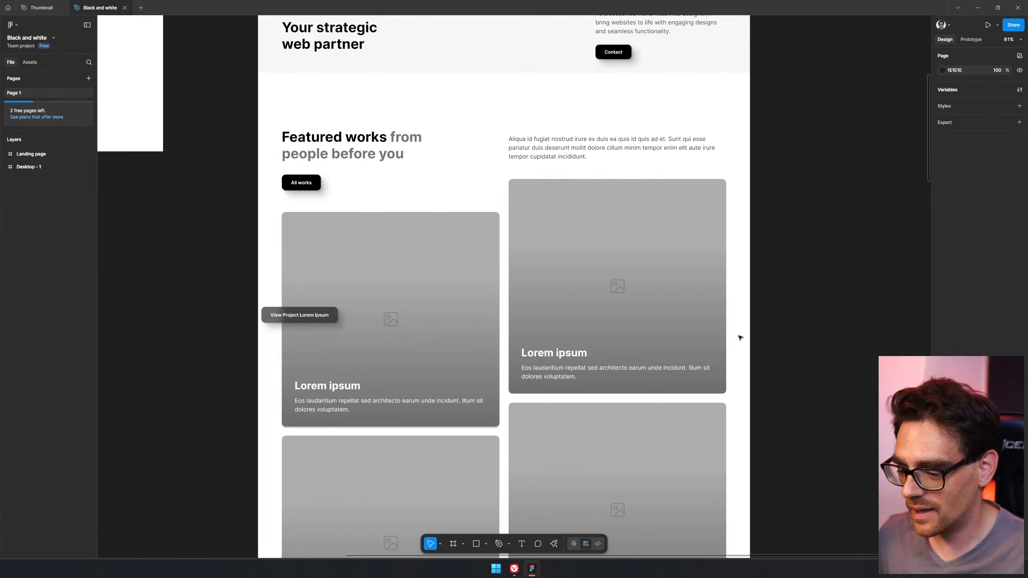
Minimize Figma to return to the Etch page in the browser, and enlarge the preview canvas to show the whole featured works section
click(979, 12)
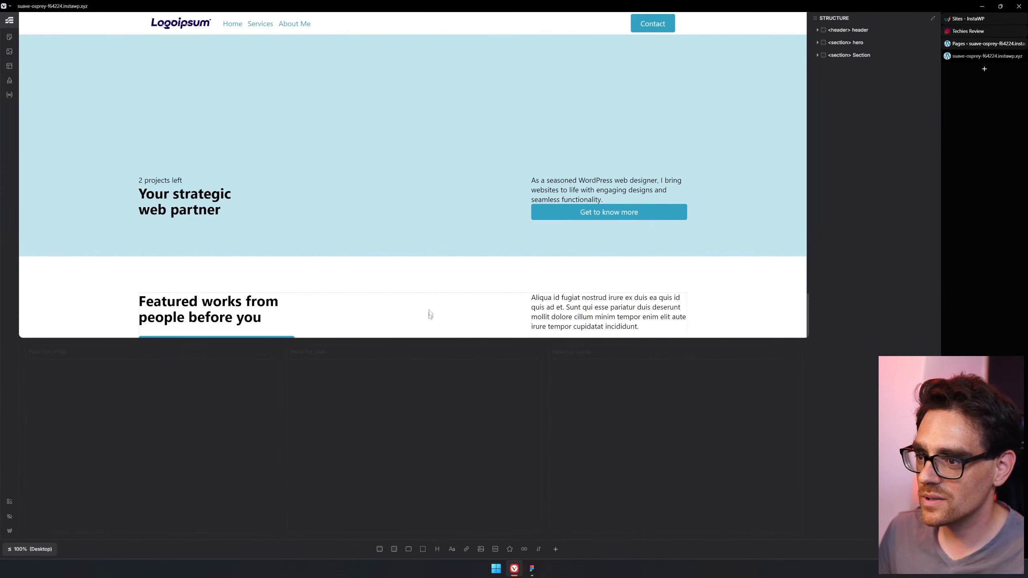
scroll(430, 315, down, 1)
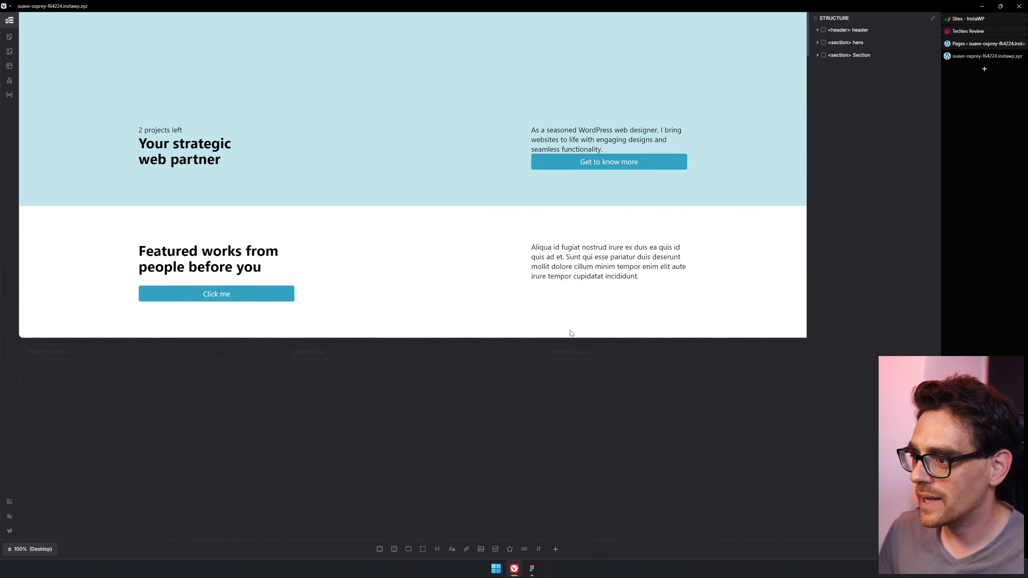
drag(570, 338, 569, 429)
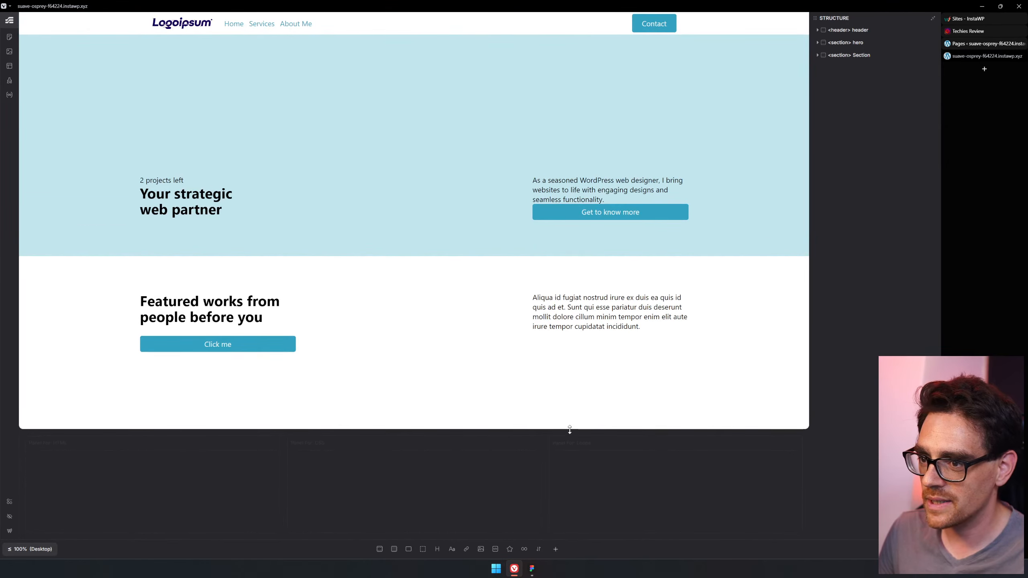
Inspect the featured works container and its section, plus the header's nav-list and nav-item elements and their CSS
click(305, 310)
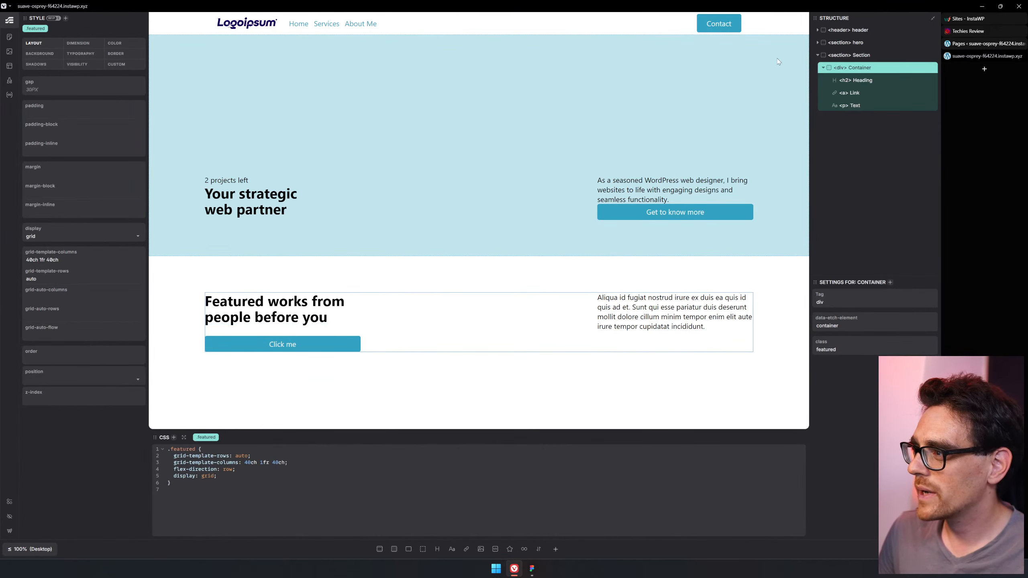
click(850, 57)
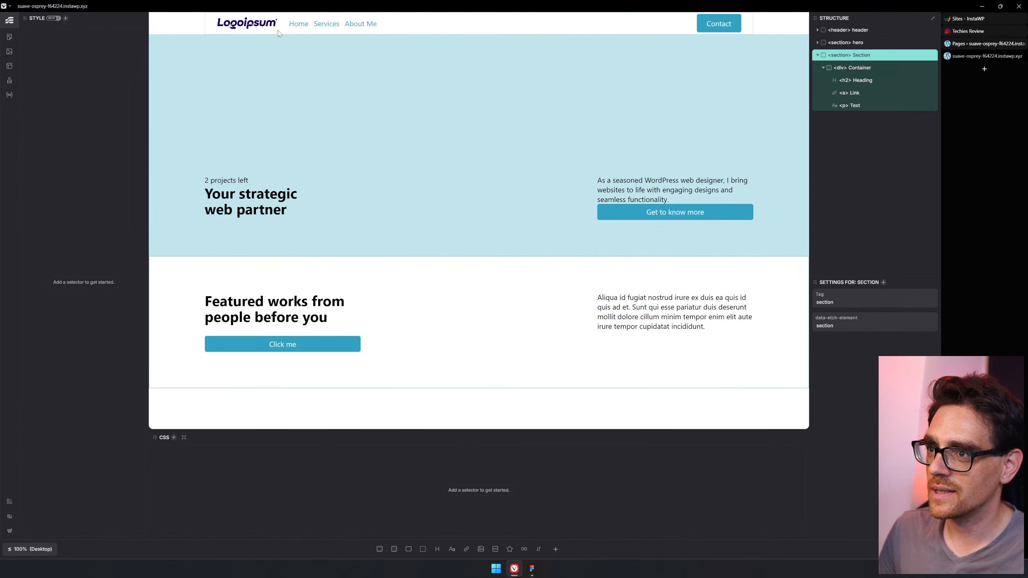
click(391, 28)
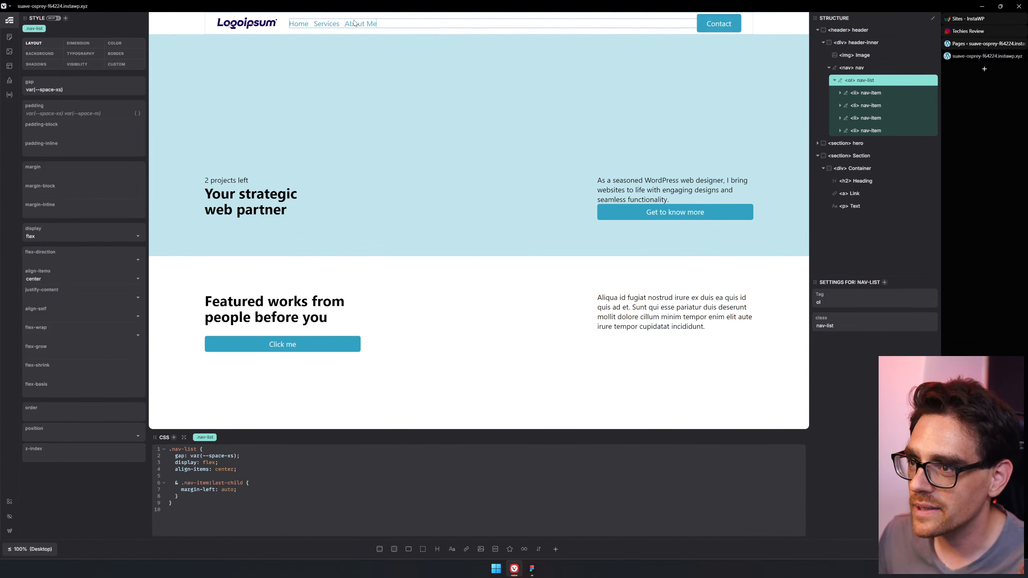
click(374, 26)
click(896, 80)
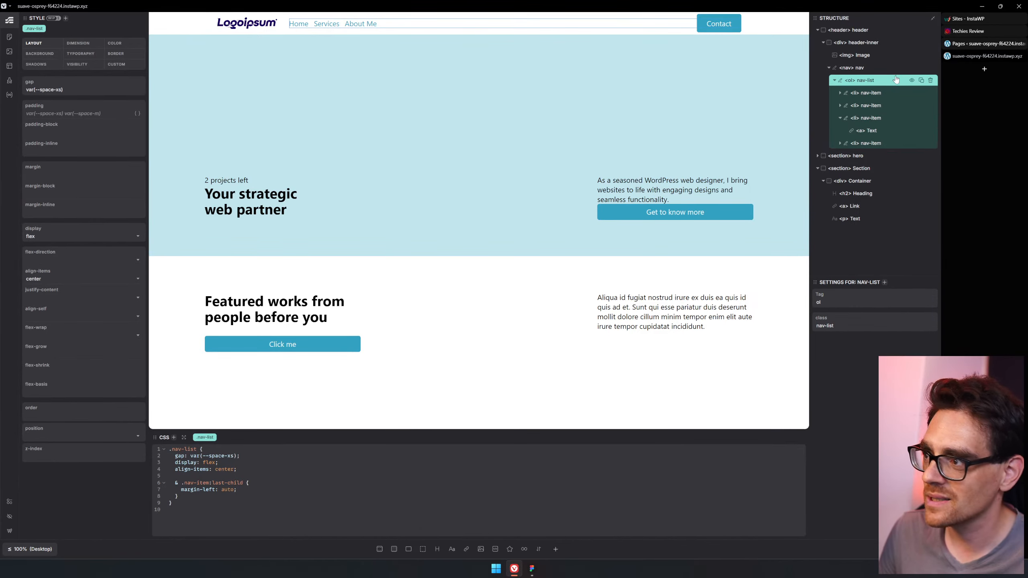
click(896, 93)
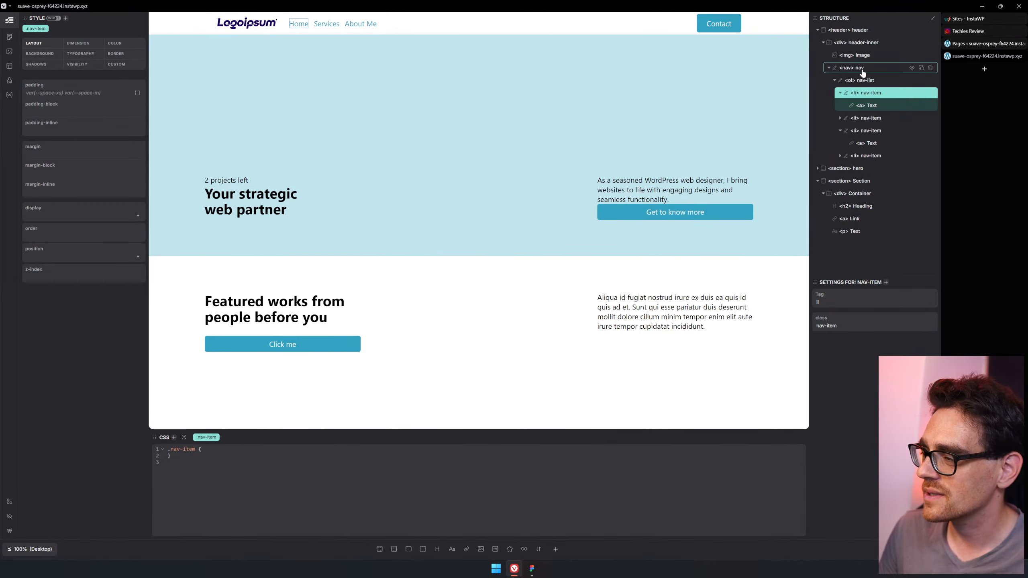
Collapse the header nav in the structure, add a div to the featured works container and nest a second div inside it
click(831, 69)
click(831, 68)
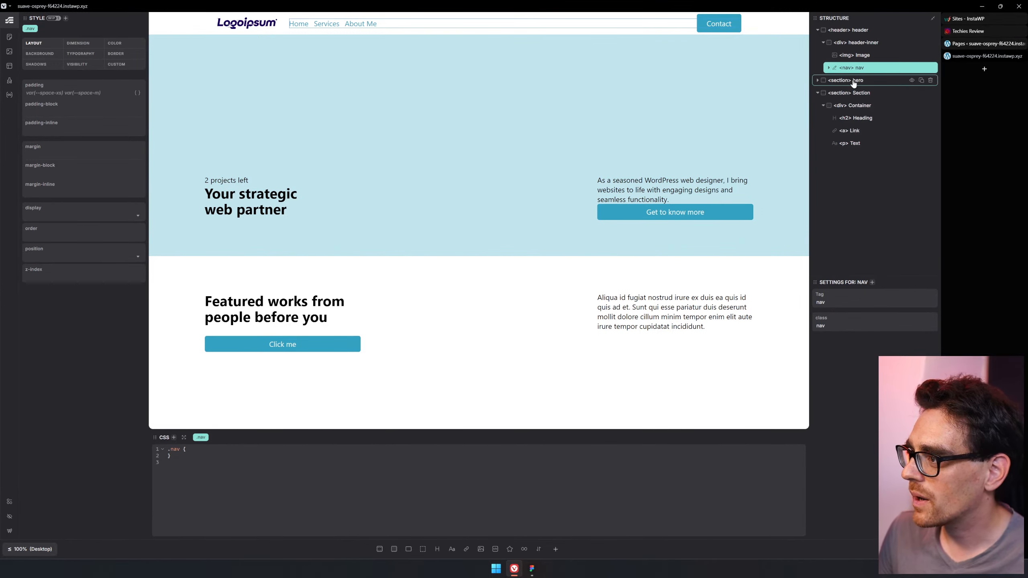
click(464, 365)
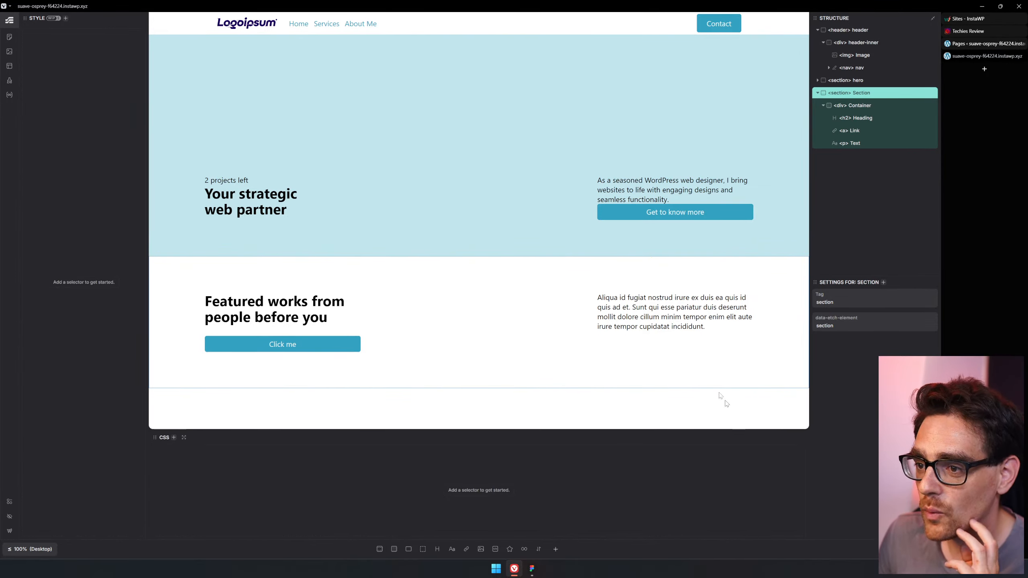
click(862, 106)
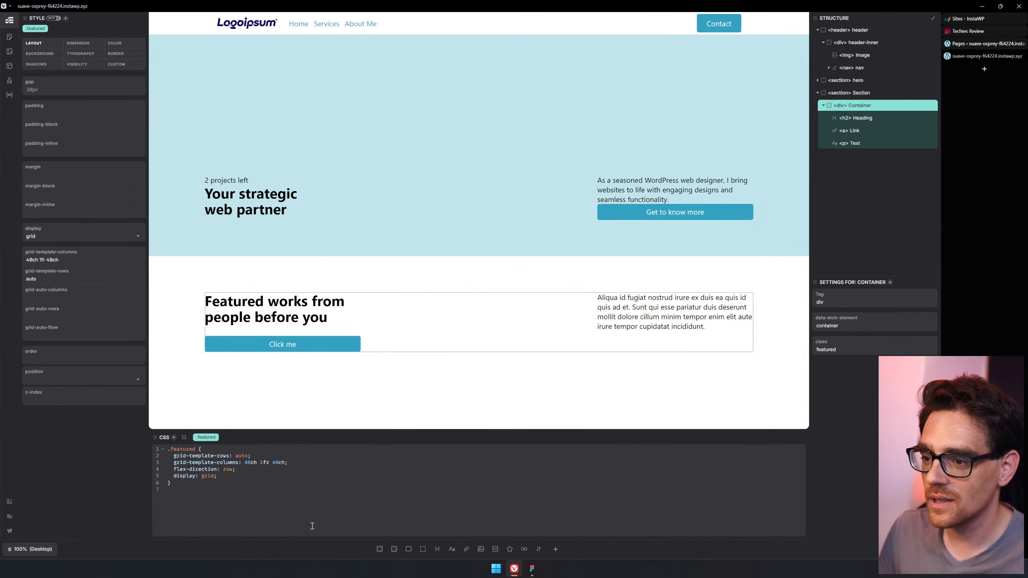
click(423, 549)
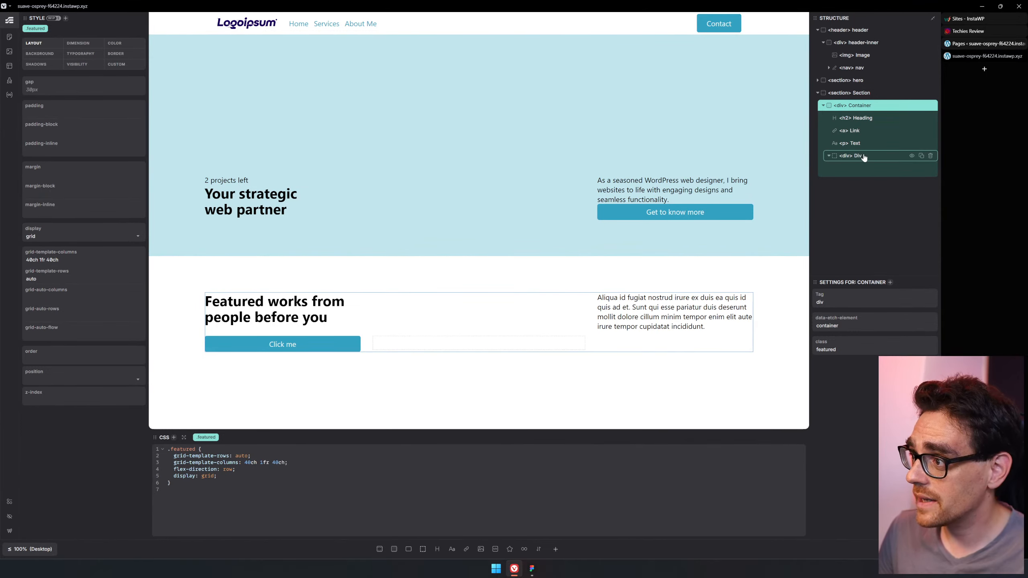
click(864, 157)
click(422, 549)
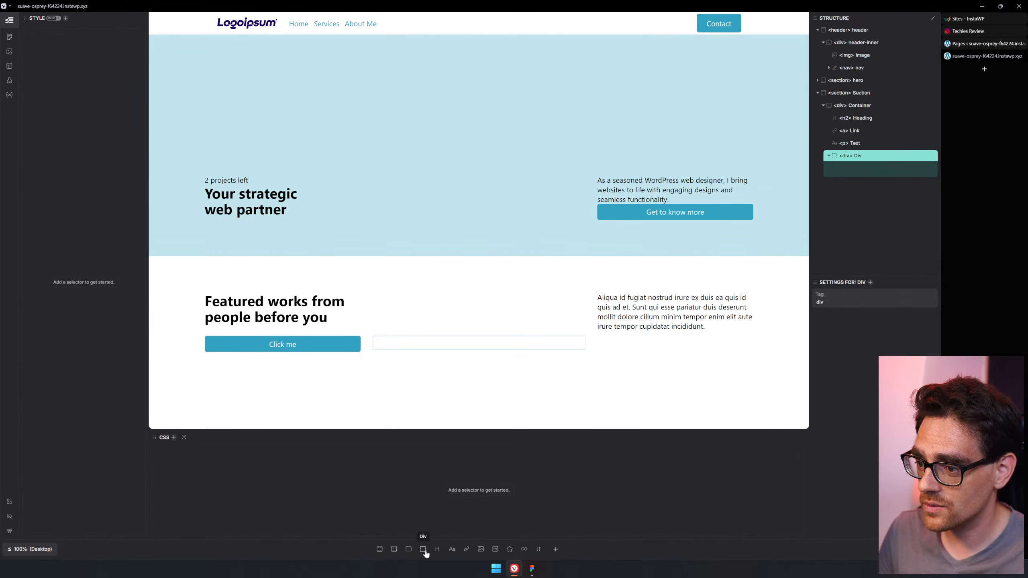
Rename the new outer div to "cards" and its nested div to "card"
double_click(860, 159)
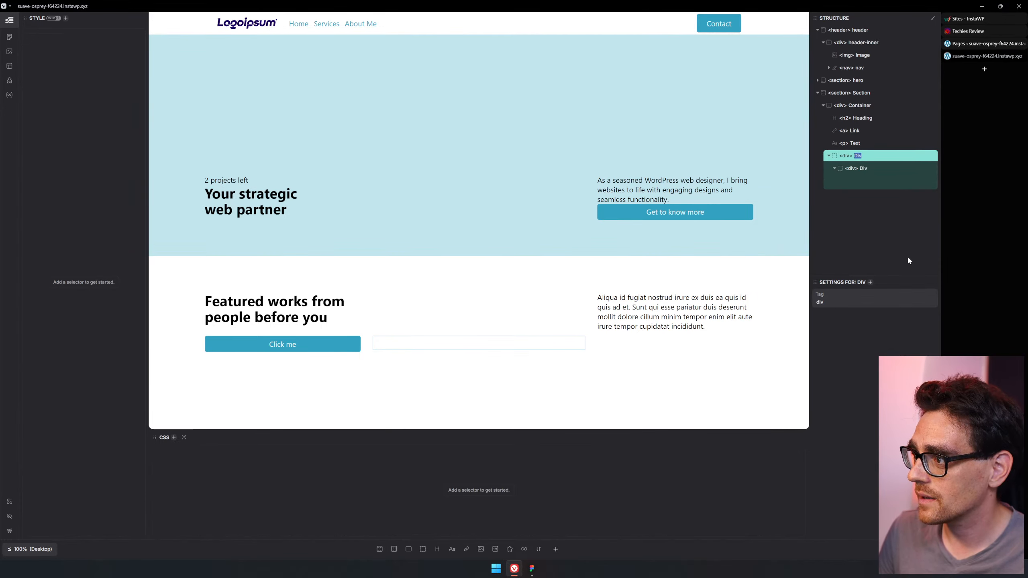
text(card)
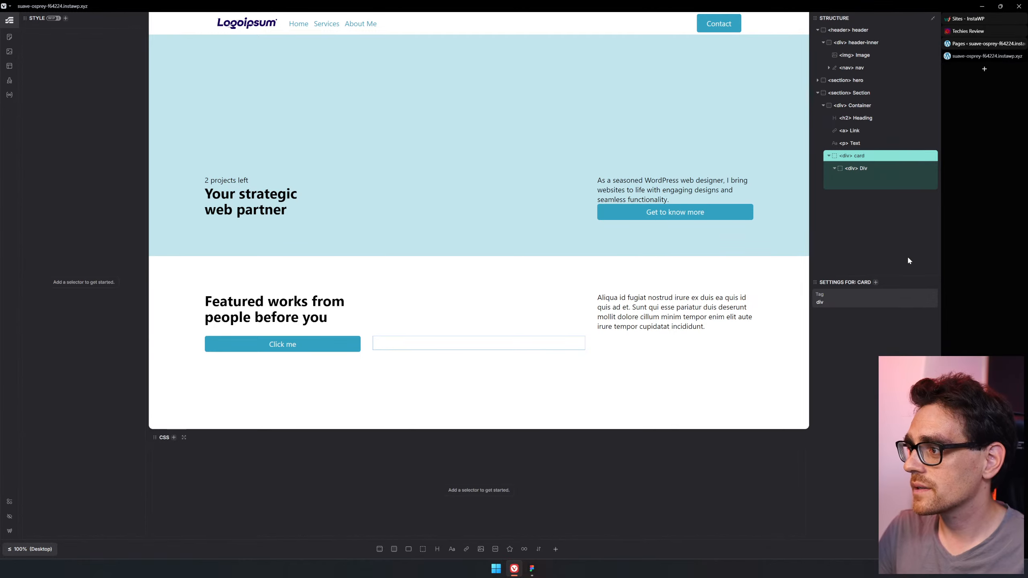
text(s)
key(Tab)
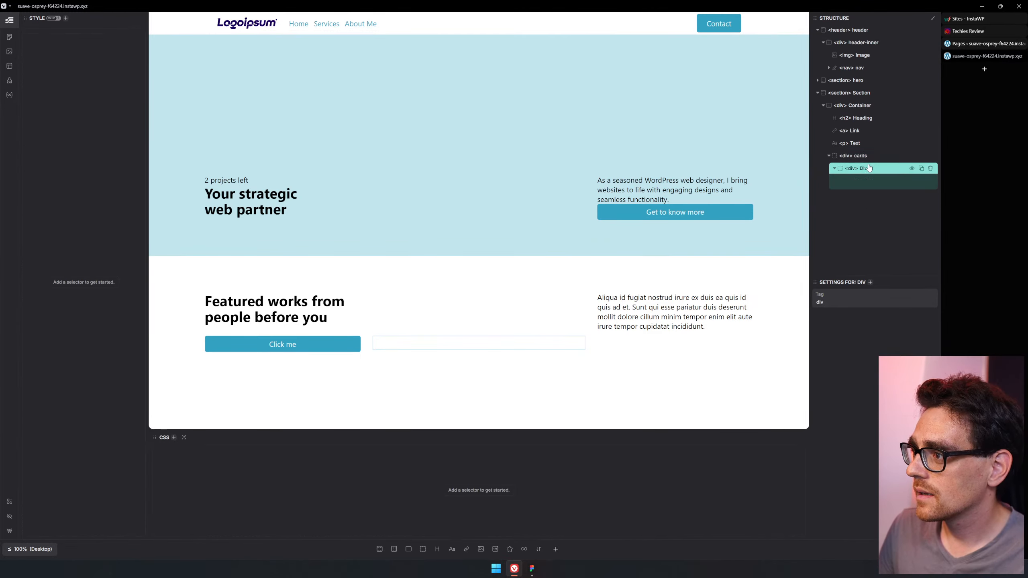
text(c)
double_click(864, 168)
text(card)
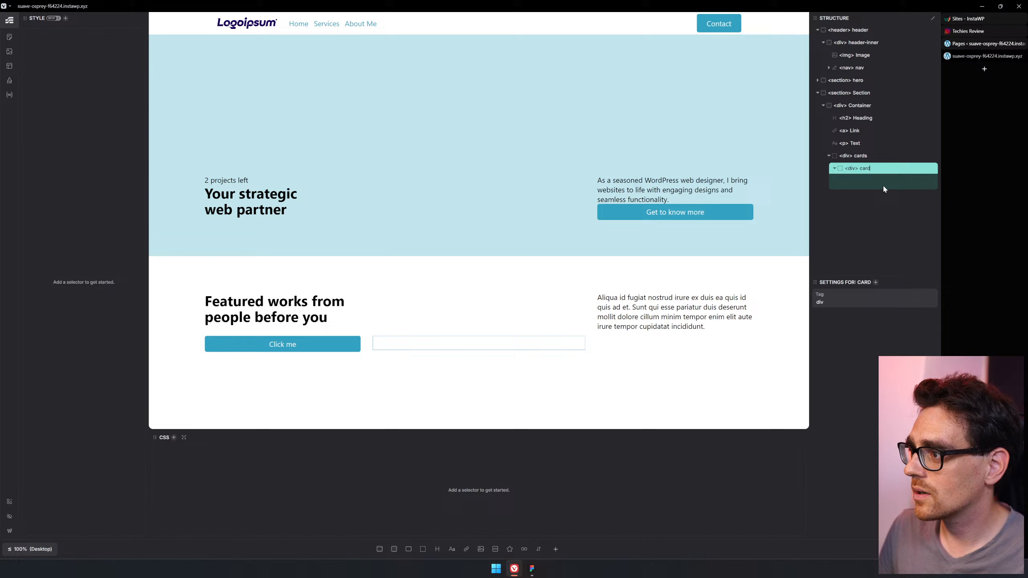
key(Return)
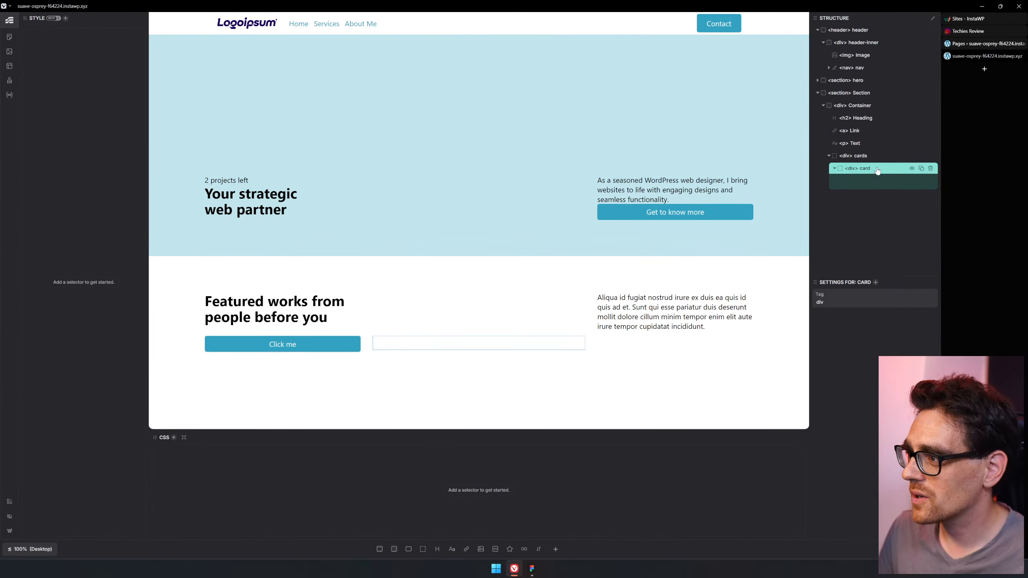
Insert a heading inside the card div
click(868, 158)
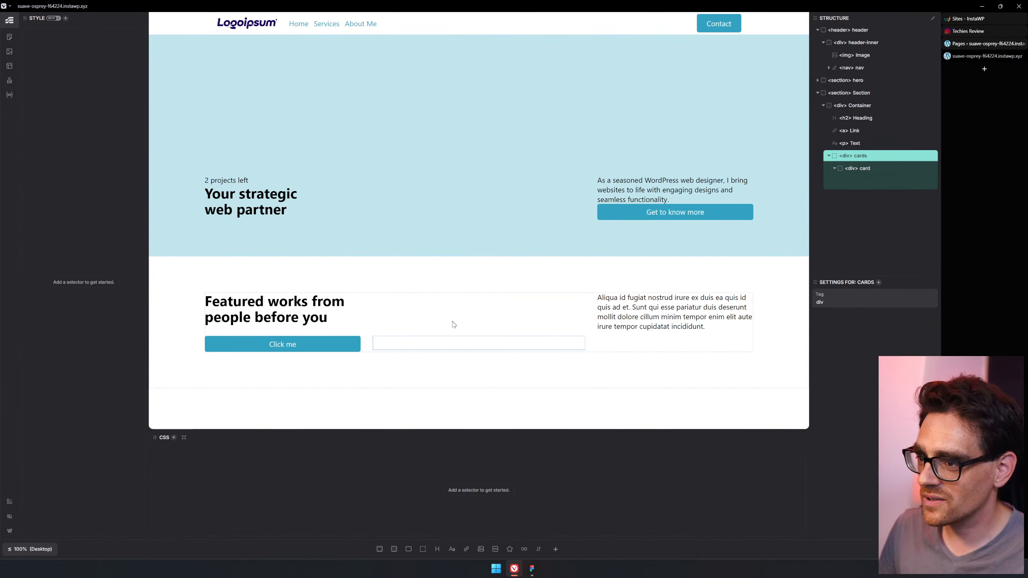
click(882, 168)
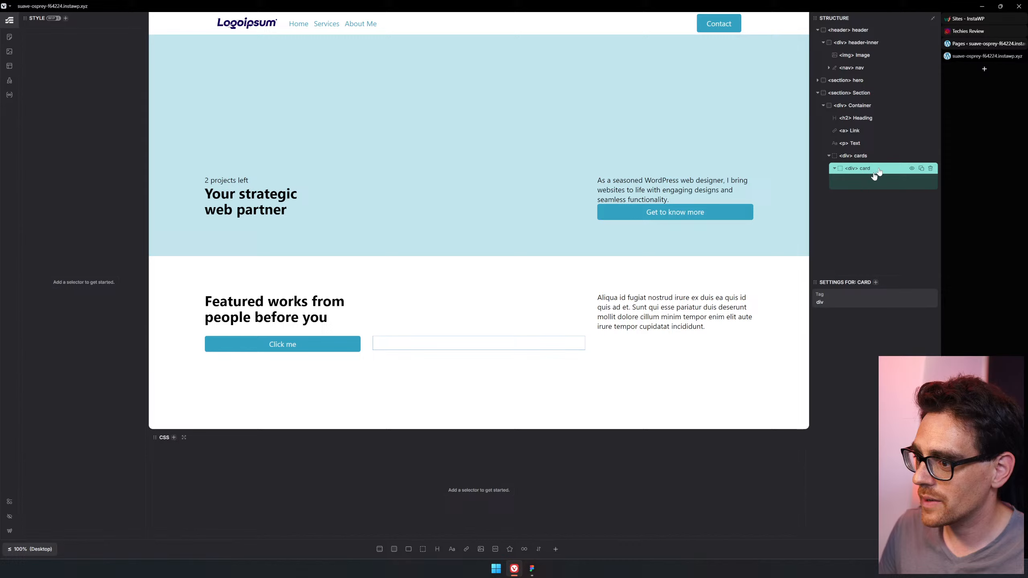
click(438, 549)
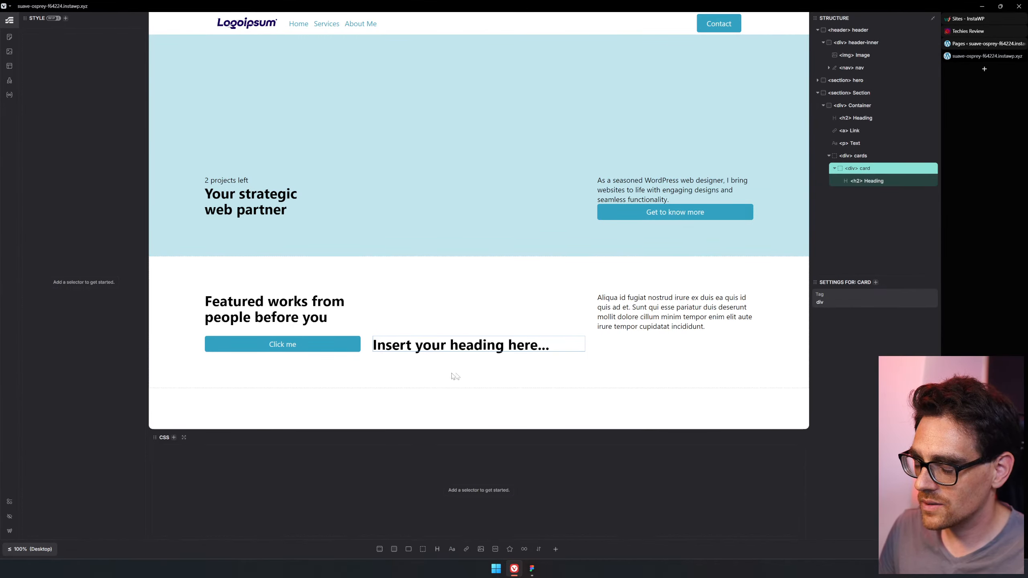
Add the class selector .cards to the cards div
click(853, 156)
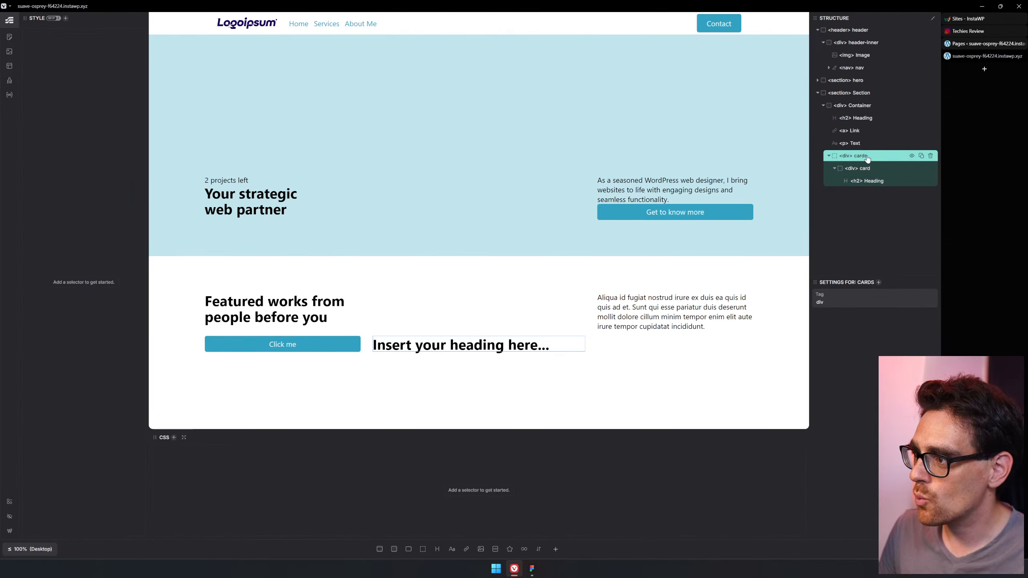
click(894, 106)
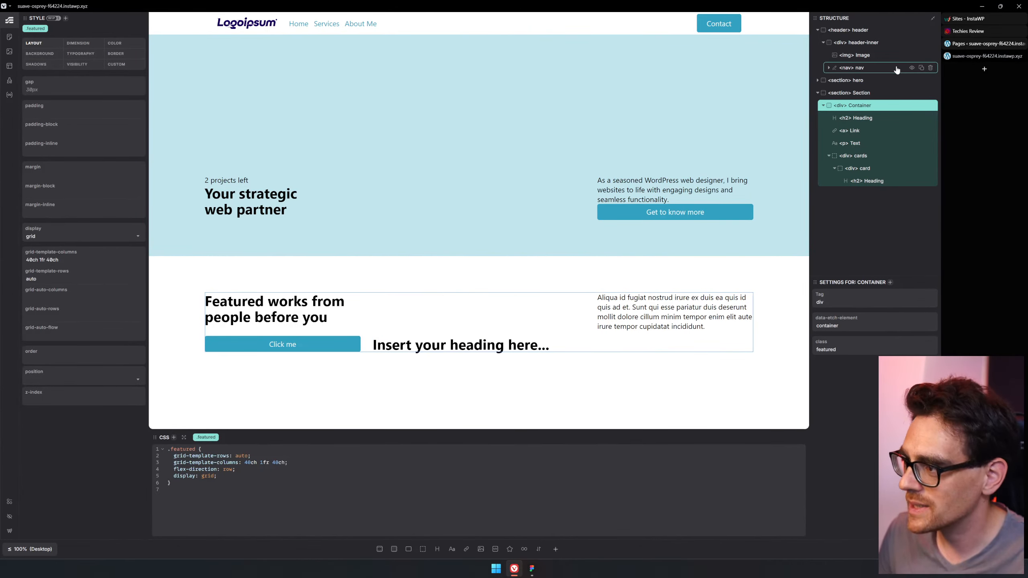
click(854, 156)
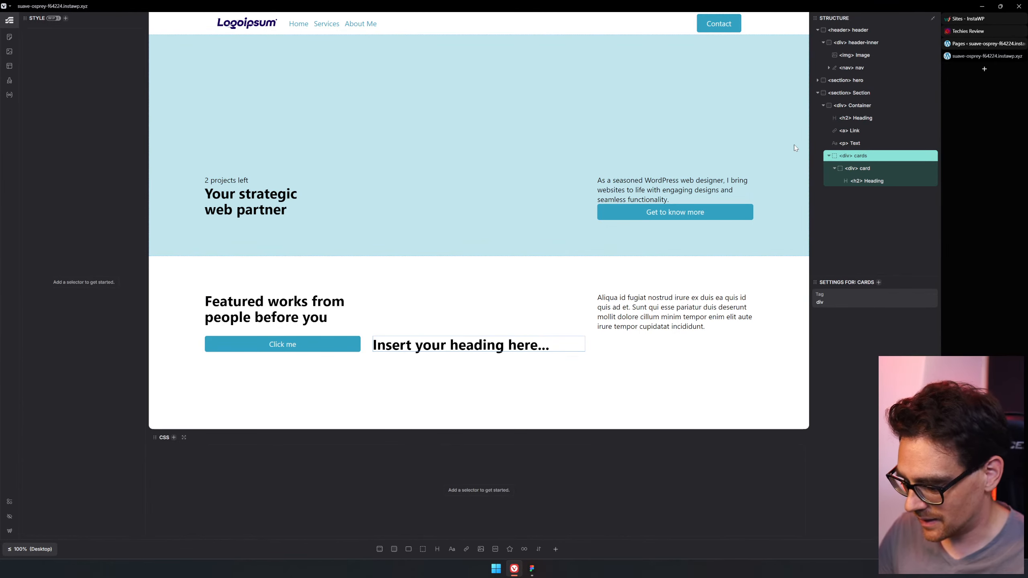
key(ctrl+Return)
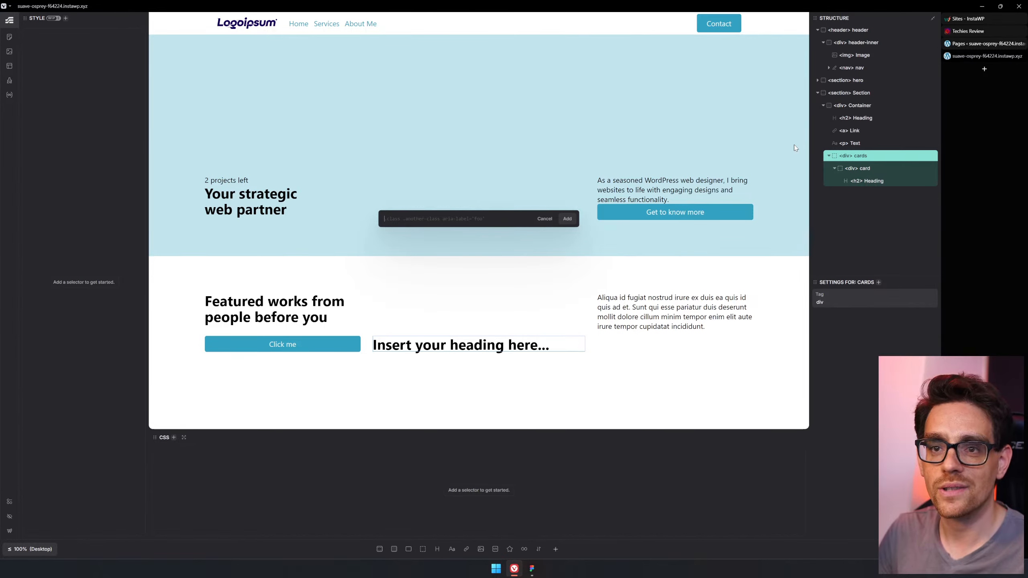
text(.)
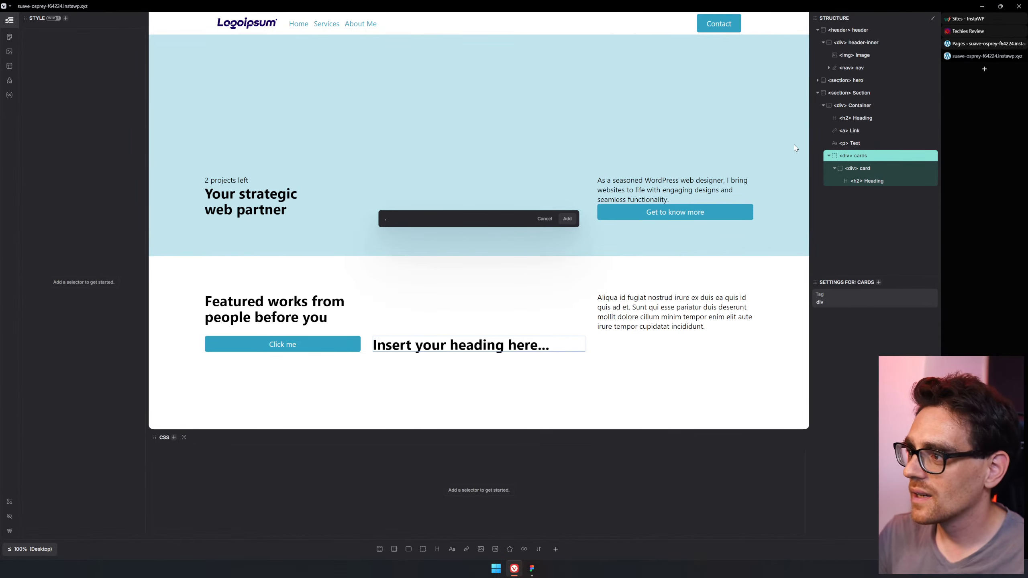
text(cards)
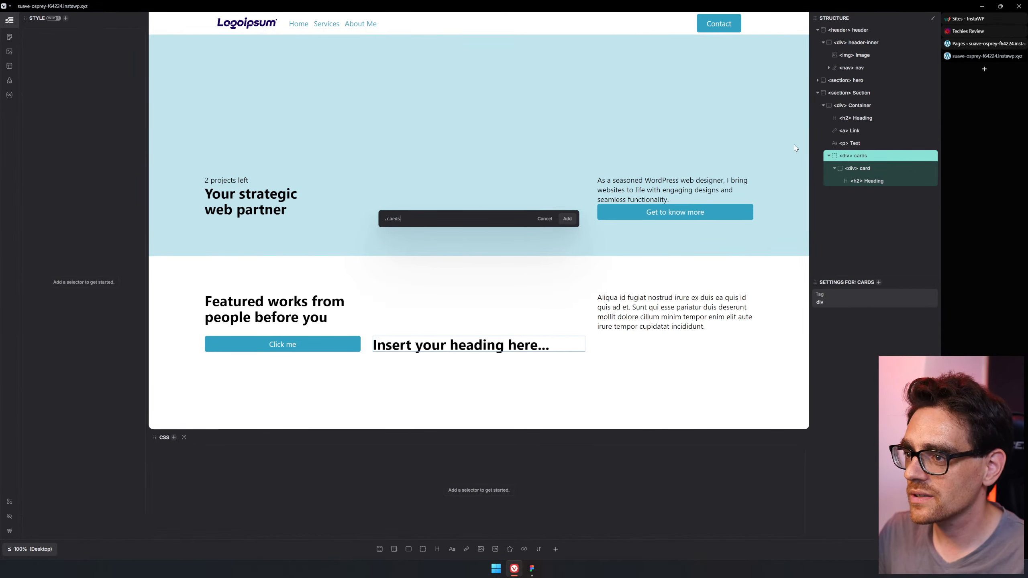
key(Return)
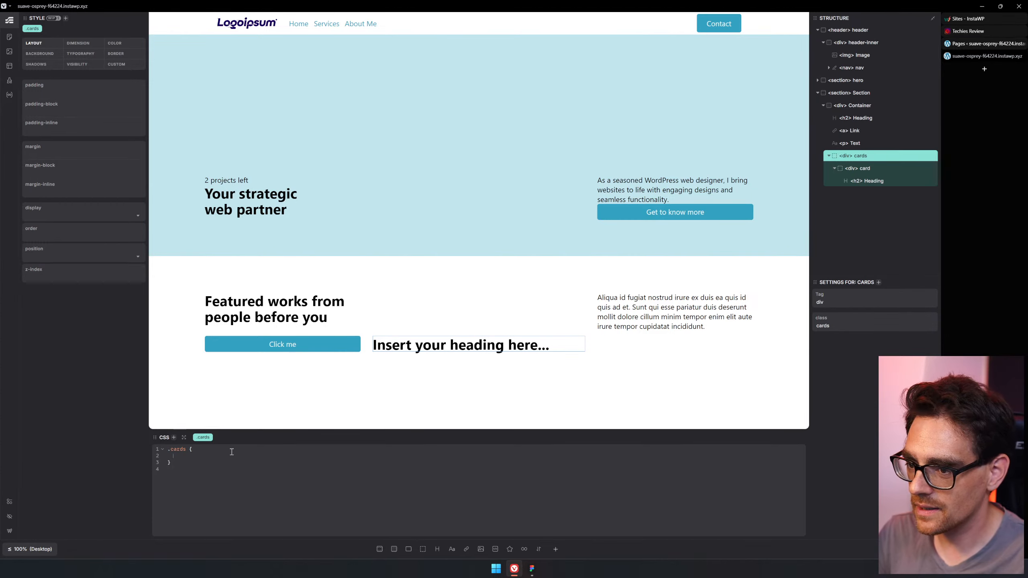
Add a grid-area declaration with the value 1 / -1 to the .cards rule
text(grid)
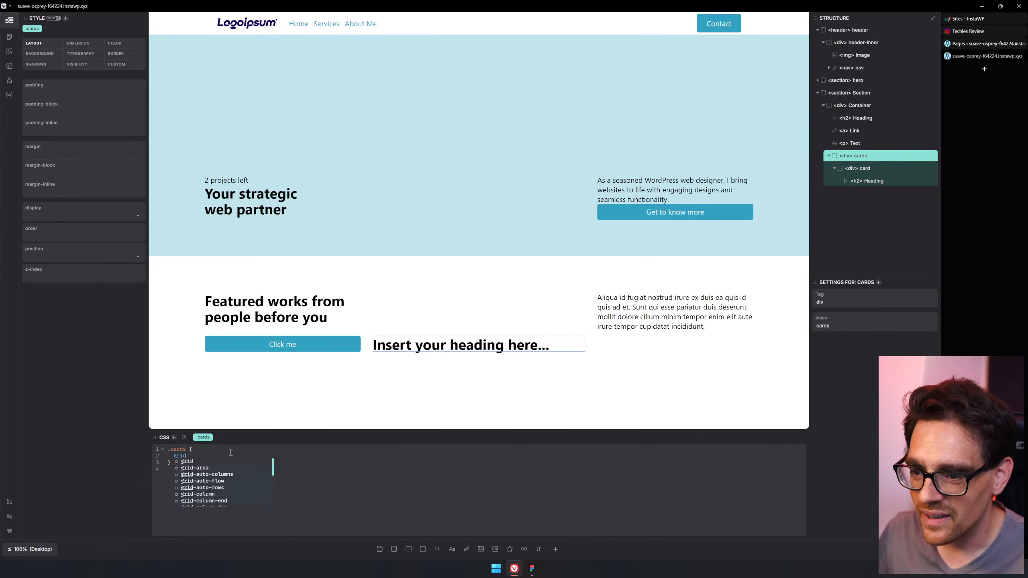
key(Escape)
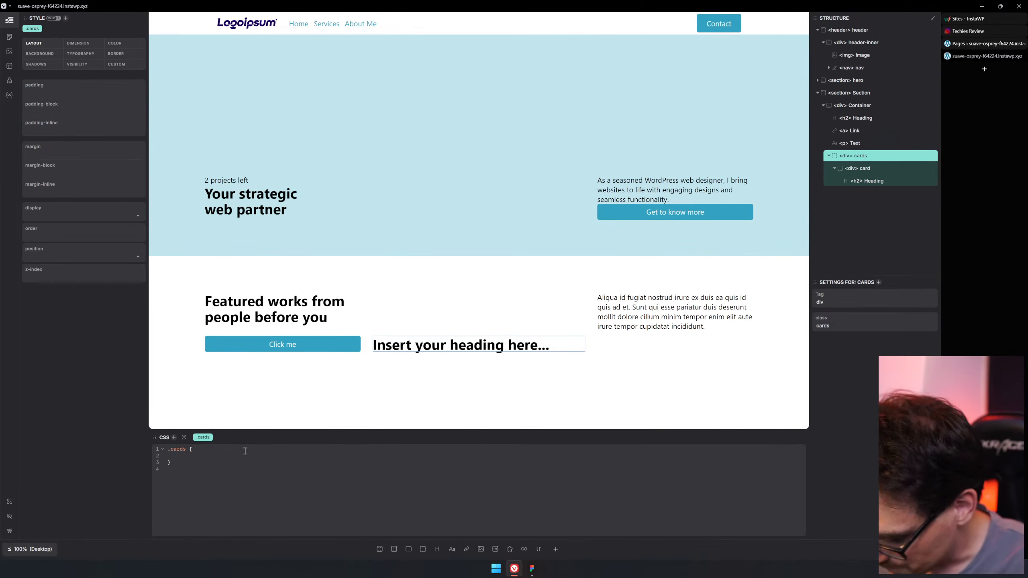
text(id-)
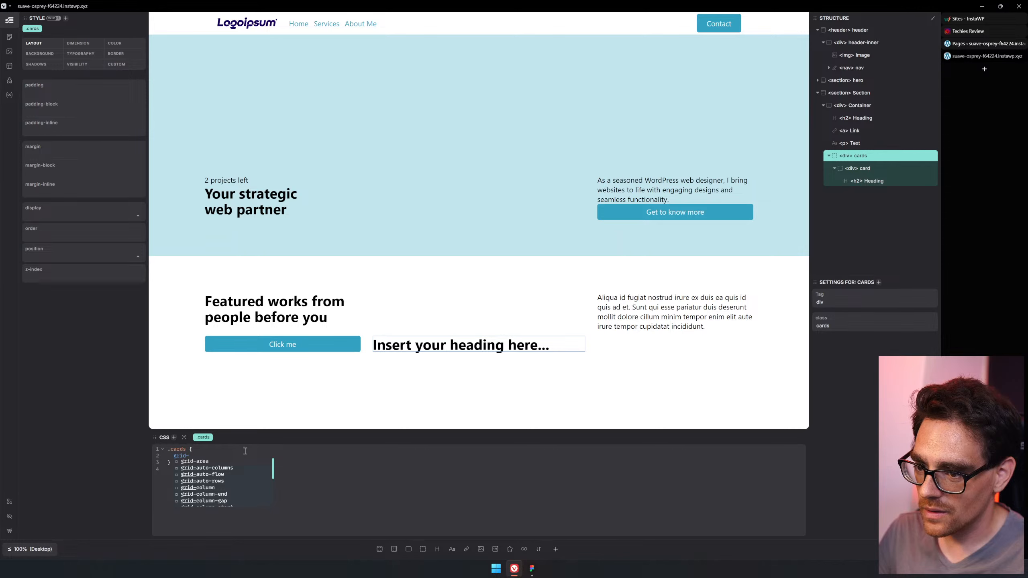
key(Return)
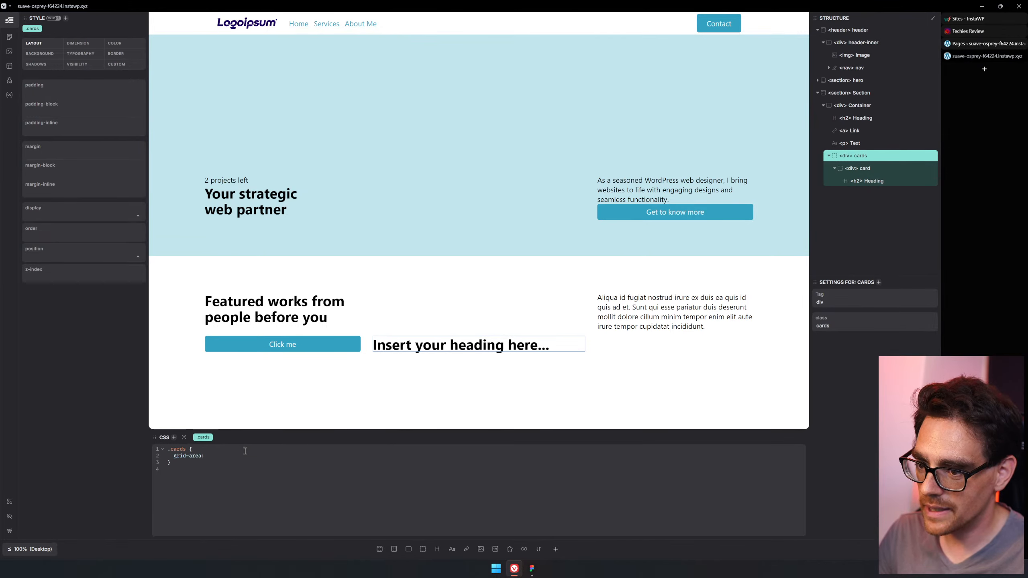
text(1 /)
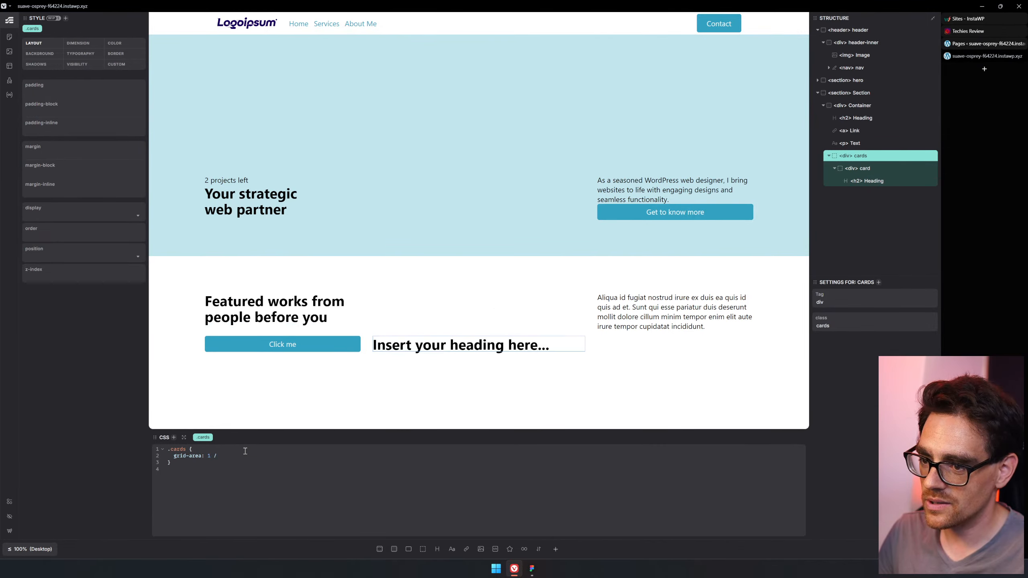
text( -1)
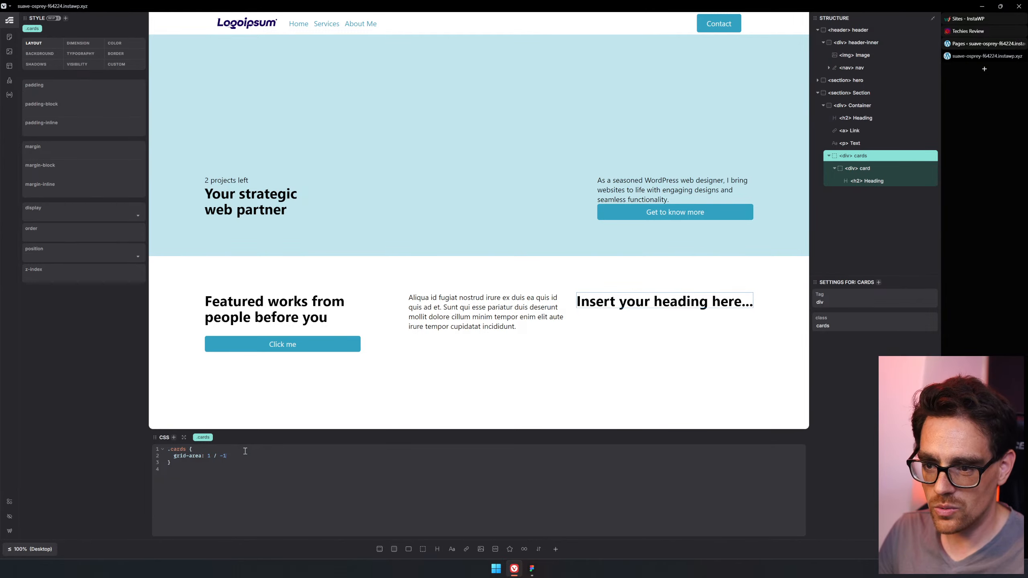
Try other start lines in the .cards grid-area, ending with row 3 and column 1 as 3 / 1
key(BackSpace)
key(BackSpace)
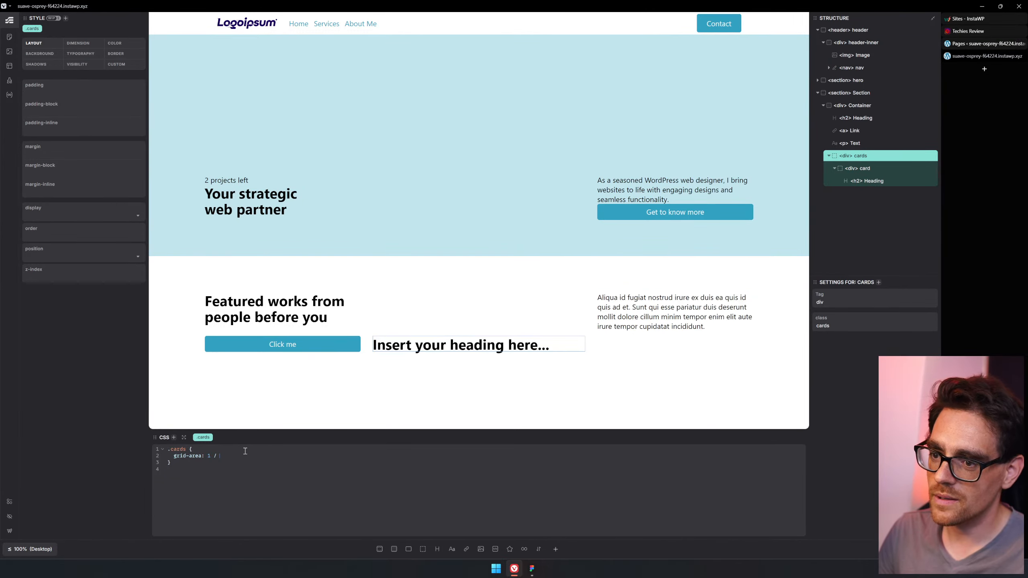
text(1)
key(BackSpace)
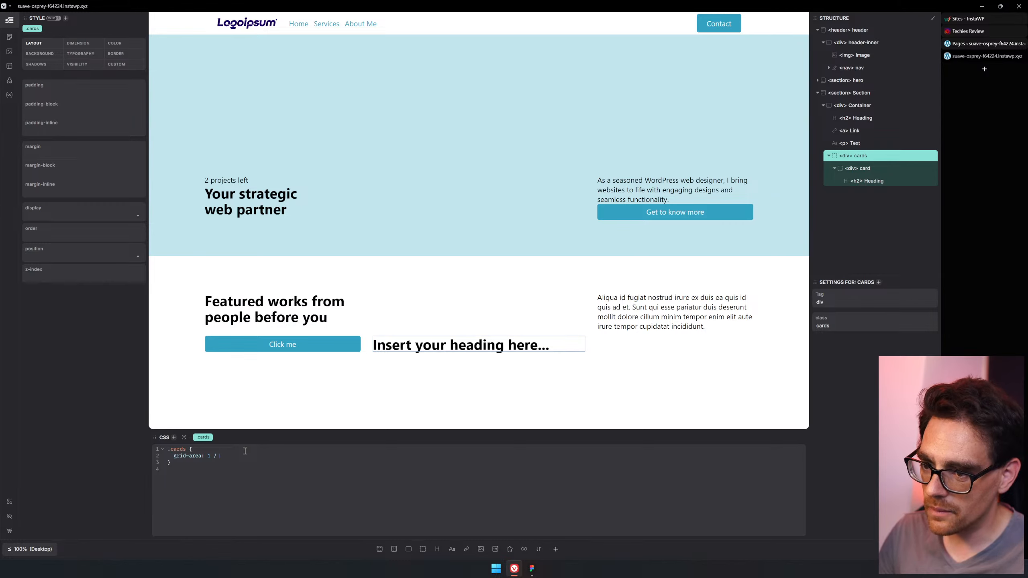
text(1)
key(BackSpace)
text(2)
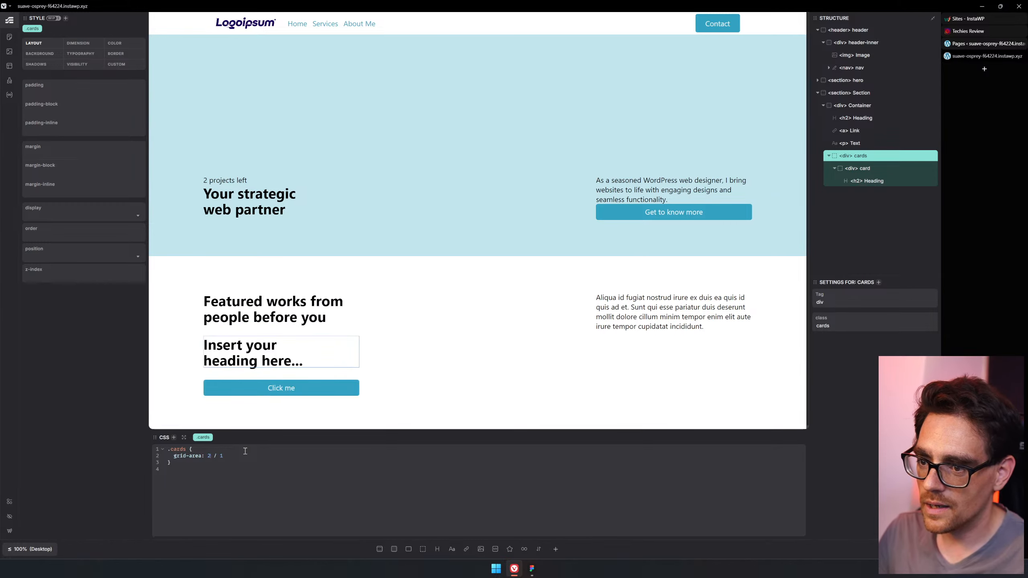
key(BackSpace)
text(3)
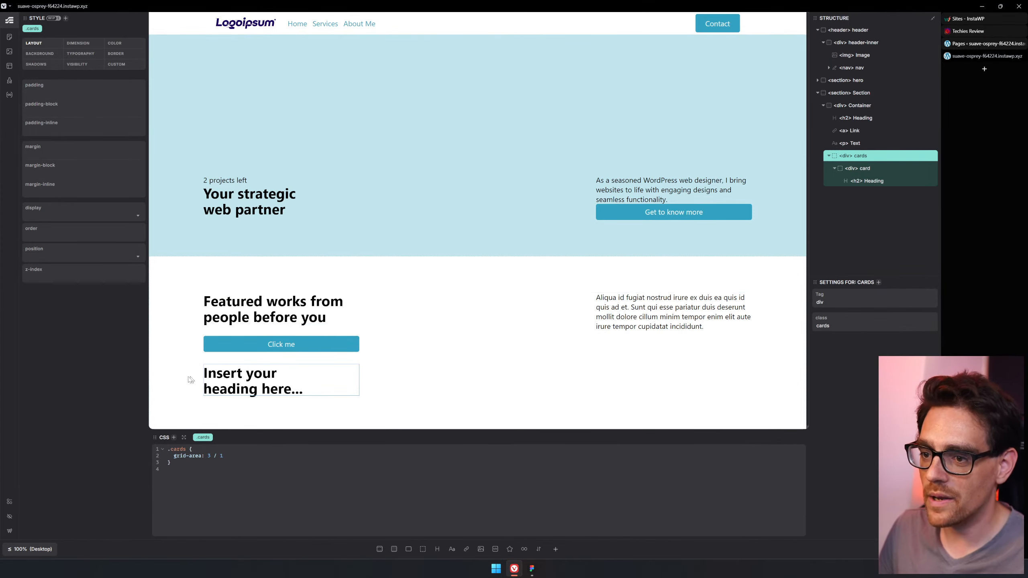
Extend the .cards grid-area with end lines so that it reads 3 / 1 / -1 / -1
click(252, 461)
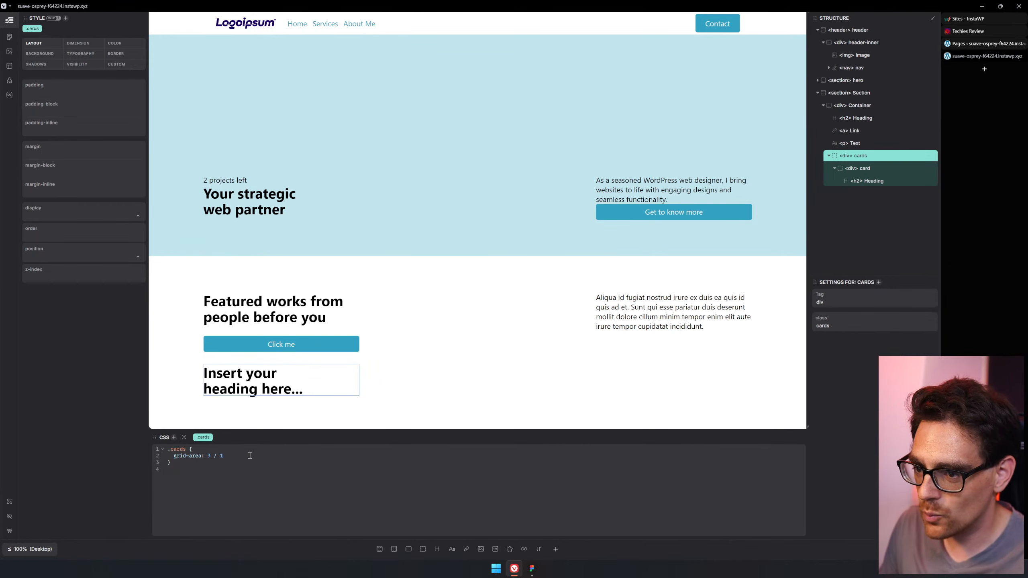
text(/ )
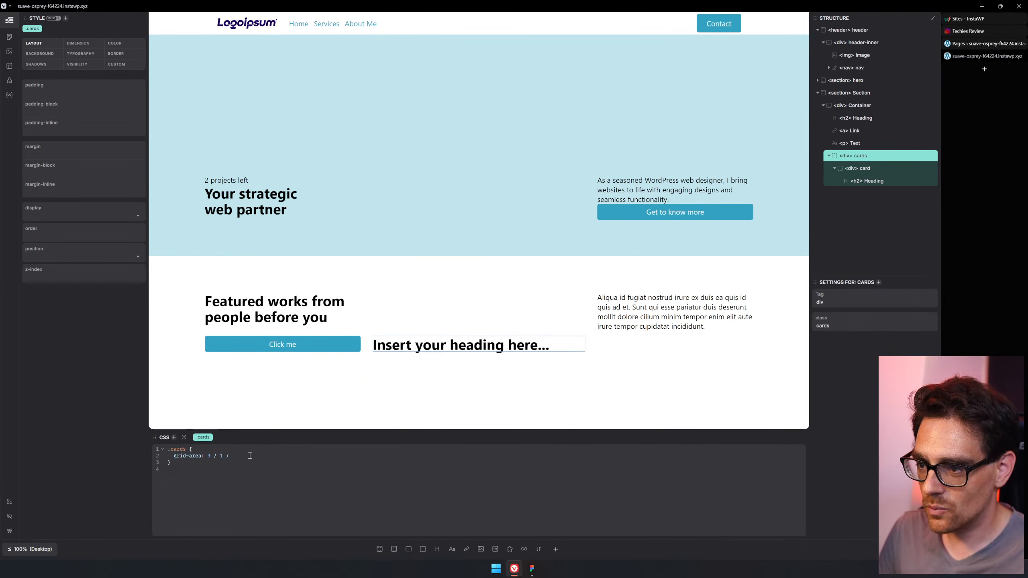
text(-1)
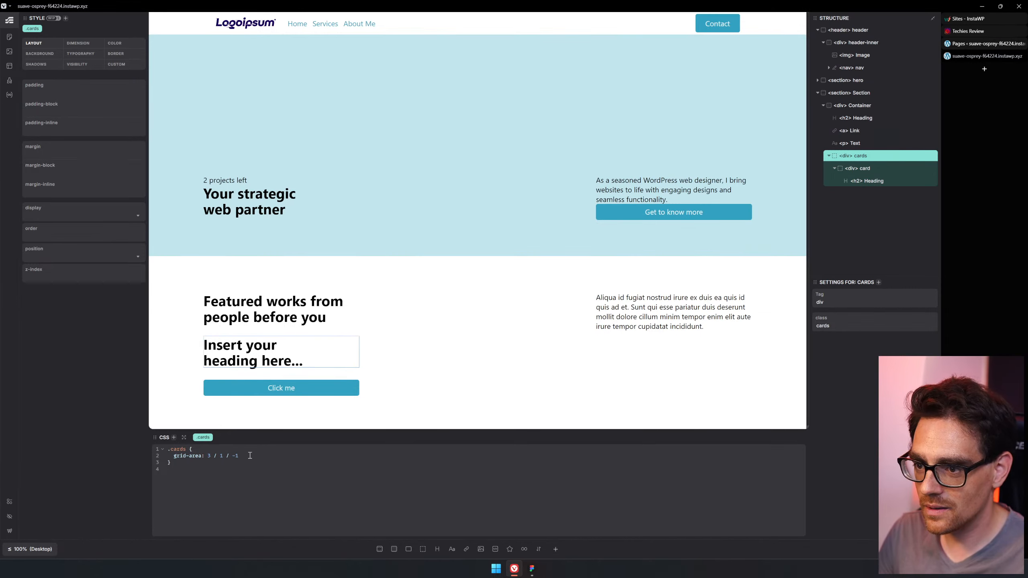
text( / )
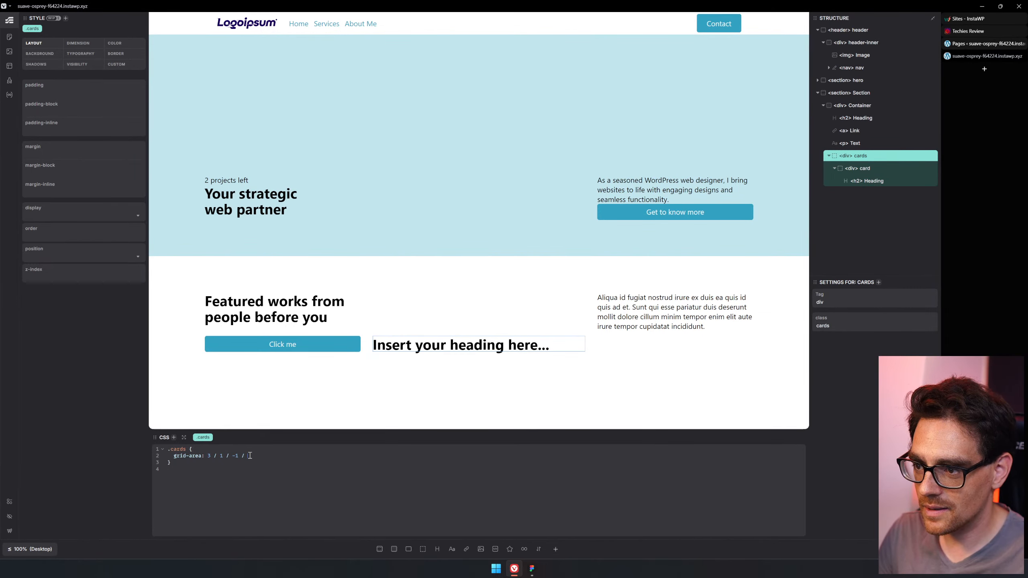
text(1)
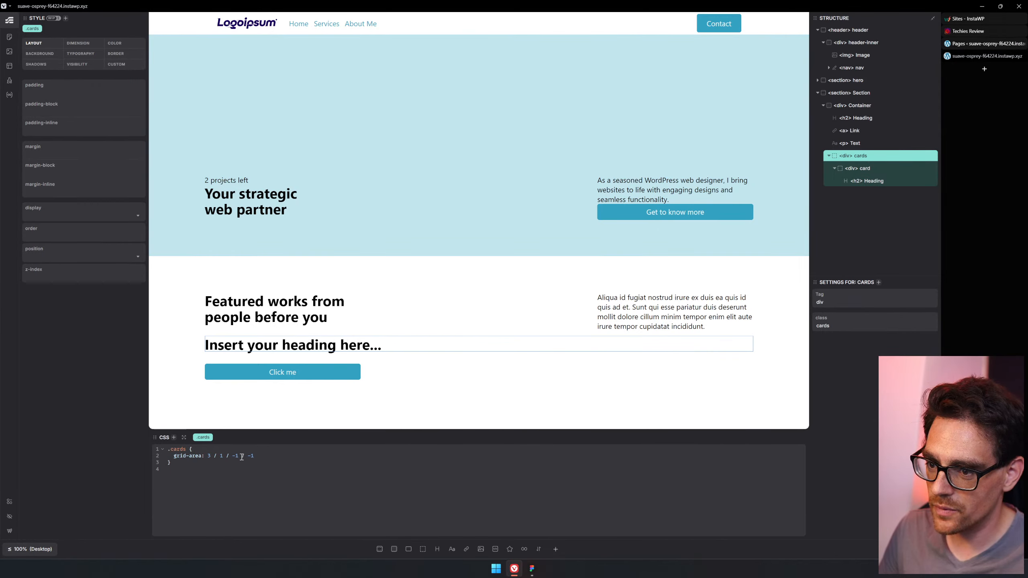
Change the row end line in the .cards grid-area so that it reads 3 / 1 / 3 / -1
key(Left)
key(Left)
key(Left)
key(Left)
key(Left)
key(BackSpace)
key(BackSpace)
text(3)
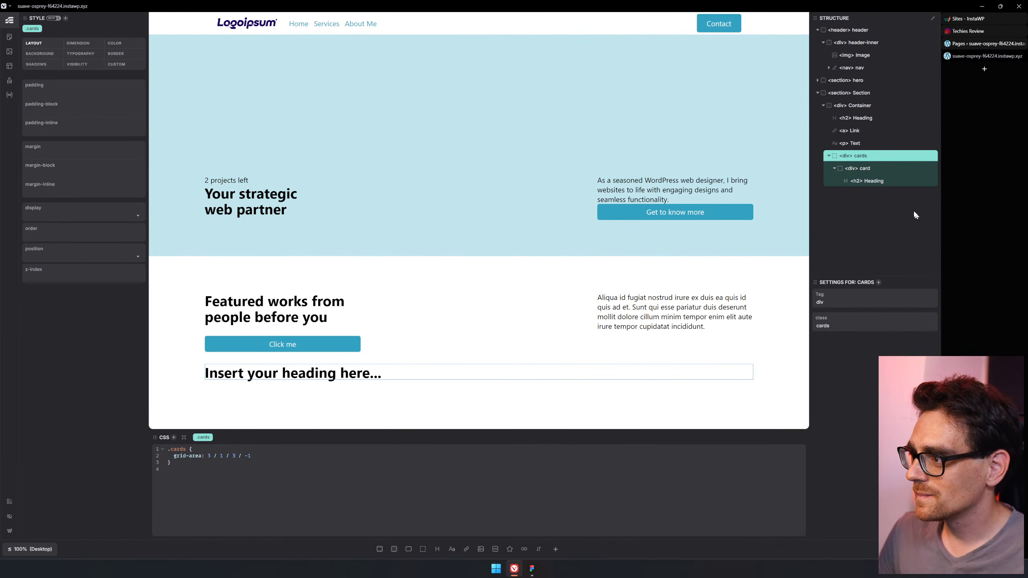
click(882, 168)
click(870, 143)
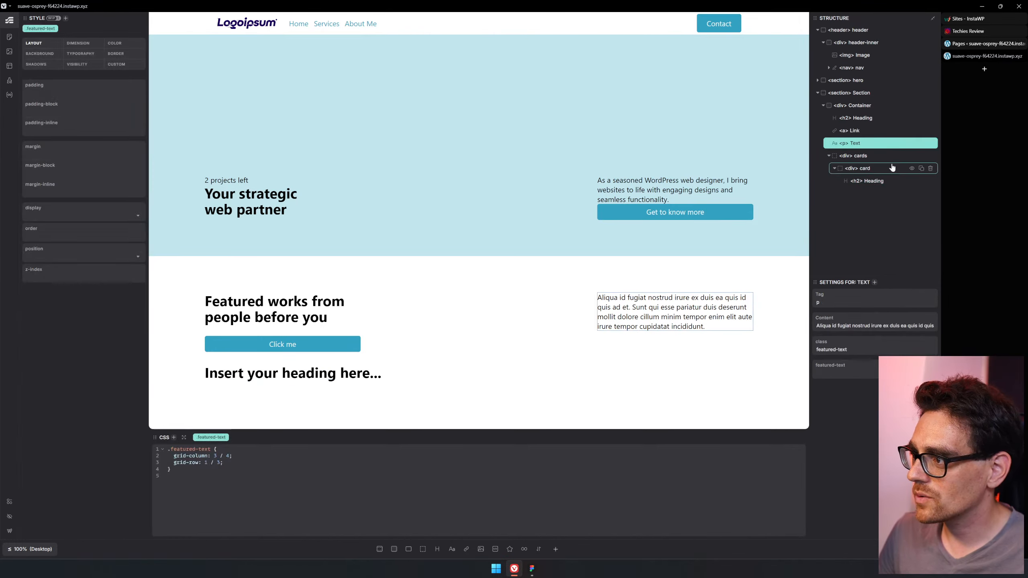
click(882, 156)
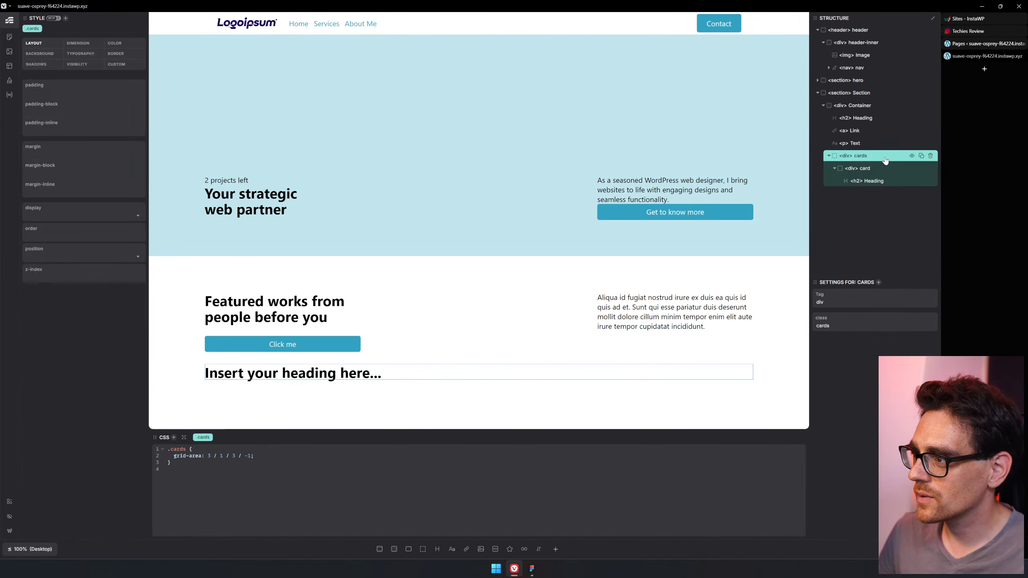
click(271, 457)
key(Return)
key(Return)
text(grid)
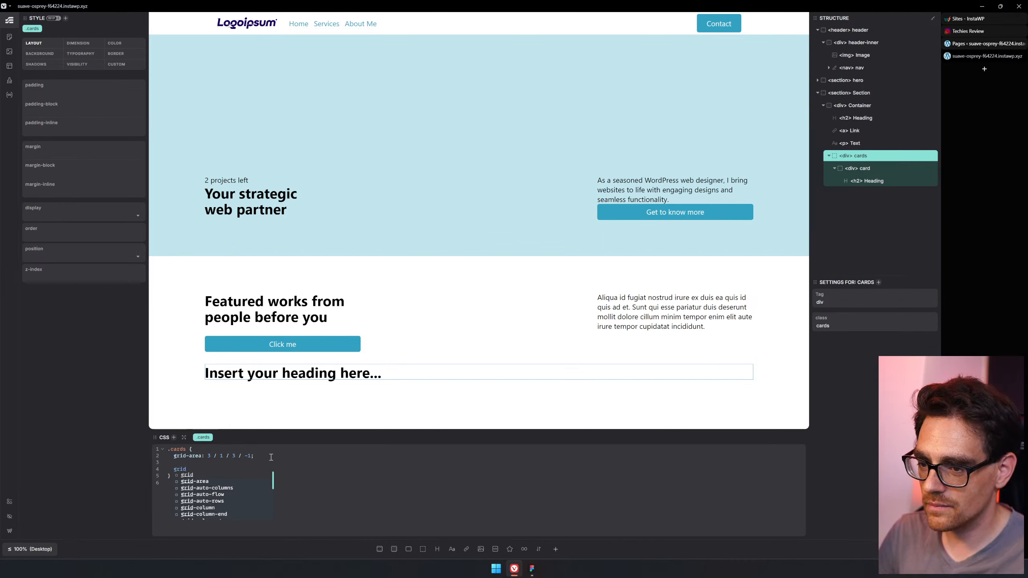
key(BackSpace)
key(BackSpace)
key(BackSpace)
key(BackSpace)
key(BackSpace)
key(BackSpace)
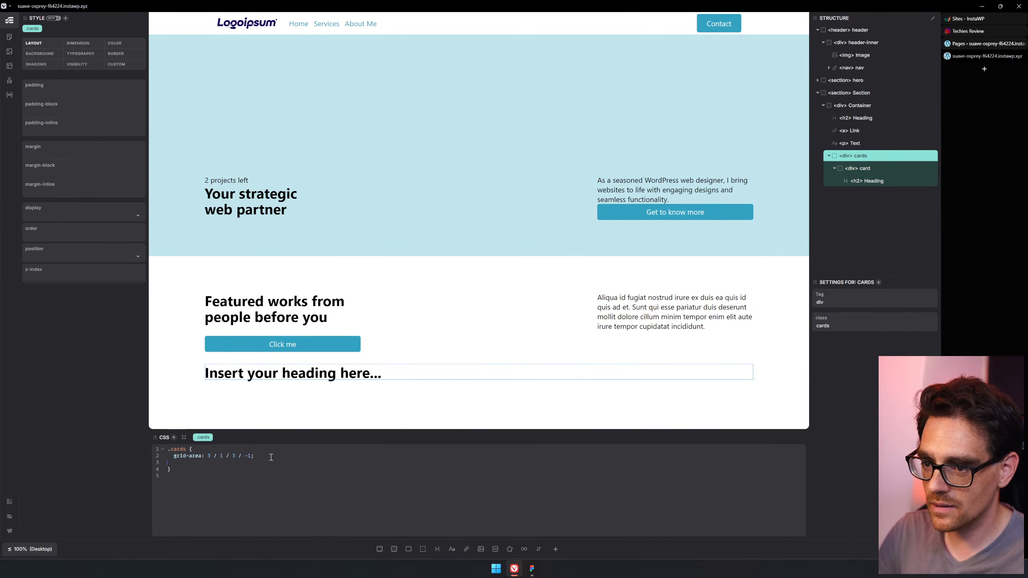
text(display: flex)
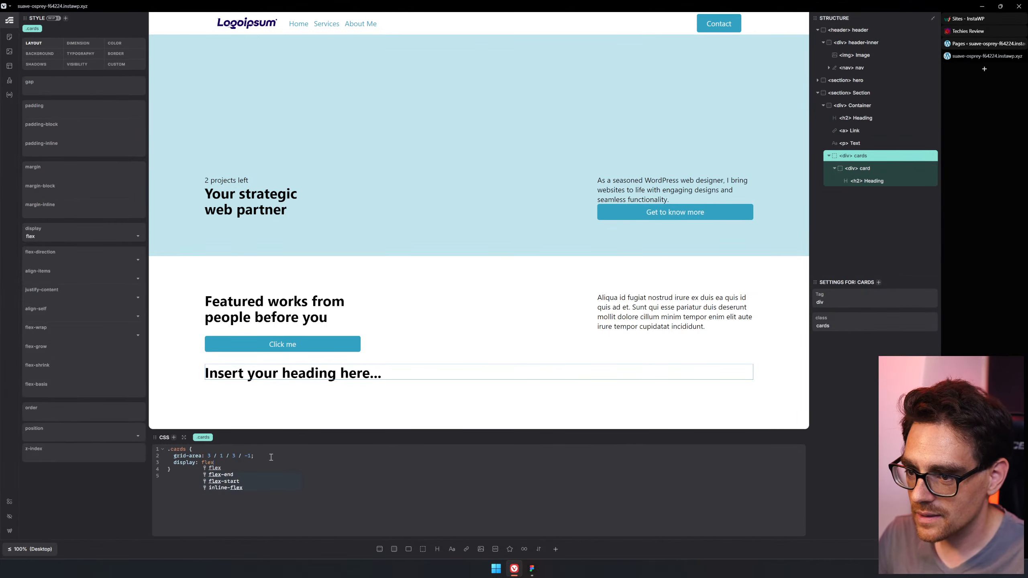
key(BackSpace)
key(BackSpace)
key(BackSpace)
key(BackSpace)
key(BackSpace)
key(BackSpace)
key(BackSpace)
key(BackSpace)
key(BackSpace)
key(BackSpace)
key(BackSpace)
key(BackSpace)
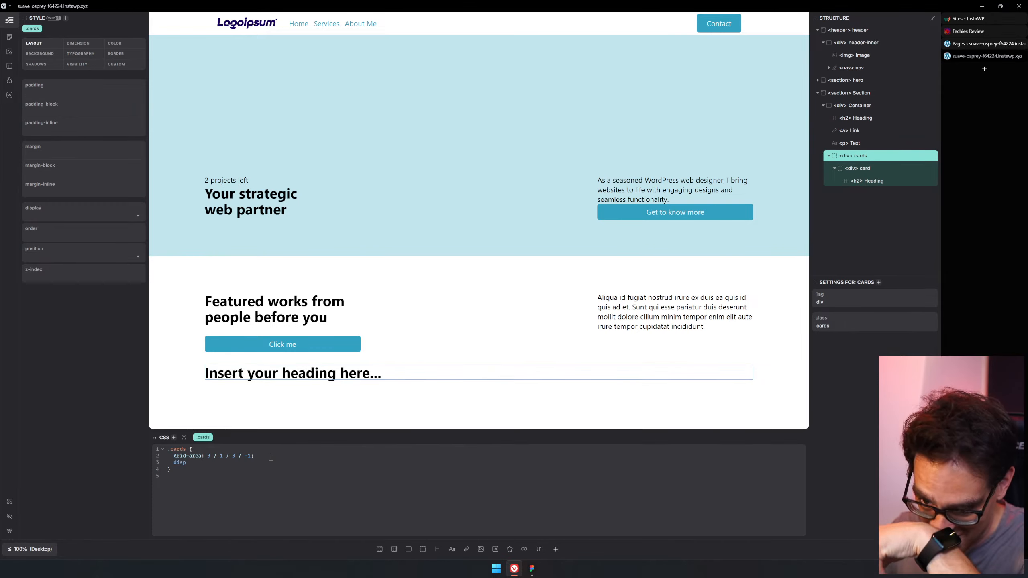
Add display: grid and grid-template-columns: var(--grid-3) to the .cards rule, separated from the grid-area by a blank line
key(Return)
text(display: )
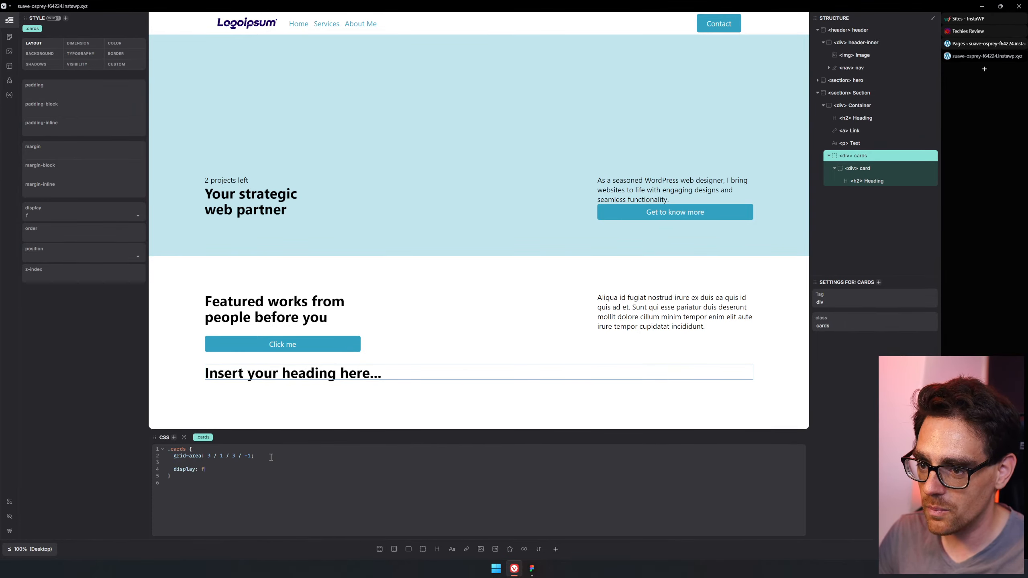
text(grid;)
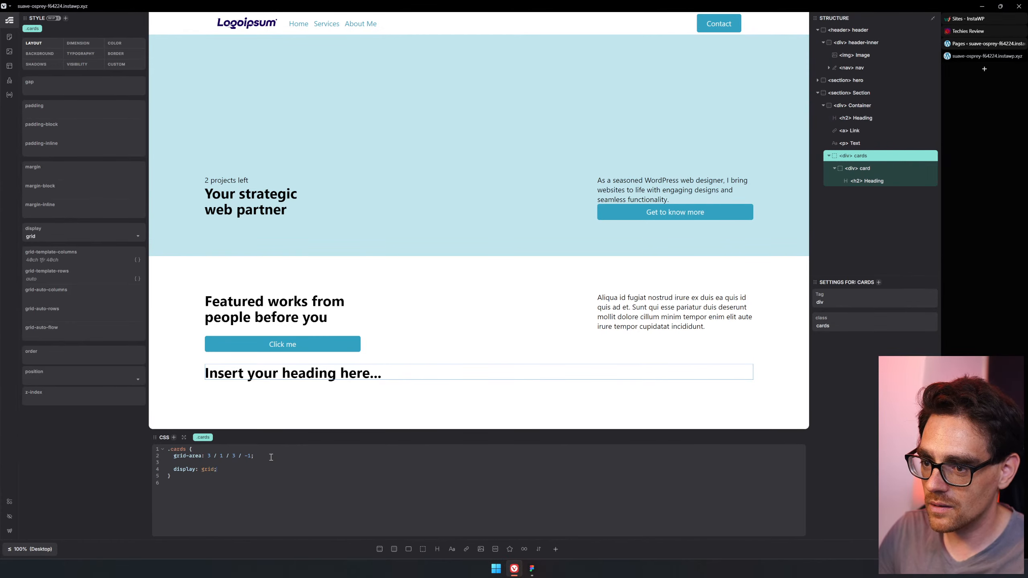
key(Return)
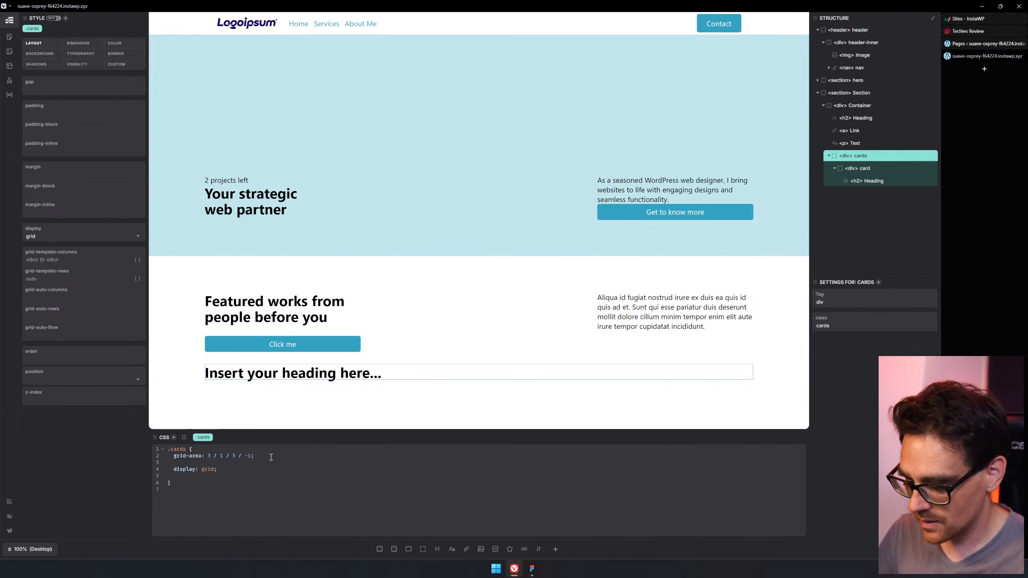
text(grid-tem)
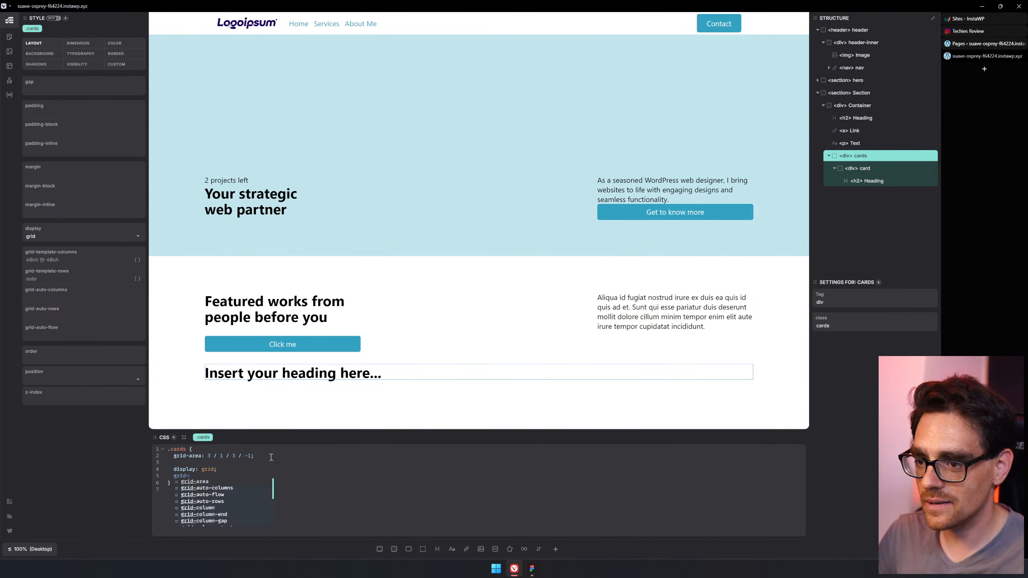
key(Down)
key(Down)
key(Return)
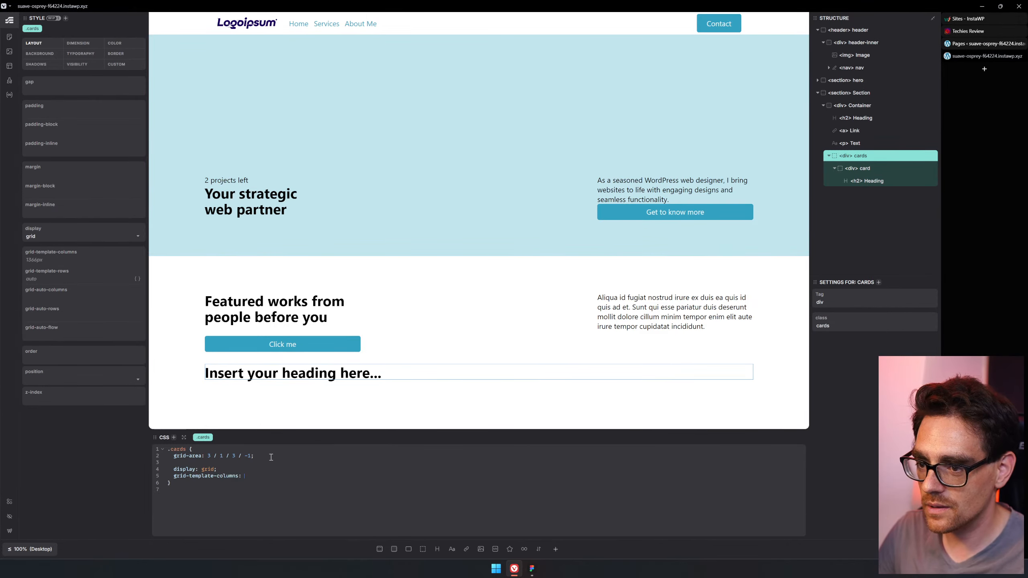
text(--gr)
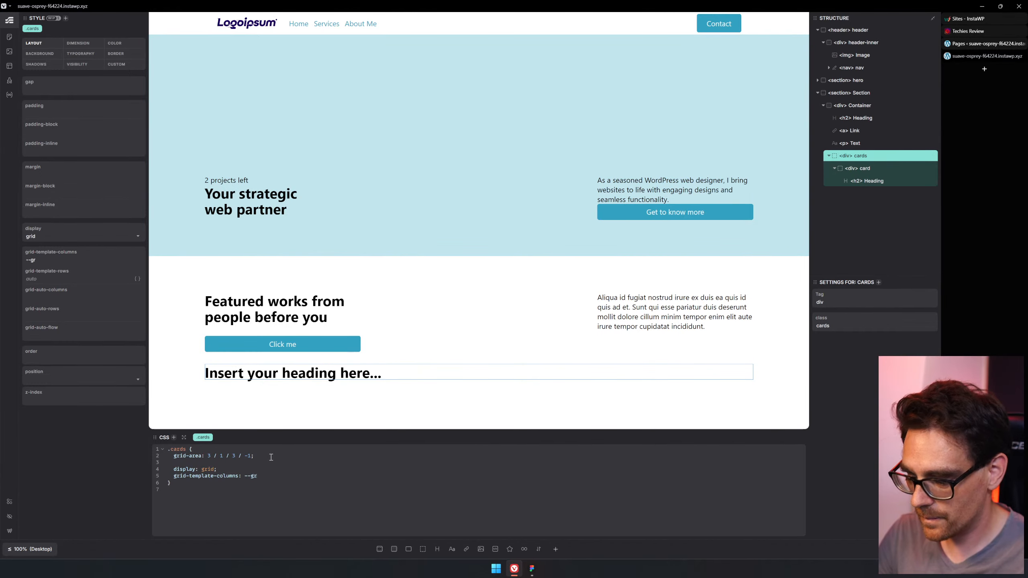
text(id-2)
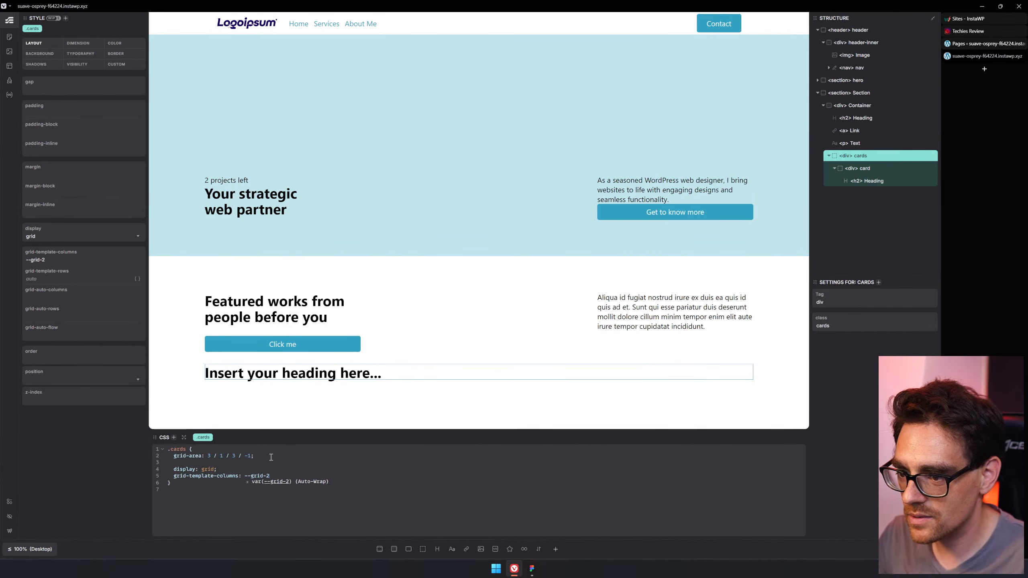
key(Tab)
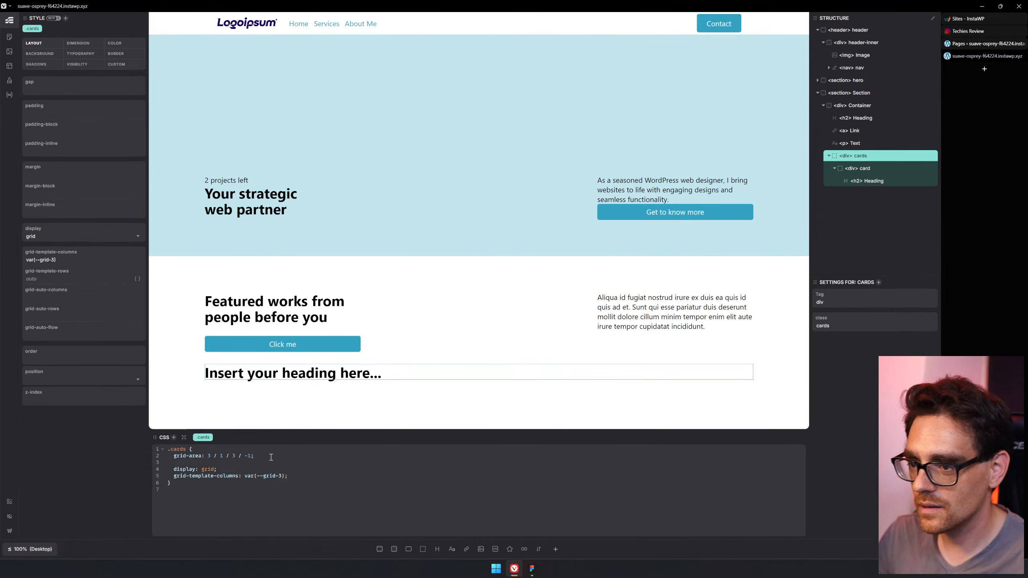
Try grid-template-rows with var(--grid-3) in the .cards rule, and restore the property to grid-template-columns
double_click(230, 476)
text(rows)
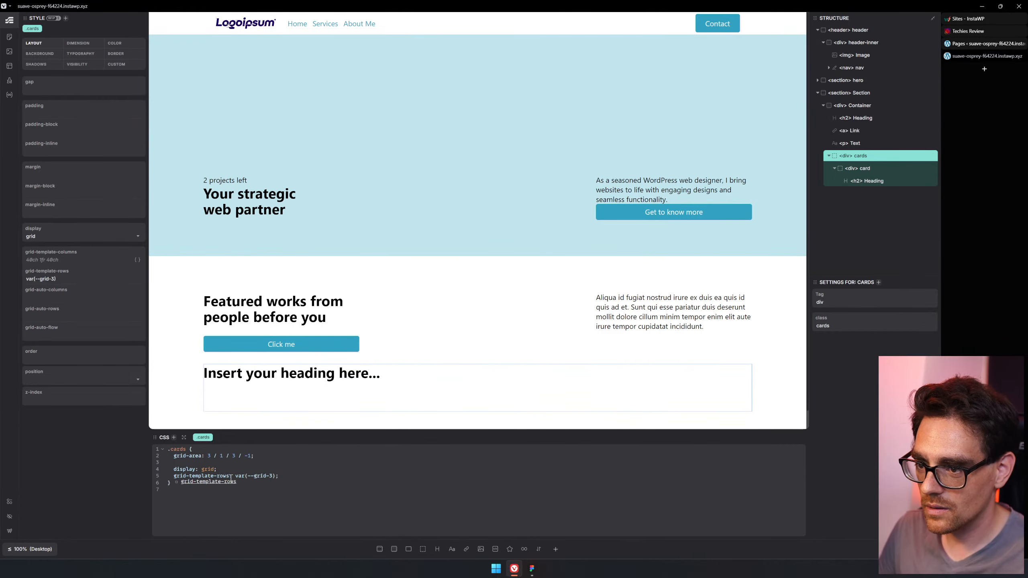
click(301, 475)
double_click(224, 476)
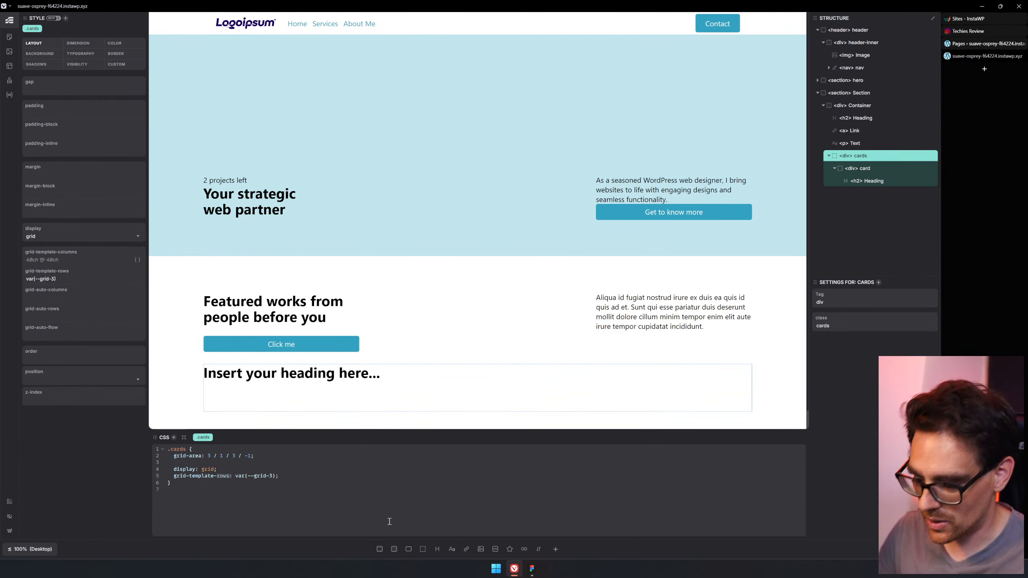
text(columsn)
key(BackSpace)
key(BackSpace)
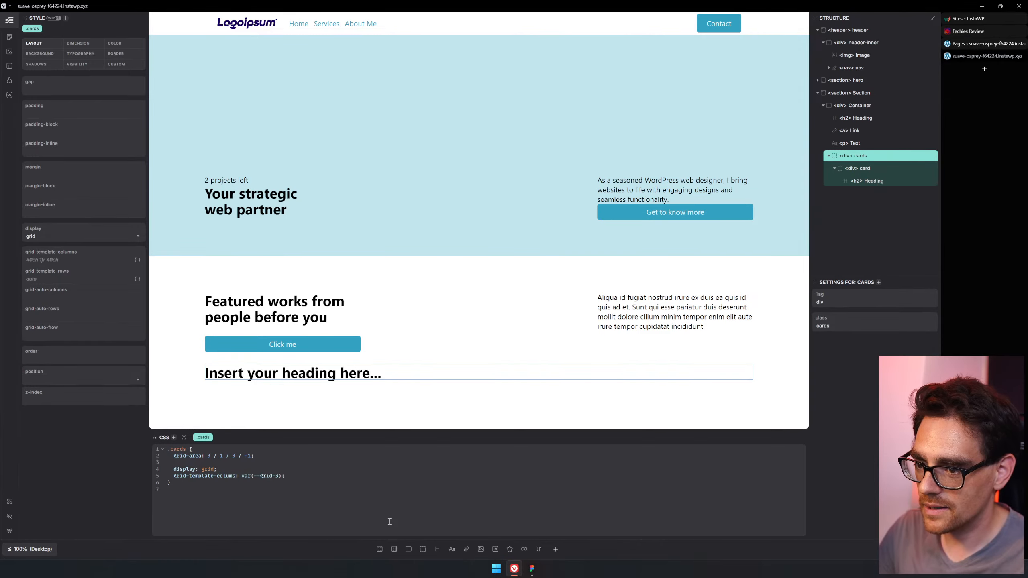
text(ns)
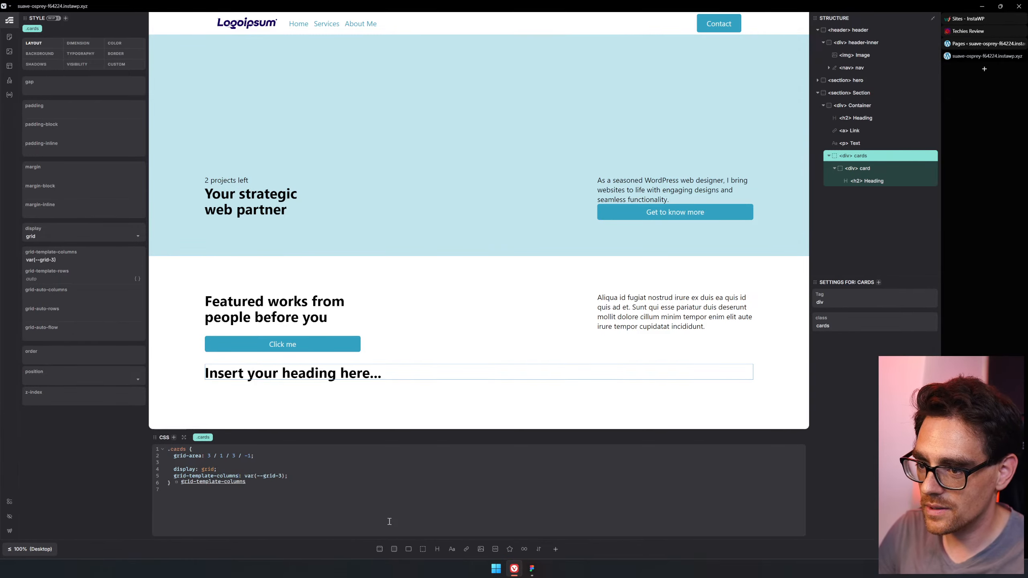
Duplicate the cards div twice inside the featured works container
click(877, 160)
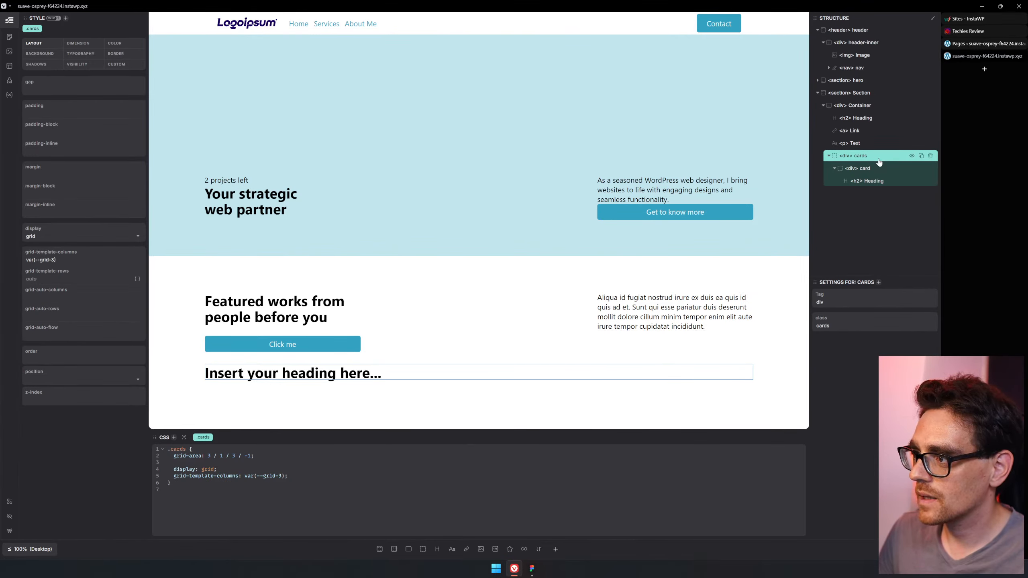
click(921, 156)
click(922, 190)
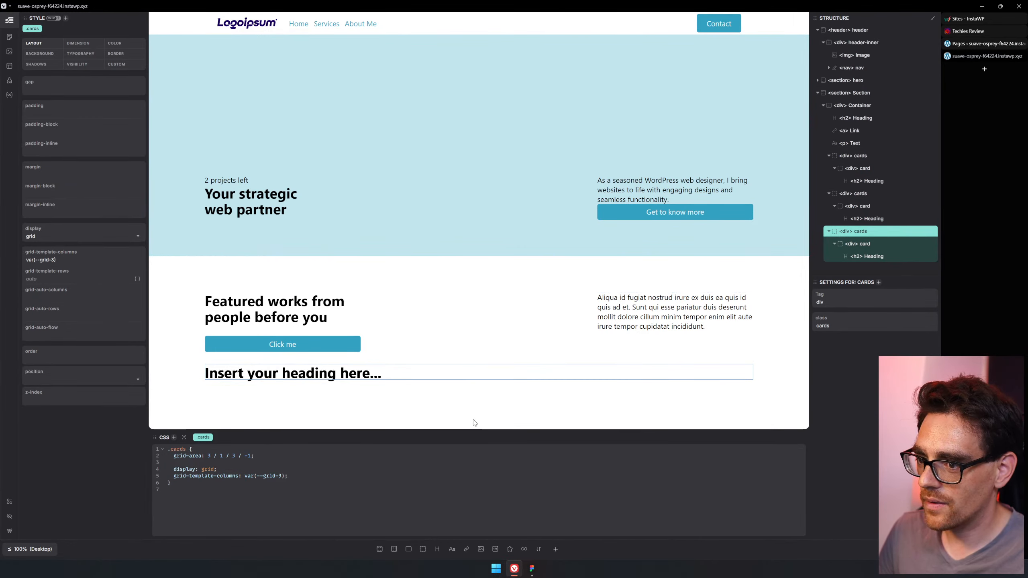
Delete the last of the three cards divs in the container
click(893, 210)
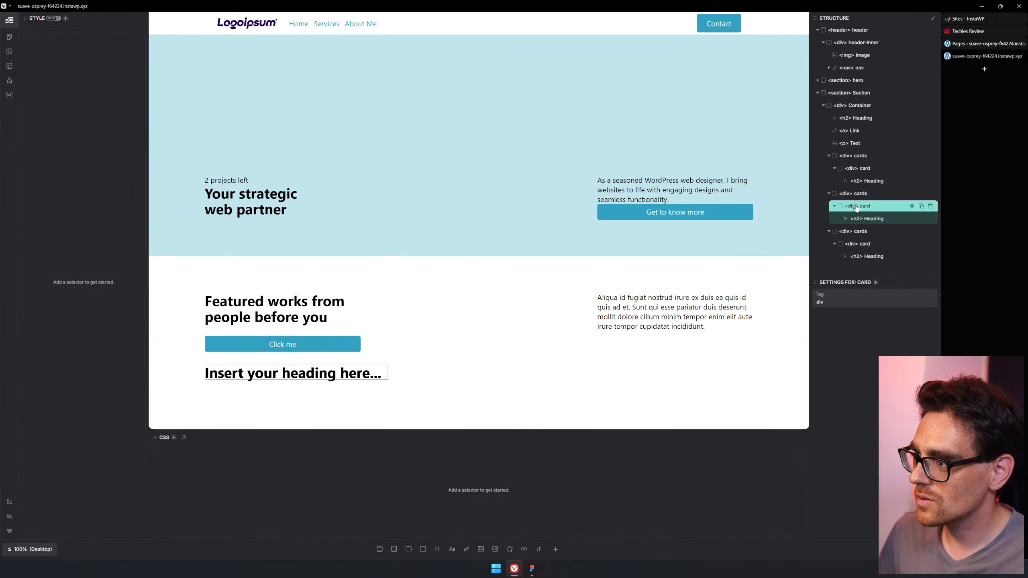
click(885, 196)
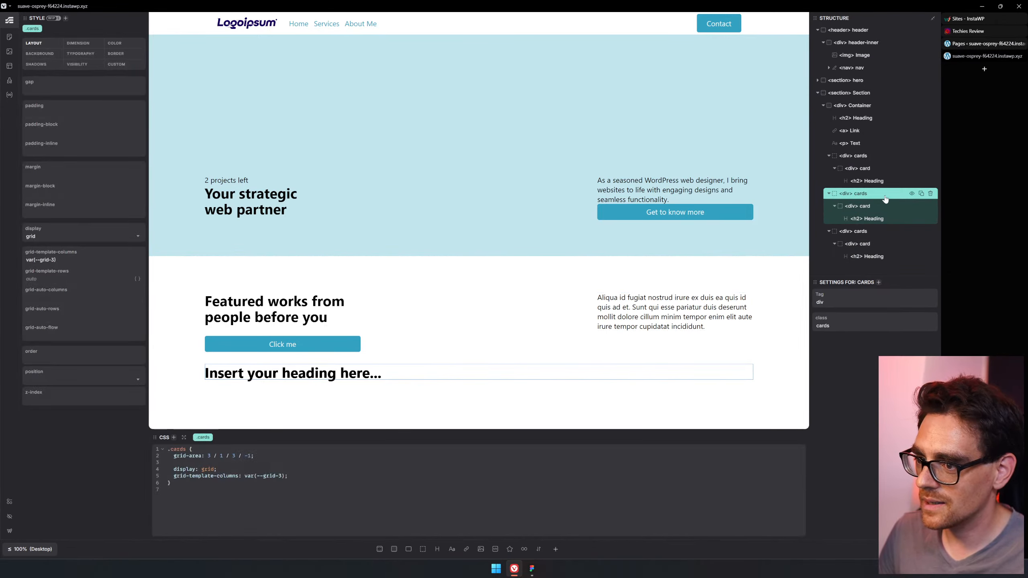
click(884, 235)
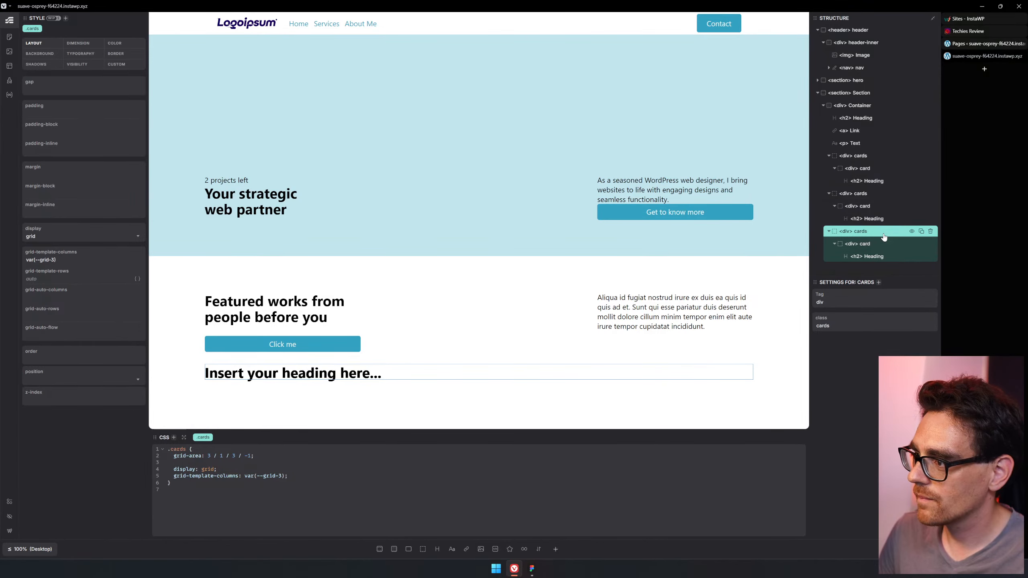
click(931, 230)
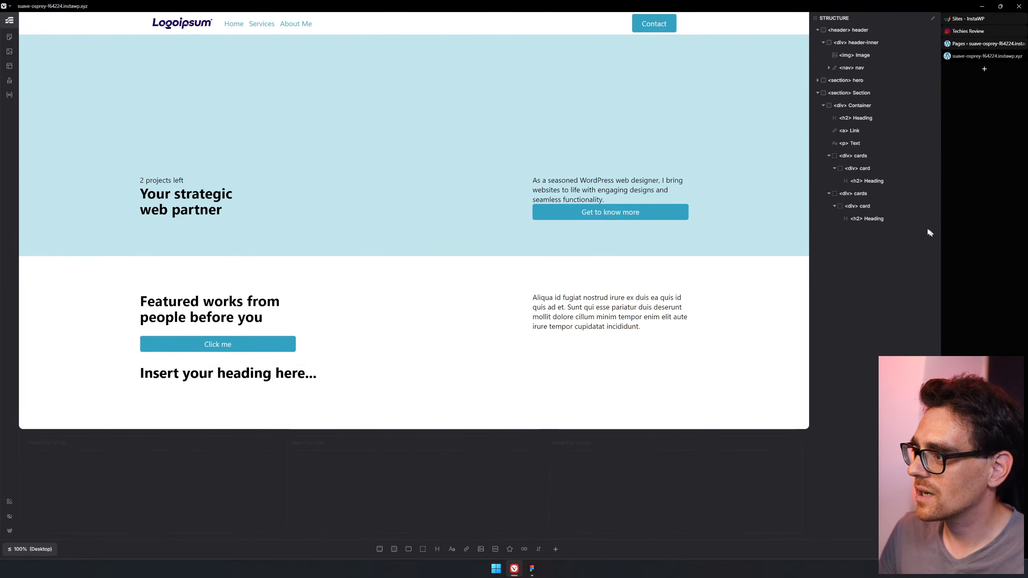
Duplicate the card div inside the second cards div twice
click(895, 208)
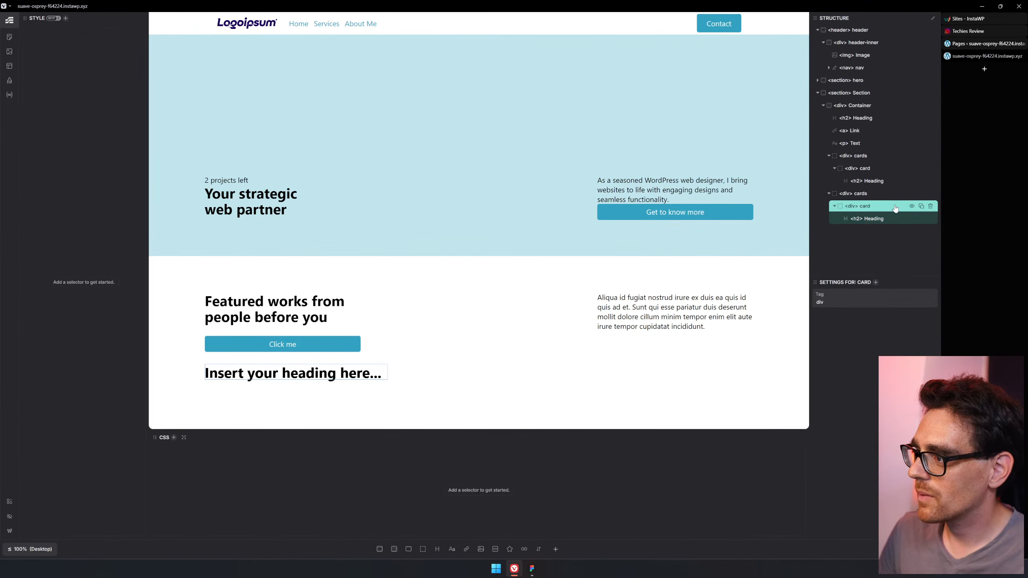
click(921, 206)
click(923, 231)
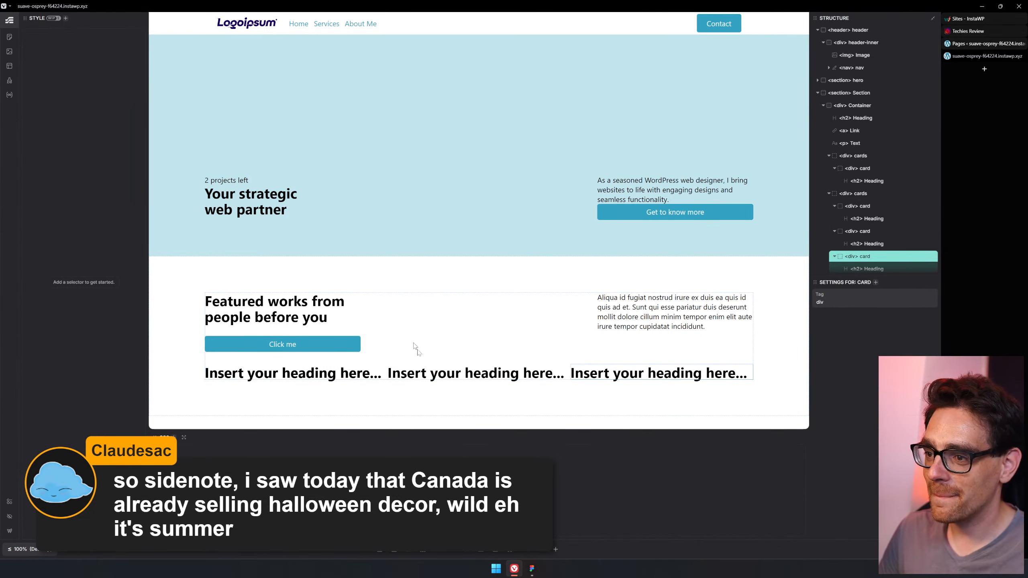
Switch to Figma to examine the contents of the featured works cards, and return to the Etch page
click(334, 371)
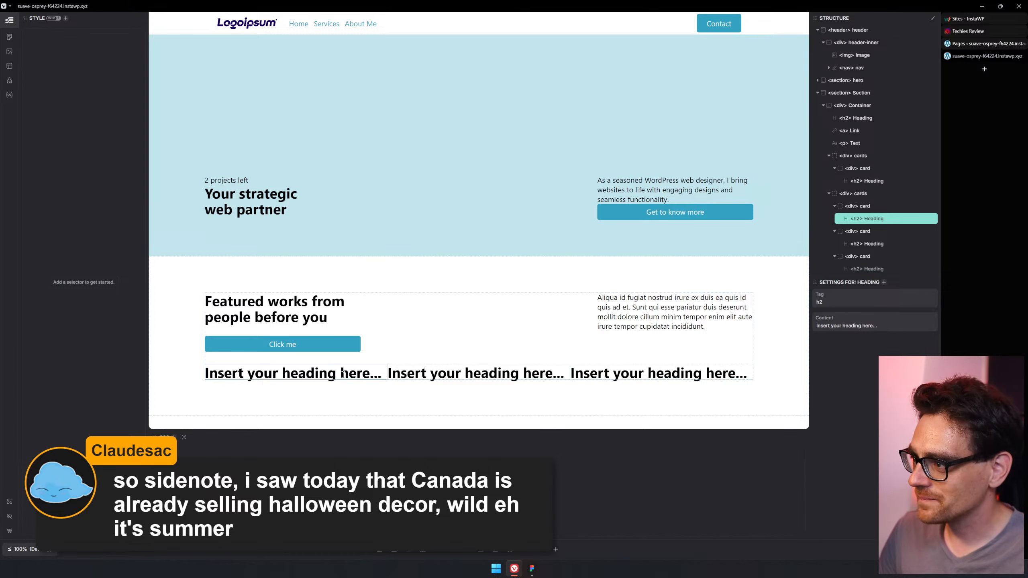
click(532, 569)
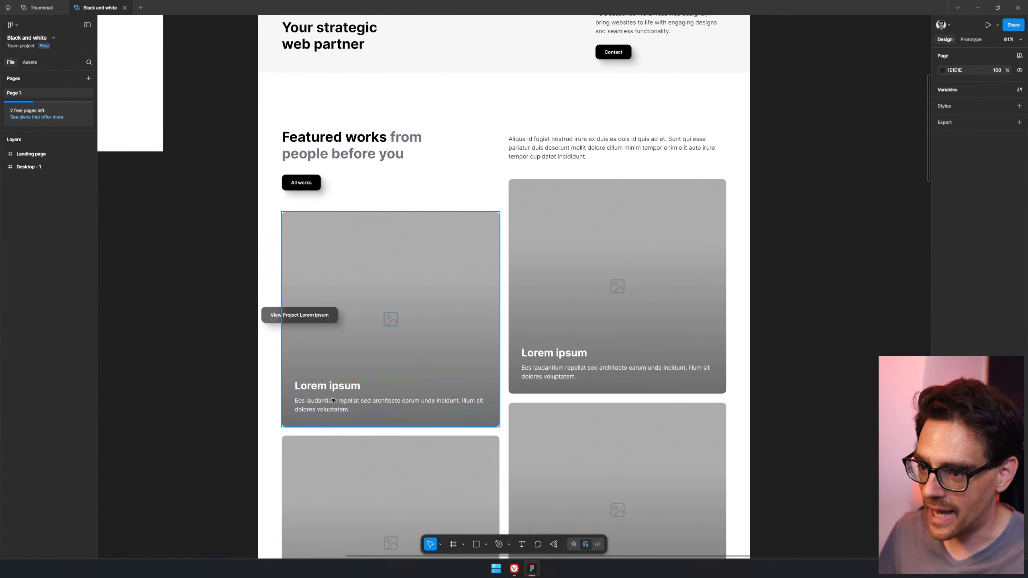
key(alt+Tab)
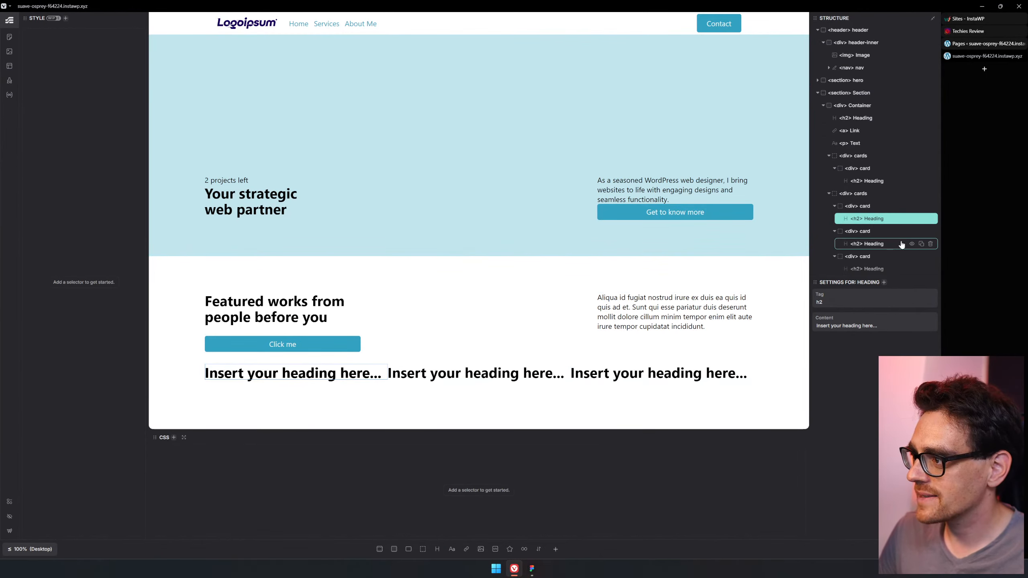
Delete the two duplicate card divs from the second cards div, keeping only its first card
click(930, 231)
click(930, 232)
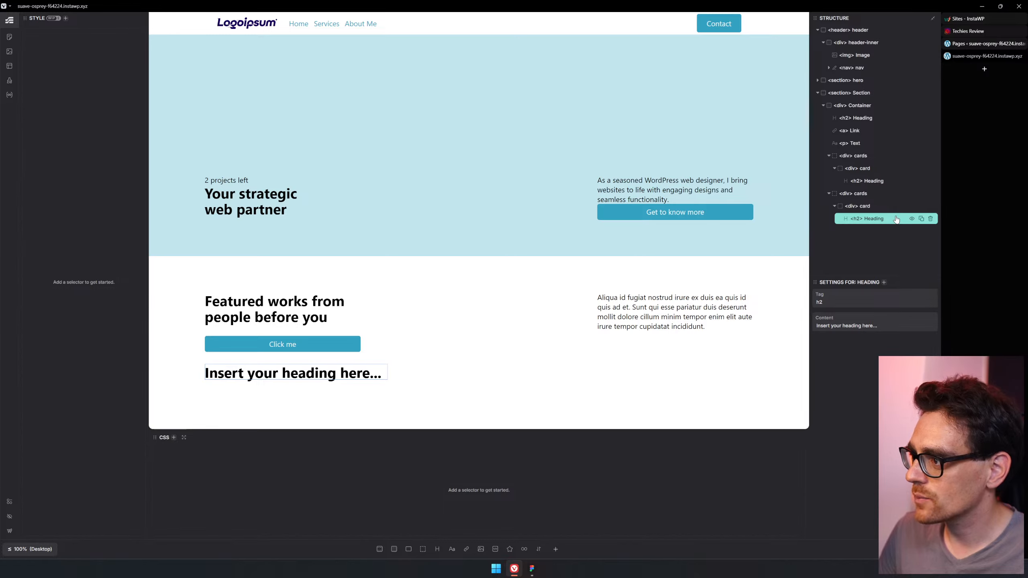
Add a text element below the heading in the card div of the second cards div
click(885, 207)
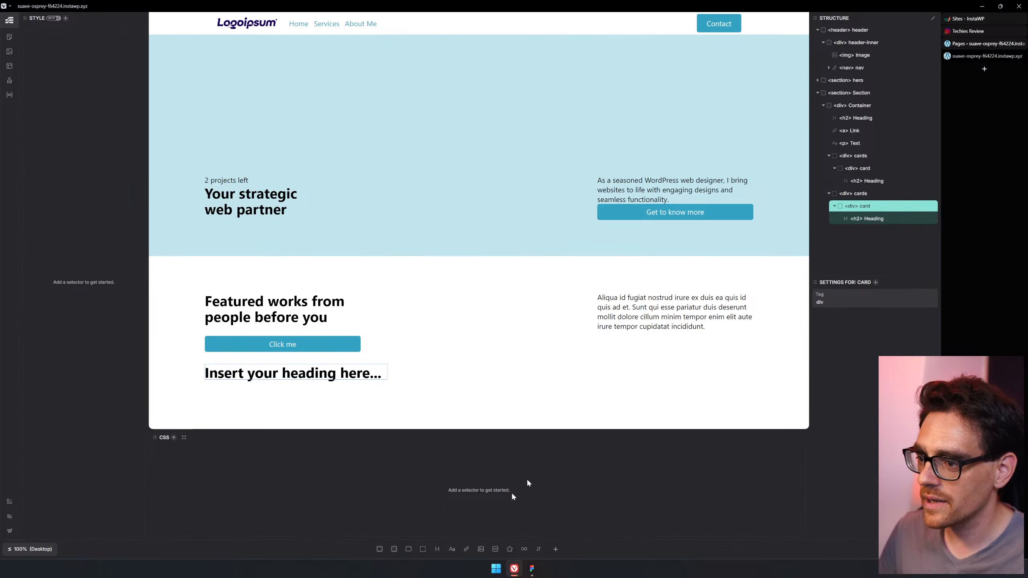
click(452, 549)
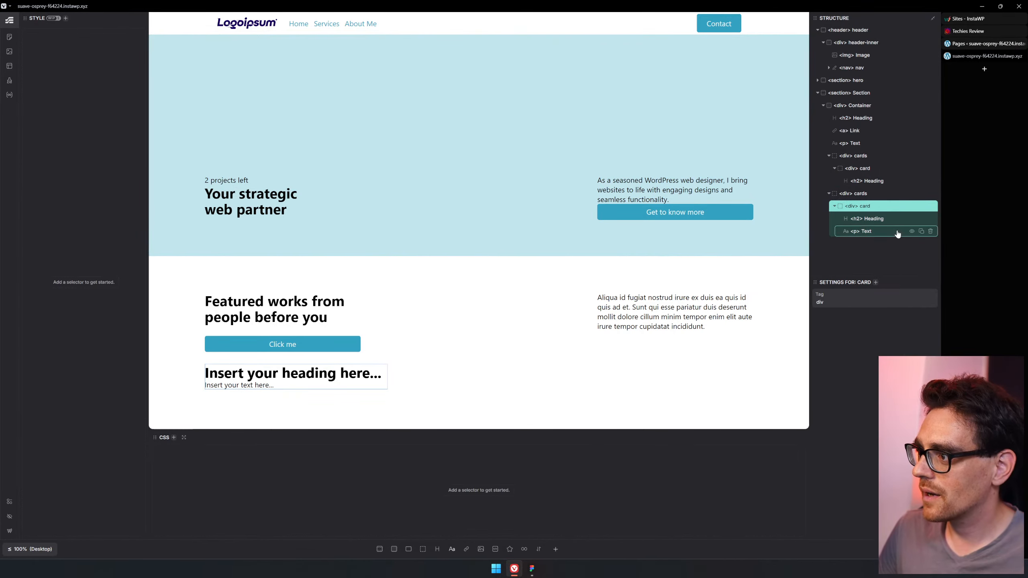
click(883, 220)
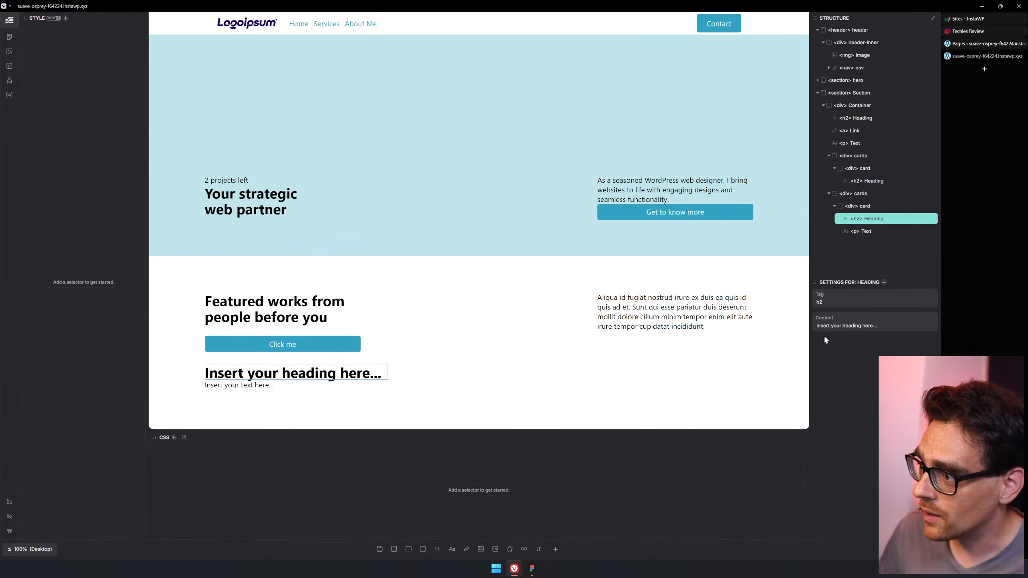
click(888, 206)
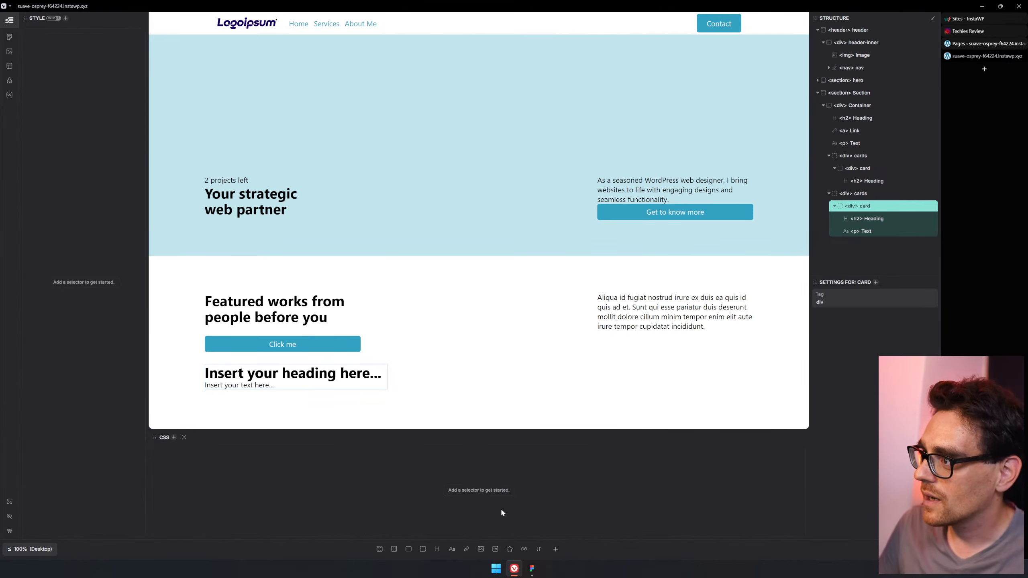
Open the CodePen pens overview in a new tab and look at the "AI HTML try" pen
click(985, 69)
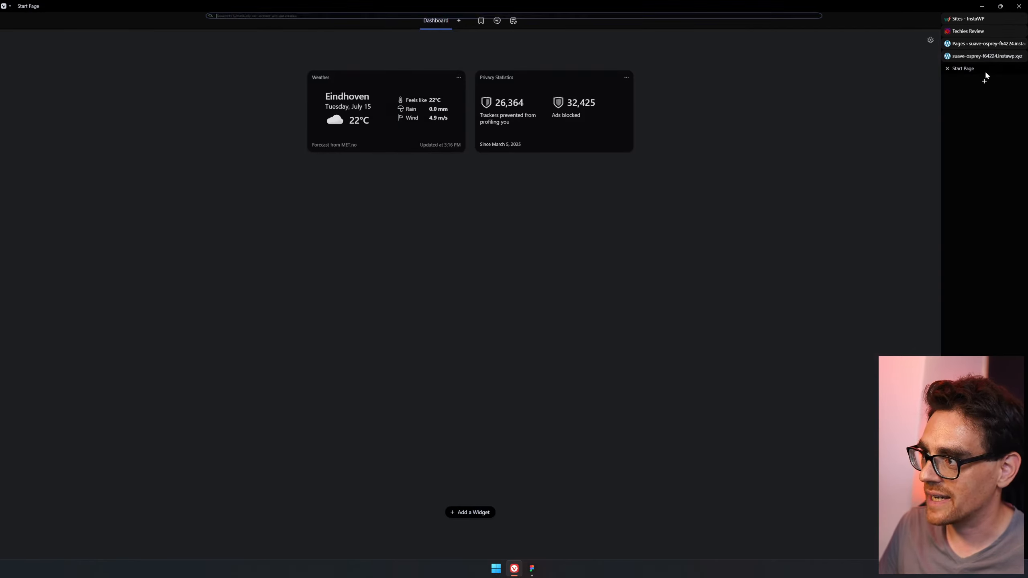
key(Return)
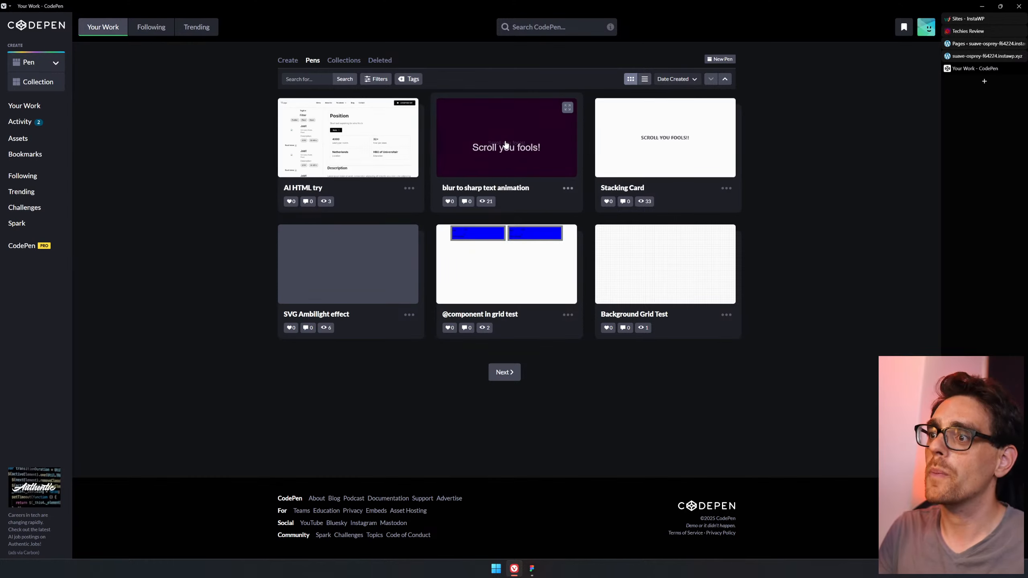
click(341, 119)
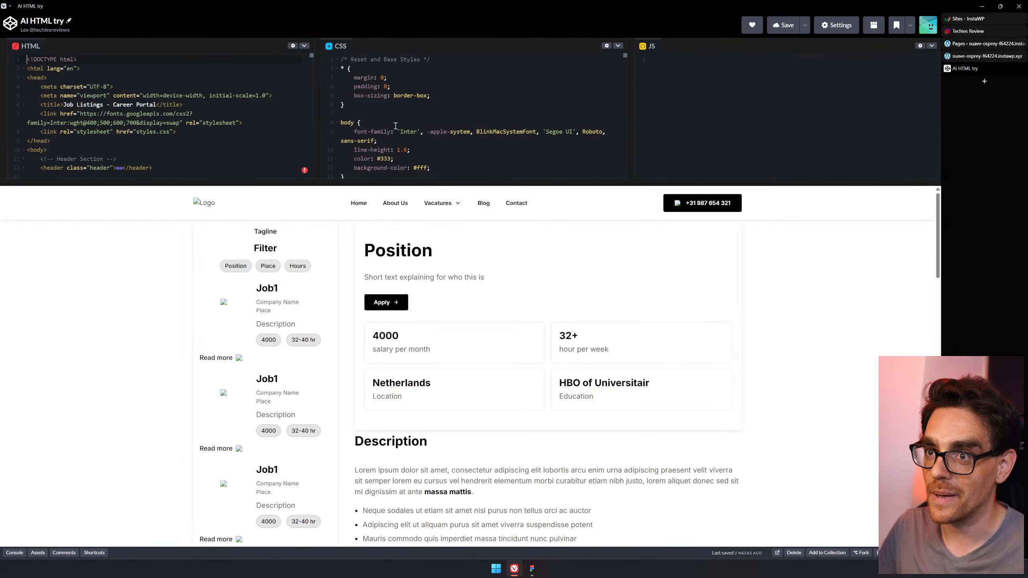
key(alt+Left)
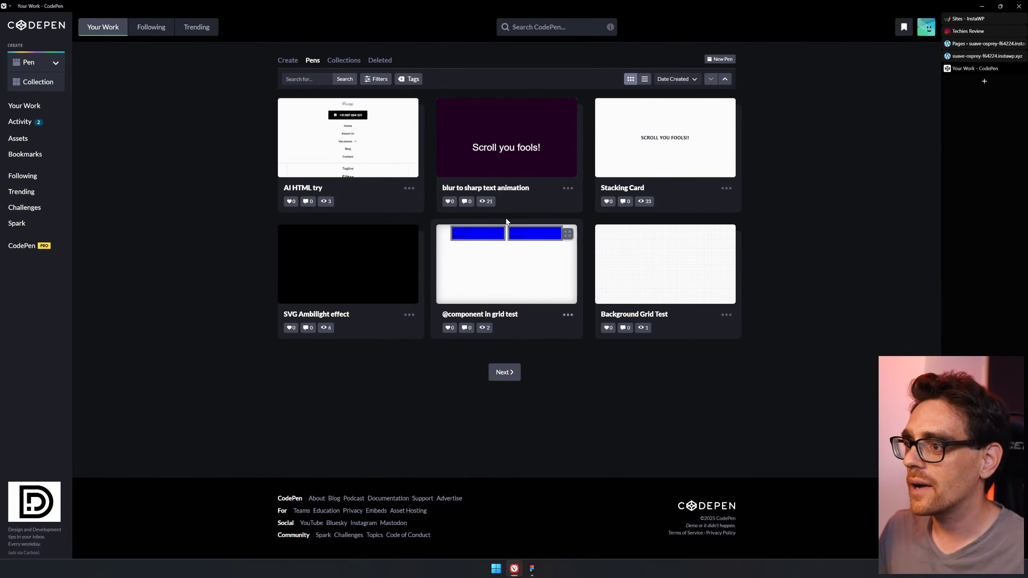
Examine the scroll effect in the "blur to sharp text animation" pen, and return to the Etch page
click(511, 166)
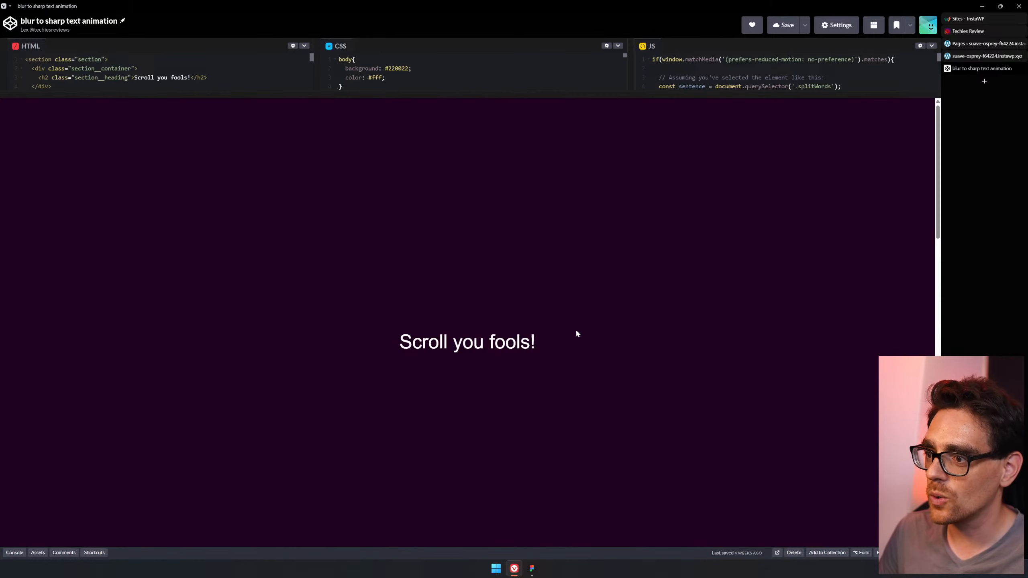
scroll(576, 333, down, 10)
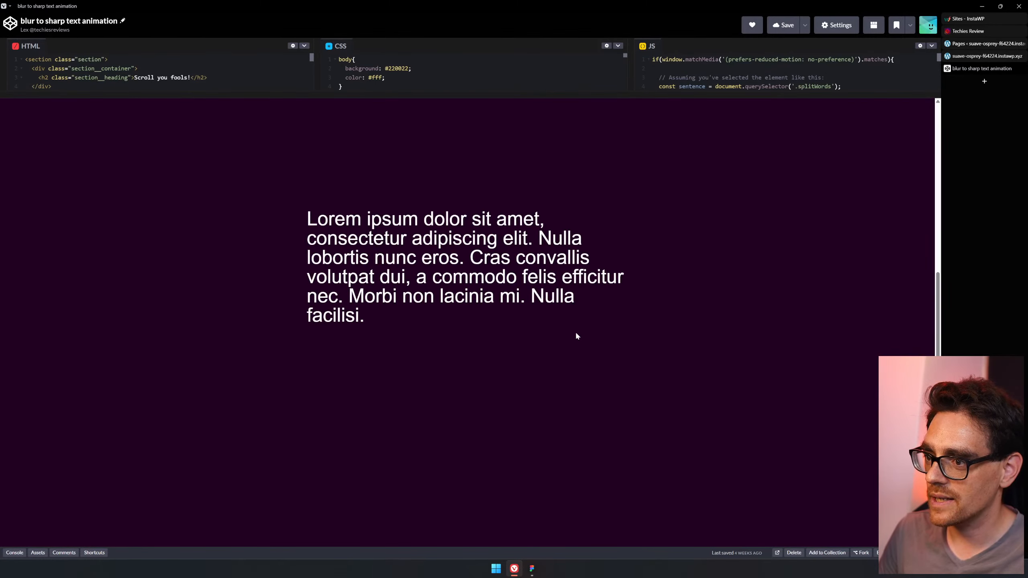
scroll(577, 335, up, 6)
scroll(577, 335, down, 4)
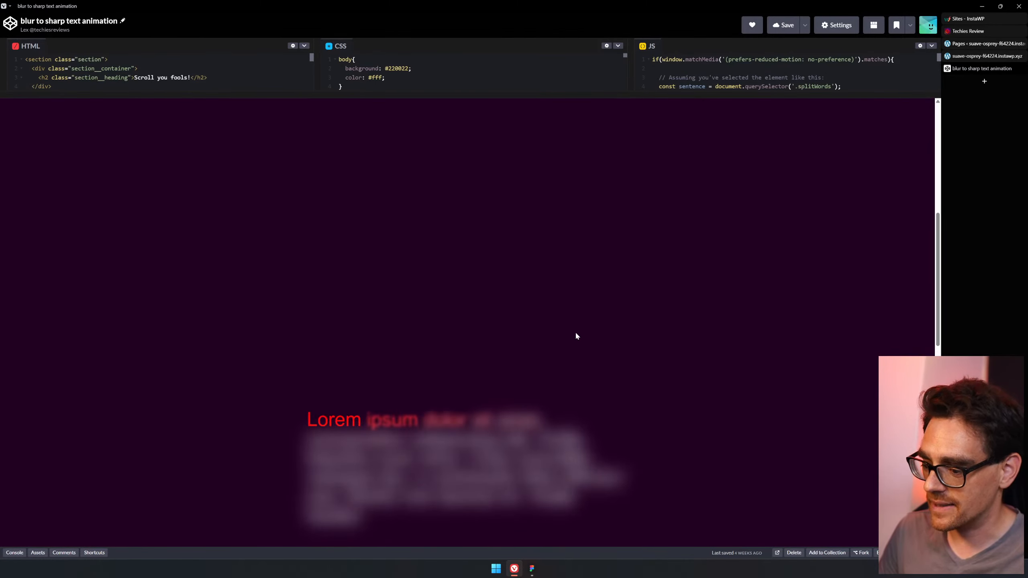
scroll(577, 336, down, 5)
key(alt+Left)
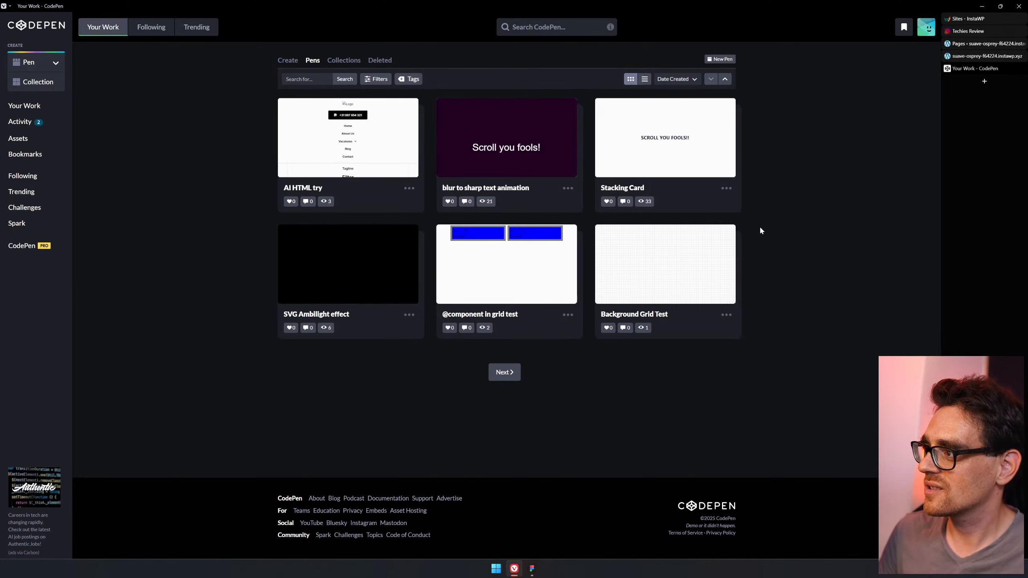
click(986, 57)
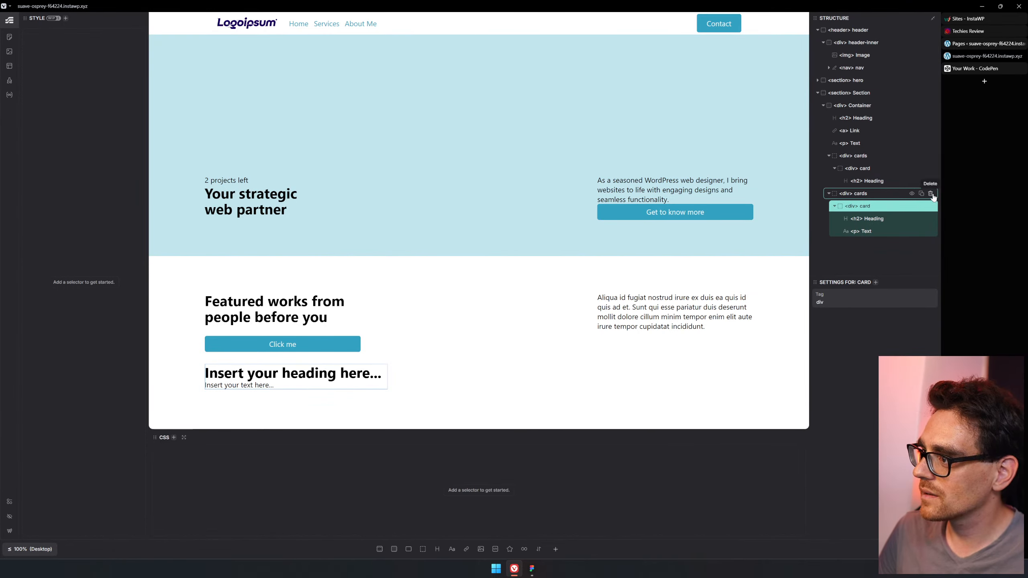
Delete the second cards div and unhide the remaining cards div and its single card div
click(931, 193)
click(913, 156)
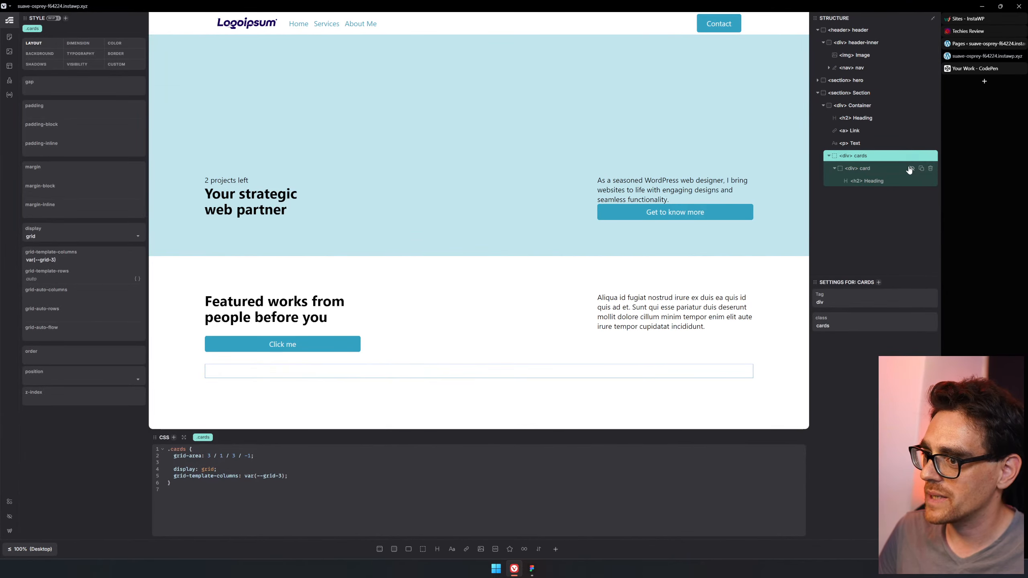
click(889, 170)
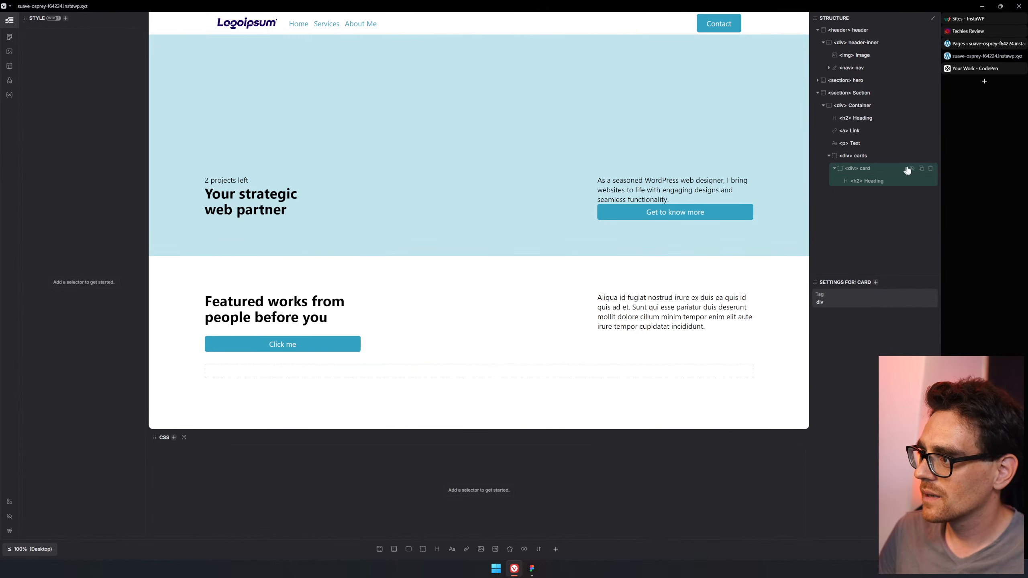
click(910, 169)
click(922, 168)
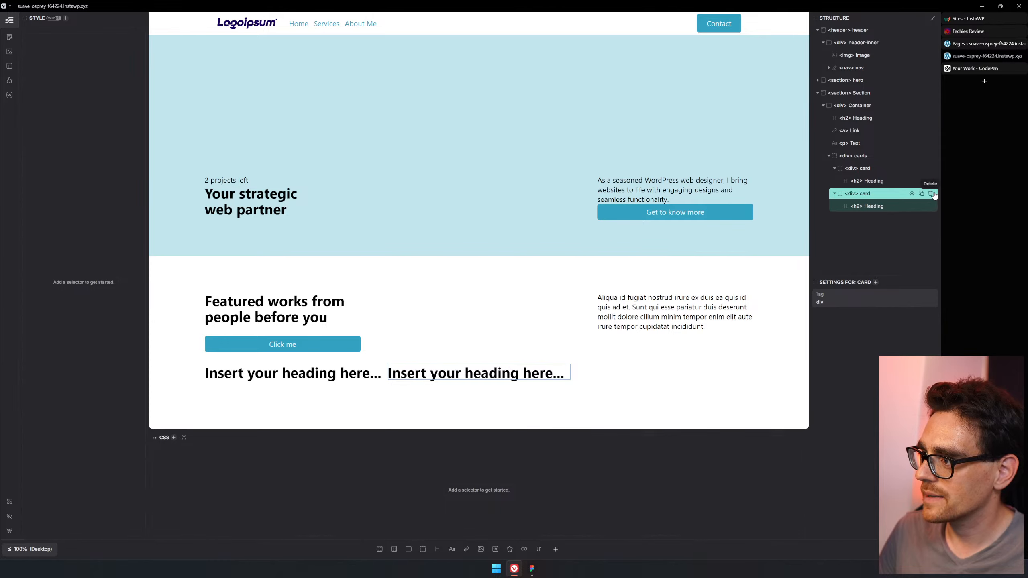
click(930, 194)
Add a text element below the heading inside the remaining card div
click(882, 173)
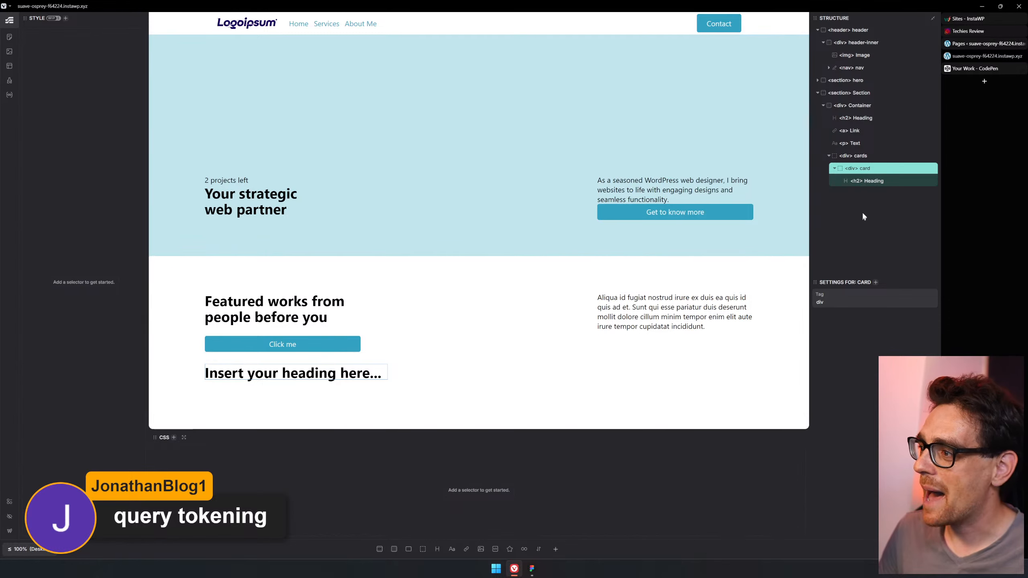
click(880, 182)
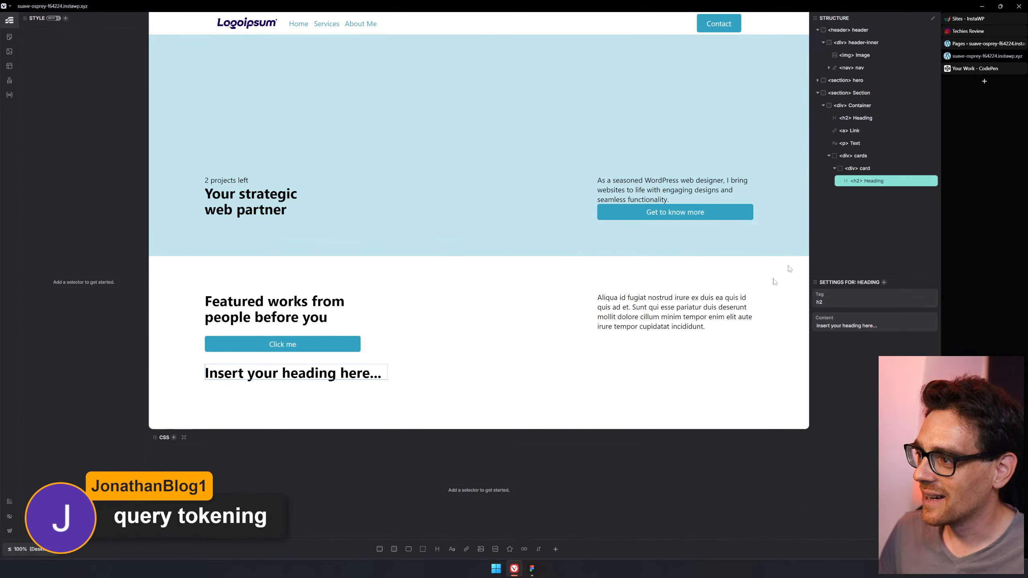
click(452, 549)
Create BEM classes for the card div and its child elements, using card as the block name
click(916, 168)
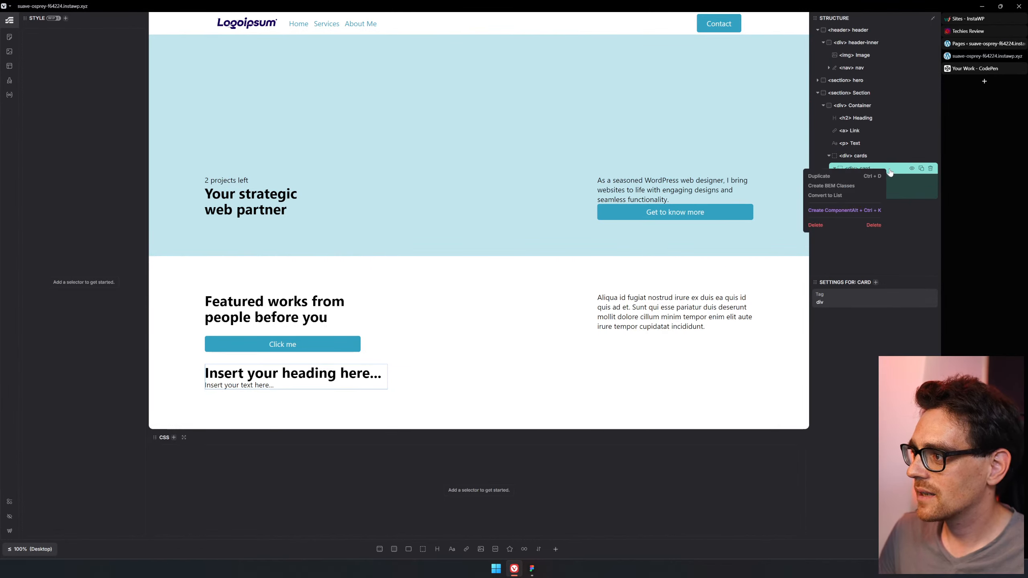
right_click(870, 167)
click(859, 190)
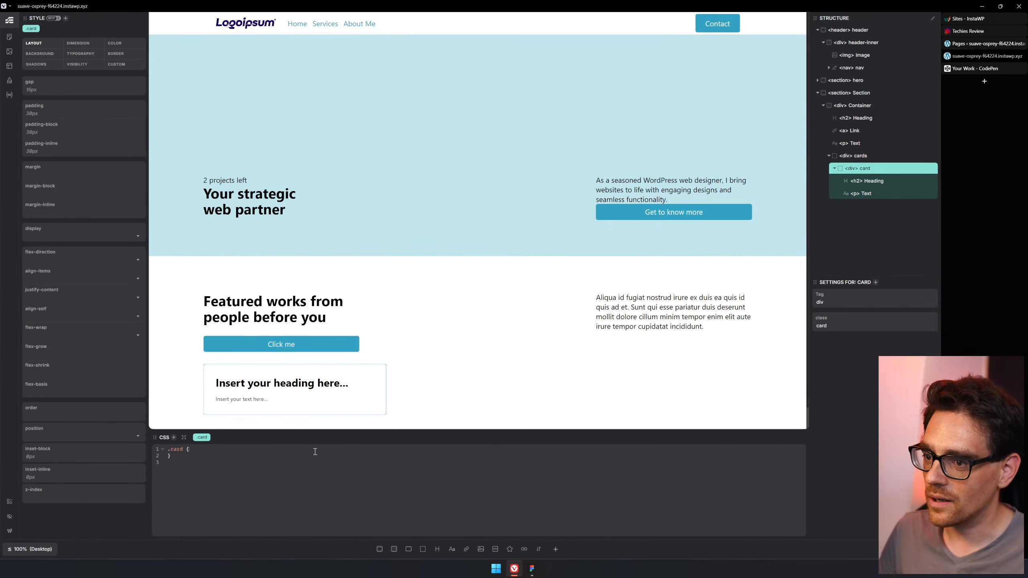
scroll(542, 298, down, 1)
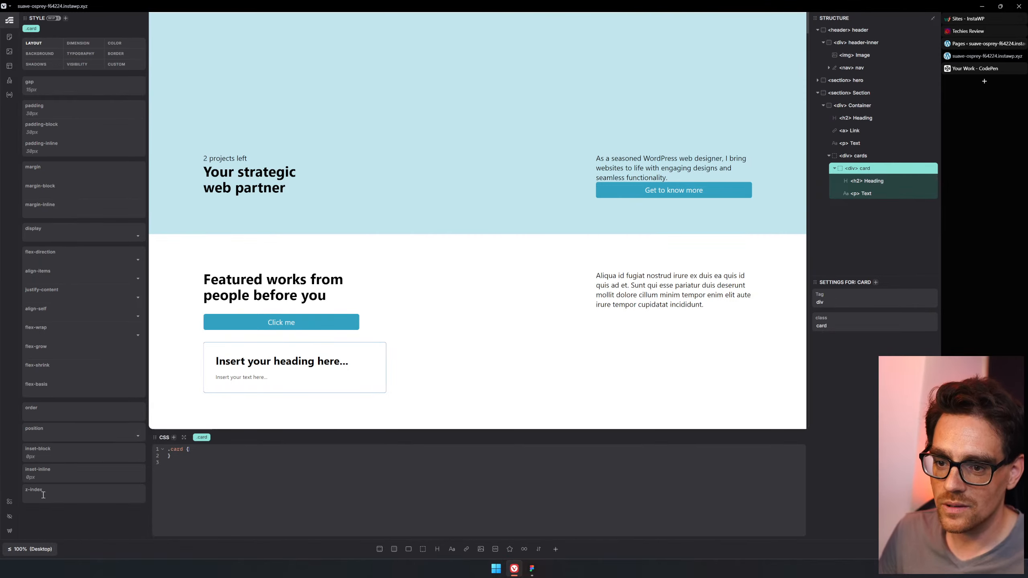
click(11, 503)
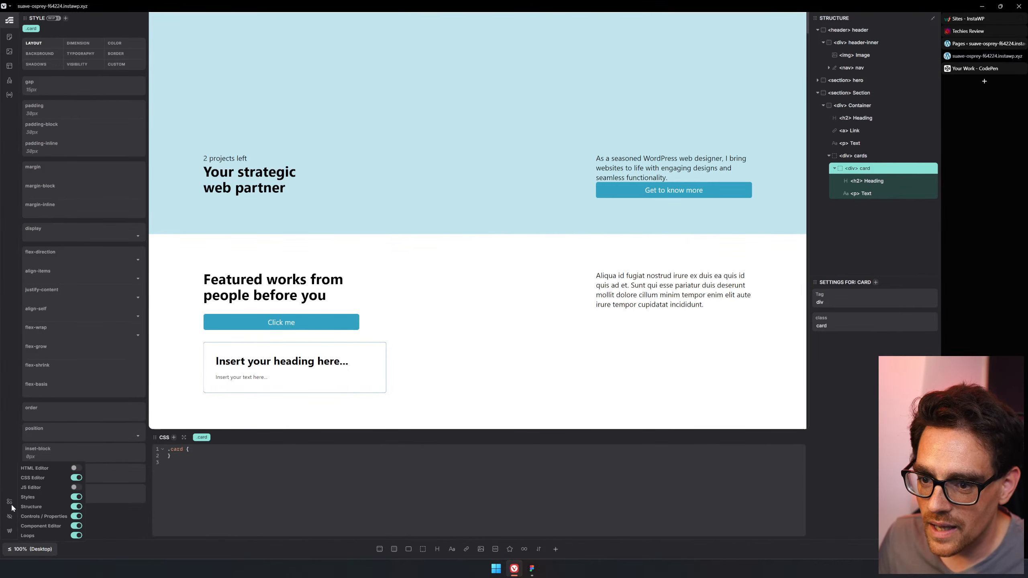
click(11, 509)
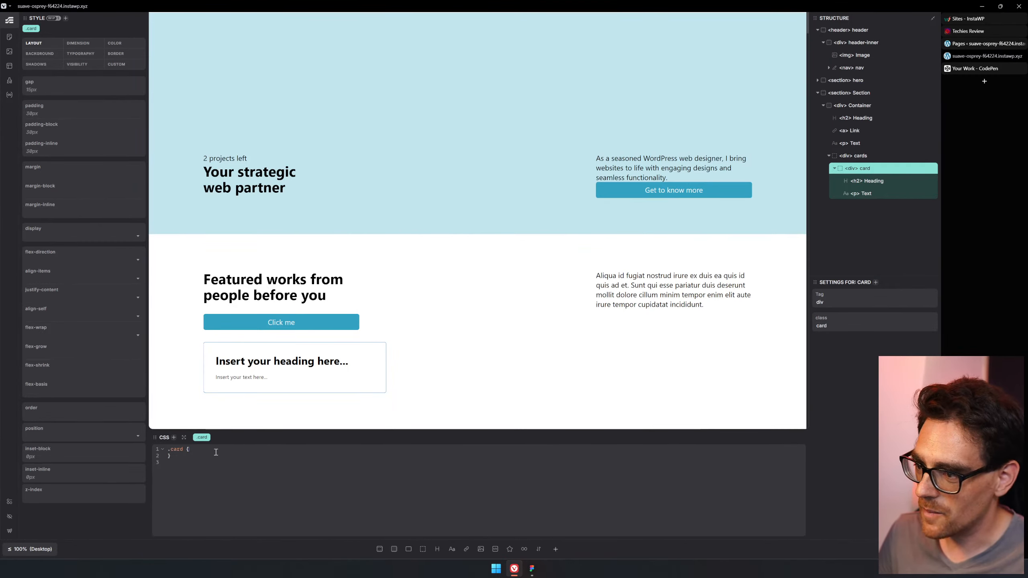
Replace the card heading's placeholder with "Lorem lipsum", checking the Figma design for the content
click(320, 365)
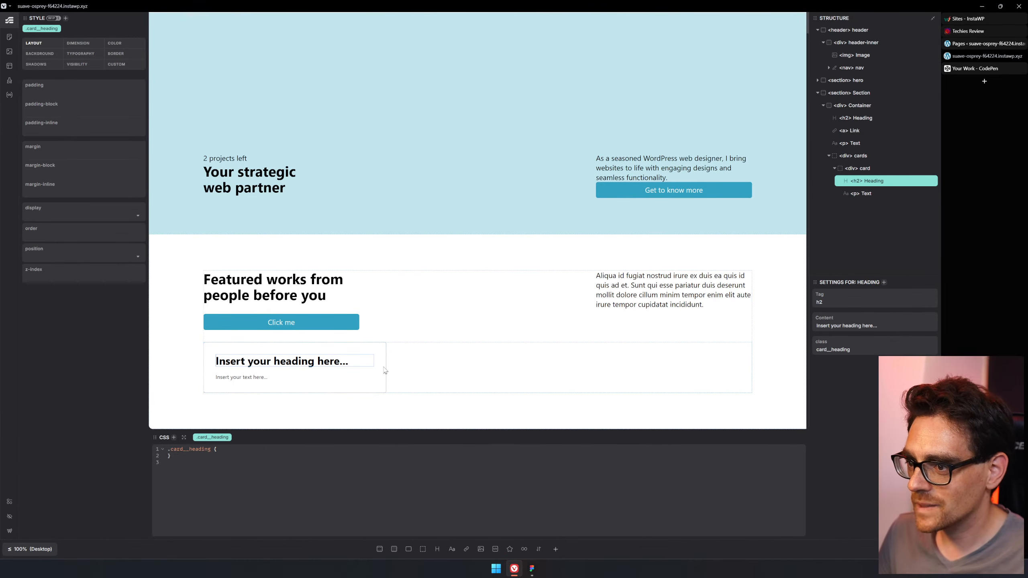
triple_click(318, 360)
click(532, 569)
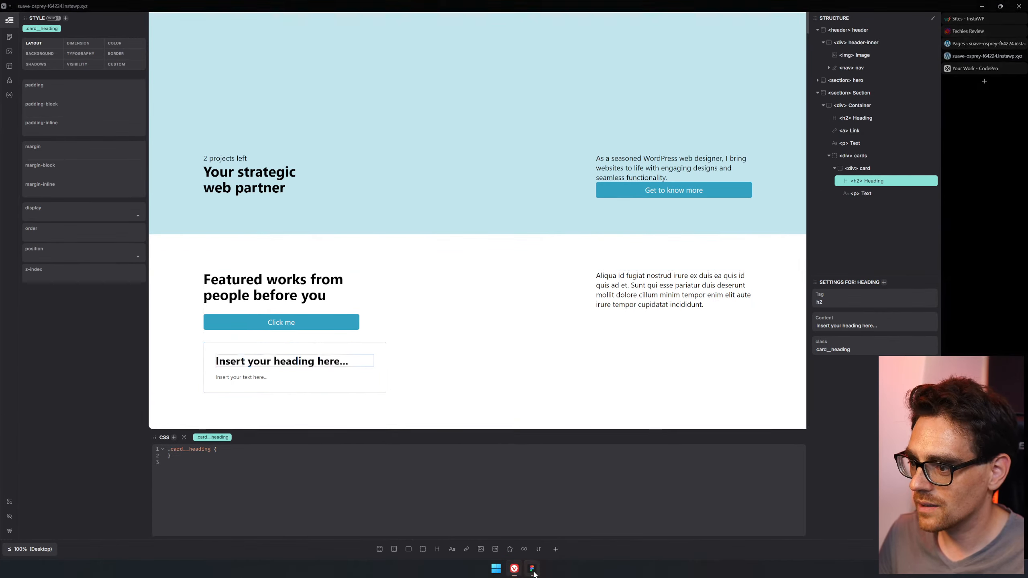
click(520, 570)
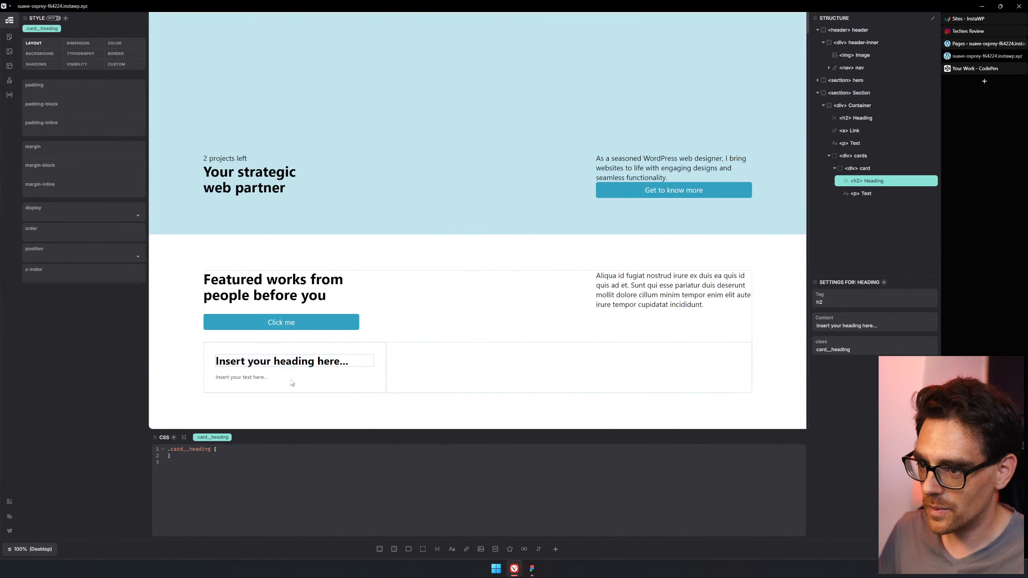
triple_click(302, 361)
text(L)
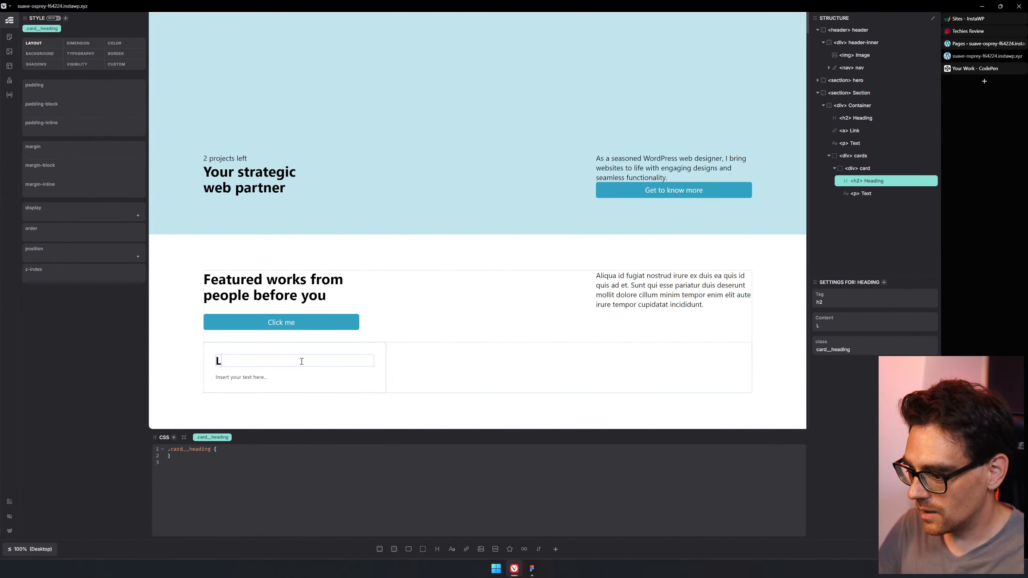
text(orem lop)
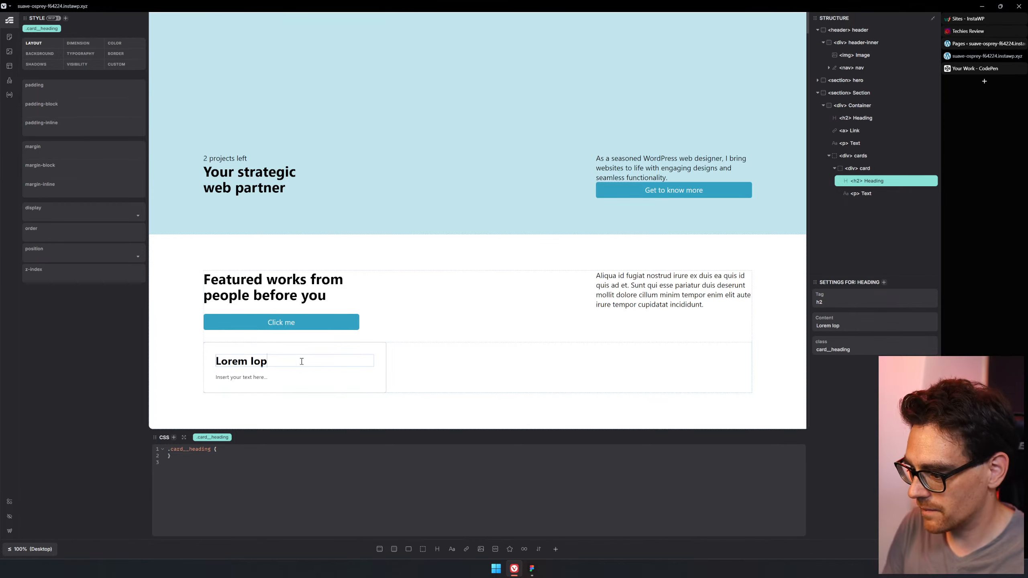
text(ssum)
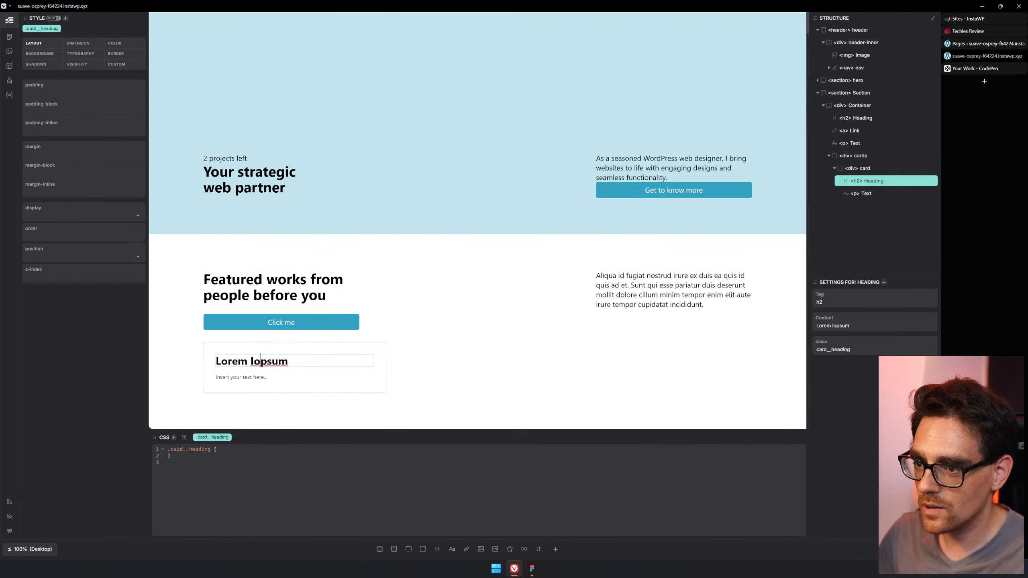
key(BackSpace)
text(i)
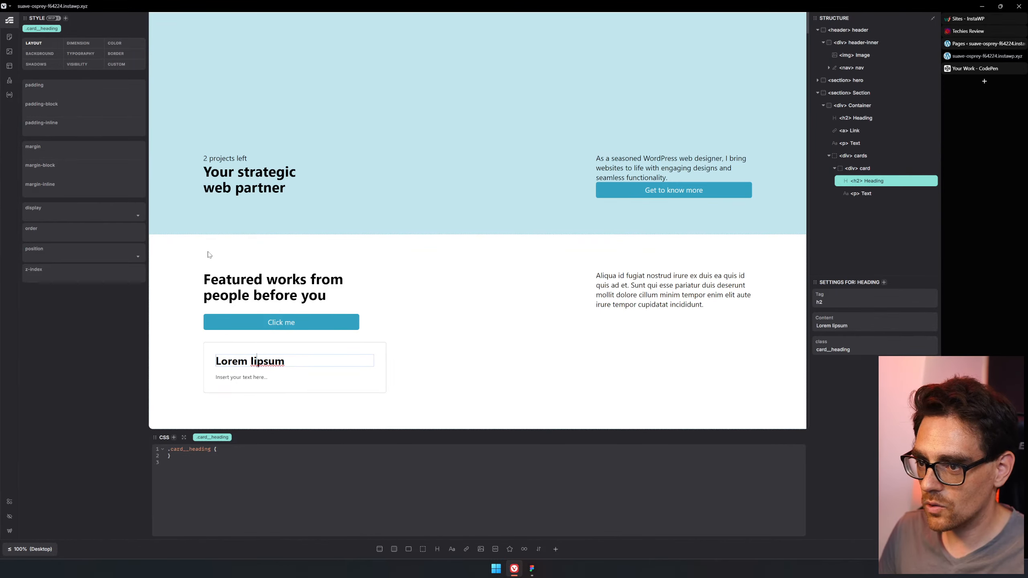
click(248, 376)
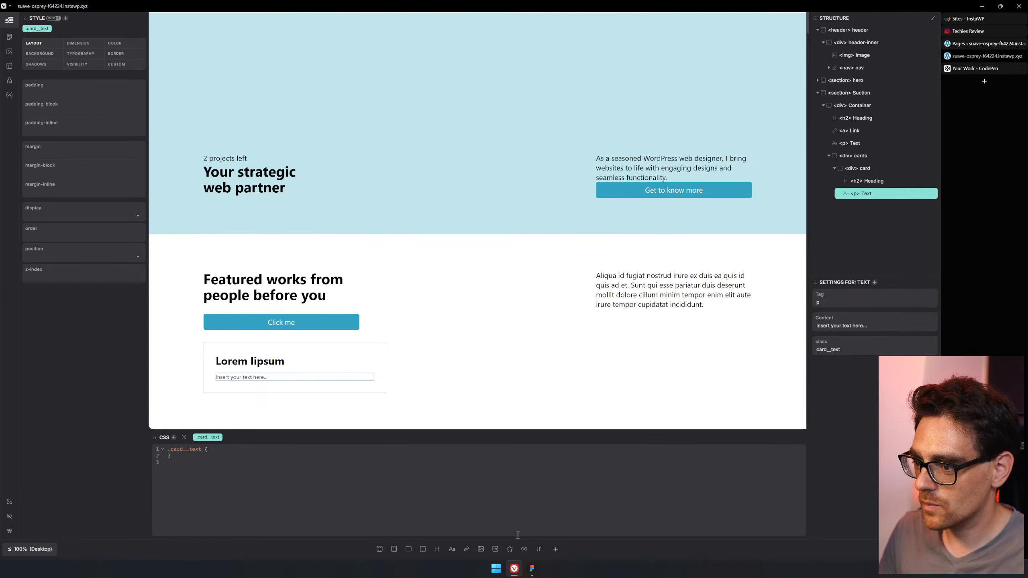
click(532, 568)
click(515, 569)
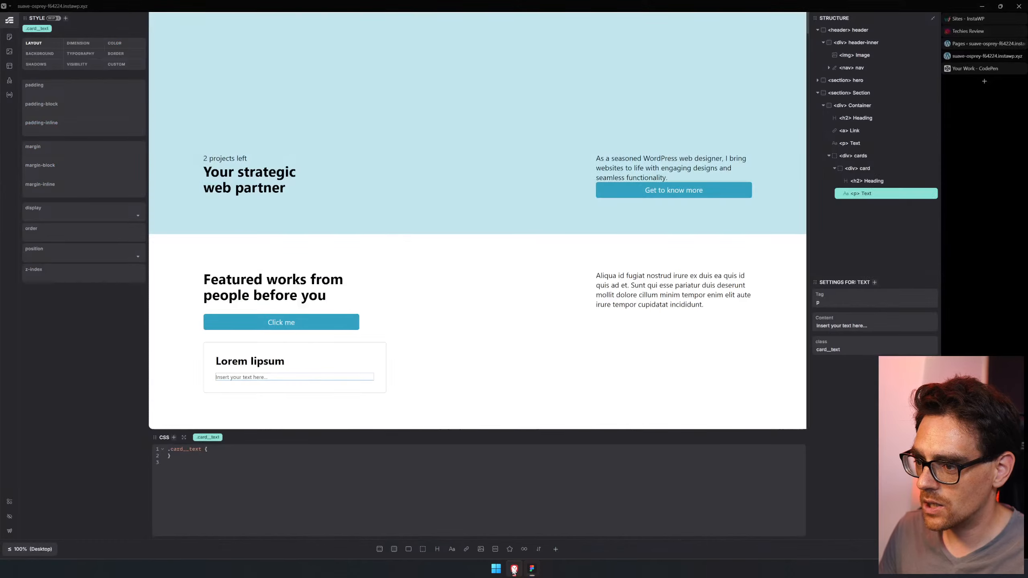
triple_click(242, 372)
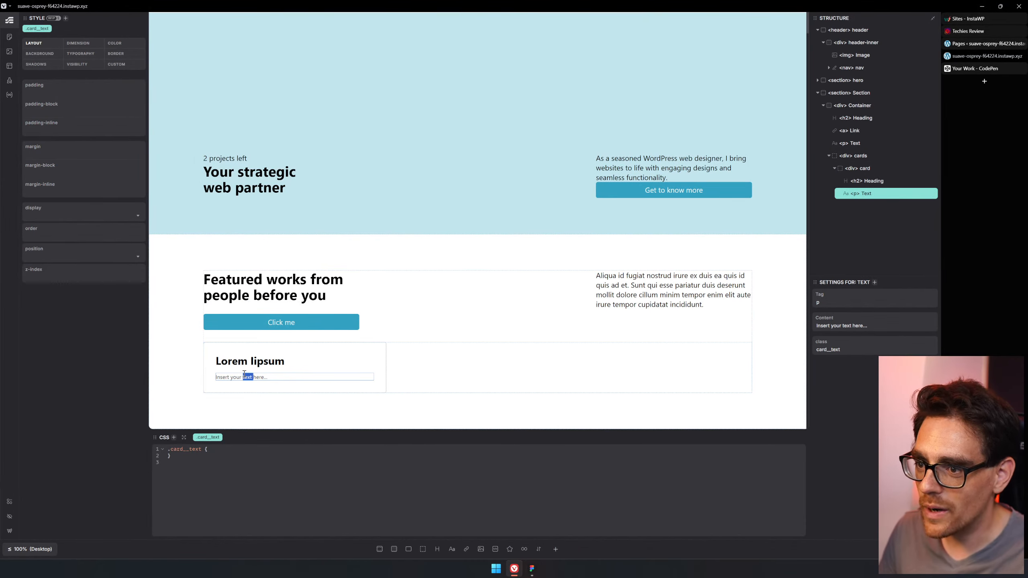
text(@ipsum)
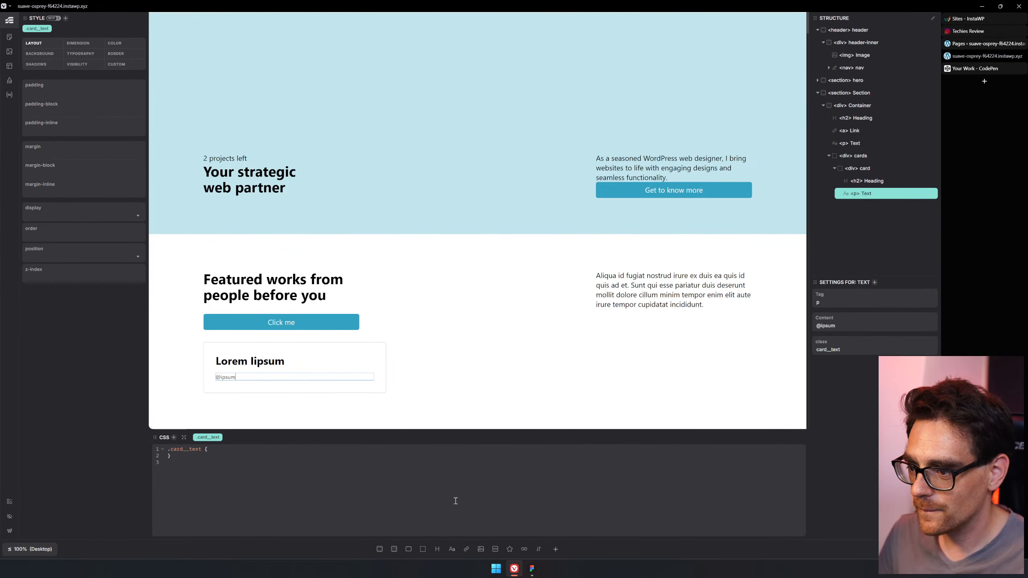
click(9, 501)
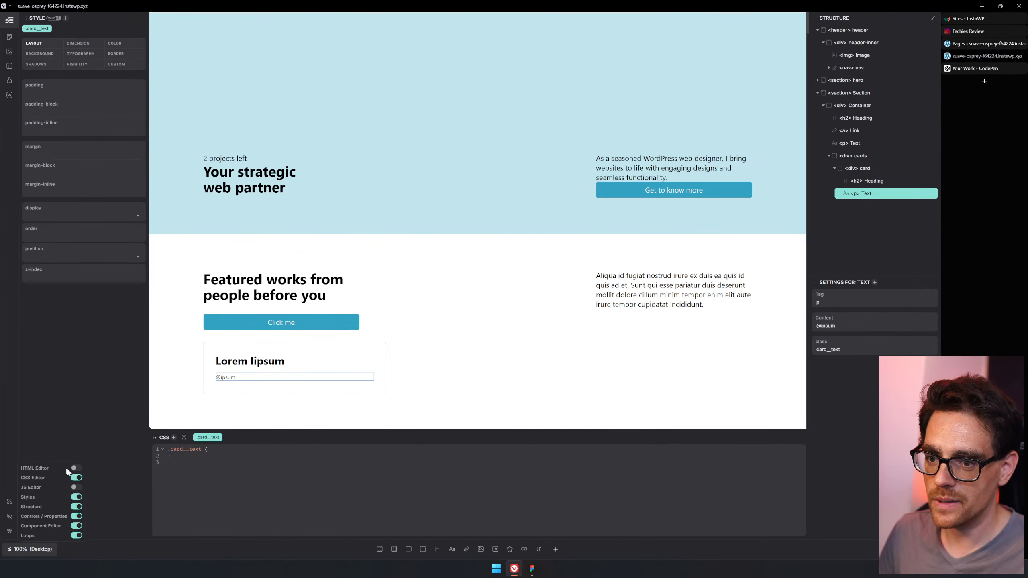
click(75, 468)
double_click(252, 451)
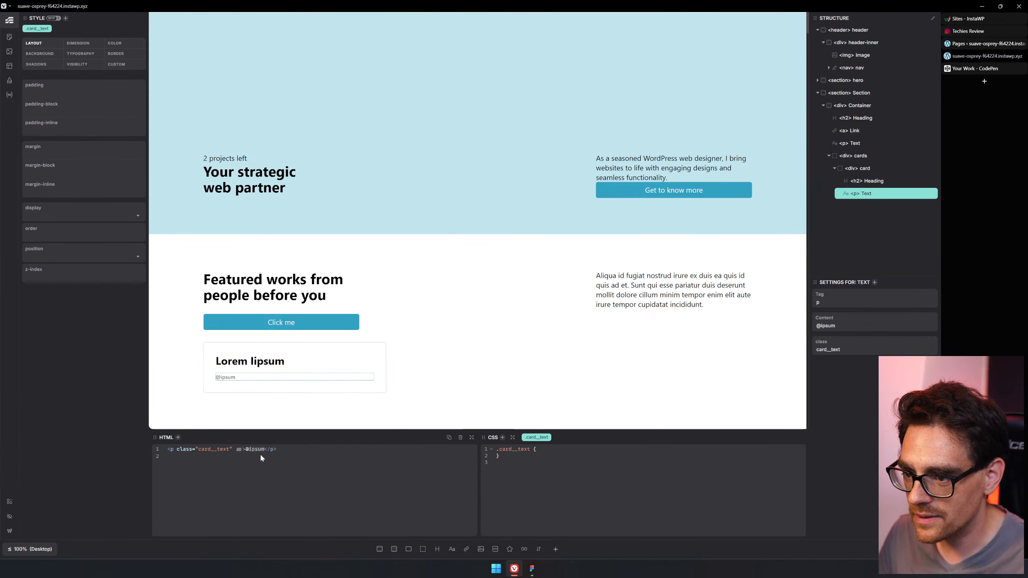
key(BackSpace)
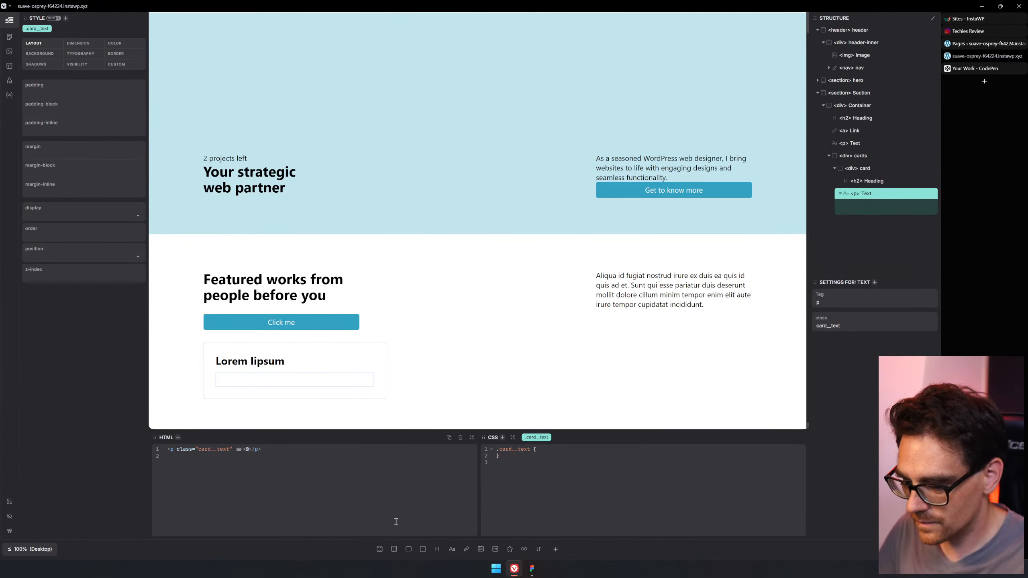
text(lipsu)
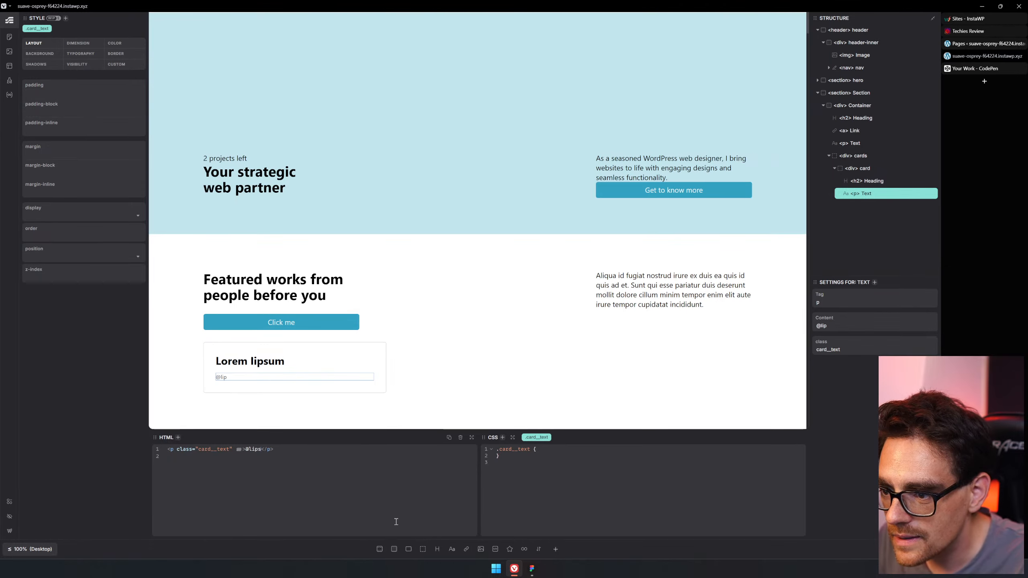
key(BackSpace)
key(BackSpace)
key(BackSpace)
key(BackSpace)
key(BackSpace)
key(BackSpace)
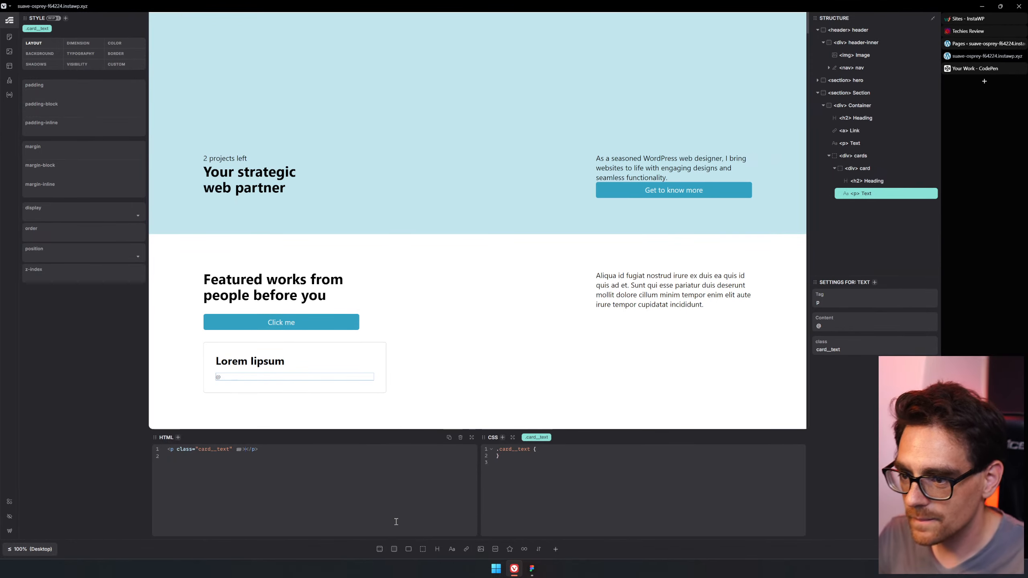
text(@ip)
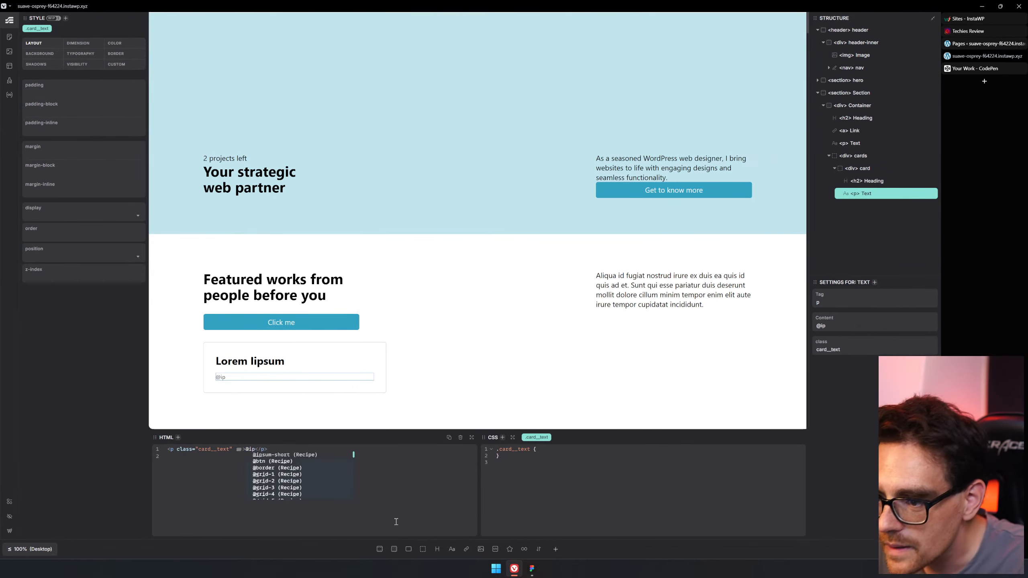
key(Return)
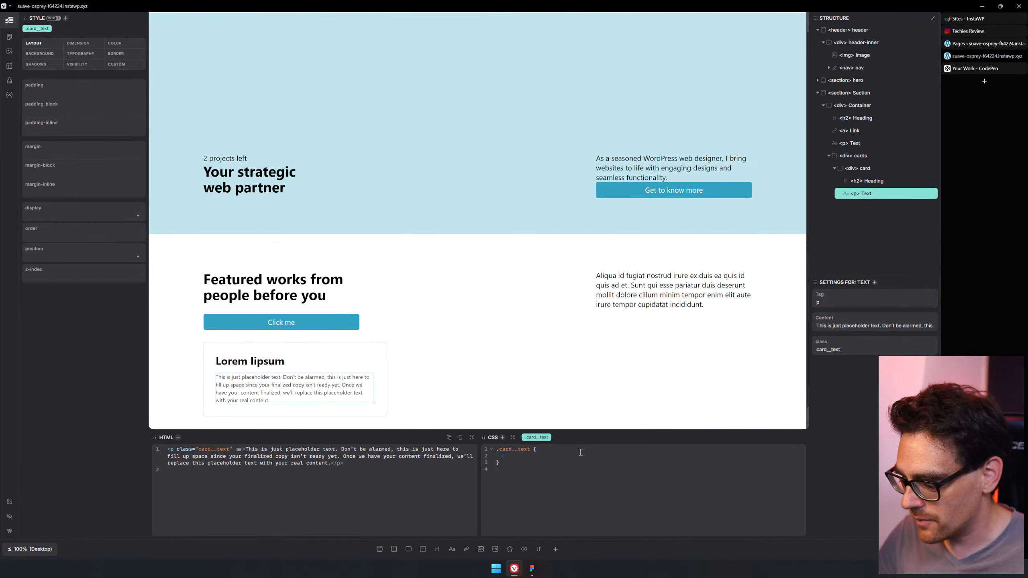
text(00)
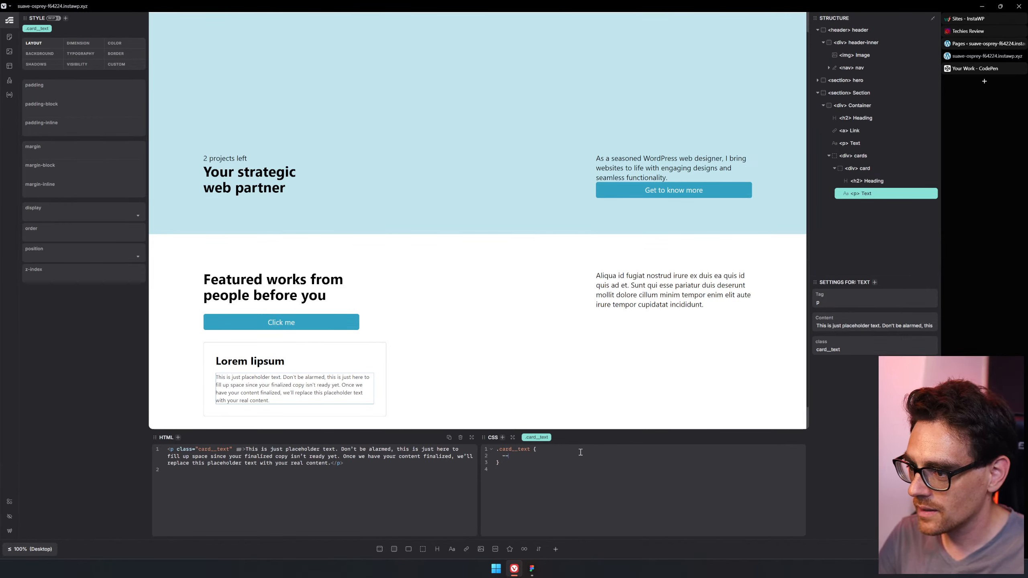
text(var)
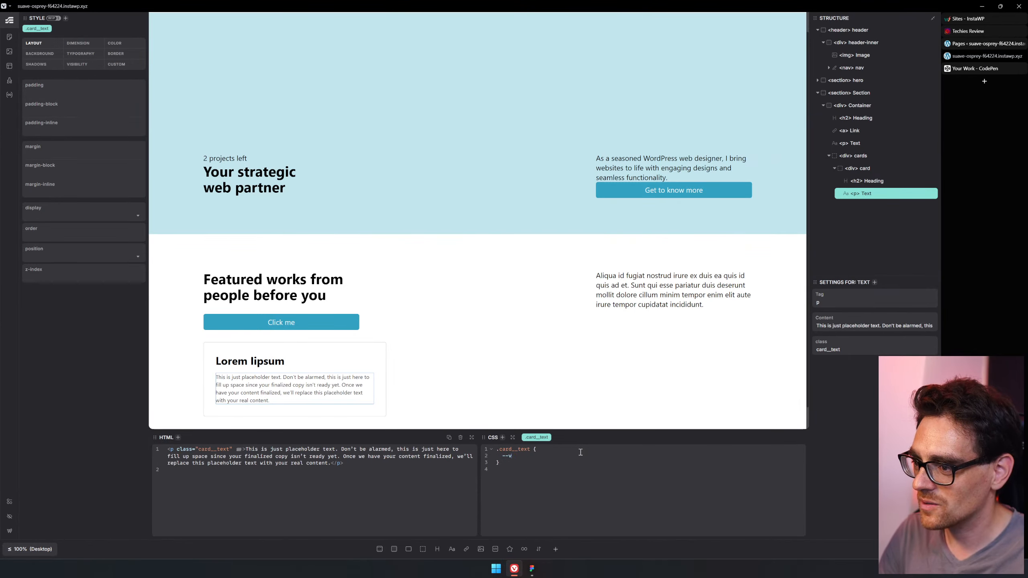
key(BackSpace)
text(color-grey)
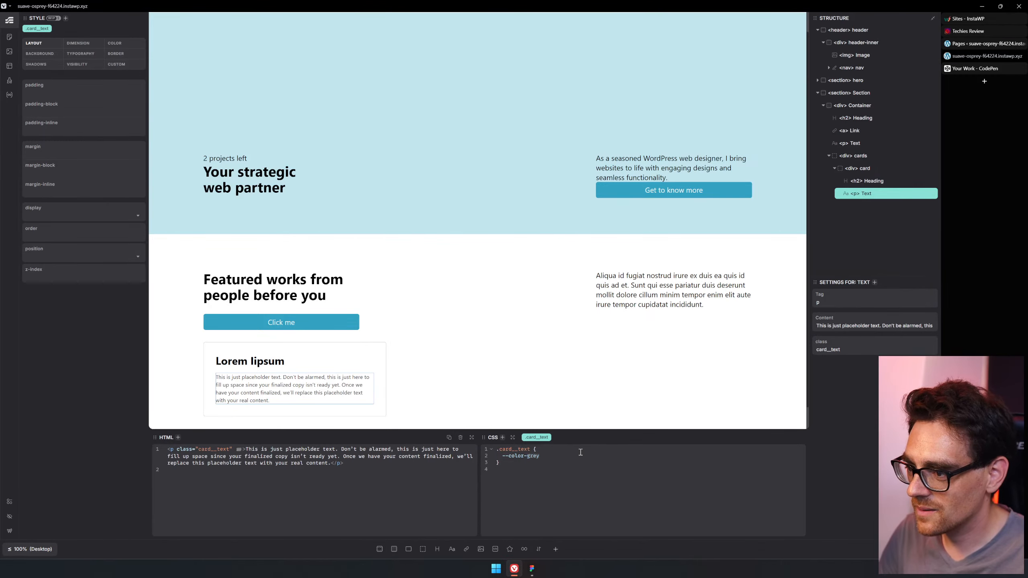
key(BackSpace)
key(BackSpace)
key(BackSpace)
key(BackSpace)
key(BackSpace)
key(BackSpace)
key(BackSpace)
key(BackSpace)
key(BackSpace)
key(BackSpace)
key(BackSpace)
key(BackSpace)
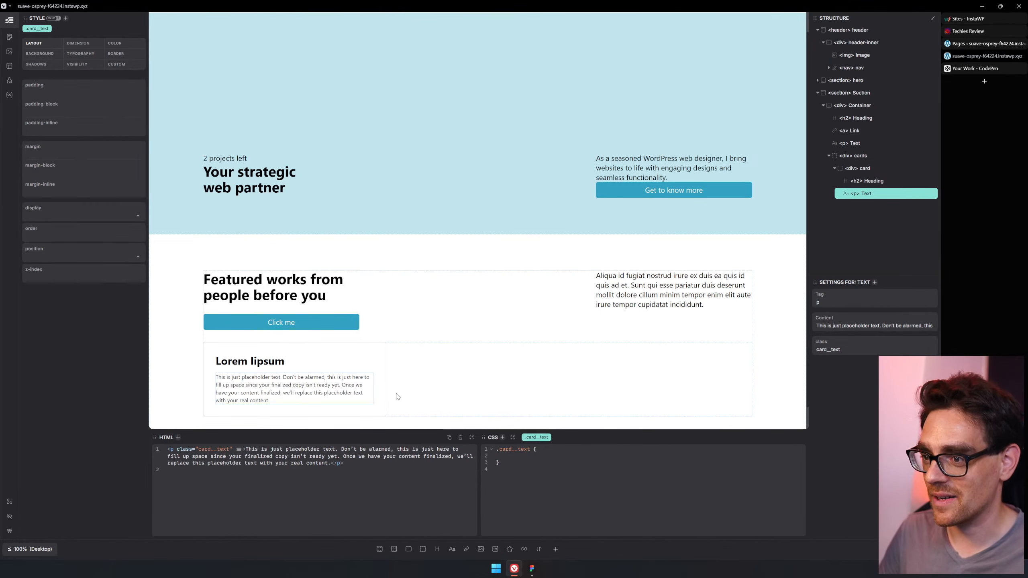
Add a background-image declaration with an empty url('') value to the CSS of the card div's .card class
click(877, 167)
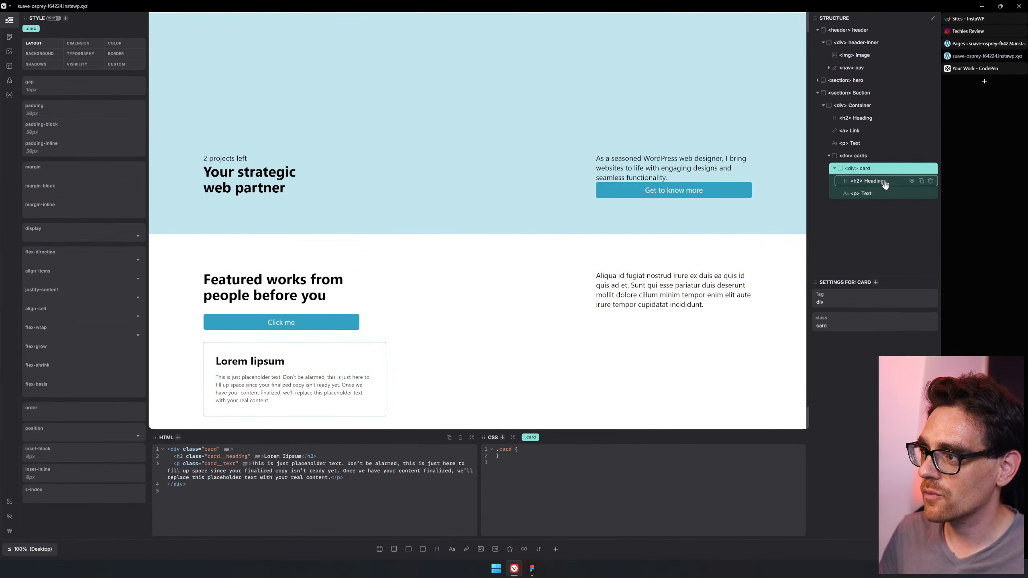
click(541, 448)
key(Return)
text(back)
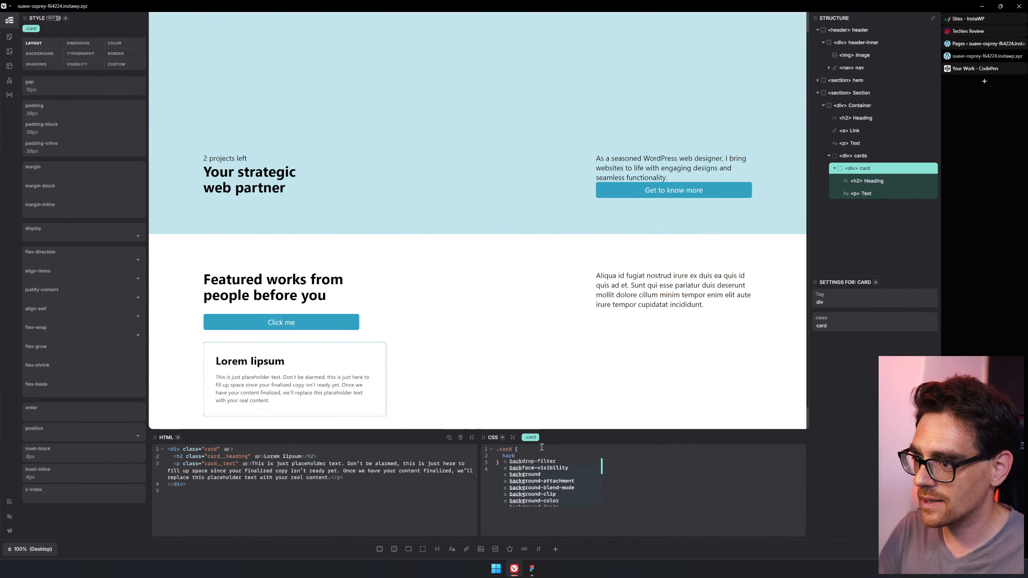
text(ground)
key(Return)
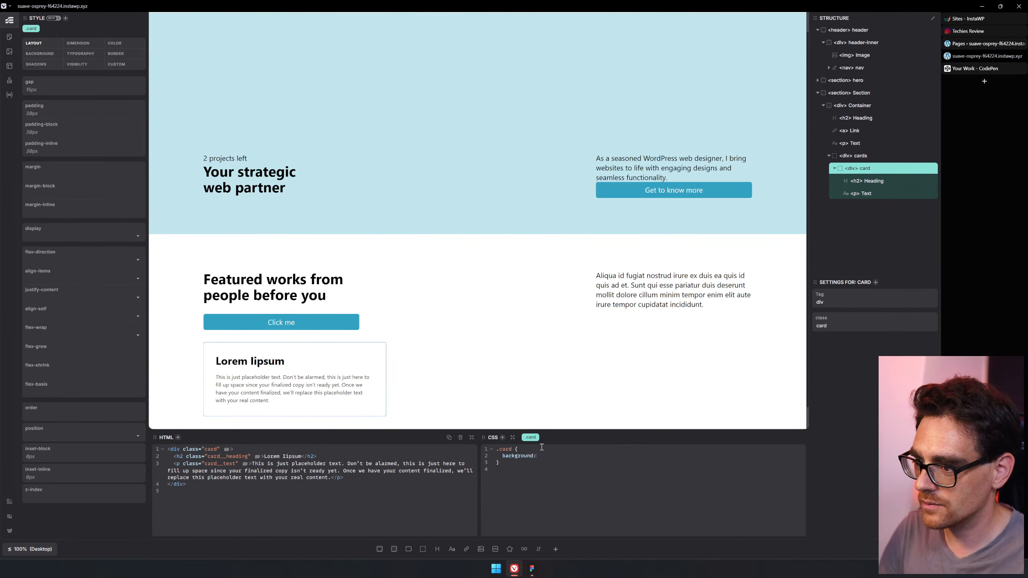
key(BackSpace)
key(BackSpace)
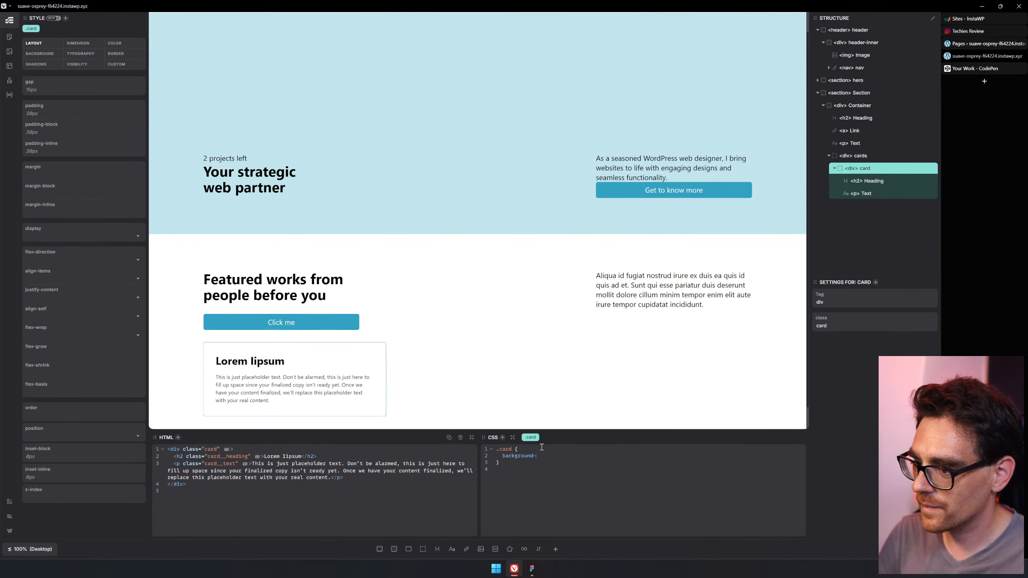
text(-im)
key(Return)
text(()
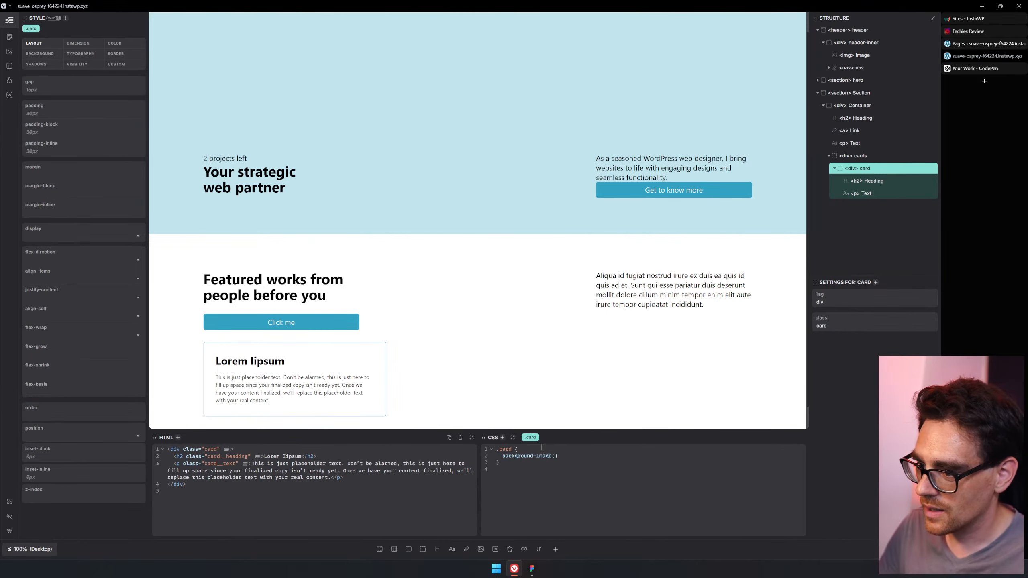
key(BackSpace)
text(: u)
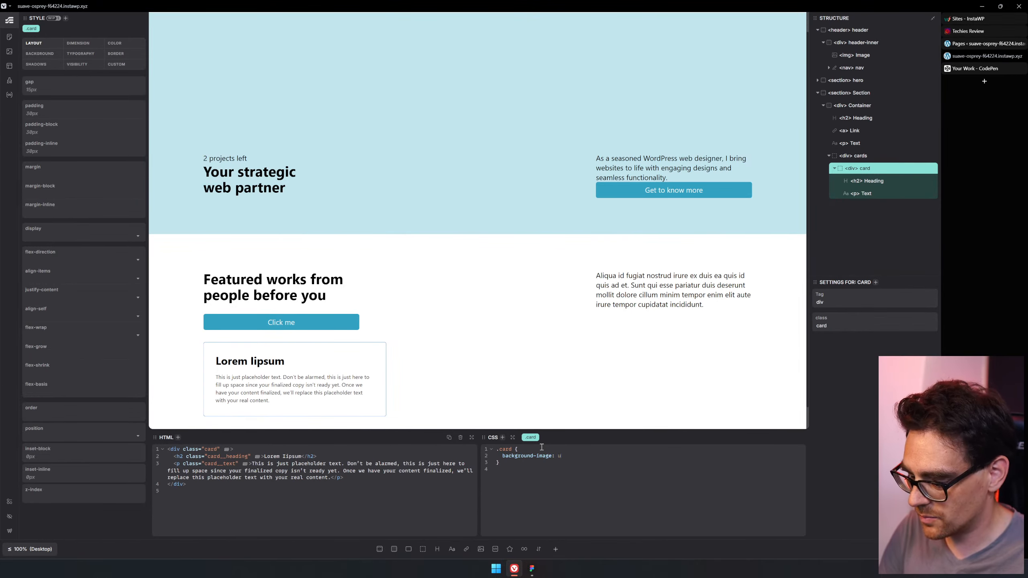
text(rl('');)
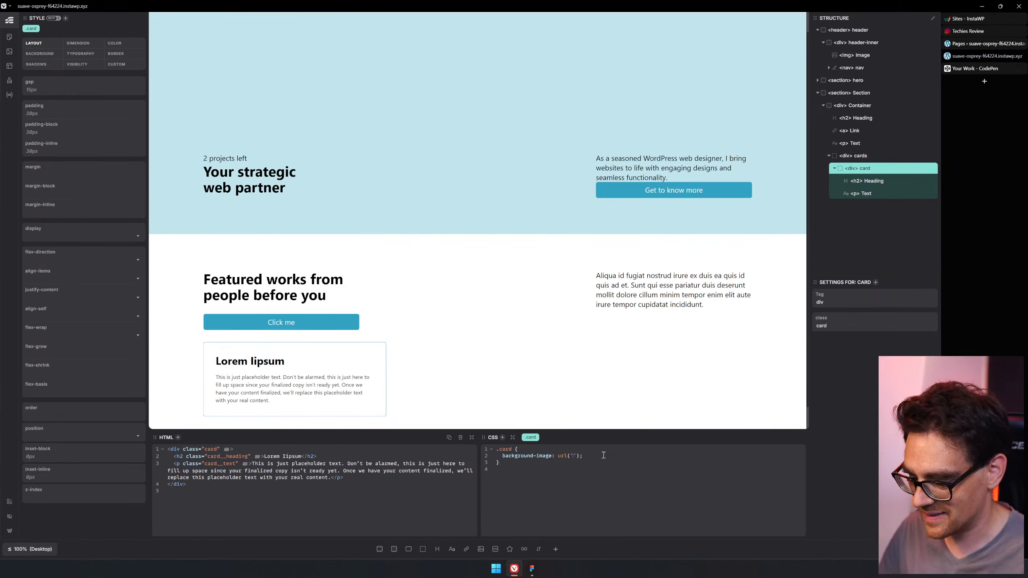
Open the lipsum.com generator in a new browser tab, generate Lorem Ipsum paragraphs, and close the tab
key(ctrl+t)
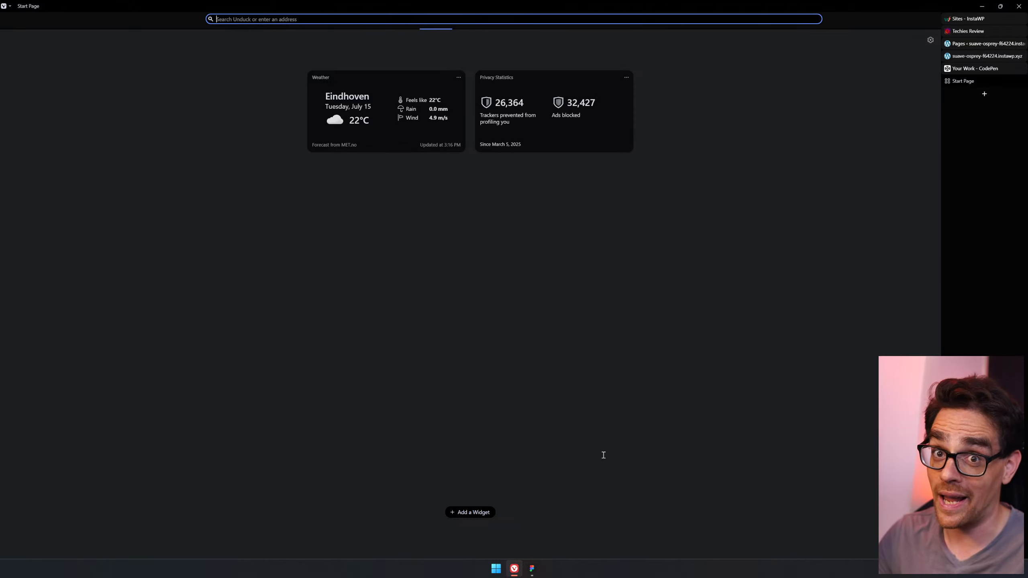
text(lorem)
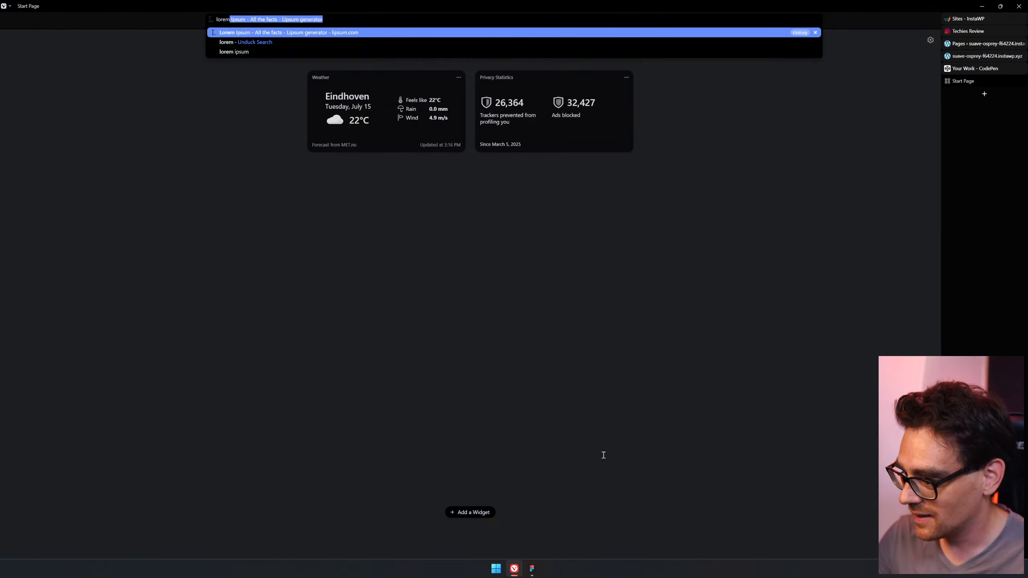
text( ipsum)
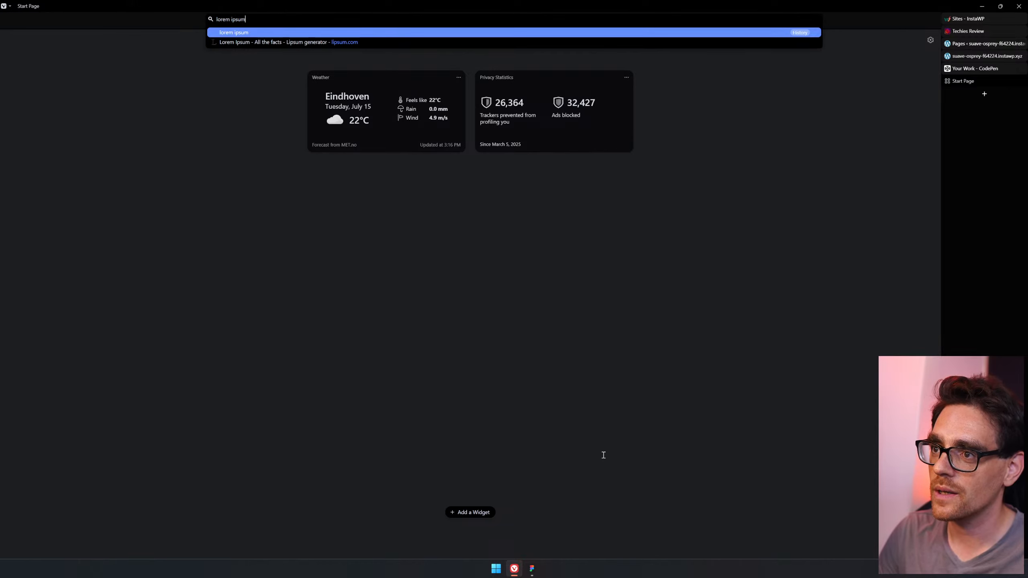
key(Down)
key(Return)
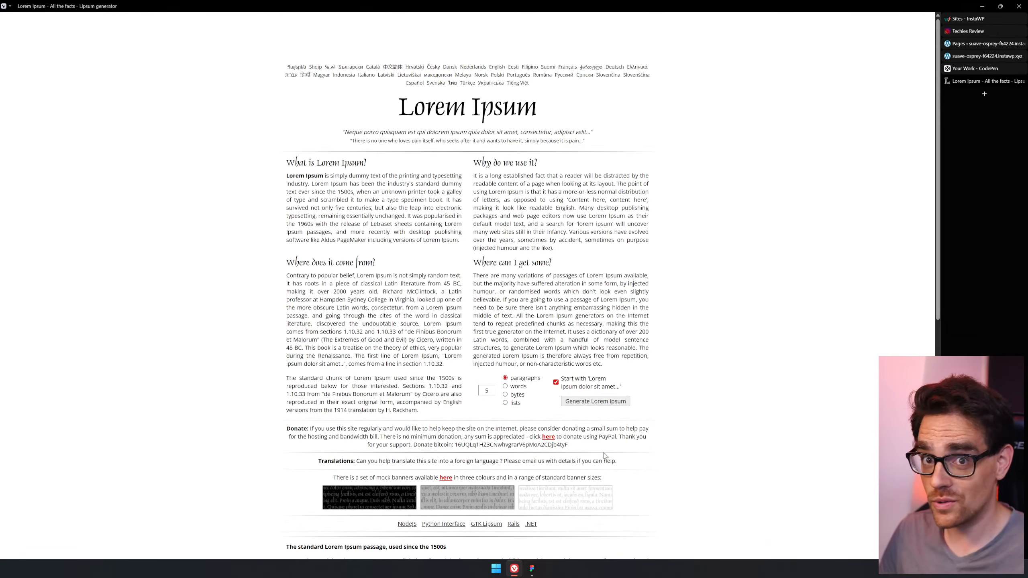
click(619, 403)
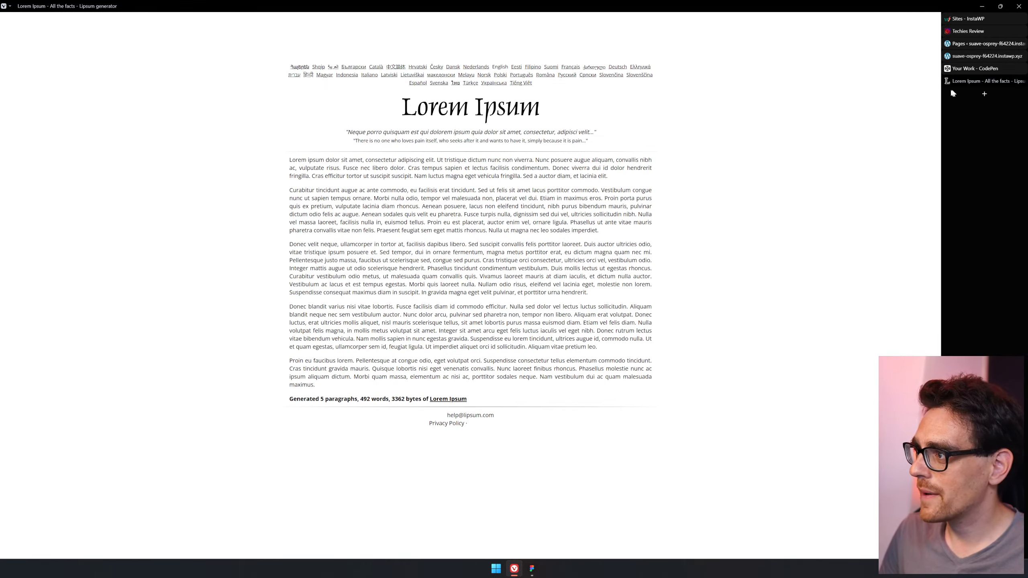
middle_click(980, 81)
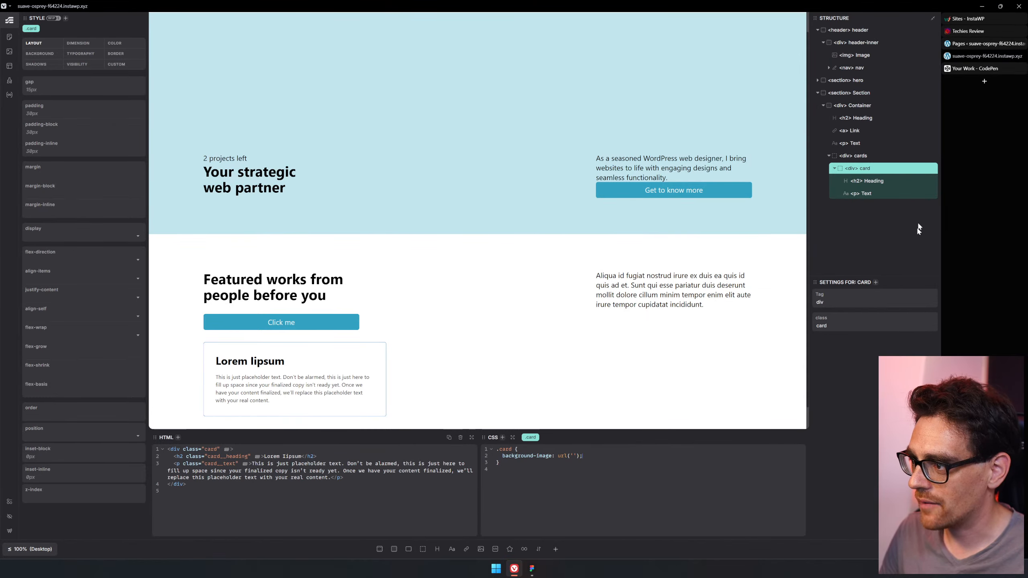
click(985, 81)
text(lorem )
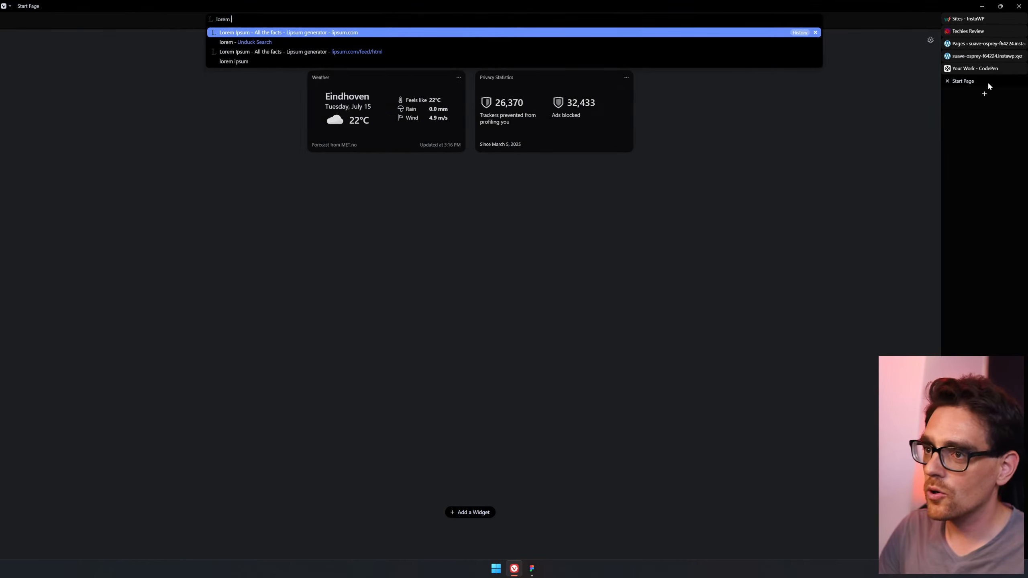
text(image)
key(Return)
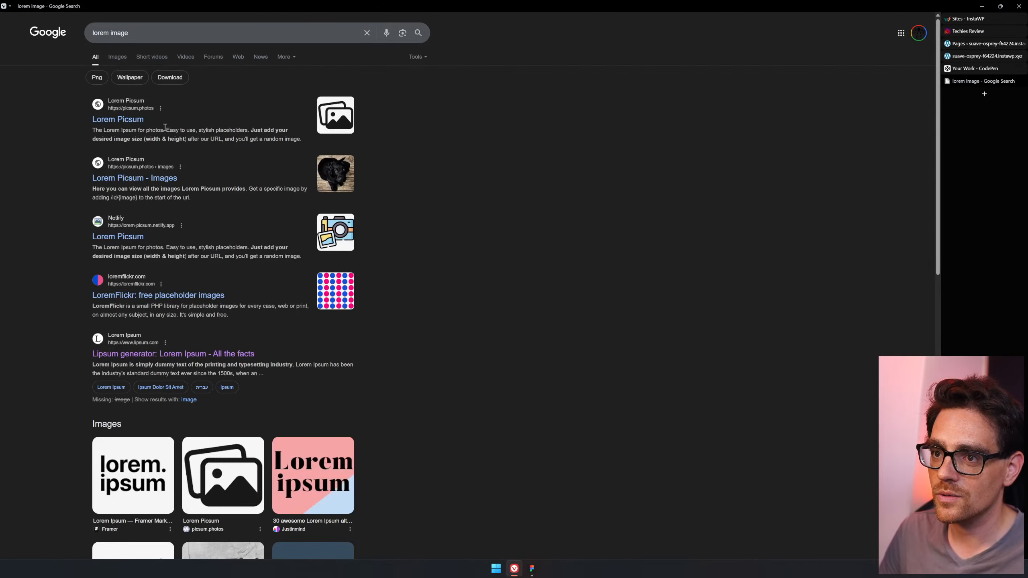
click(135, 119)
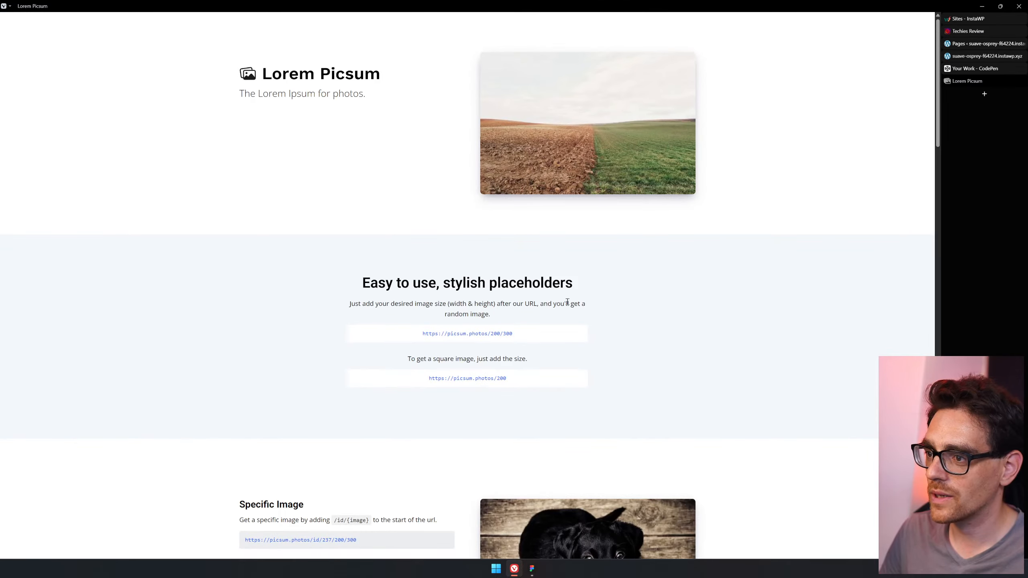
scroll(567, 302, down, 2)
drag(537, 257, 356, 262)
key(ctrl+c)
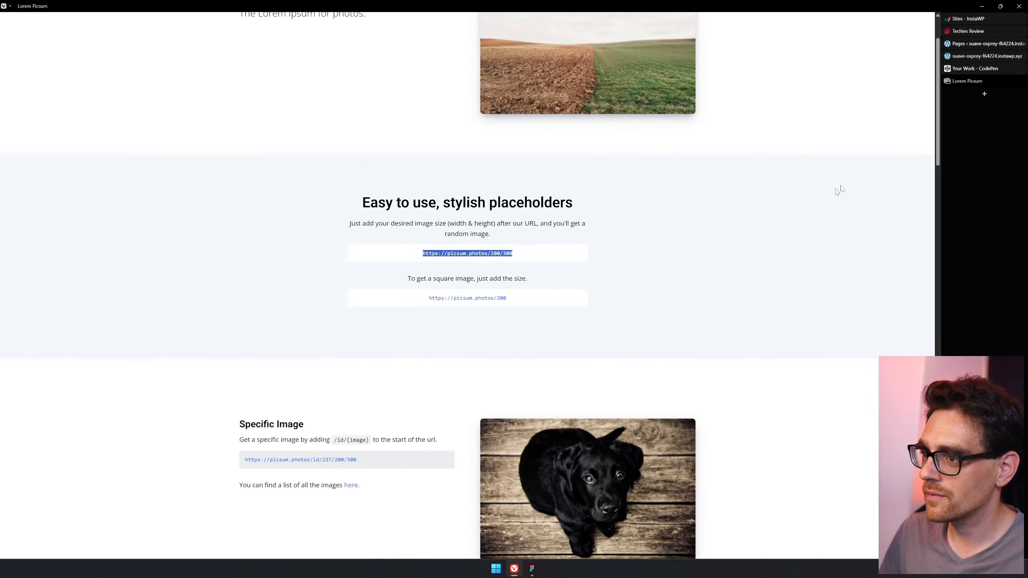
click(980, 68)
click(984, 56)
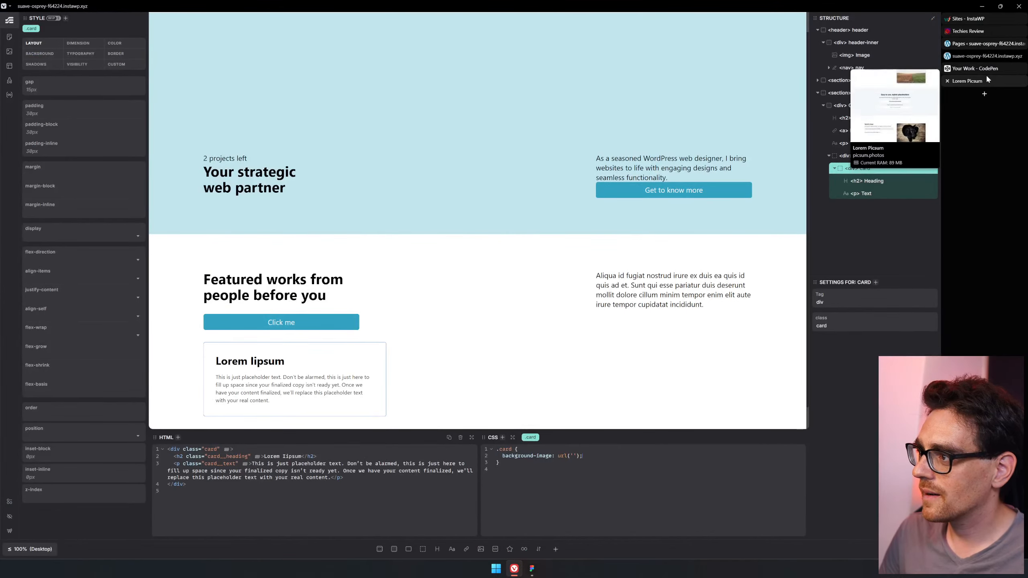
click(998, 69)
middle_click(998, 69)
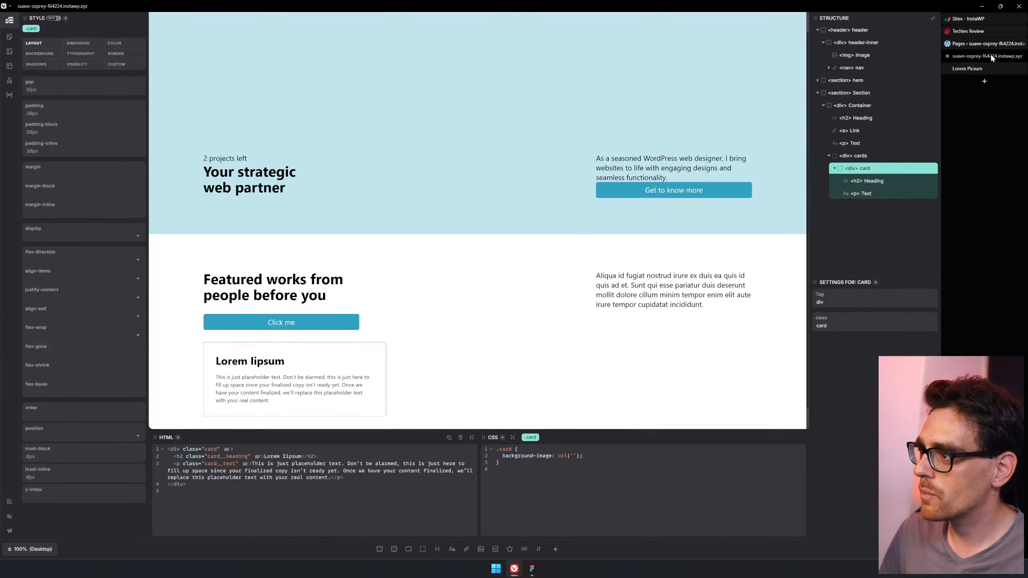
click(992, 45)
click(981, 32)
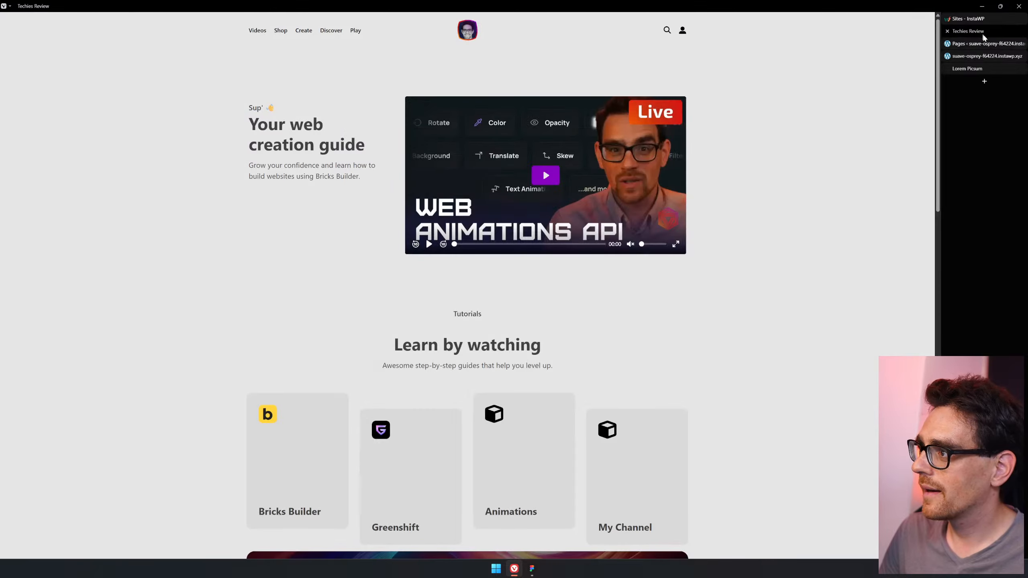
click(985, 56)
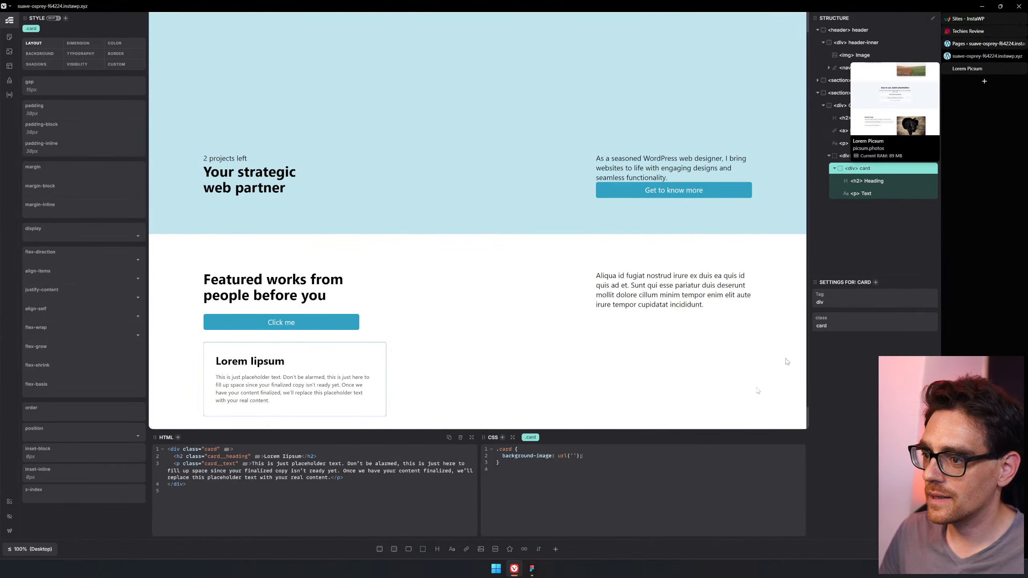
key(ctrl+v)
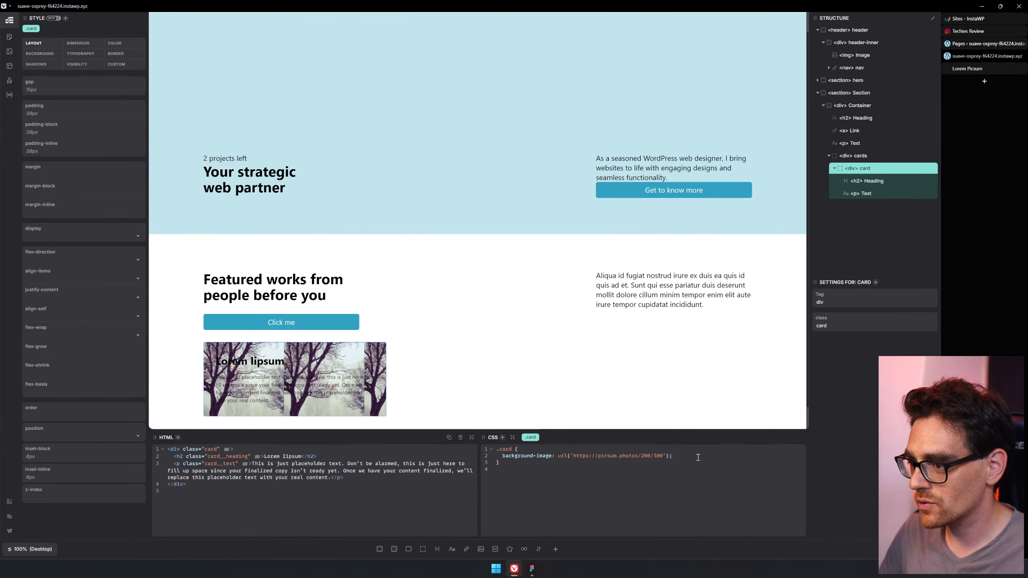
Add a background-repeat: no-repeat declaration to the .card CSS rule
text(backgro)
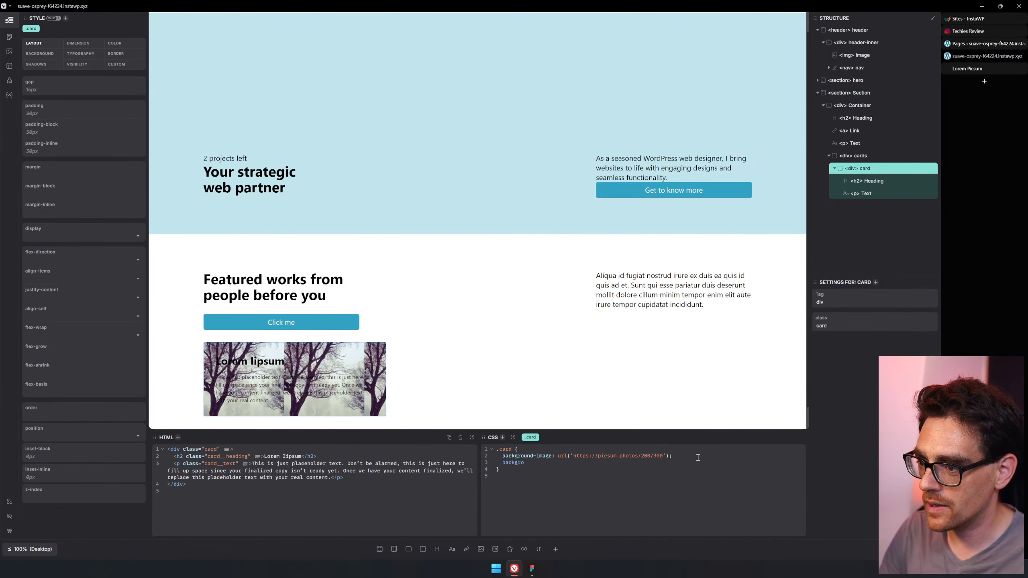
text(upund-repeat: )
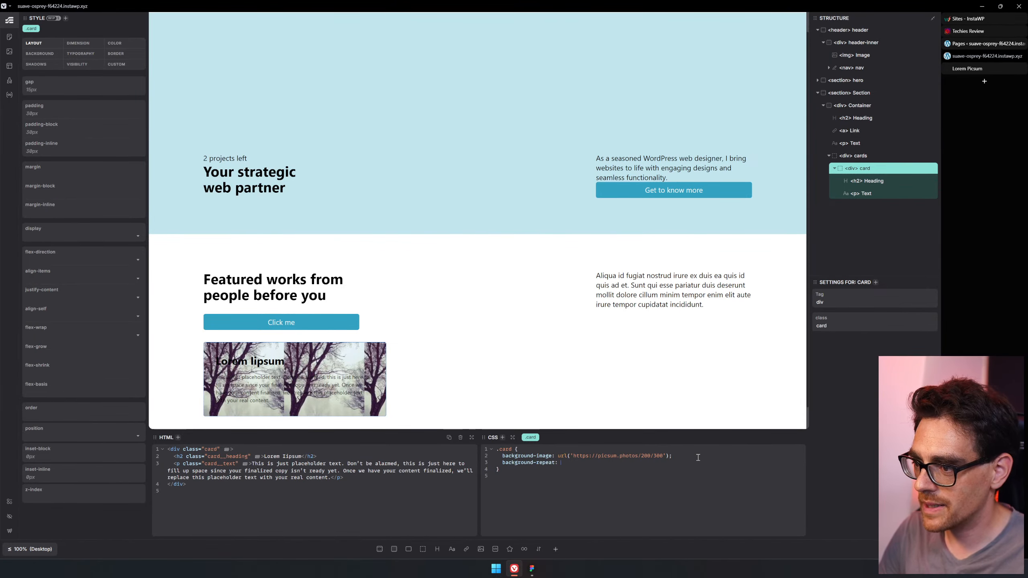
text(none;)
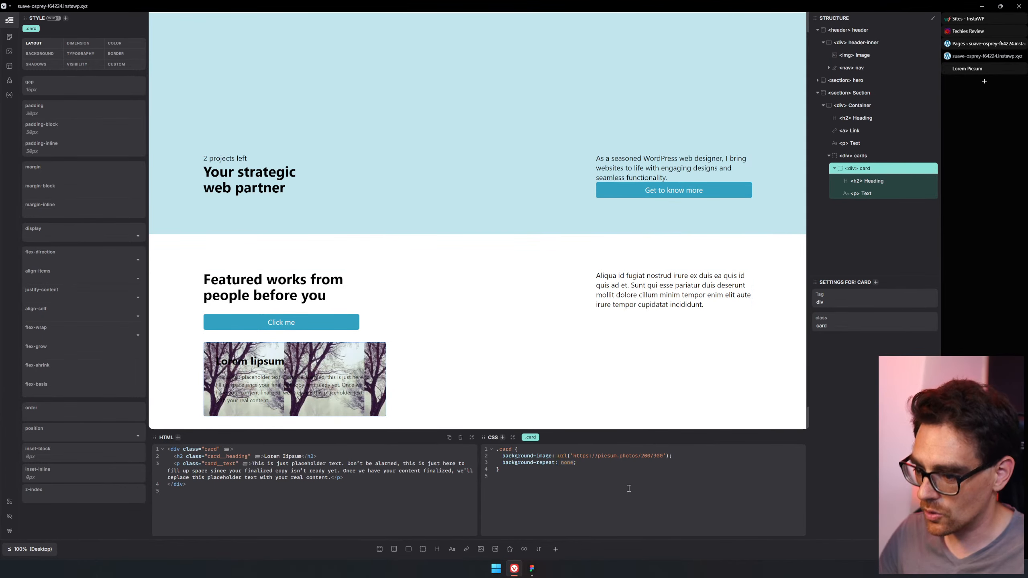
text(no-repeat)
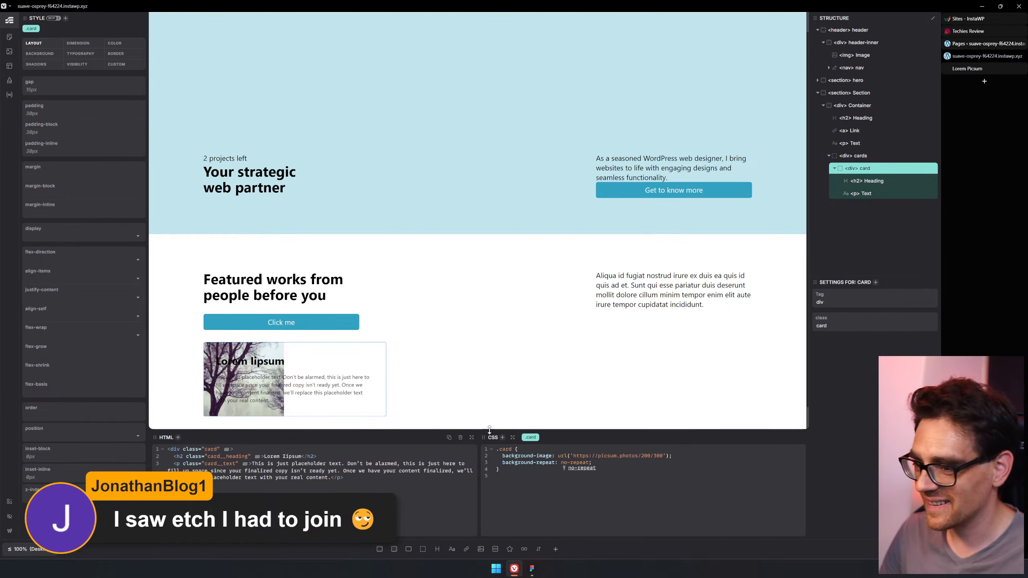
Add a background-position: center declaration to the .card CSS rule
scroll(527, 405, down, 1)
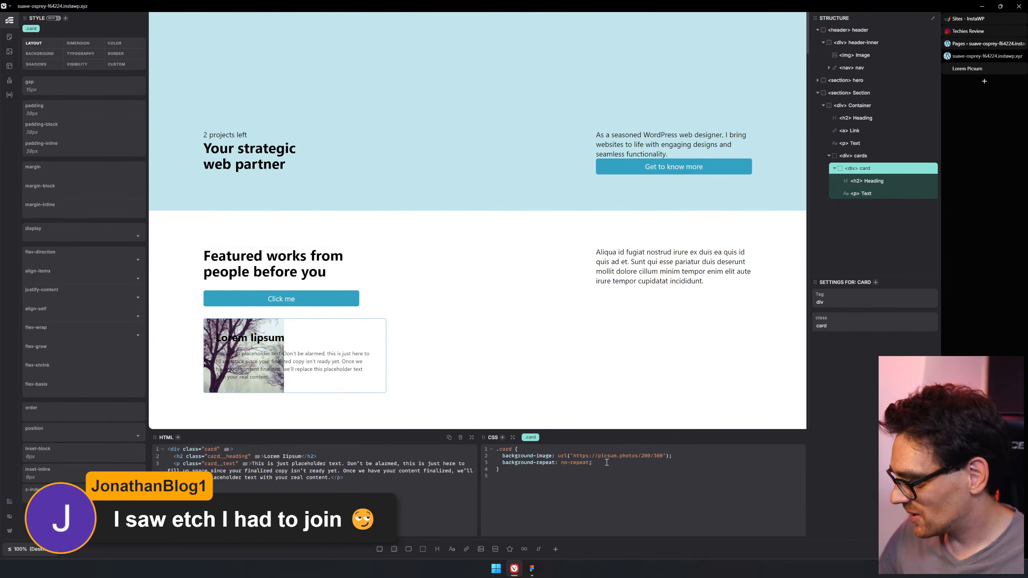
key(Return)
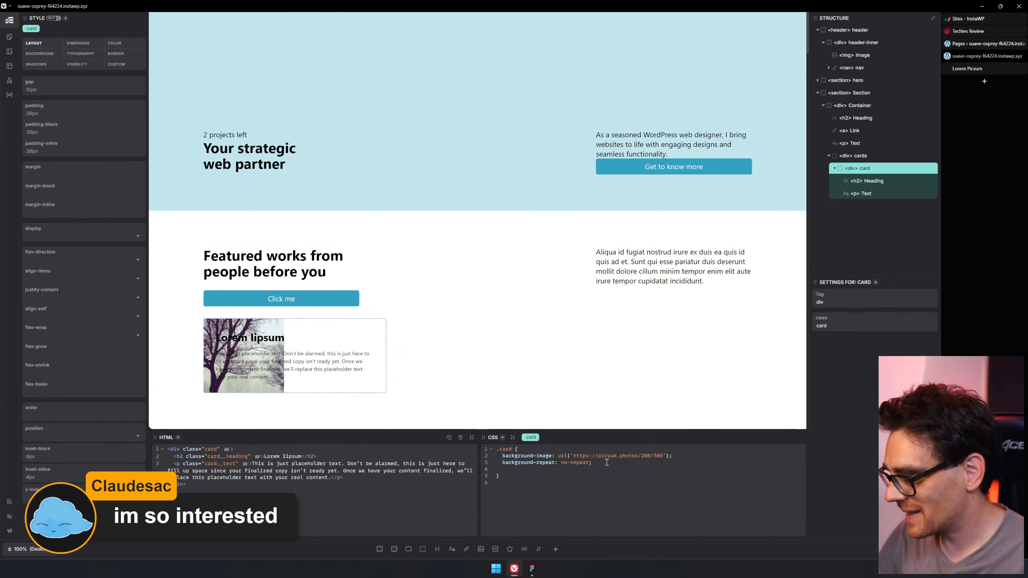
text(background)
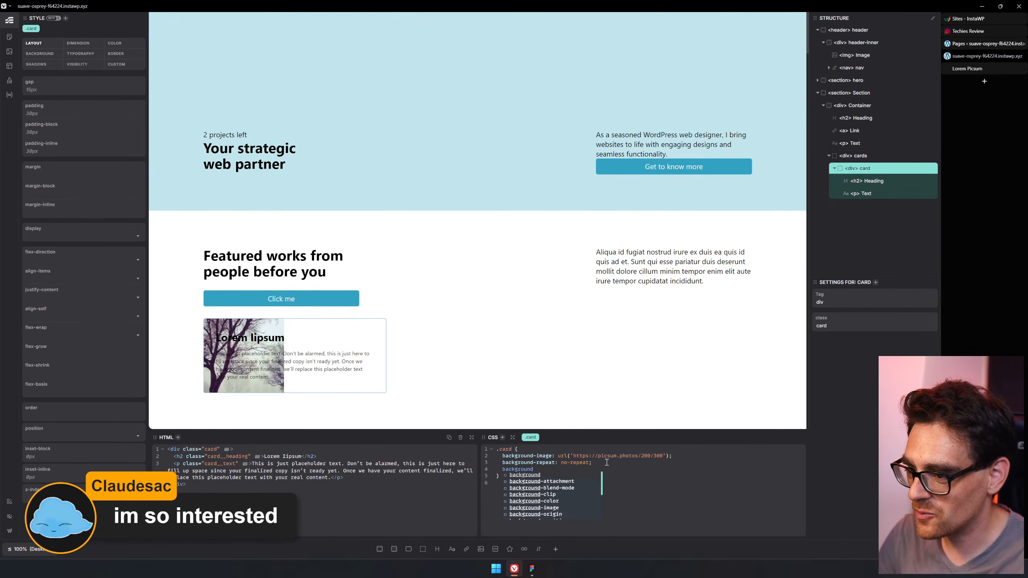
text(-position: cetn)
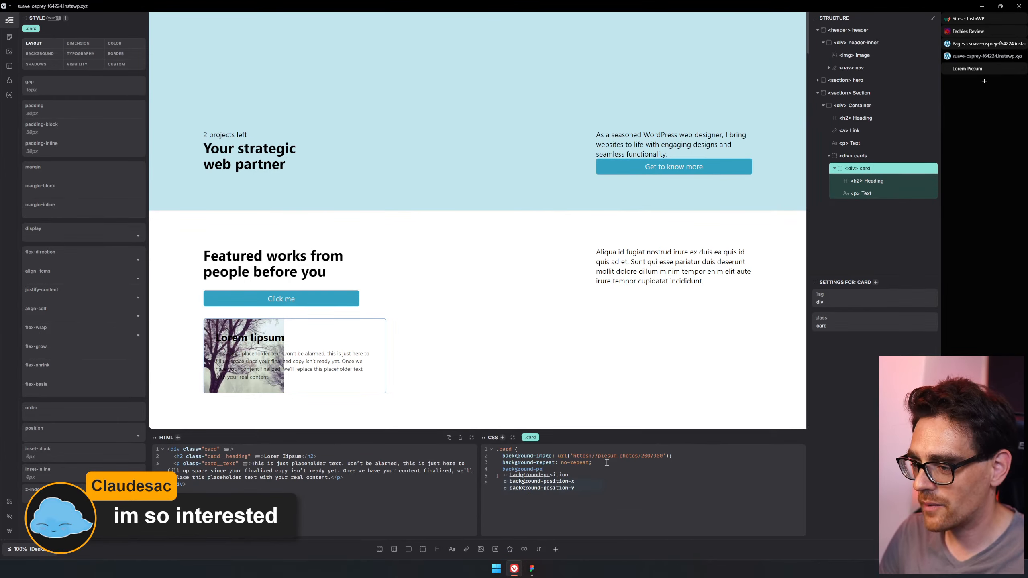
key(BackSpace)
key(BackSpace)
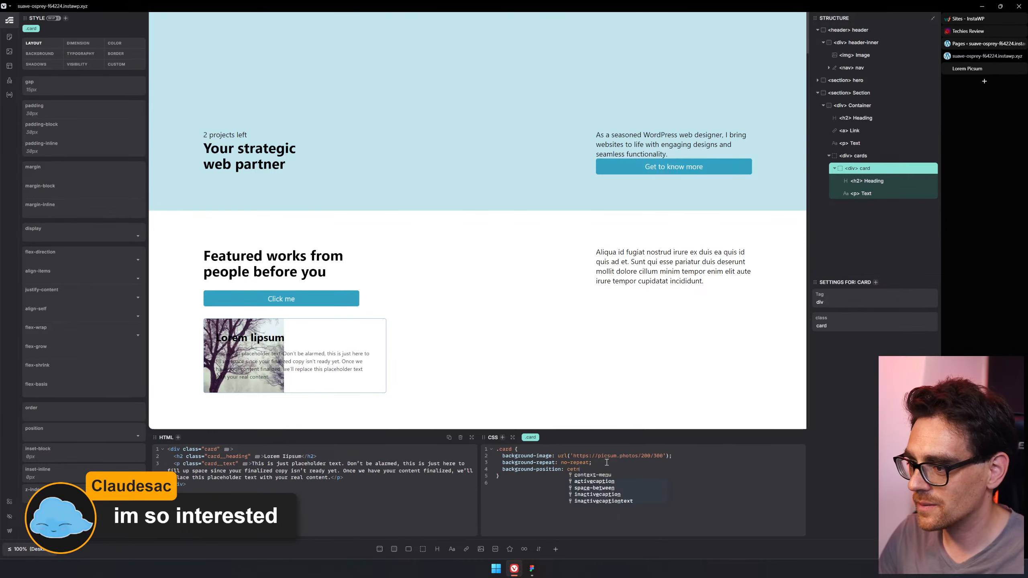
text(nter center;)
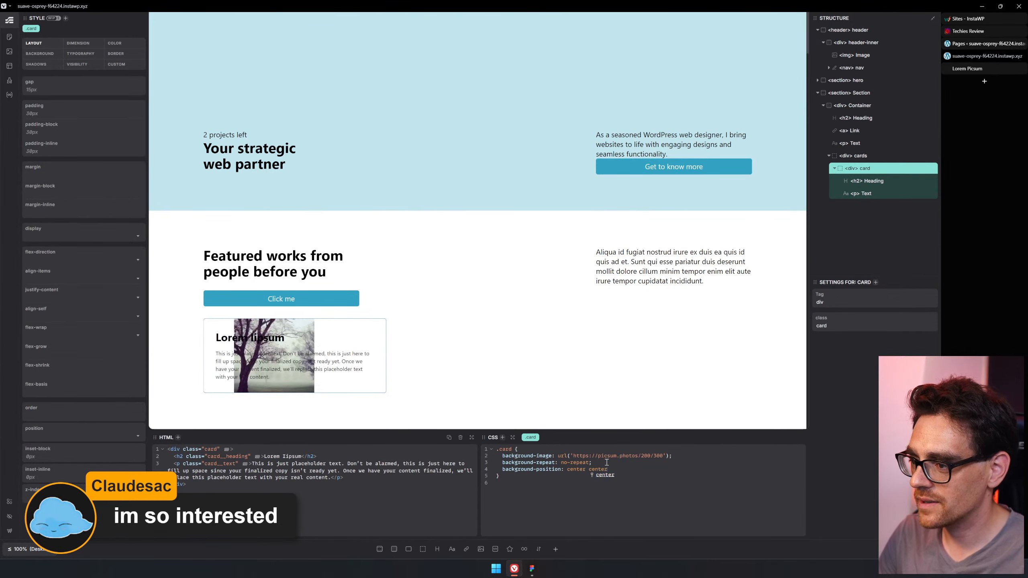
key(Return)
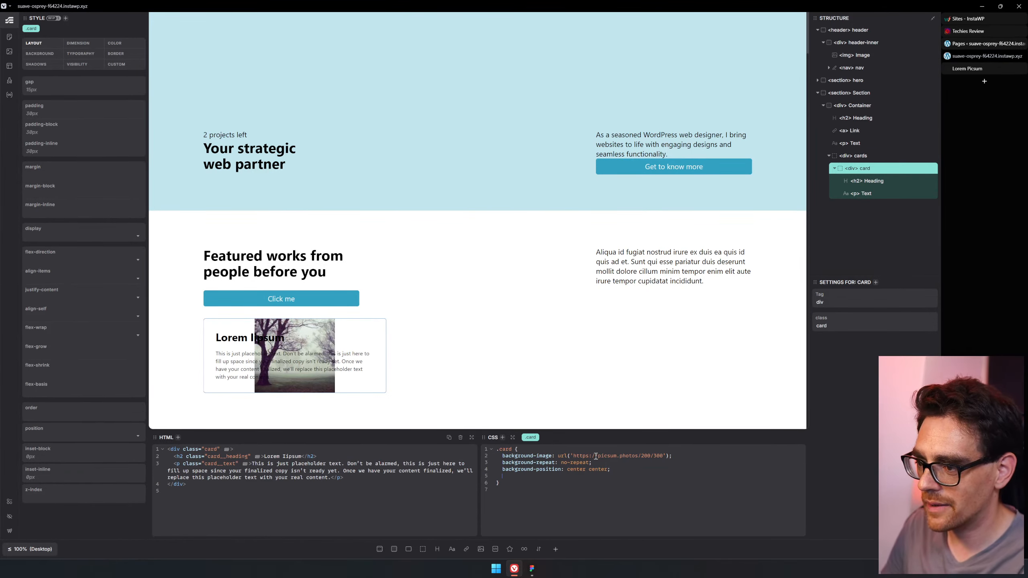
double_click(596, 469)
key(BackSpace)
key(BackSpace)
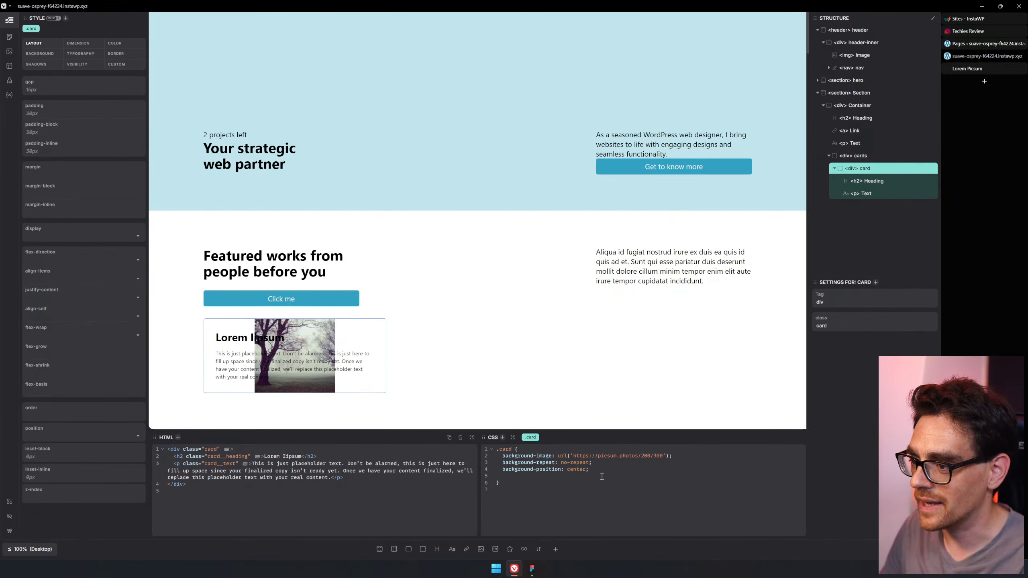
Add a background-size: cover declaration to the .card CSS rule
text(background-s)
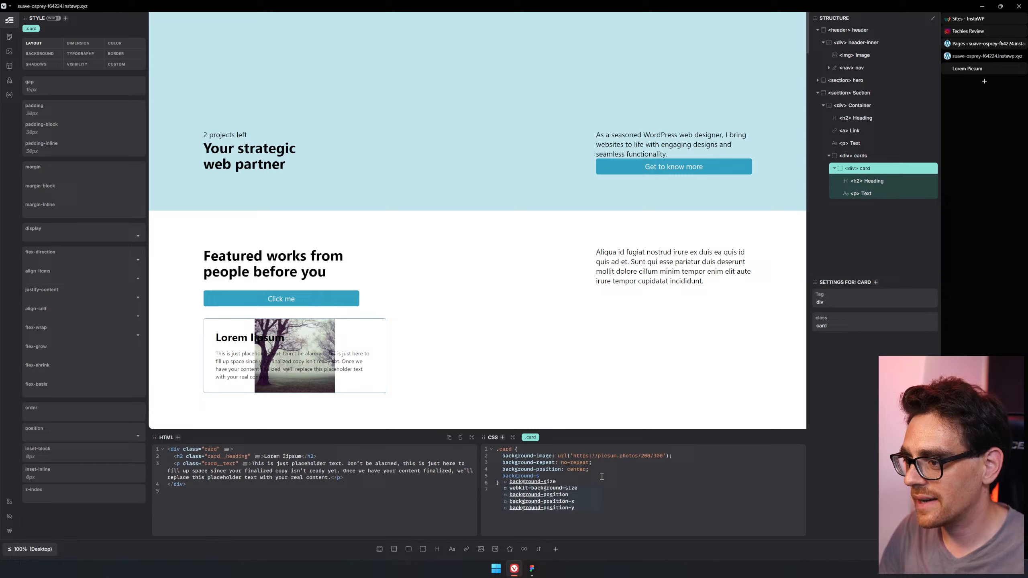
key(Return)
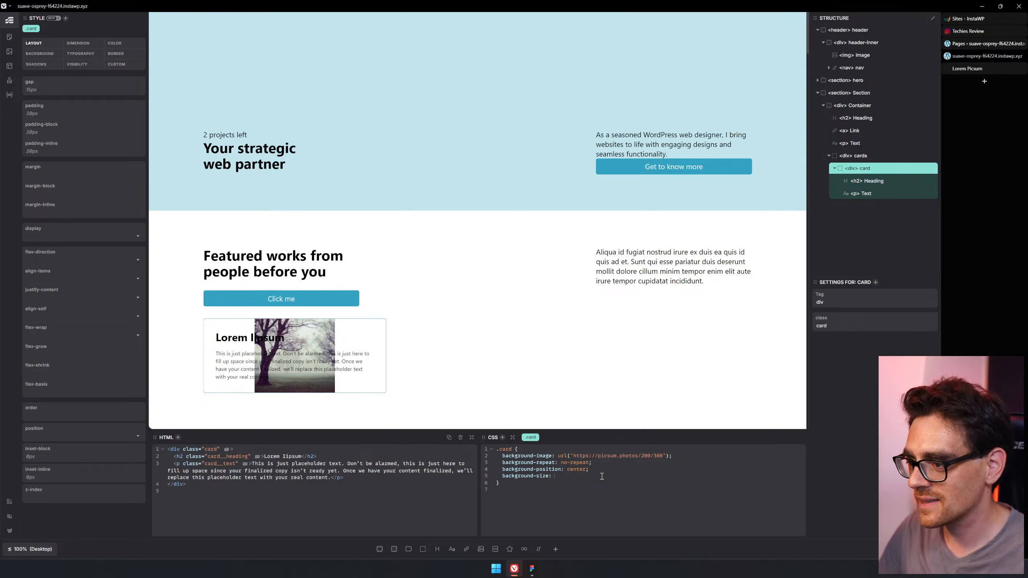
text(cove)
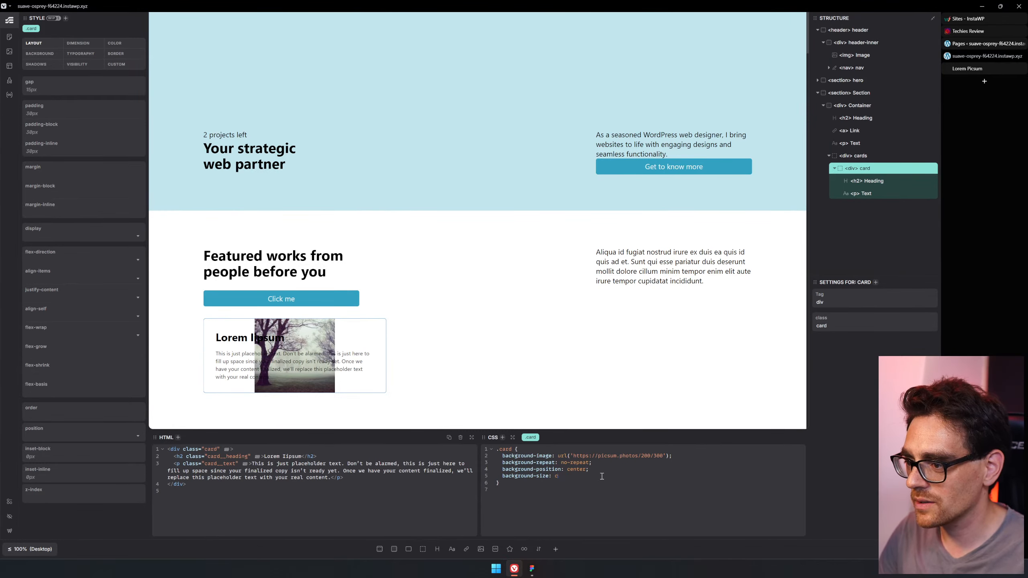
text(r;)
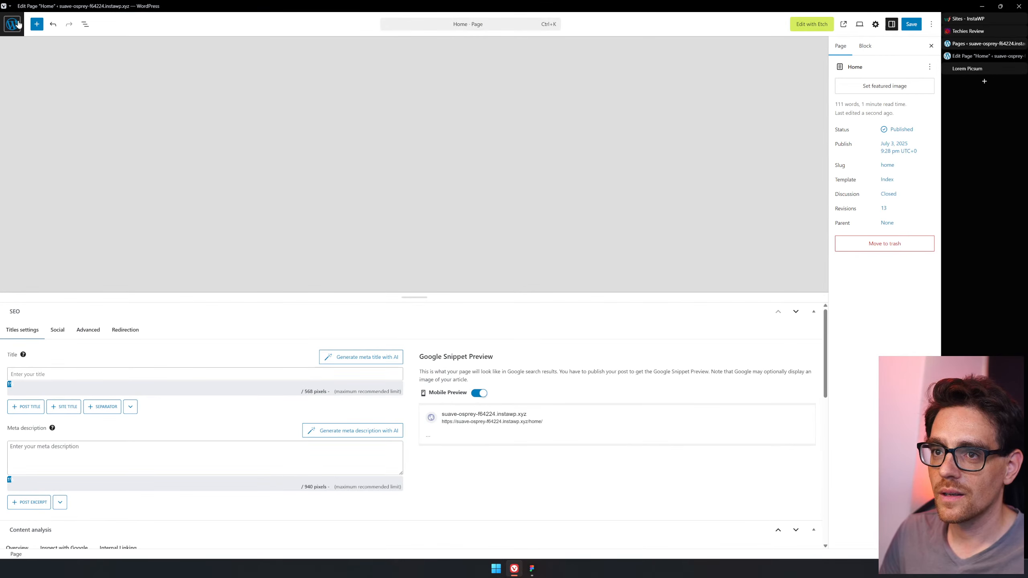
Leave the Home page editor for the WordPress Pages list and open the Automatic CSS settings page
click(18, 24)
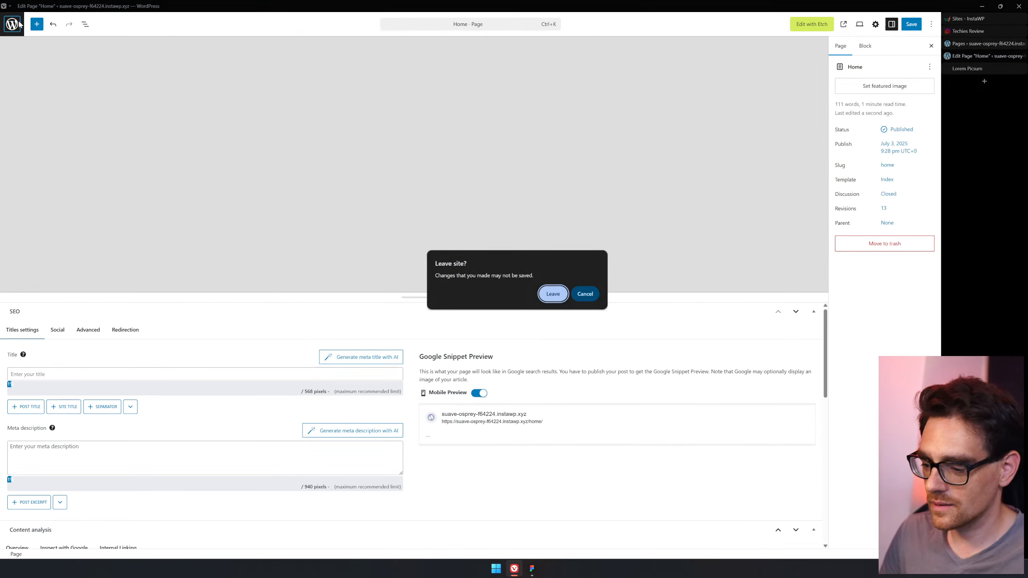
click(561, 295)
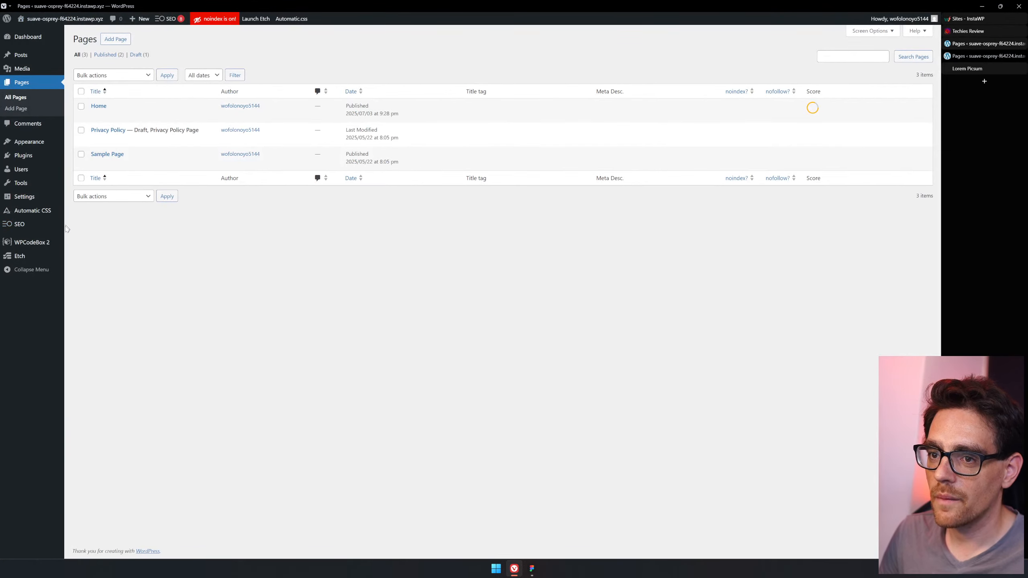
click(39, 214)
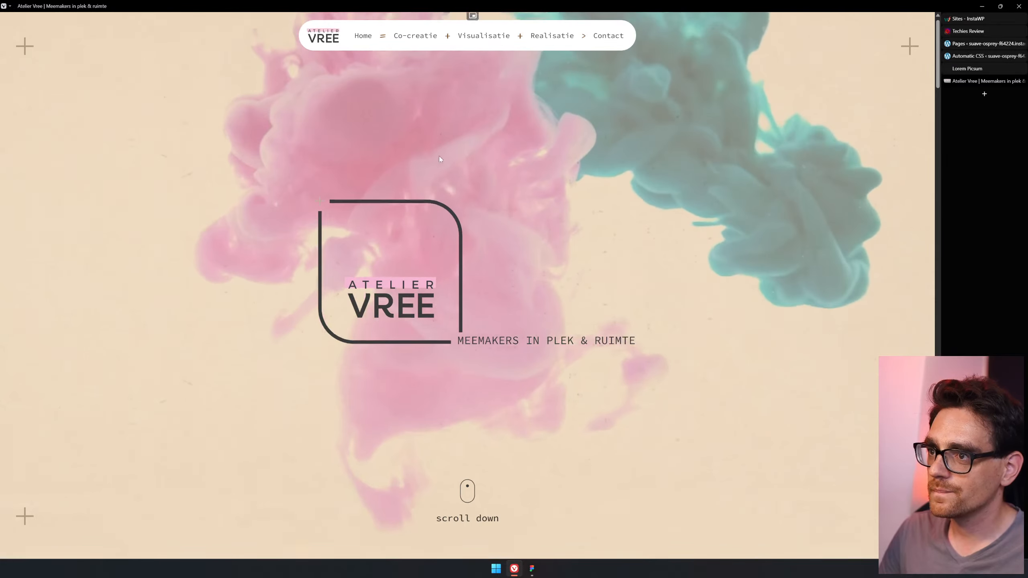
Examine the Atelier Vree homepage's highlighted headings, photo sections and navigation, and close its browser tab
scroll(441, 167, down, 5)
scroll(446, 172, down, 8)
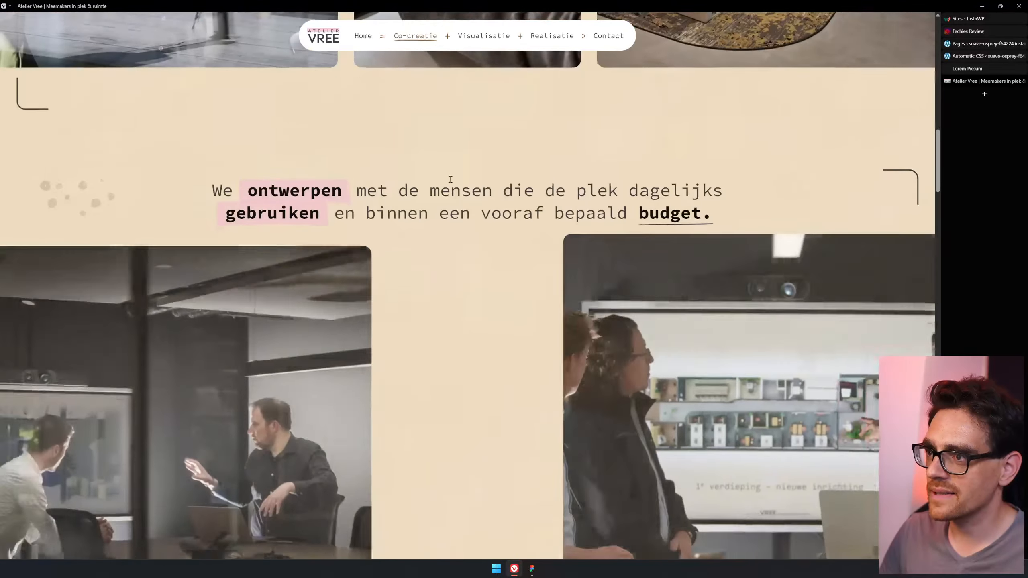
scroll(437, 122, up, 4)
click(421, 40)
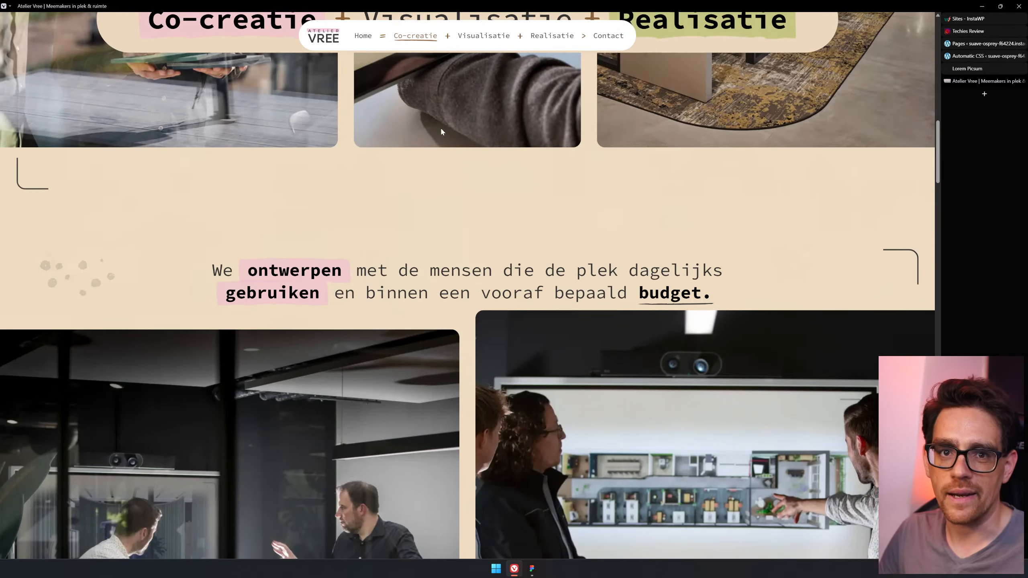
scroll(442, 132, up, 4)
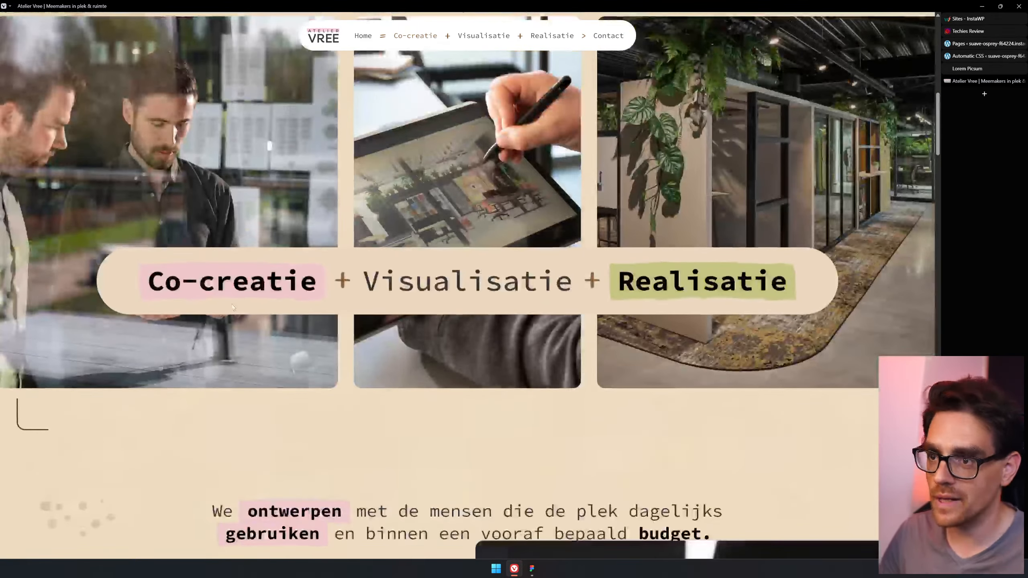
drag(147, 283, 319, 293)
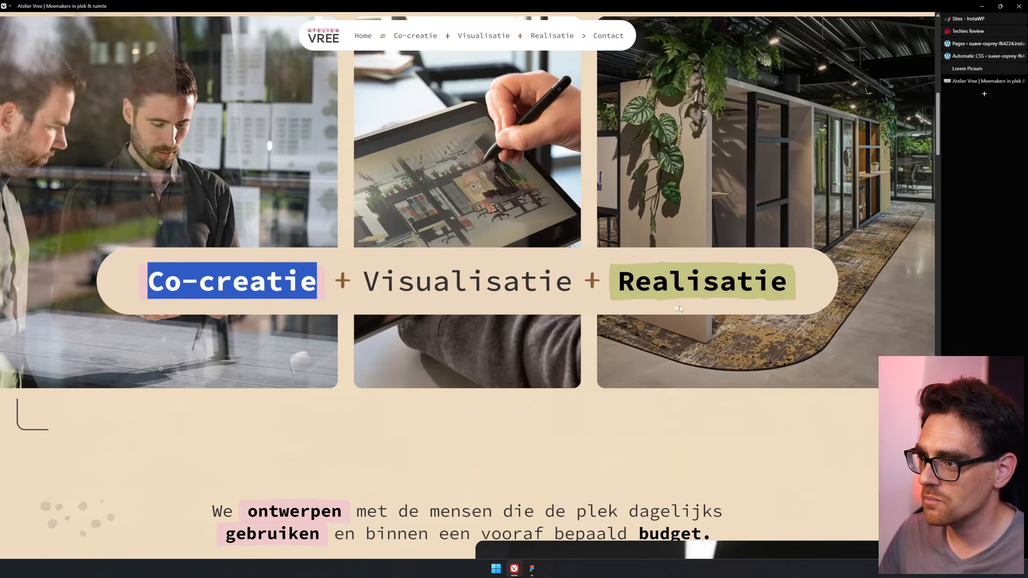
drag(620, 287, 809, 283)
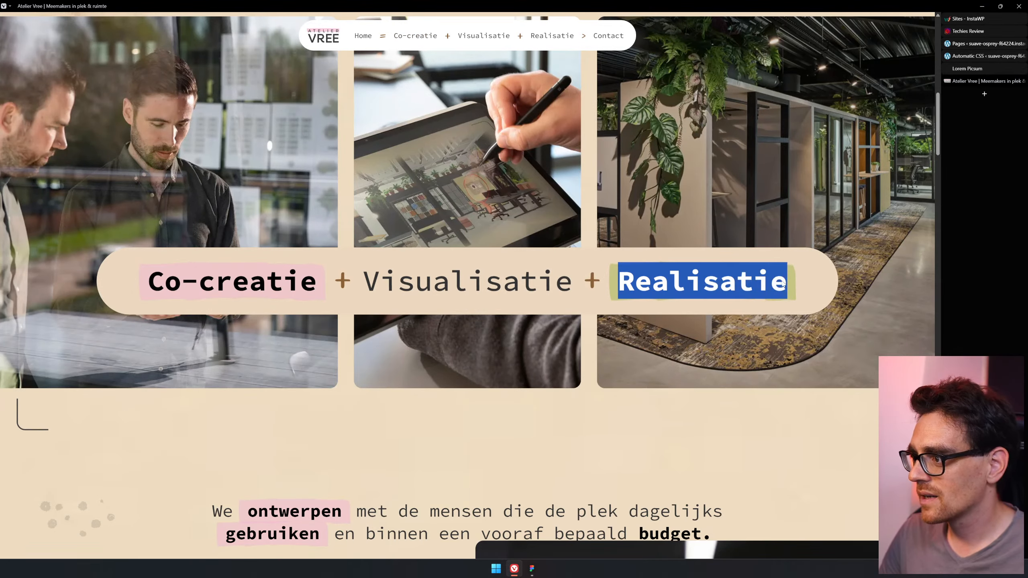
click(739, 291)
scroll(225, 292, down, 4)
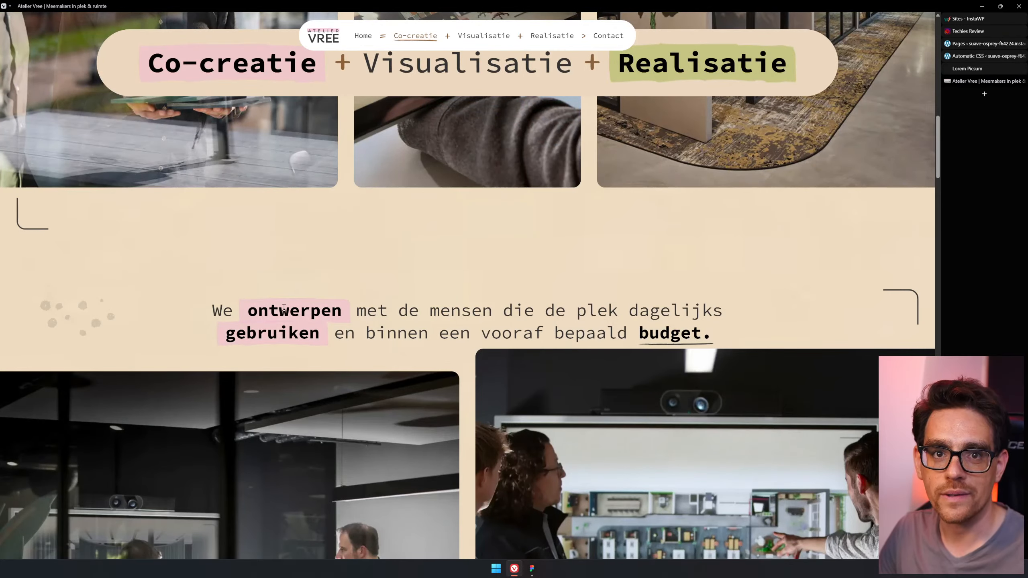
scroll(509, 305, down, 15)
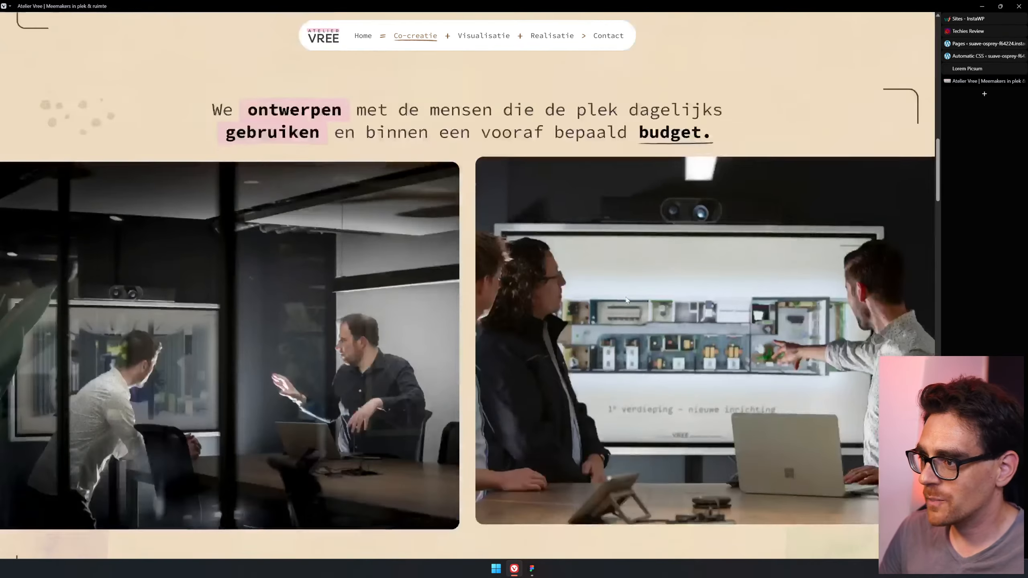
scroll(626, 301, down, 5)
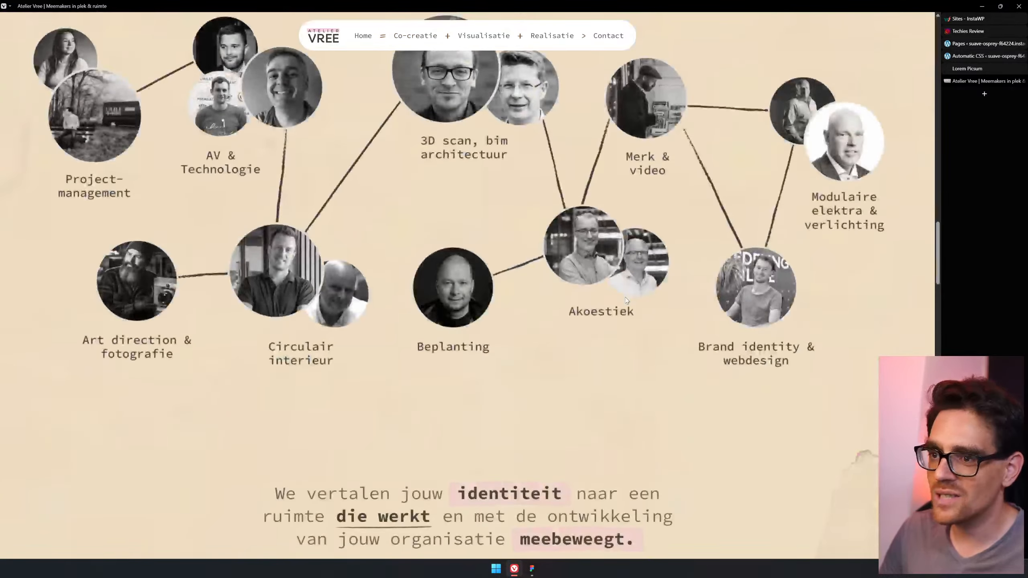
scroll(625, 296, down, 15)
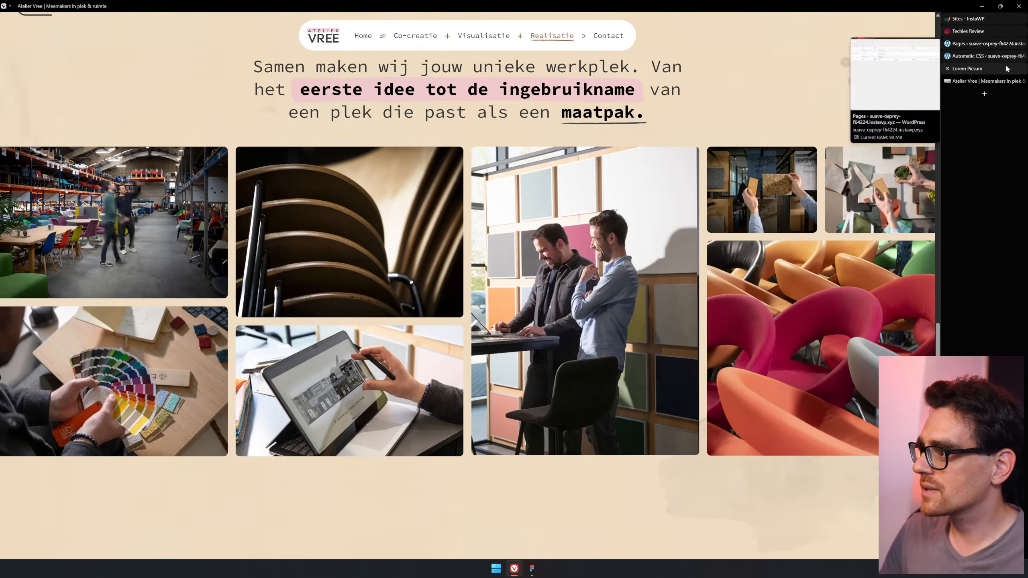
middle_click(986, 83)
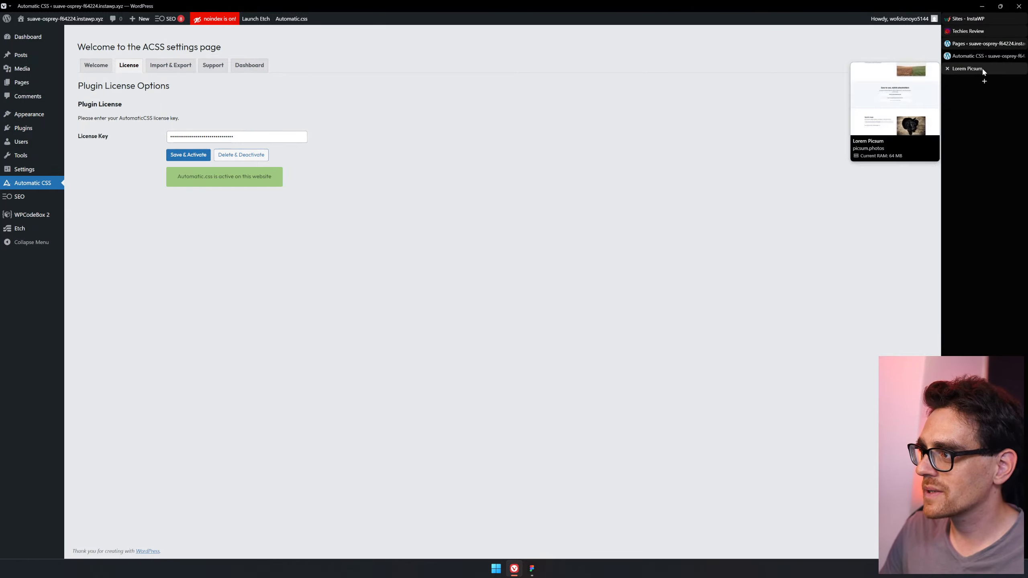
Close the Lorem Picsum tab and open the Home page in Etch from the WordPress Pages list
middle_click(982, 68)
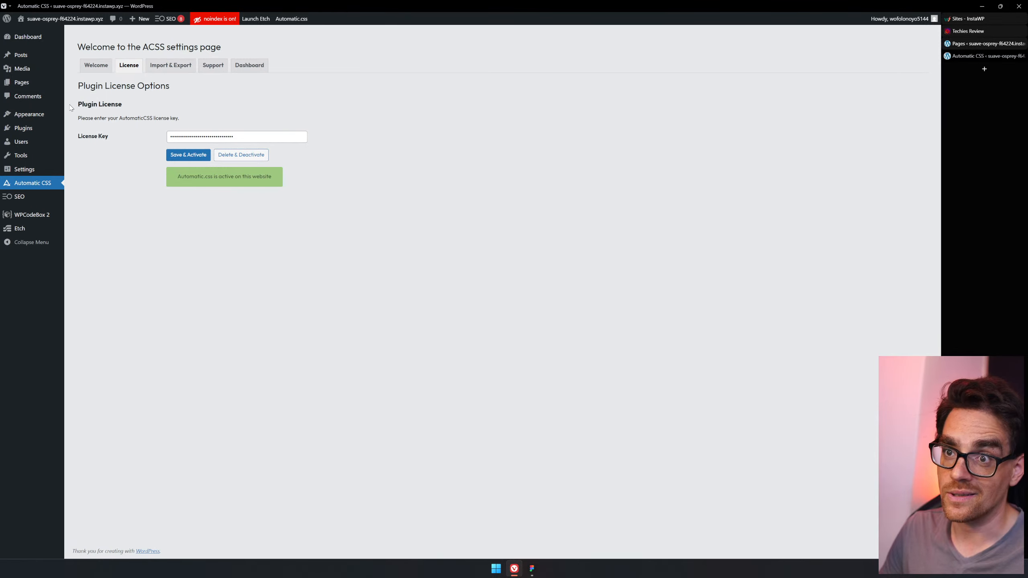
mouse_move(35, 83)
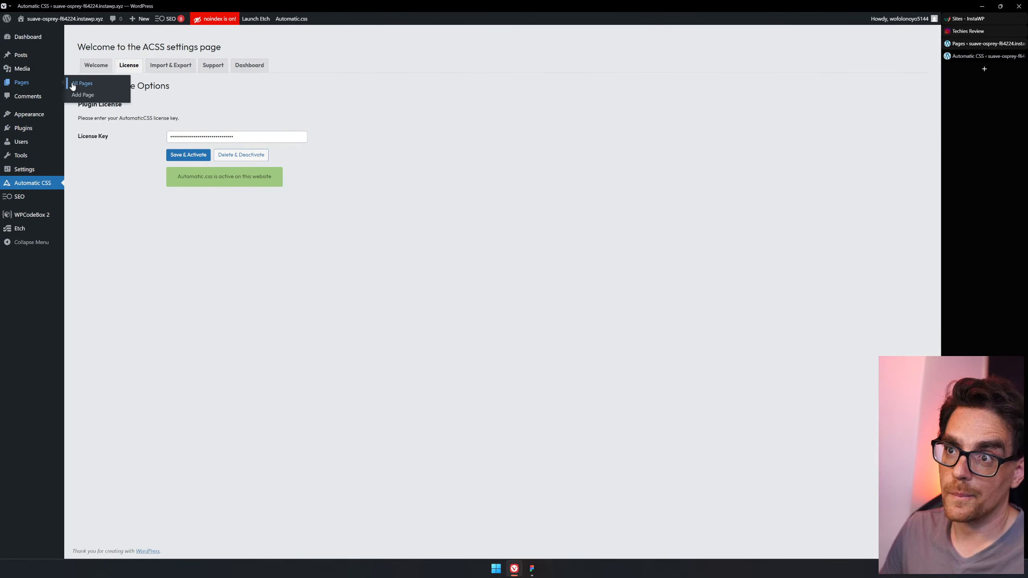
click(73, 84)
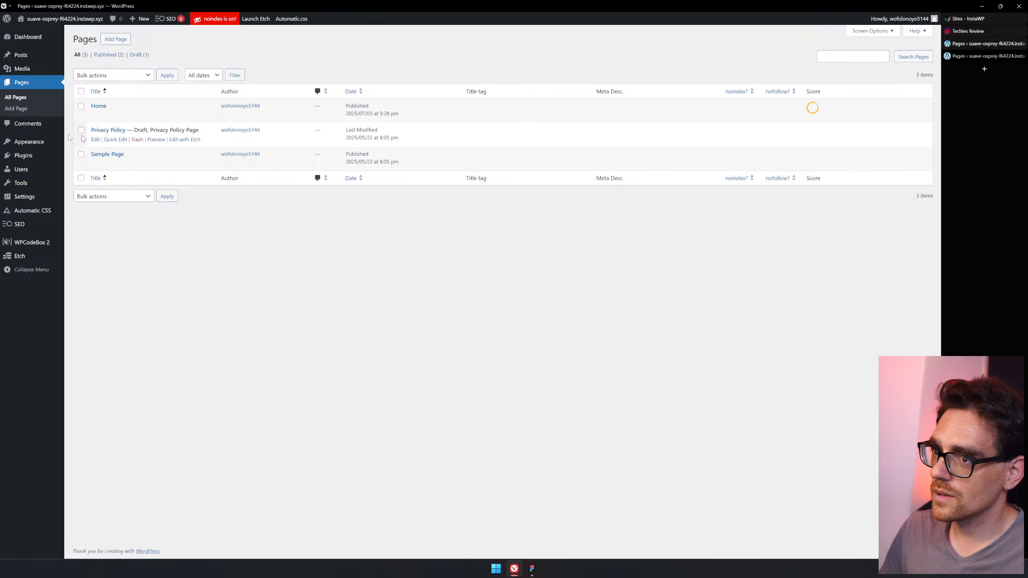
click(185, 114)
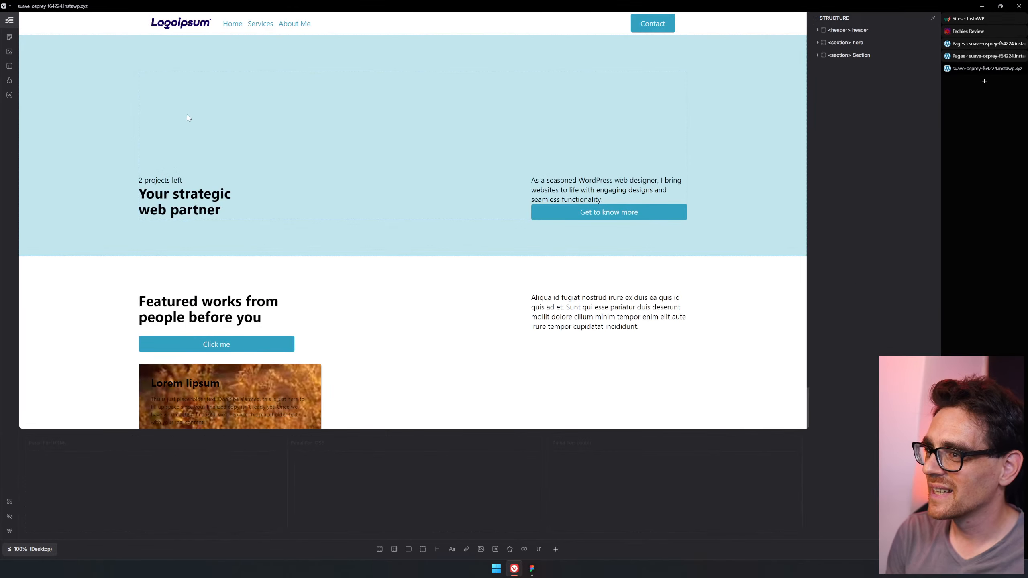
Try to open brantserfgoed.nl in a new browser tab
key(ctrl+t)
text(brb)
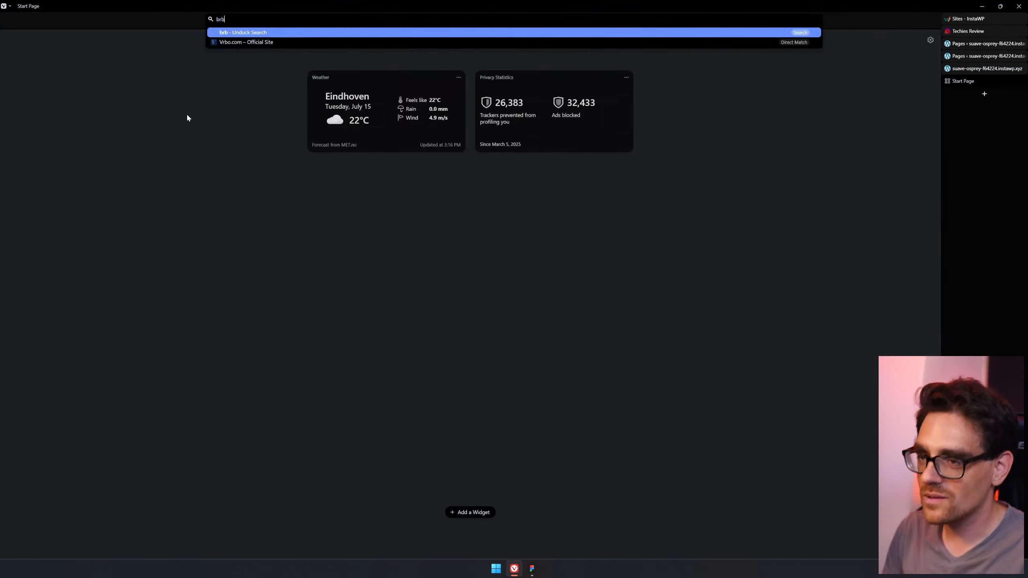
key(BackSpace)
text(a)
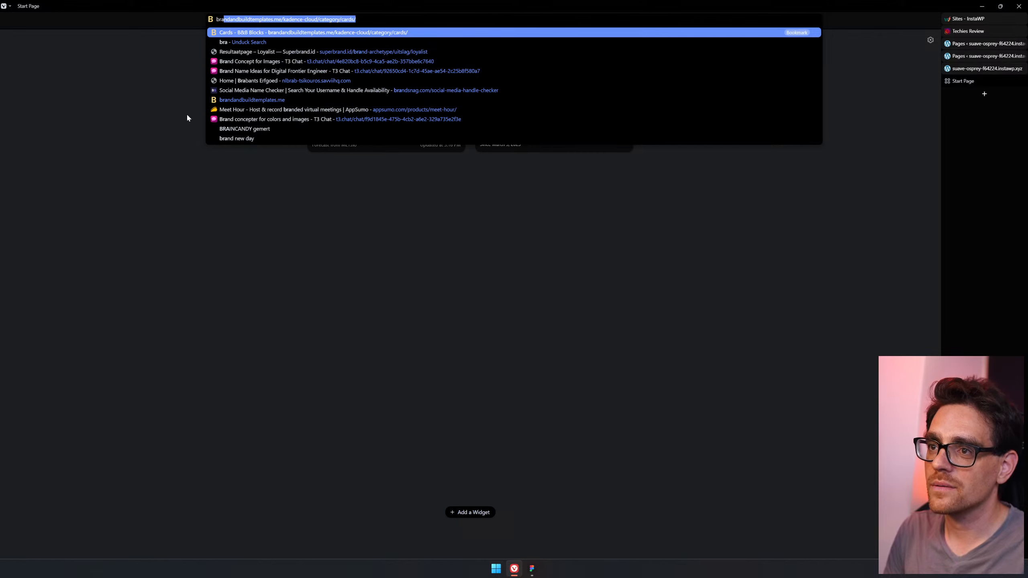
text(ntser)
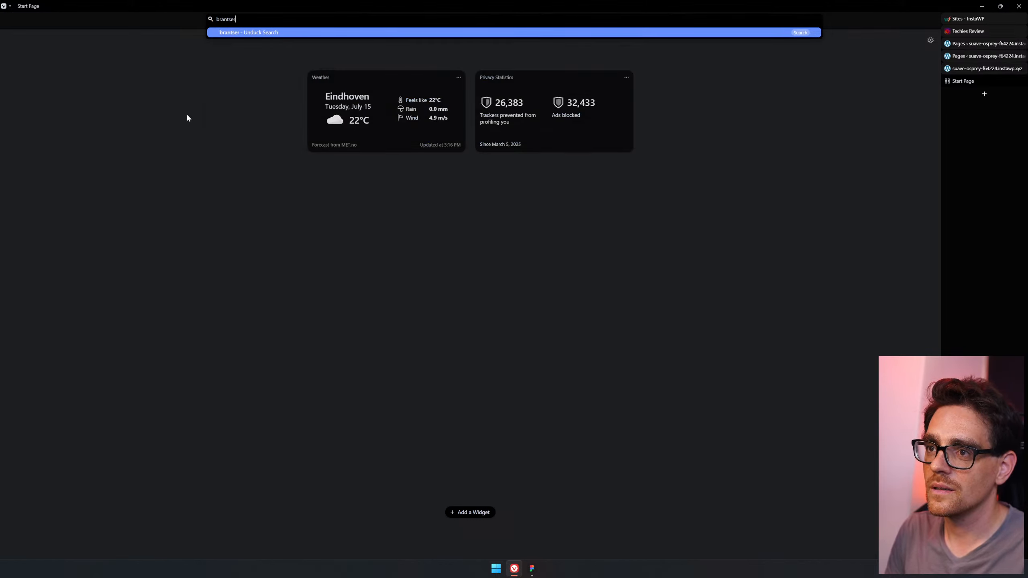
text(fgoed.nl)
key(Return)
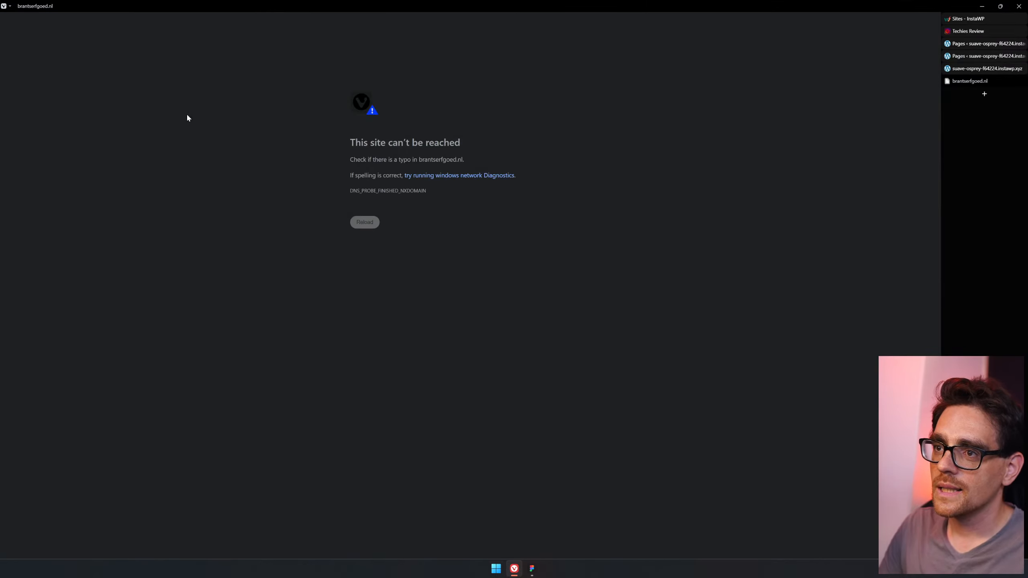
Search the web for brabants erfgoed and open the Brabants Erfgoed website
key(ctrl+l)
text(br)
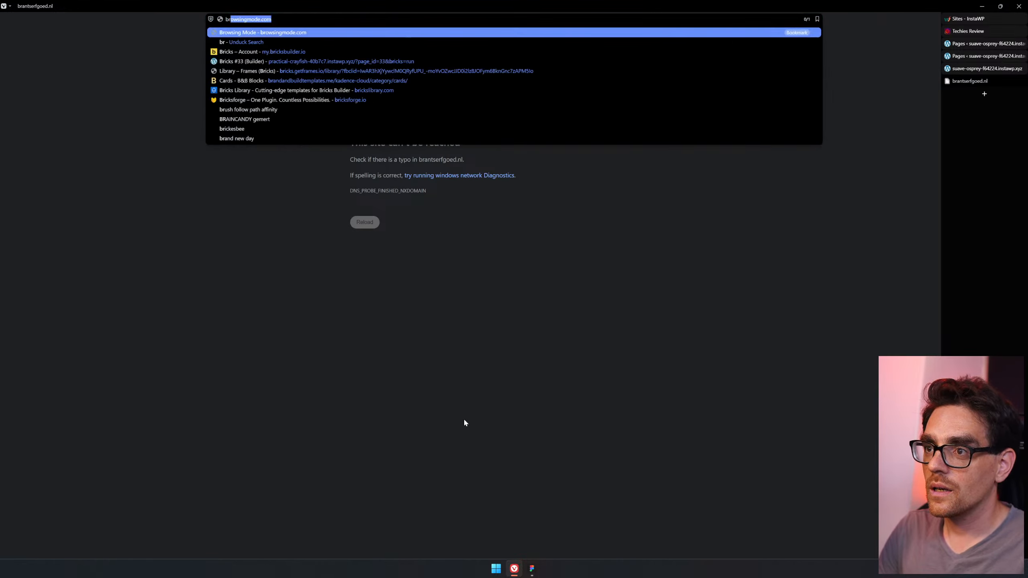
text(abant)
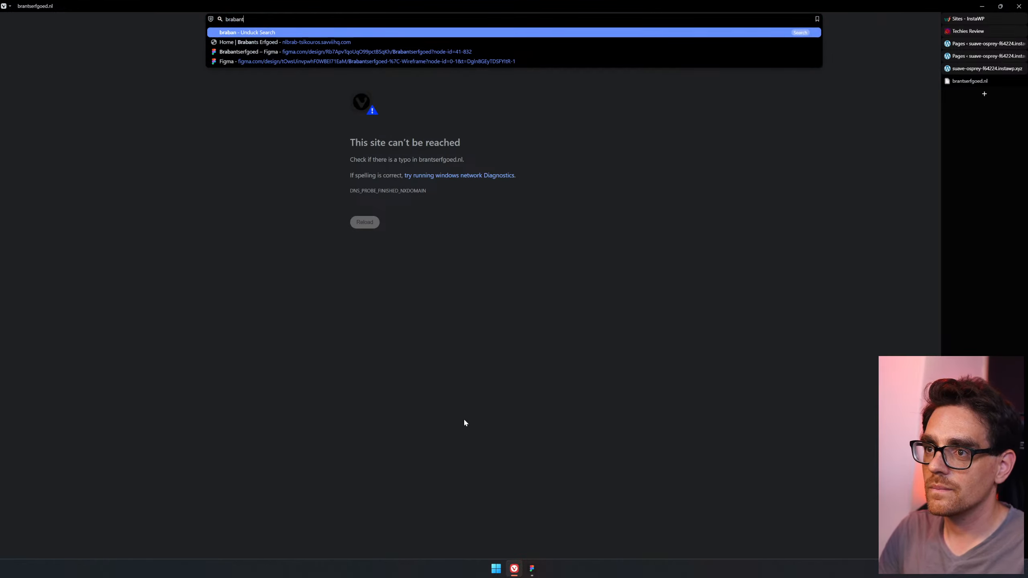
text(s erfgoed)
key(Return)
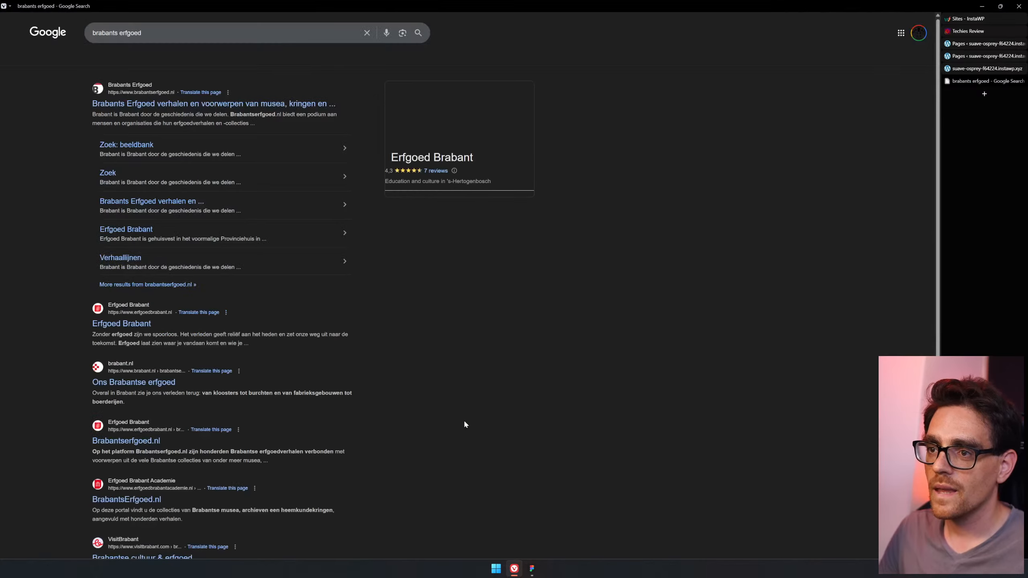
click(265, 124)
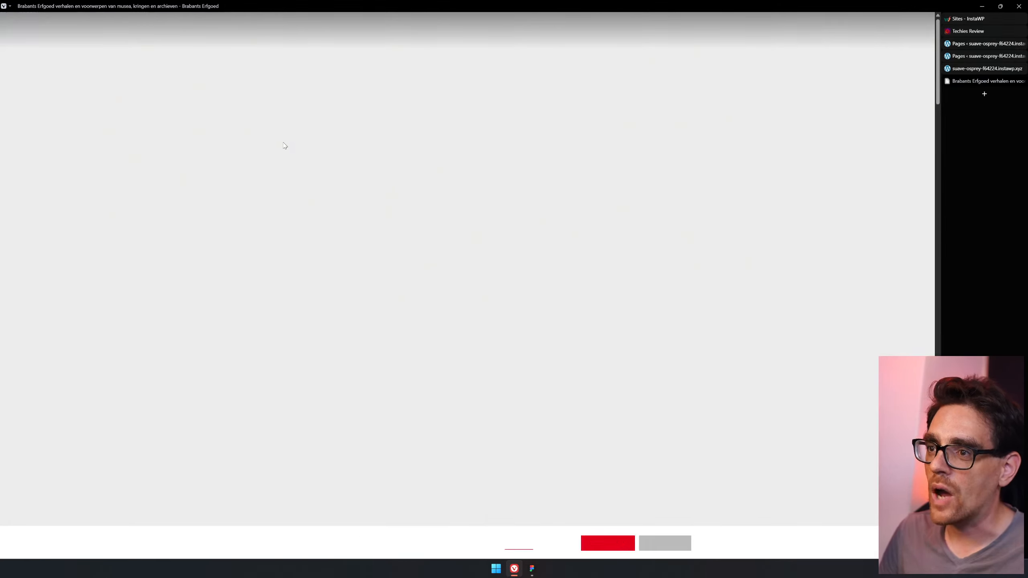
Examine the Brabants Erfgoed homepage's search band and Reizen article cards, and close its browser tab
scroll(494, 254, down, 5)
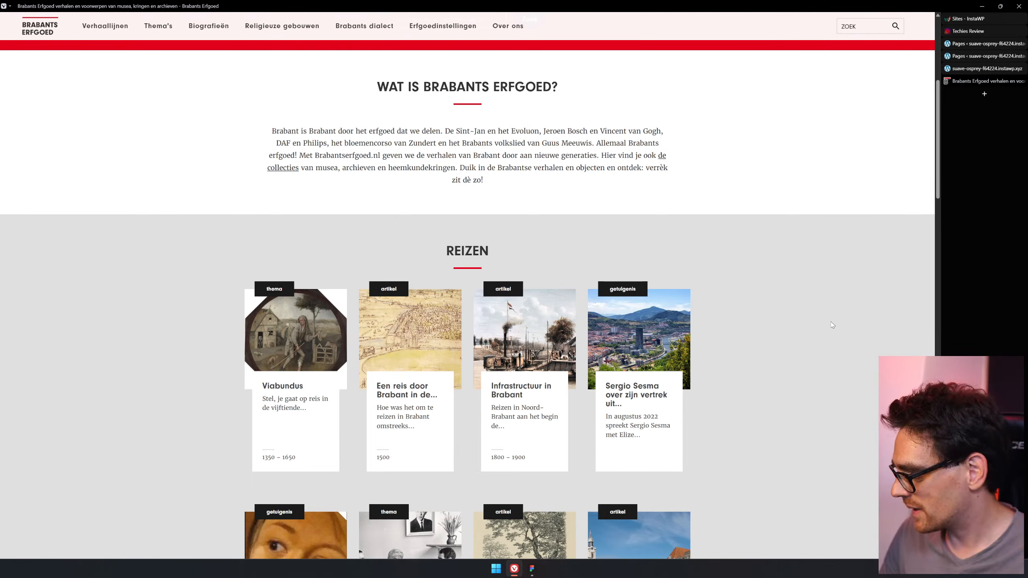
scroll(885, 138, up, 10)
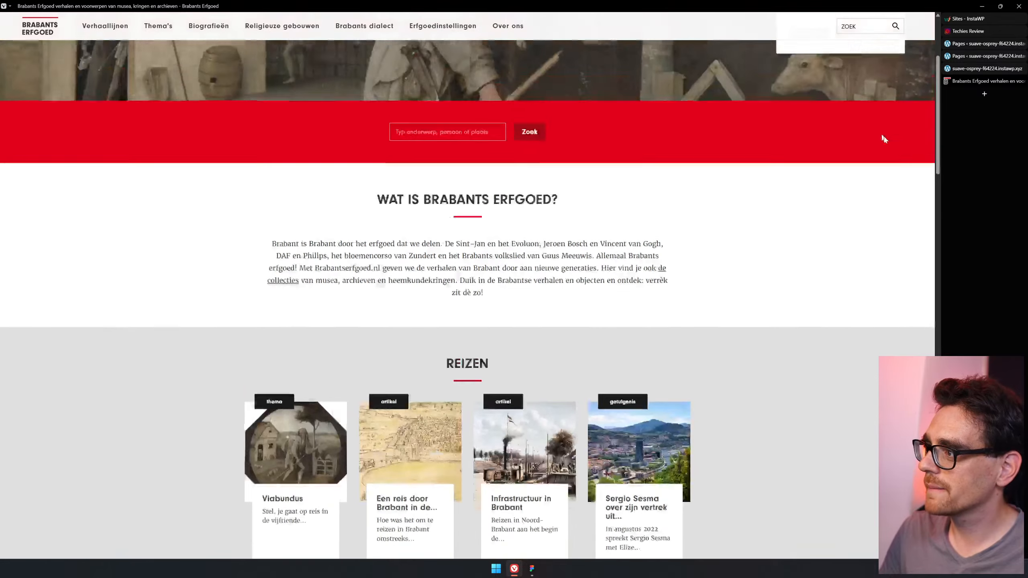
middle_click(959, 81)
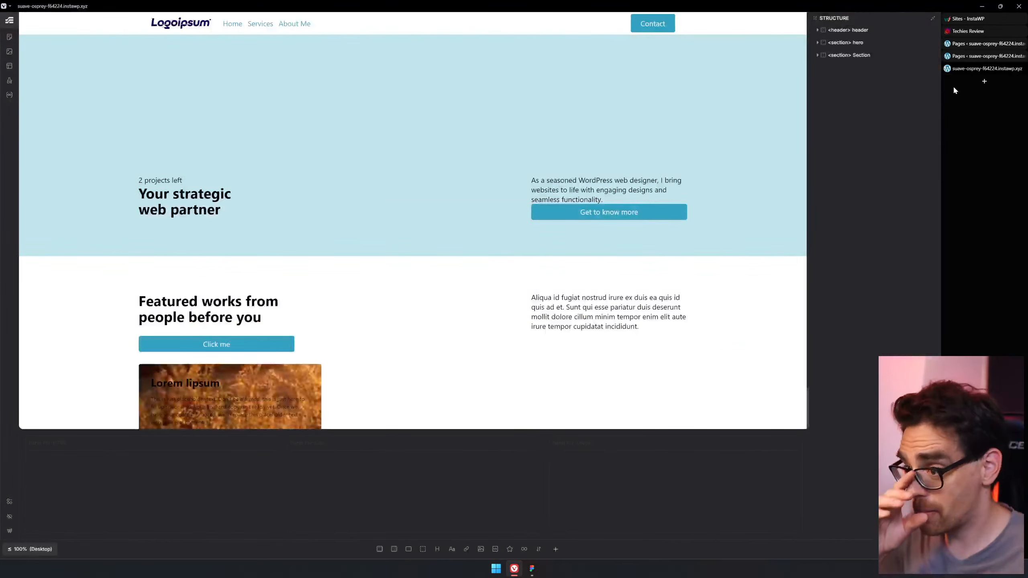
Inspect the HTML and CSS of the featured works container and its cards grid
scroll(334, 281, down, 1)
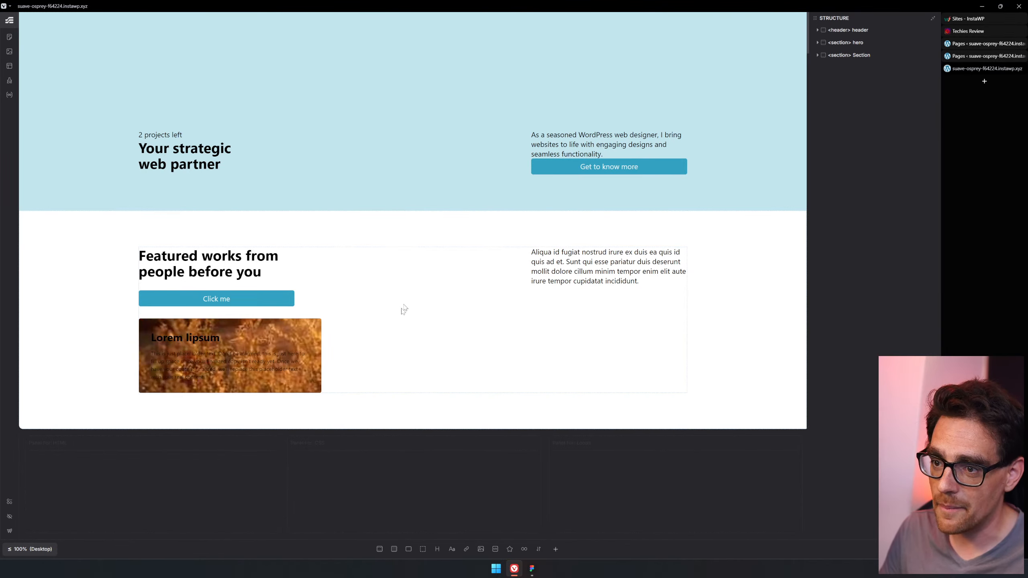
click(290, 319)
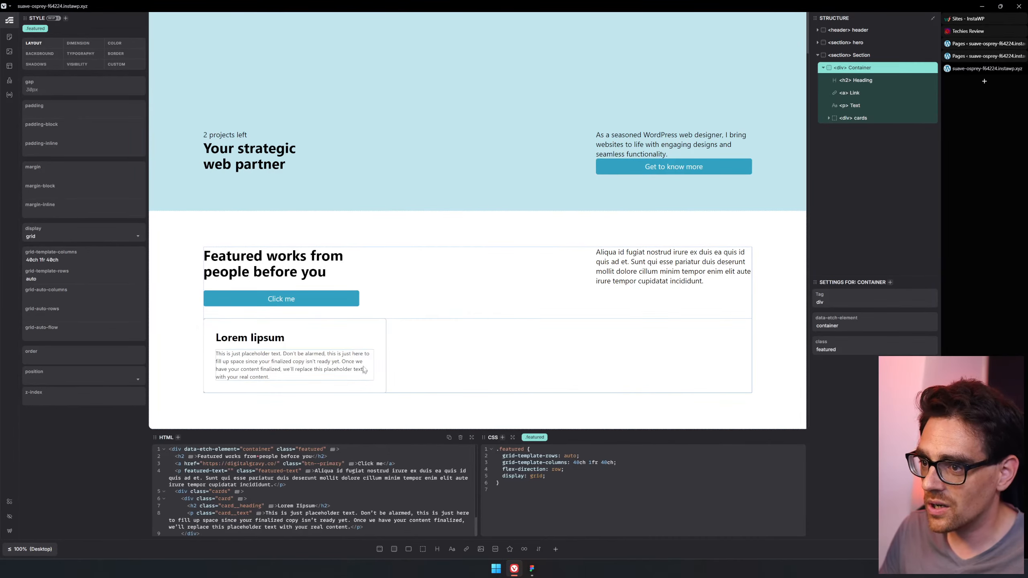
click(853, 118)
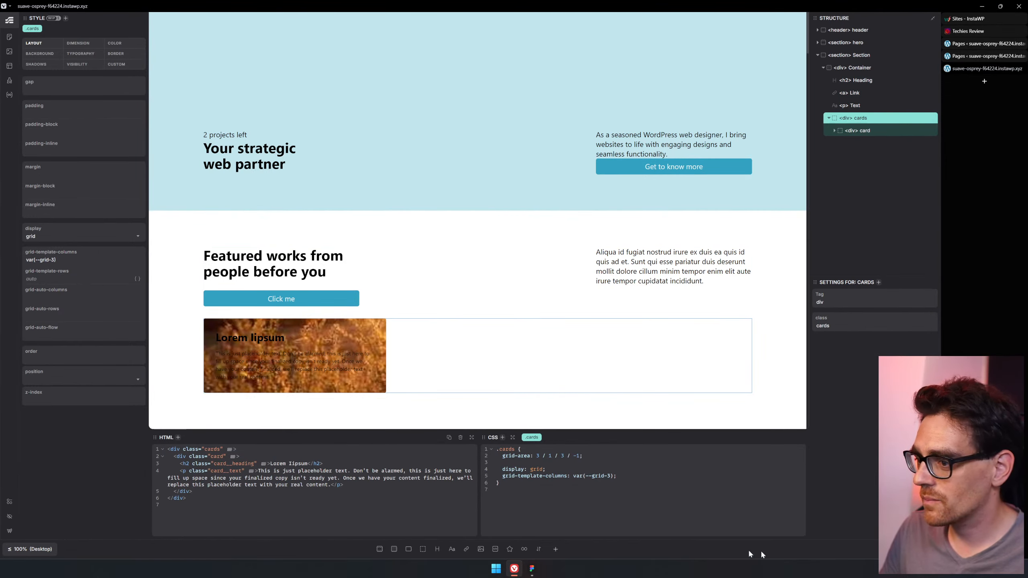
click(9, 501)
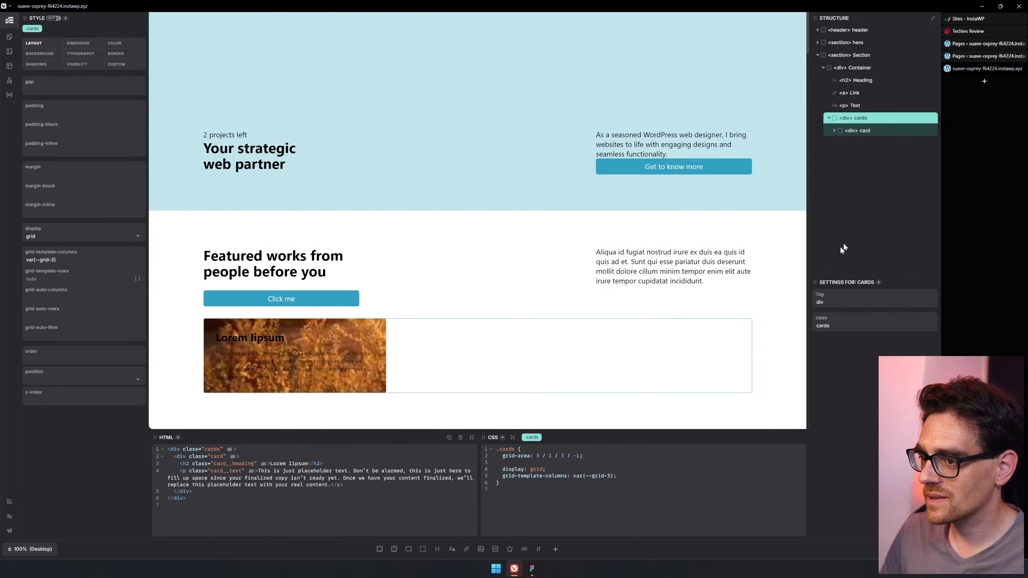
Copy the four background declarations of the .card rule and add a nested &:hover block below background-size
click(859, 134)
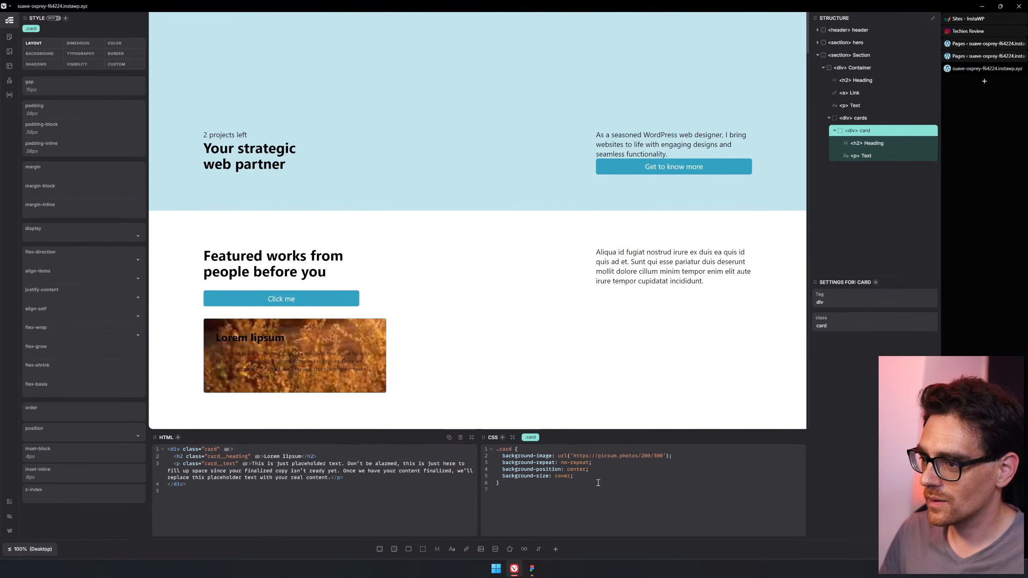
drag(599, 478, 478, 458)
key(ctrl+c)
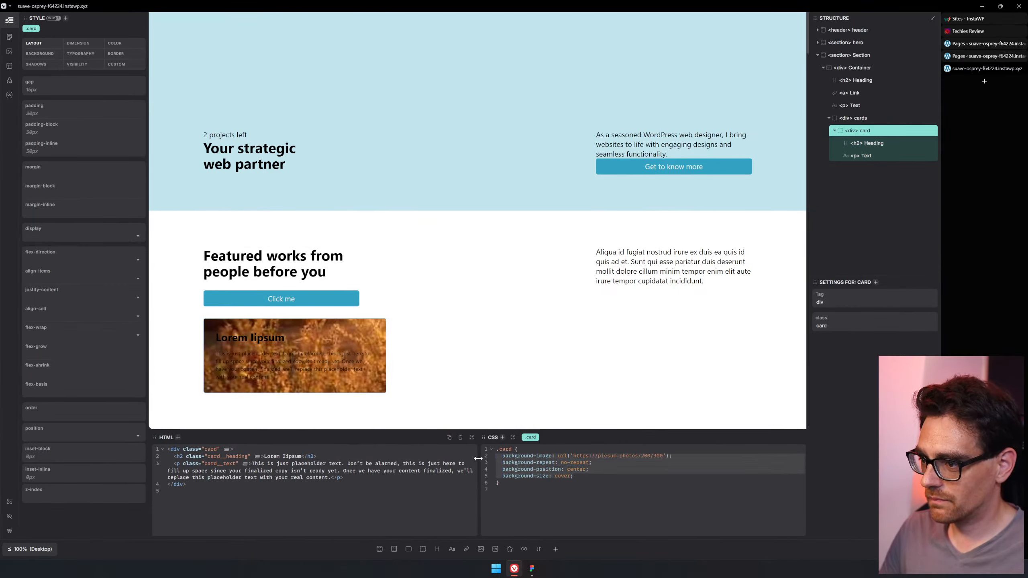
click(586, 477)
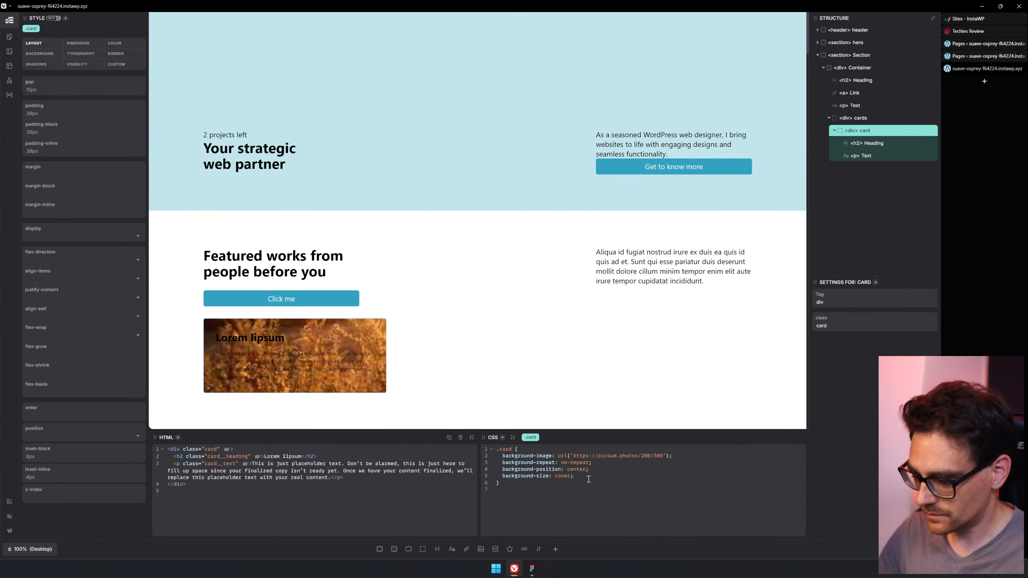
text(&:hove)
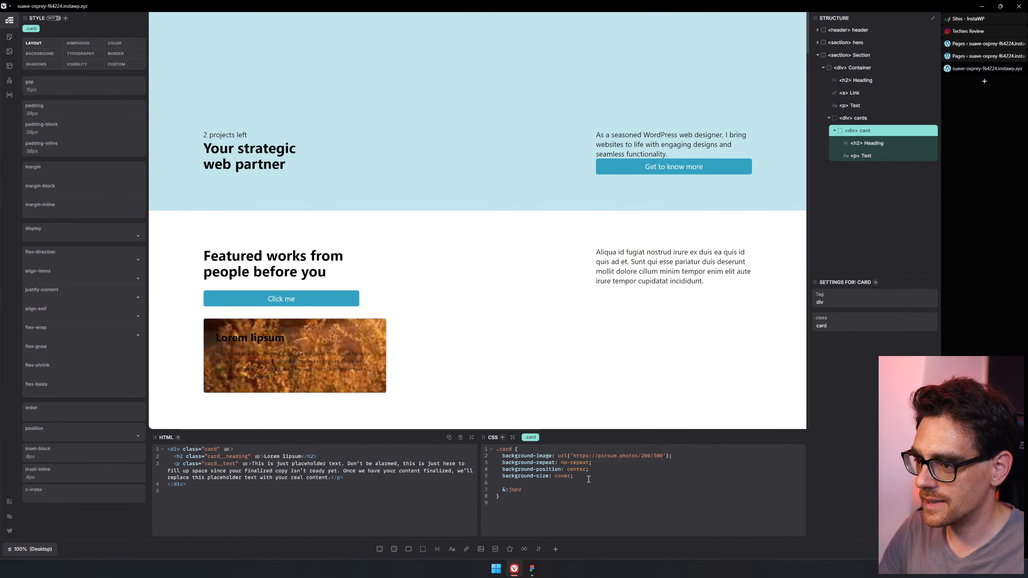
key(BackSpace)
key(BackSpace)
key(BackSpace)
text(hover{)
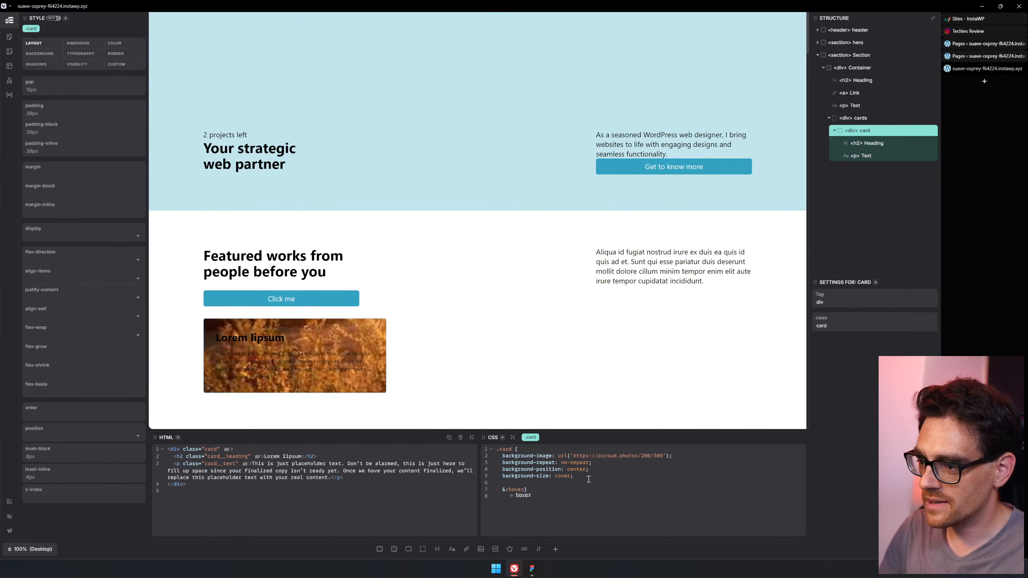
key(Return)
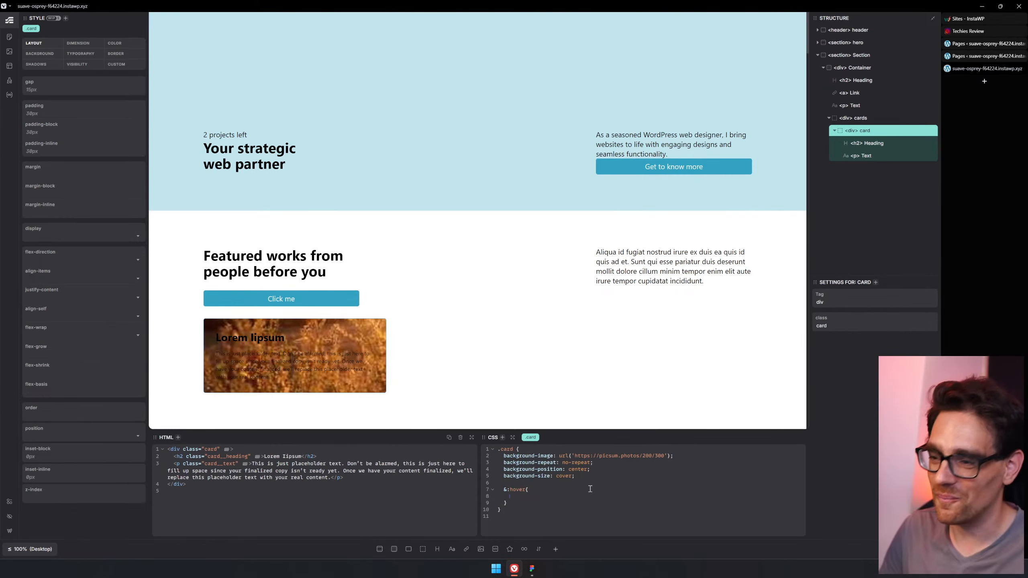
Paste the copied background declarations into the &:hover block and align their indentation
key(ctrl+v)
drag(575, 517, 493, 501)
key(Tab)
click(521, 503)
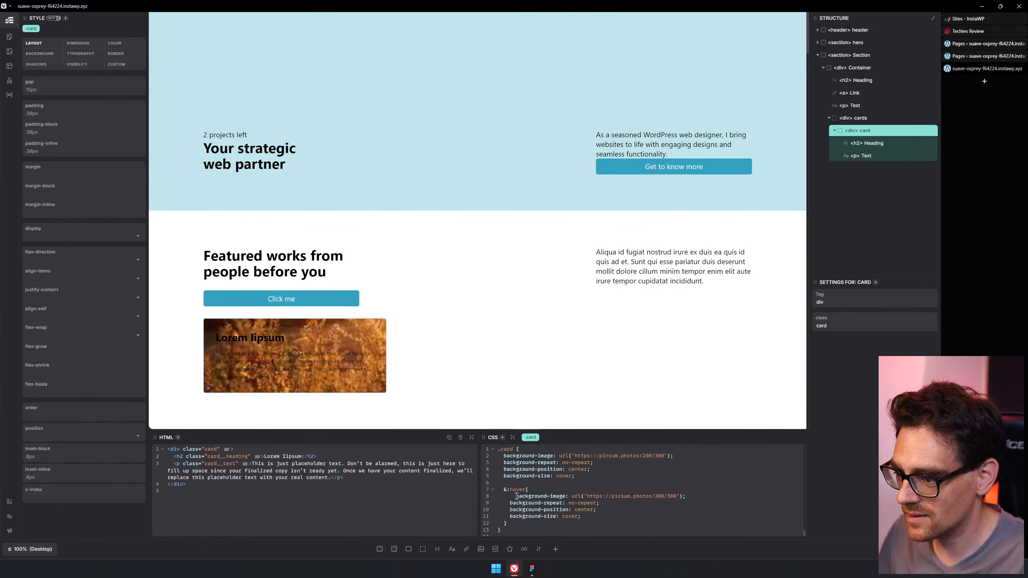
click(517, 496)
key(shift+Tab)
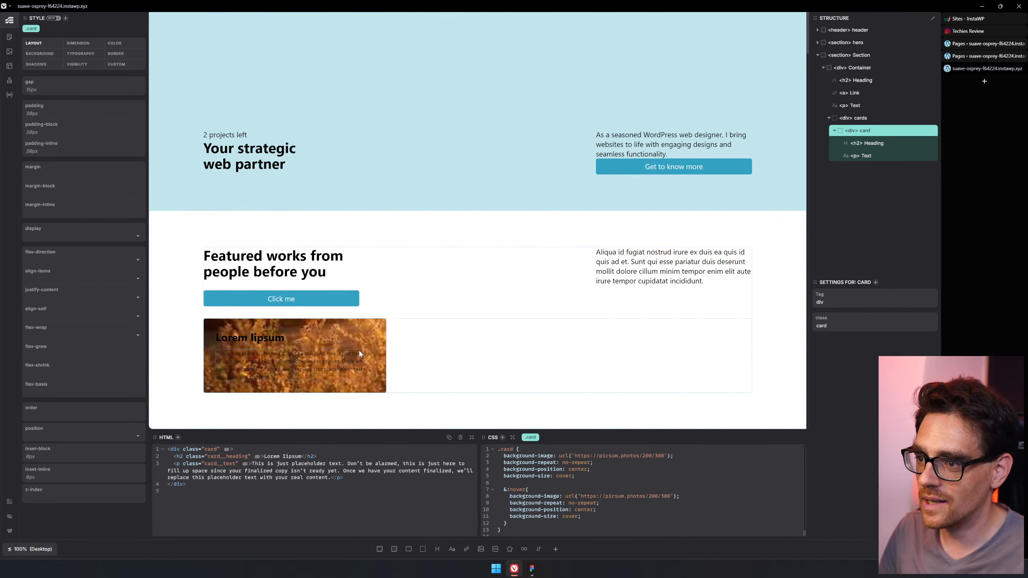
Compare the .card background and hover CSS with the featured works cards in the Figma design
scroll(574, 457, down, 1)
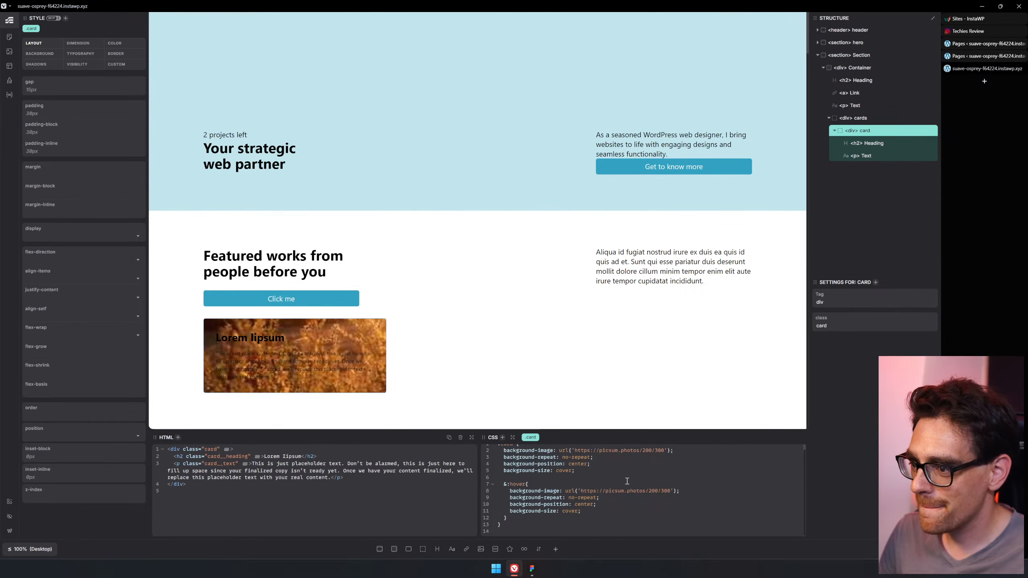
scroll(628, 484, up, 1)
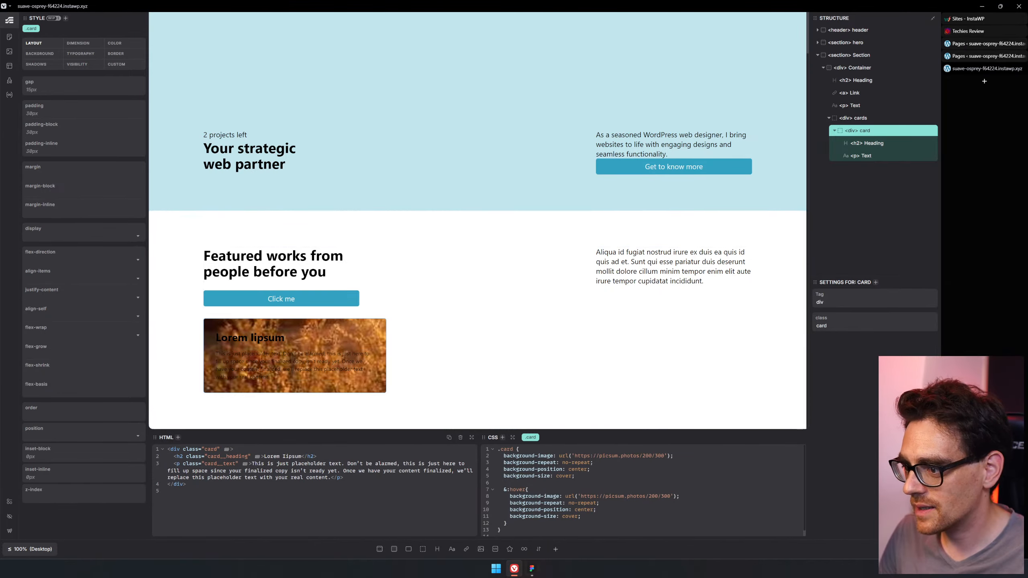
click(532, 569)
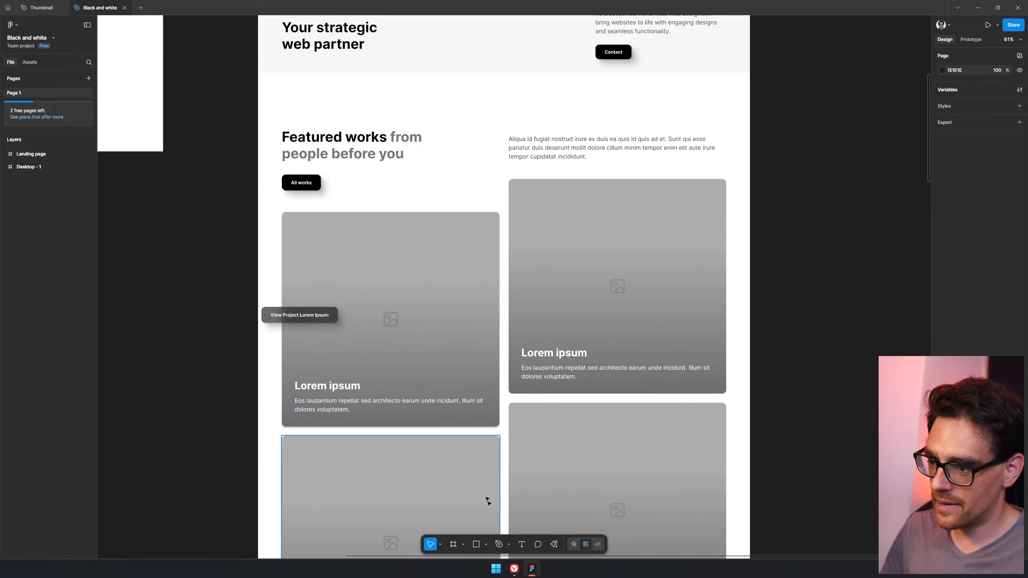
click(514, 568)
scroll(622, 496, down, 1)
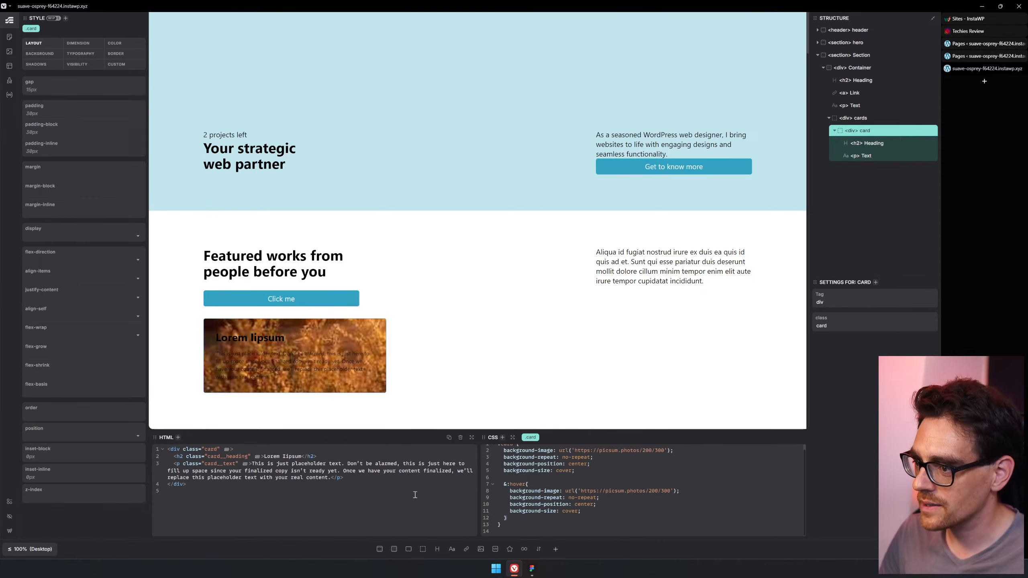
scroll(660, 475, up, 1)
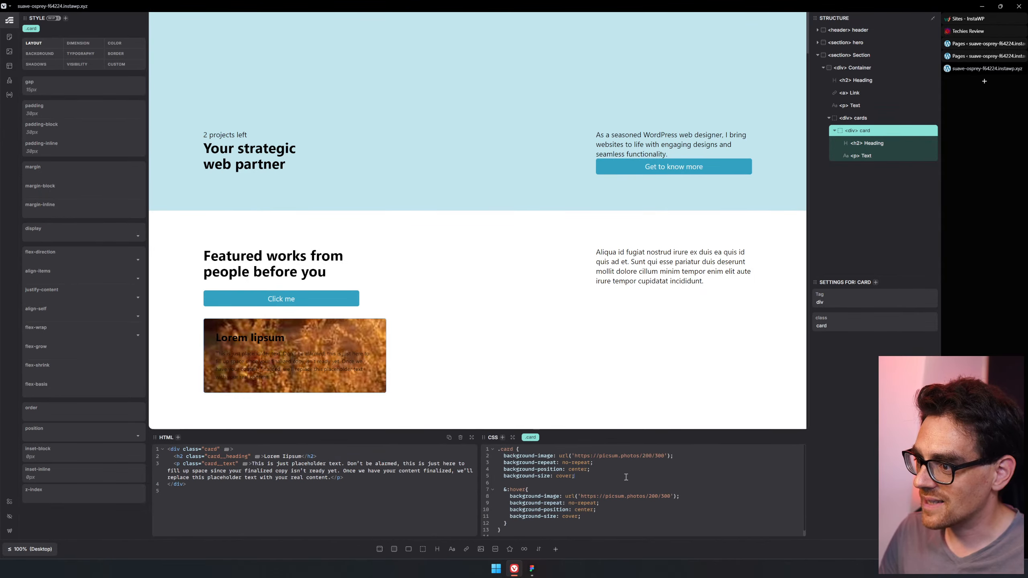
drag(576, 476, 470, 455)
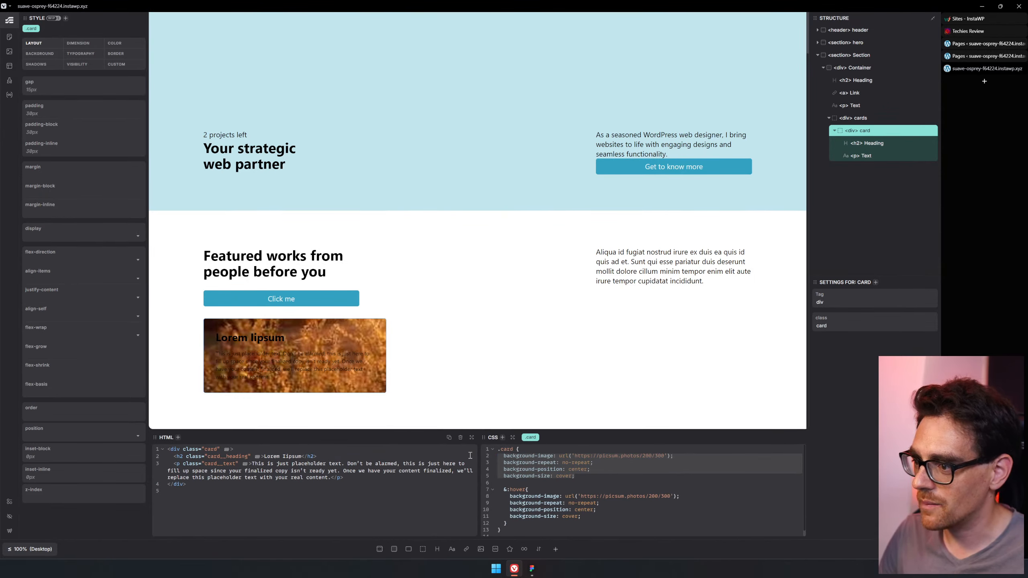
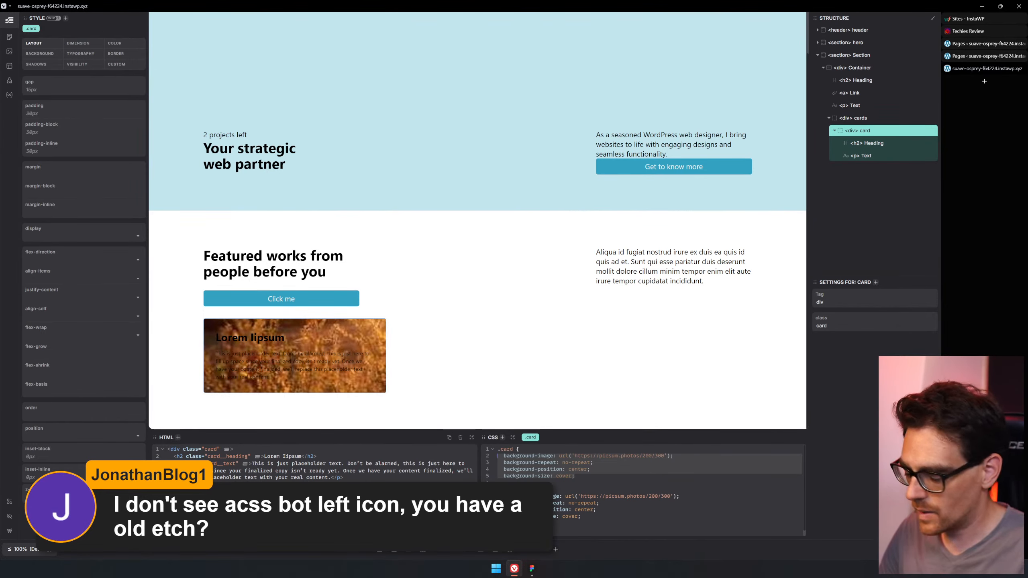
Open the Automatic CSS license settings in the WordPress admin and check the plugin's activation status
click(987, 44)
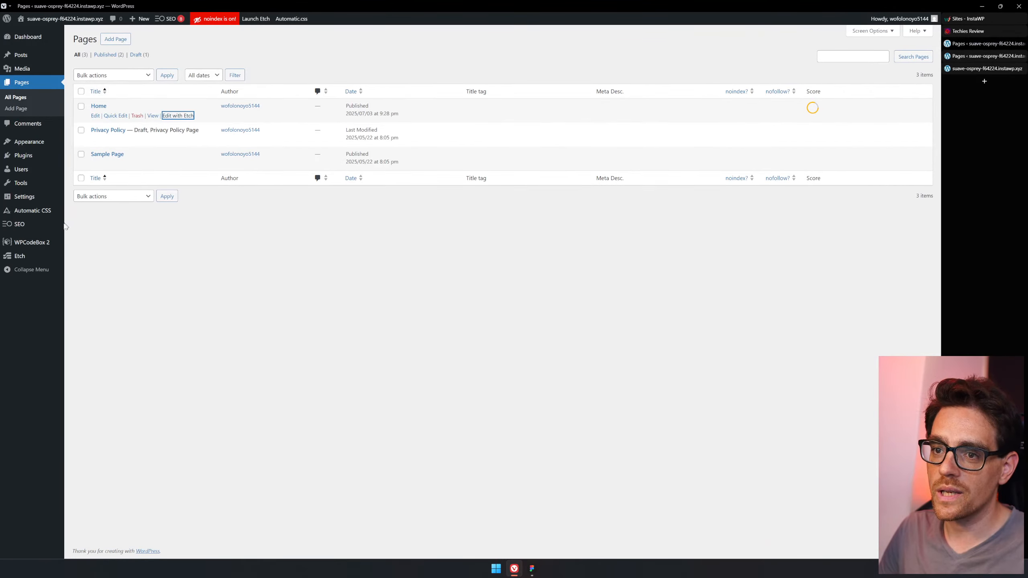
click(37, 218)
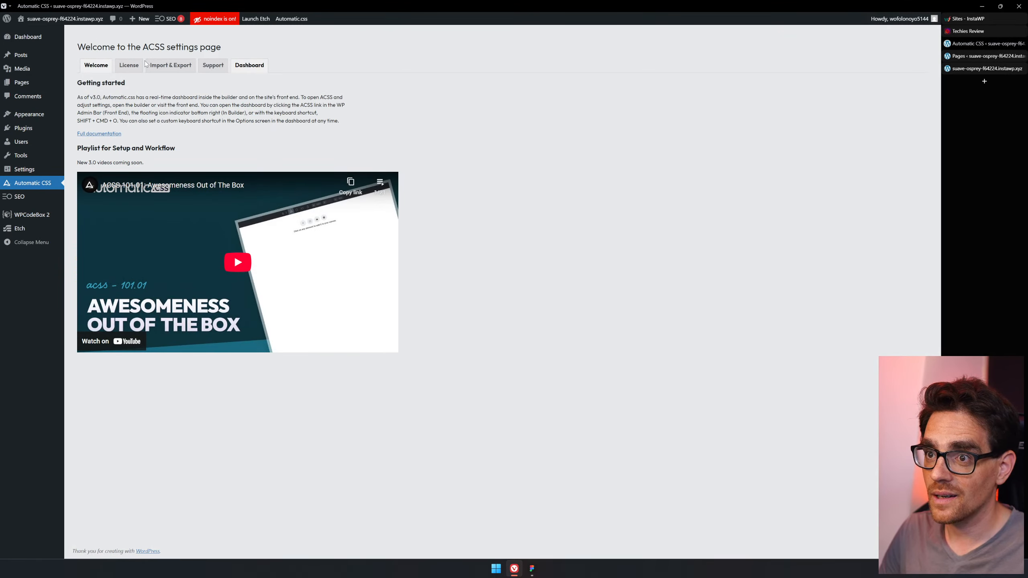
click(132, 66)
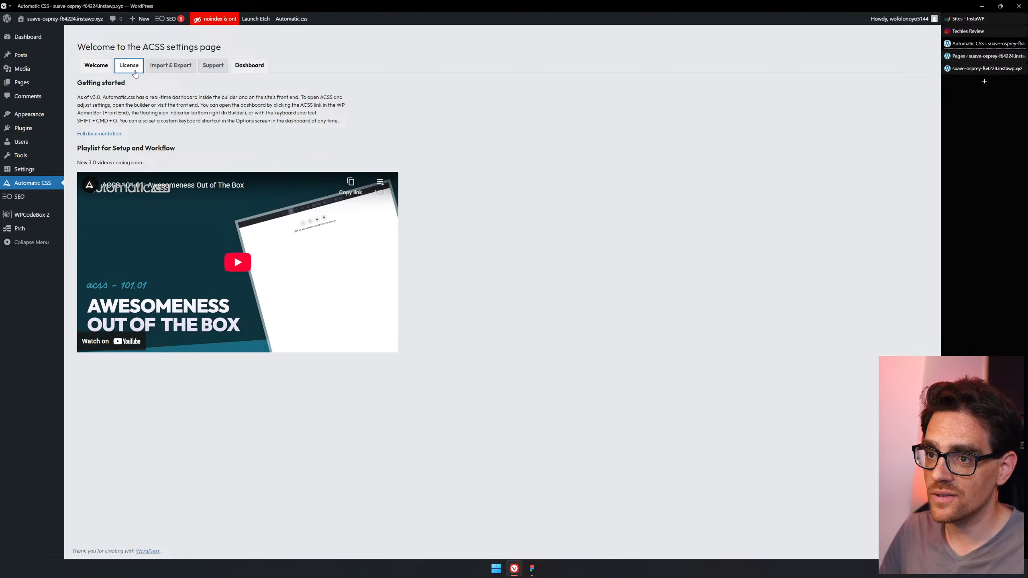
drag(171, 181, 79, 134)
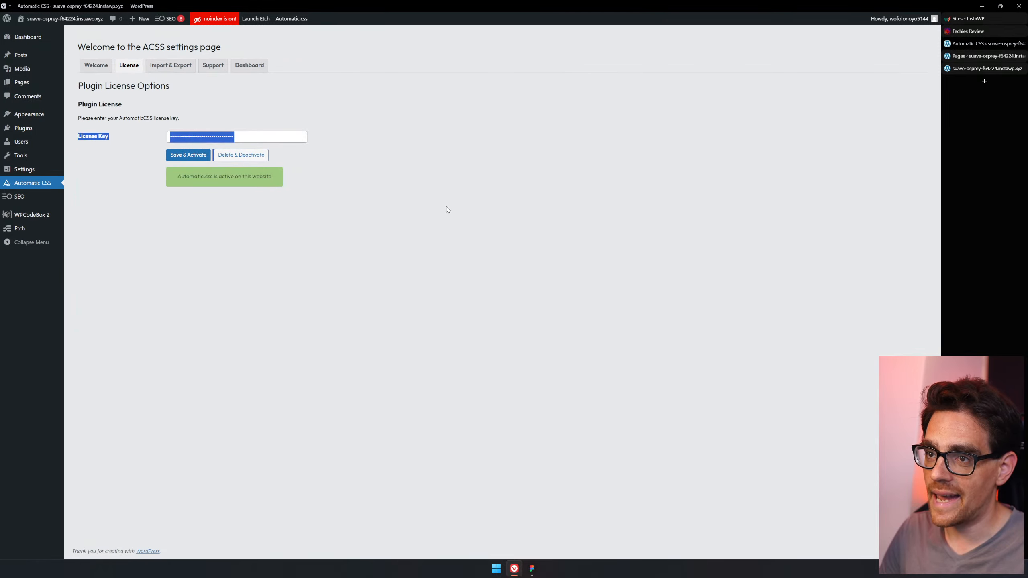
click(449, 211)
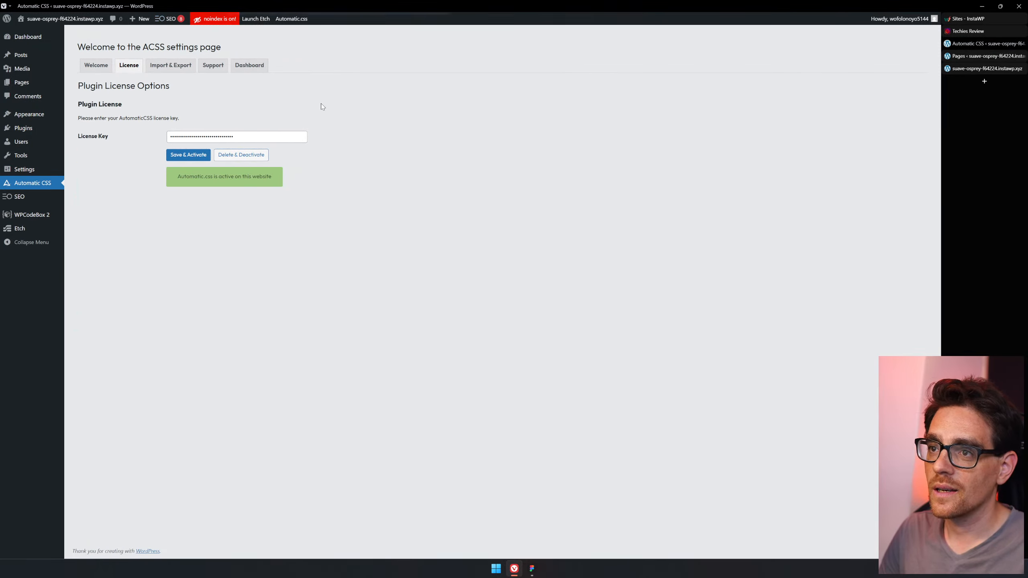
Compare the web address of the Automatic CSS license page with that of the Etch builder page
key(ctrl+l)
double_click(249, 19)
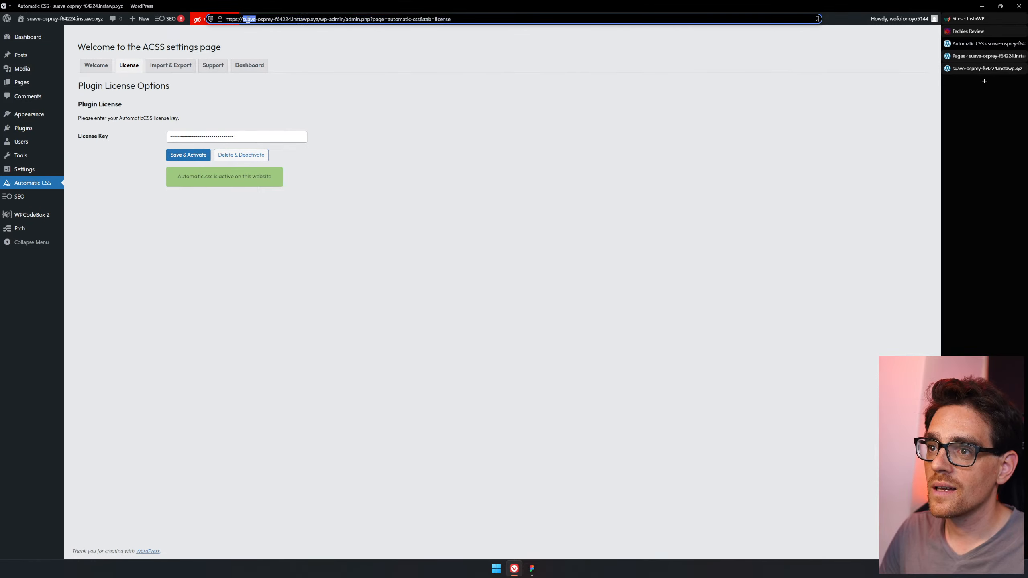
click(988, 57)
click(992, 44)
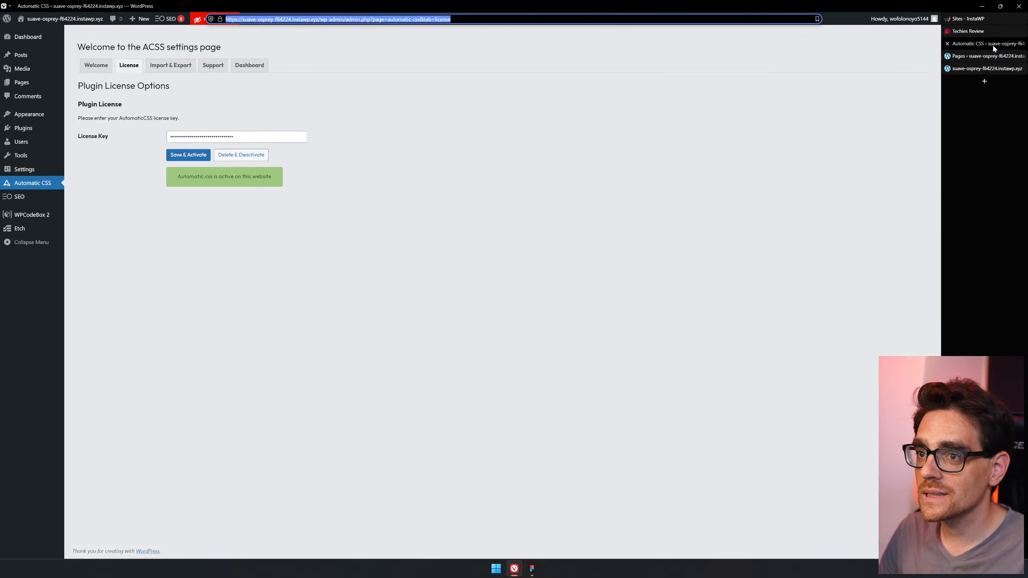
click(989, 68)
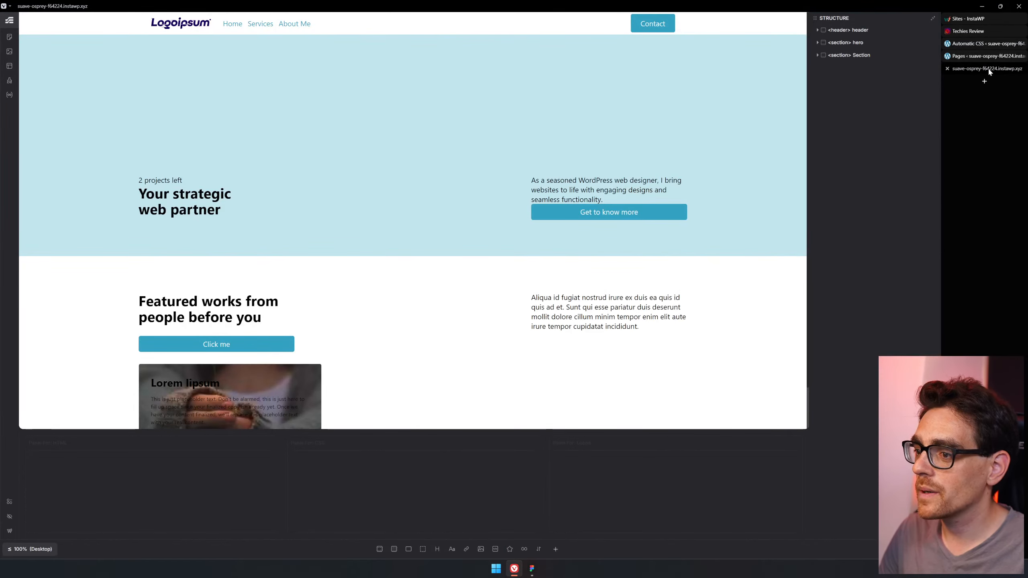
key(ctrl+l)
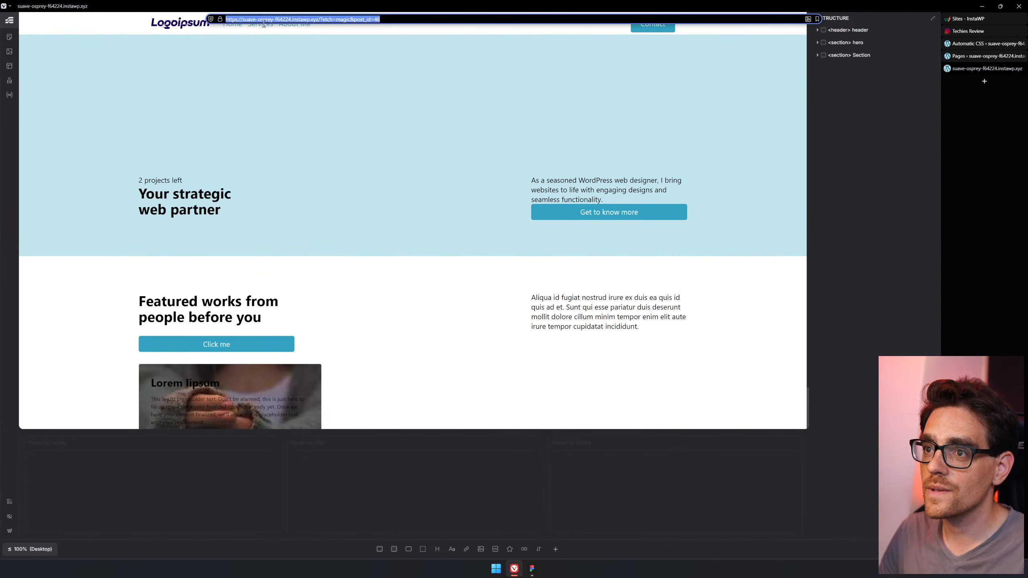
Select the featured works card in Etch and close the Automatic CSS and Pages browser tabs
click(296, 389)
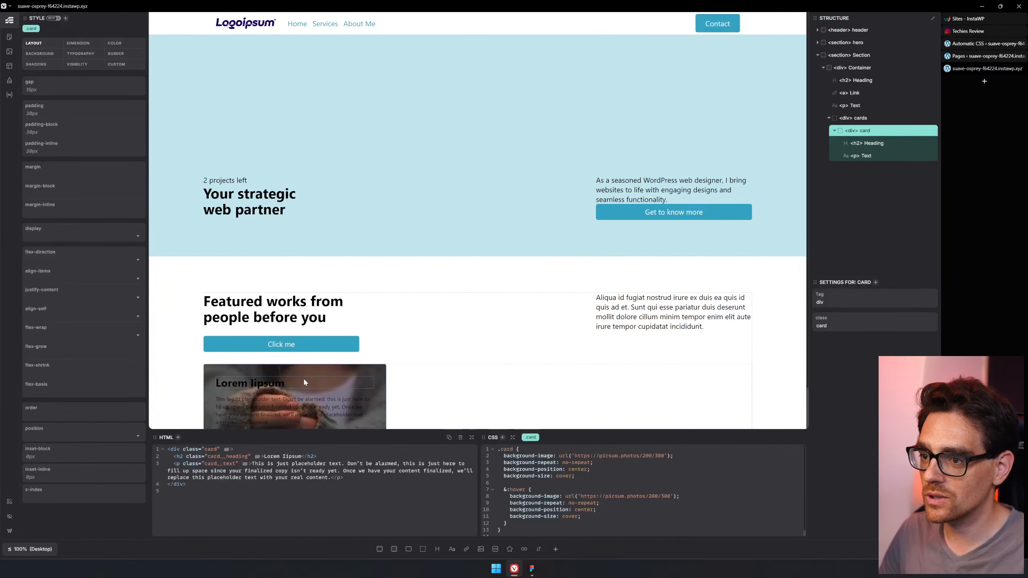
click(984, 43)
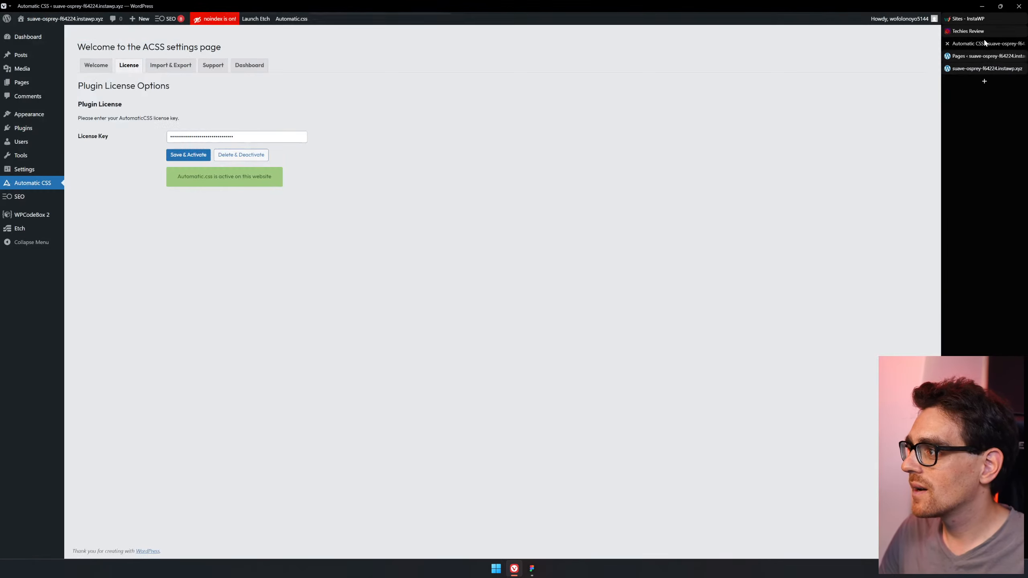
middle_click(984, 43)
middle_click(984, 43)
click(986, 44)
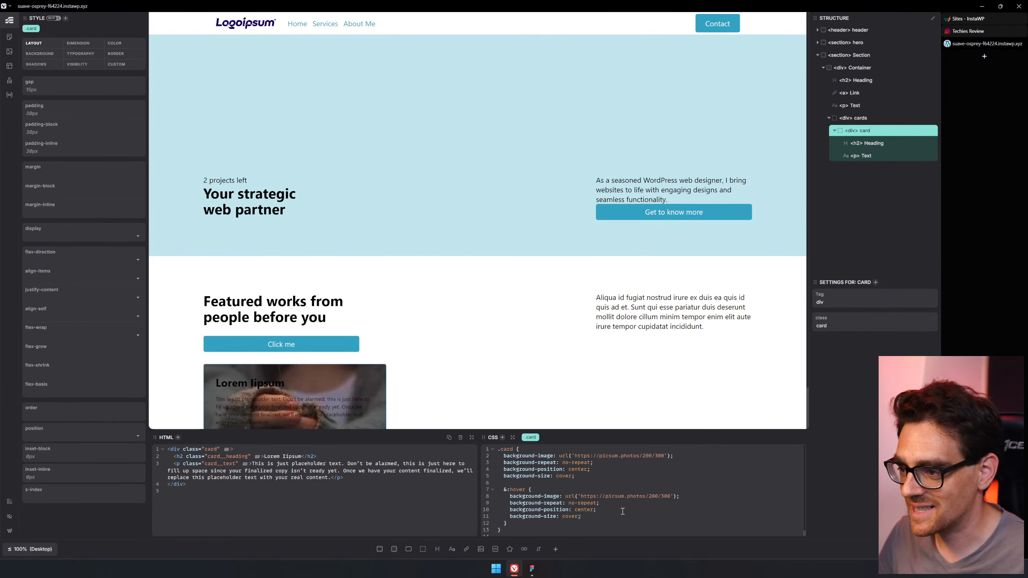
Try adding padding-top: 20vh to the .card rule below the &:hover block
scroll(619, 502, down, 1)
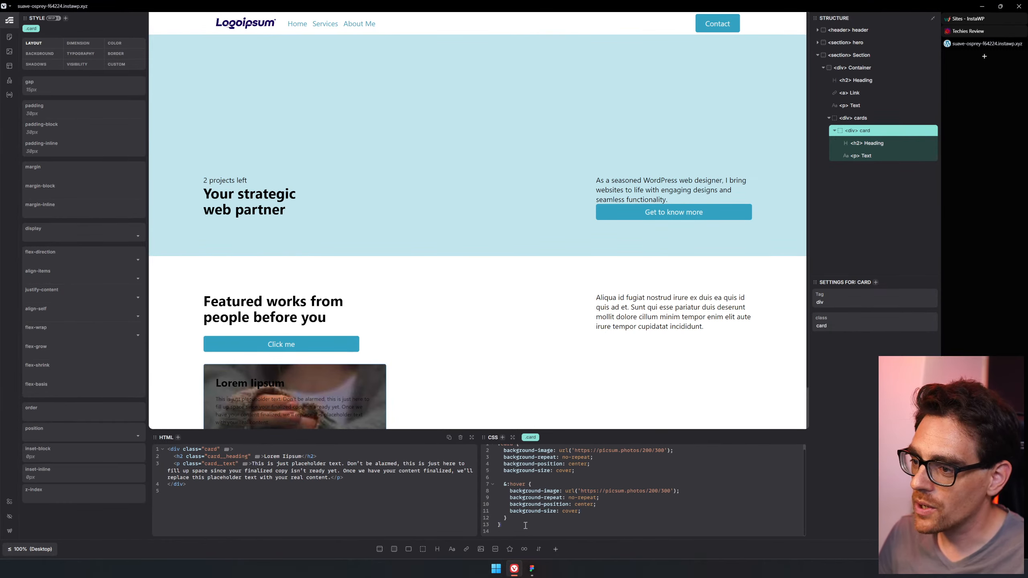
scroll(287, 332, down, 2)
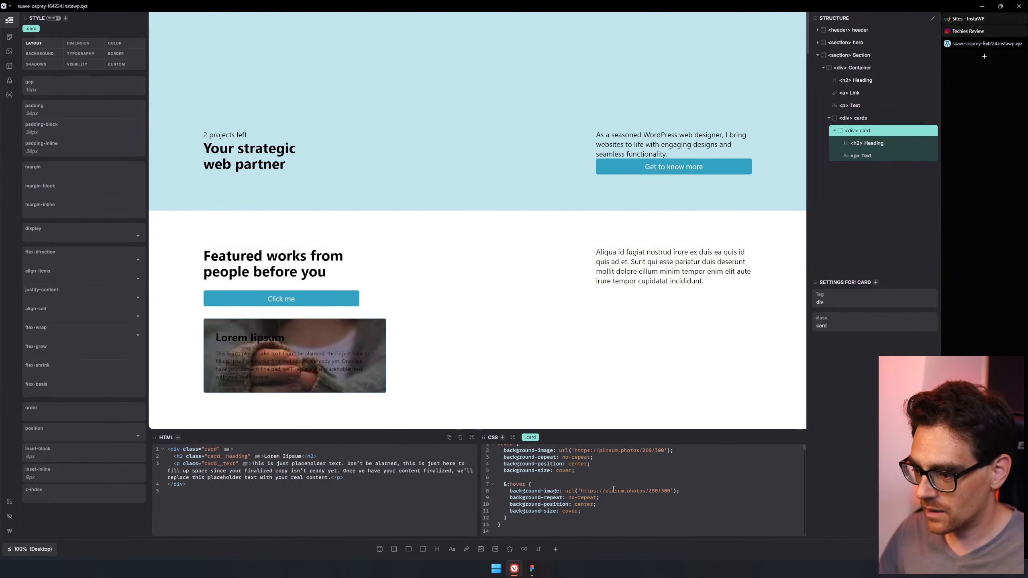
key(Return)
key(Return)
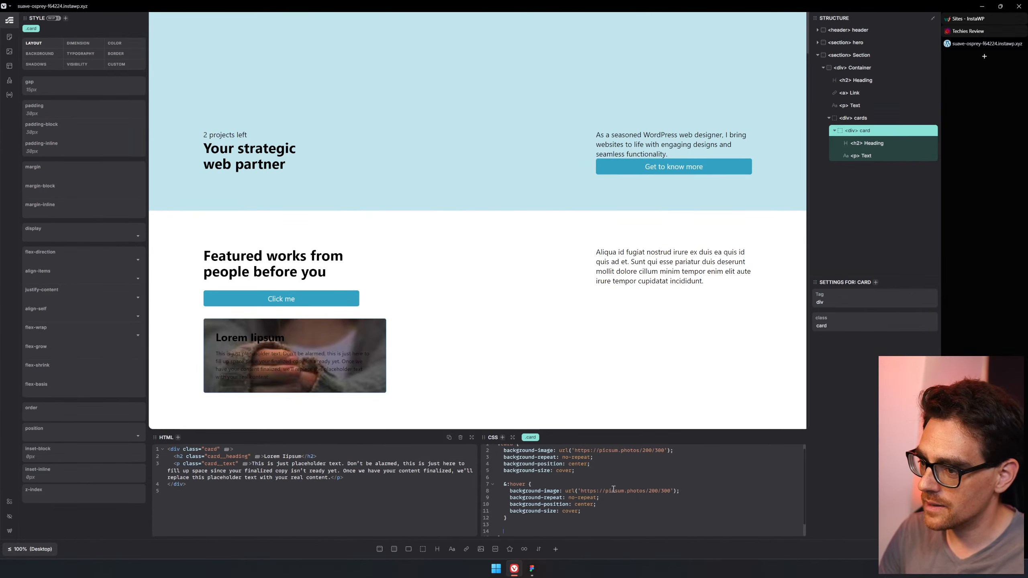
key(ctrl+z)
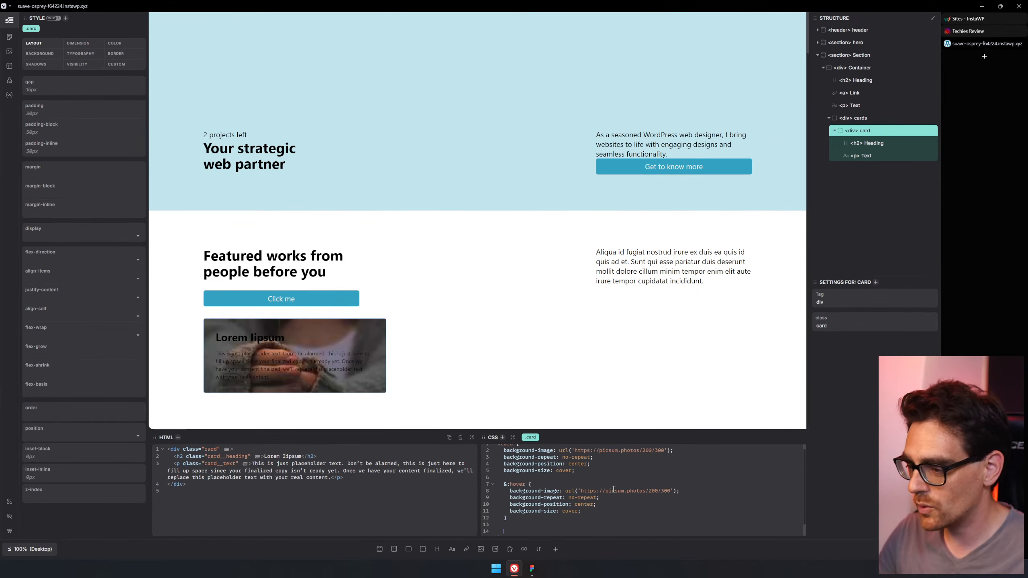
key(Return)
key(Return)
text(padding:)
key(BackSpace)
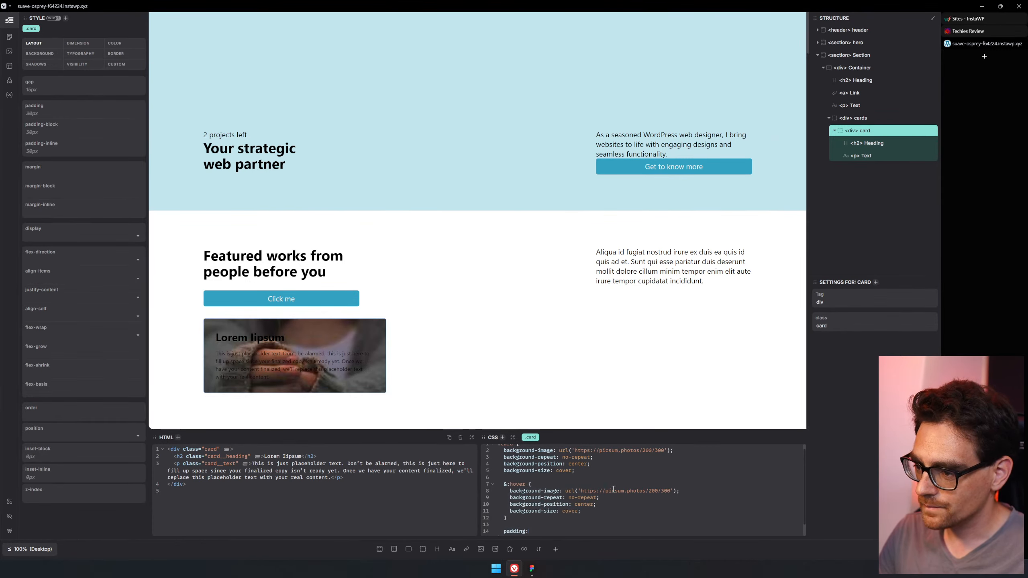
key(BackSpace)
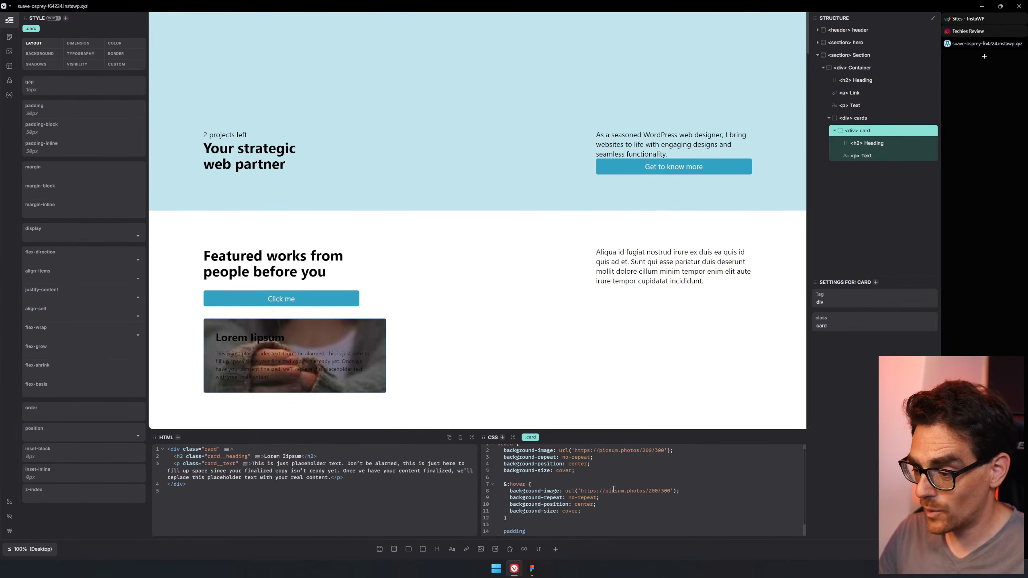
text(-top)
key(Return)
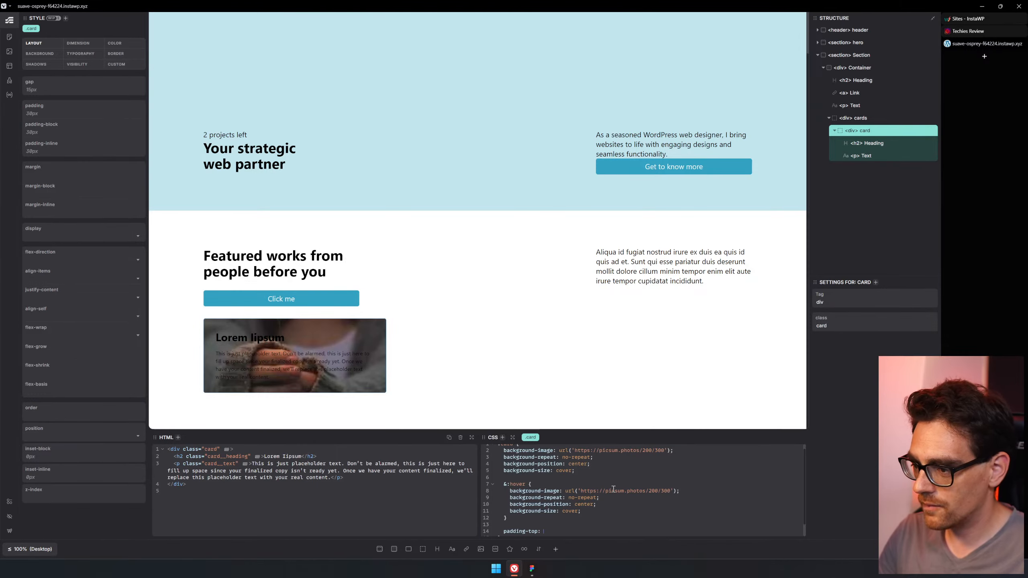
text(20vh)
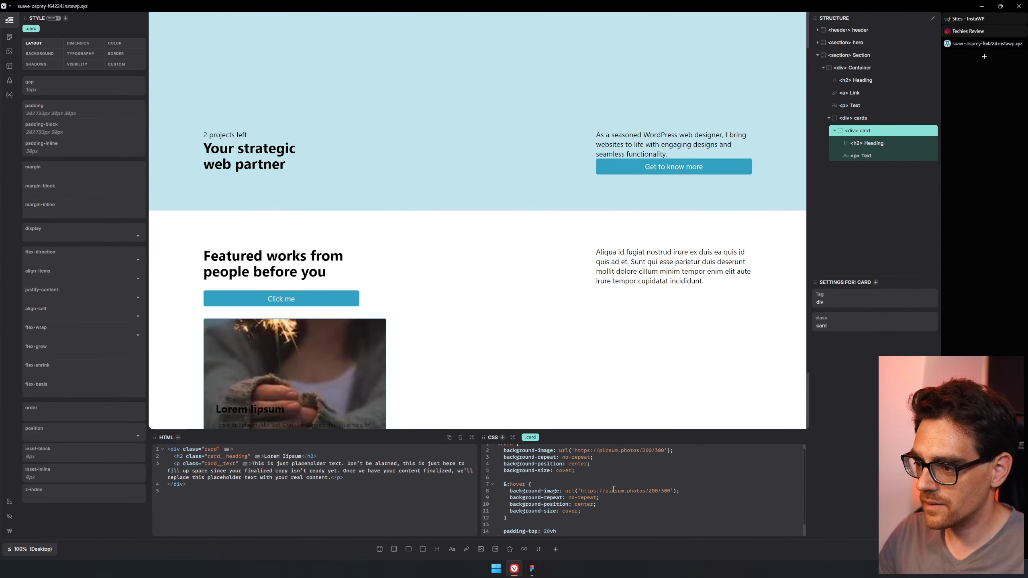
scroll(509, 206, down, 2)
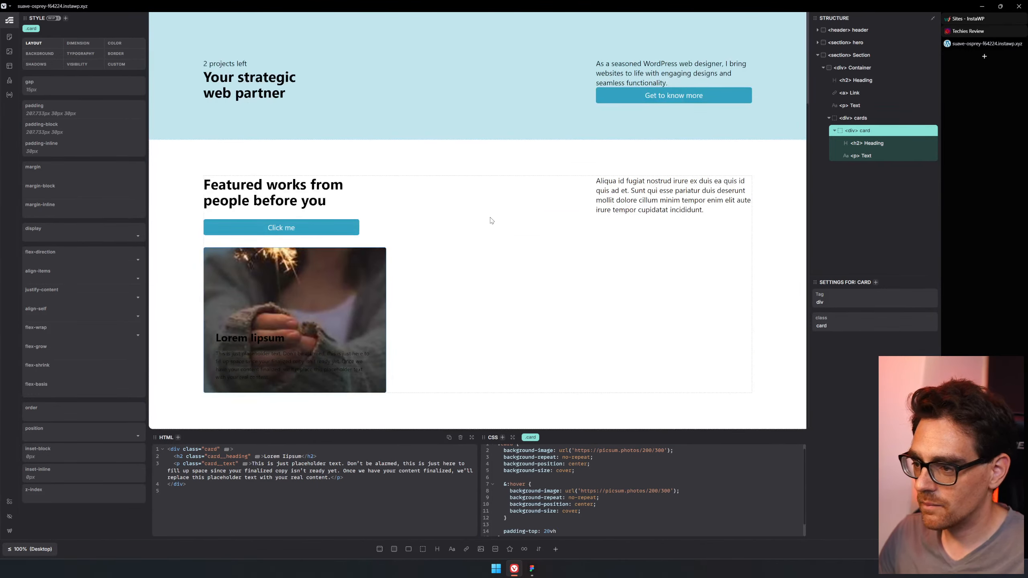
Try a padding-top of 30vh on the .card rule and check the card's height in the preview
key(BackSpace)
text(3)
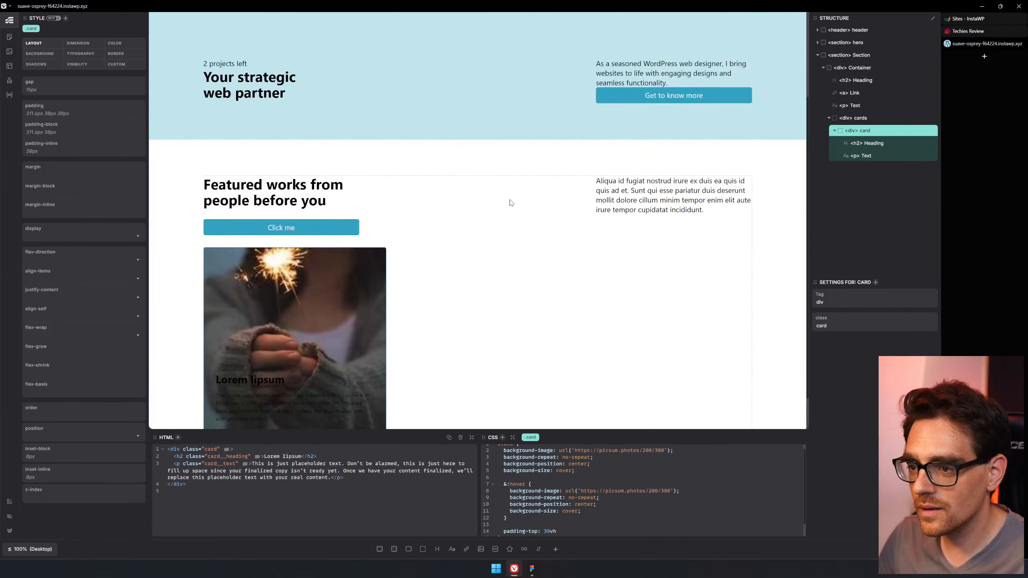
scroll(511, 202, down, 1)
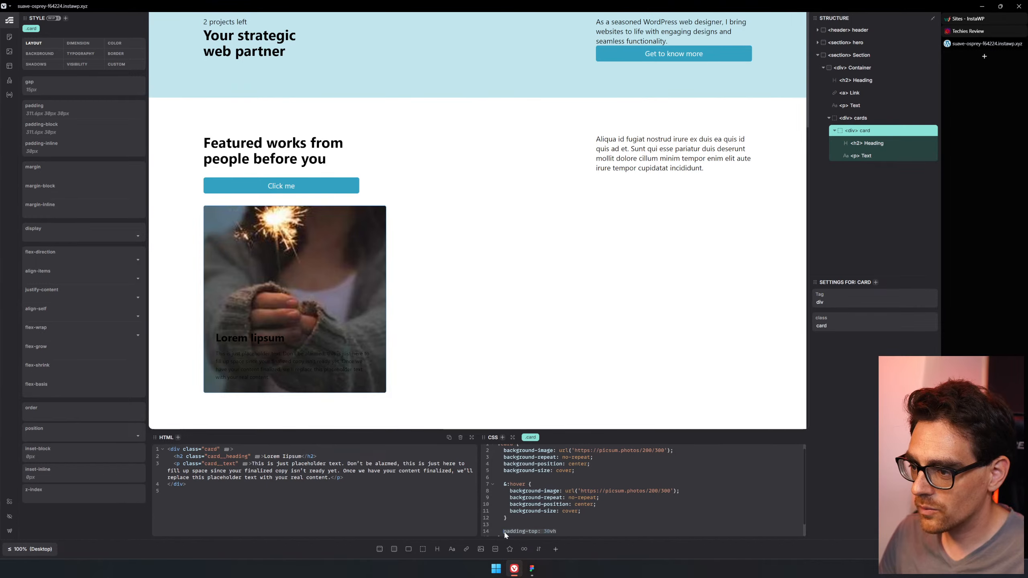
Replace the padding-top declaration in the .card rule with aspect-ratio: 9 / 16 and check the card's proportions
text(aspec)
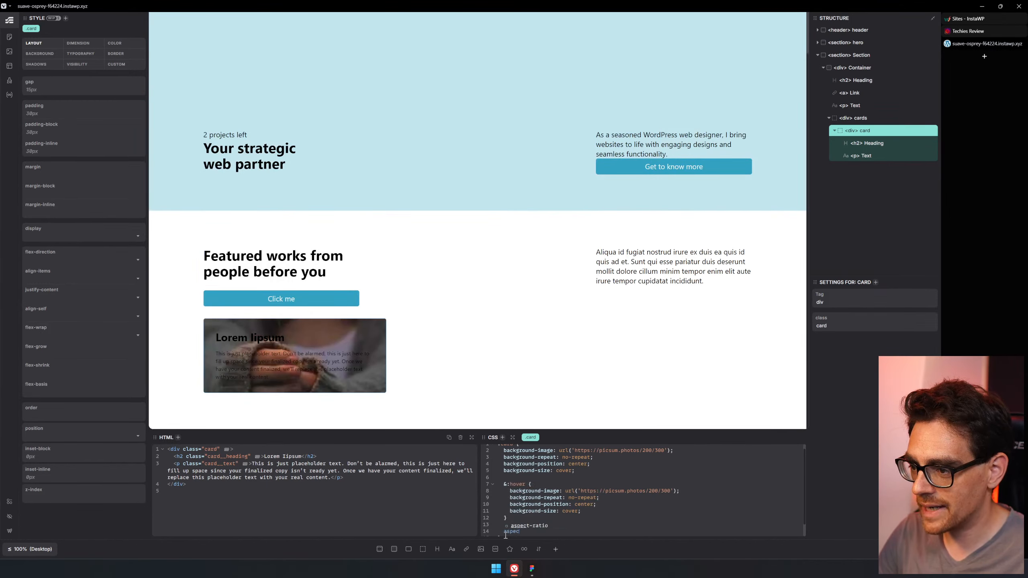
text(t-)
key(Return)
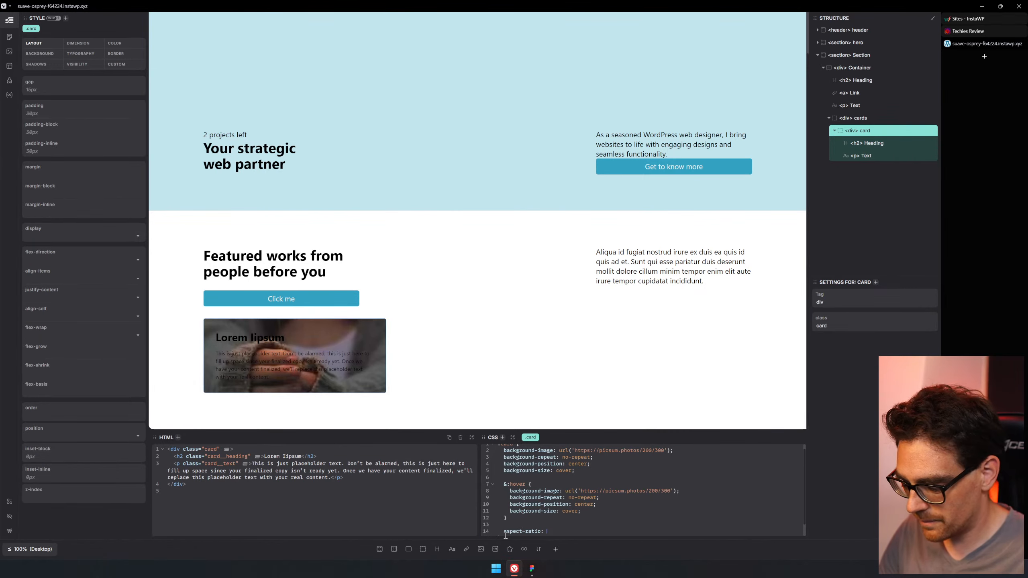
text(9 / 16)
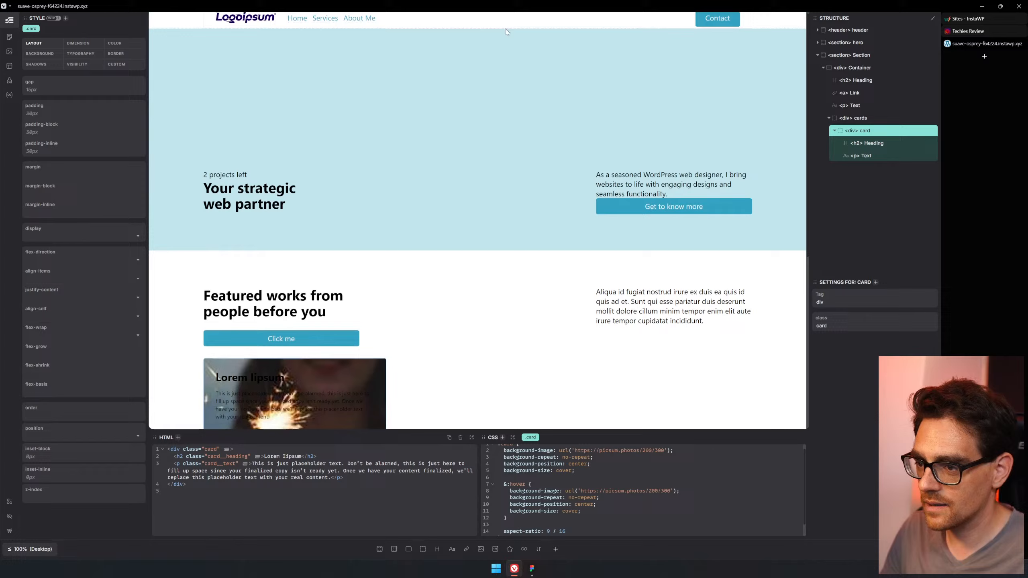
scroll(482, 351, down, 5)
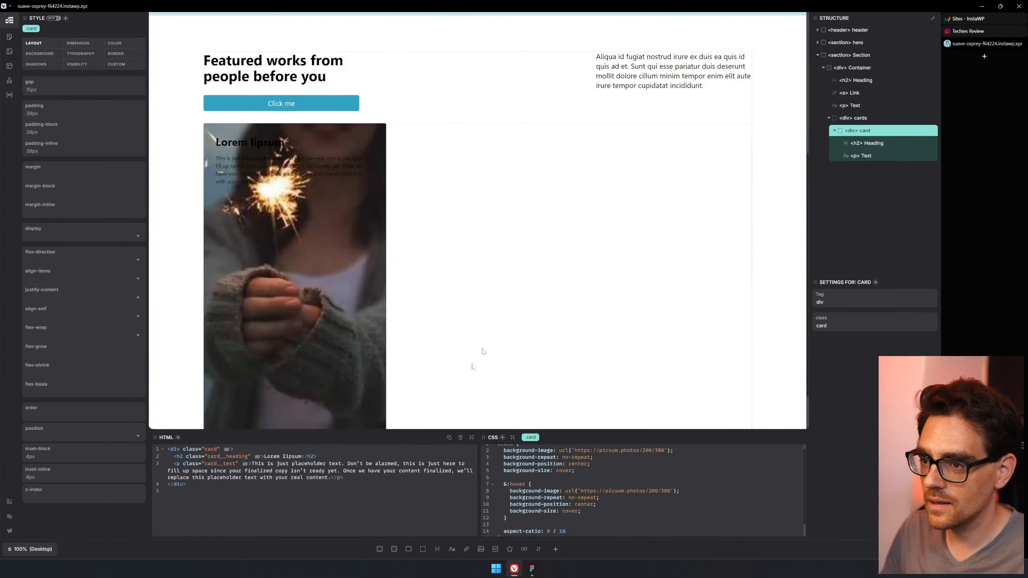
scroll(327, 205, down, 1)
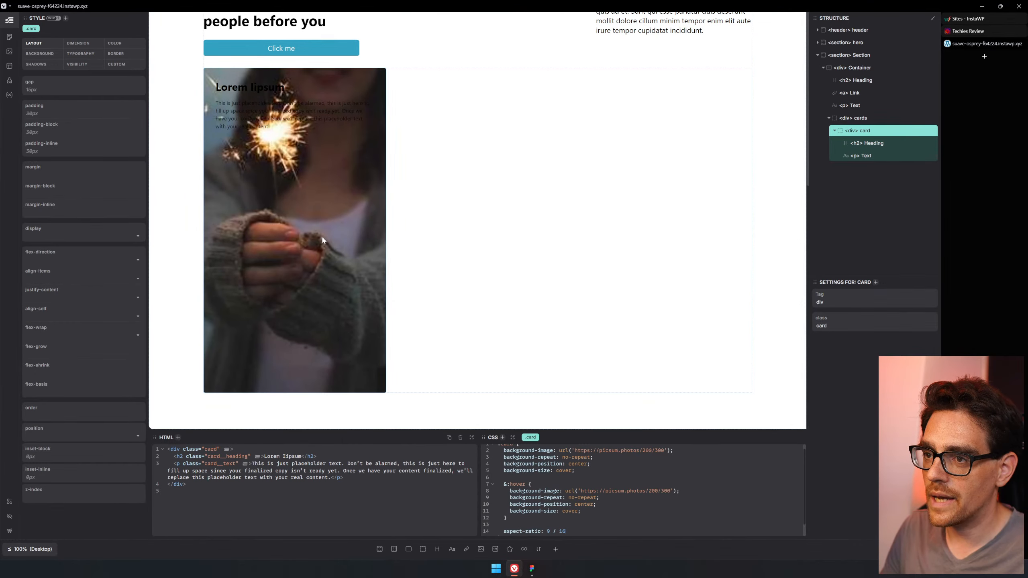
Set the card's aspect-ratio to 3 / 4
double_click(549, 531)
text(3 / )
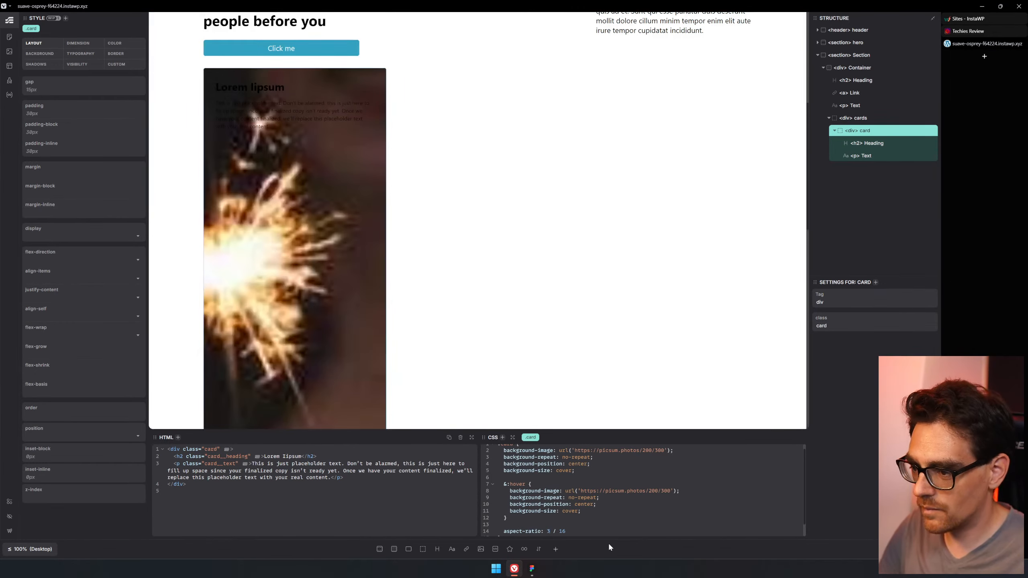
text(4)
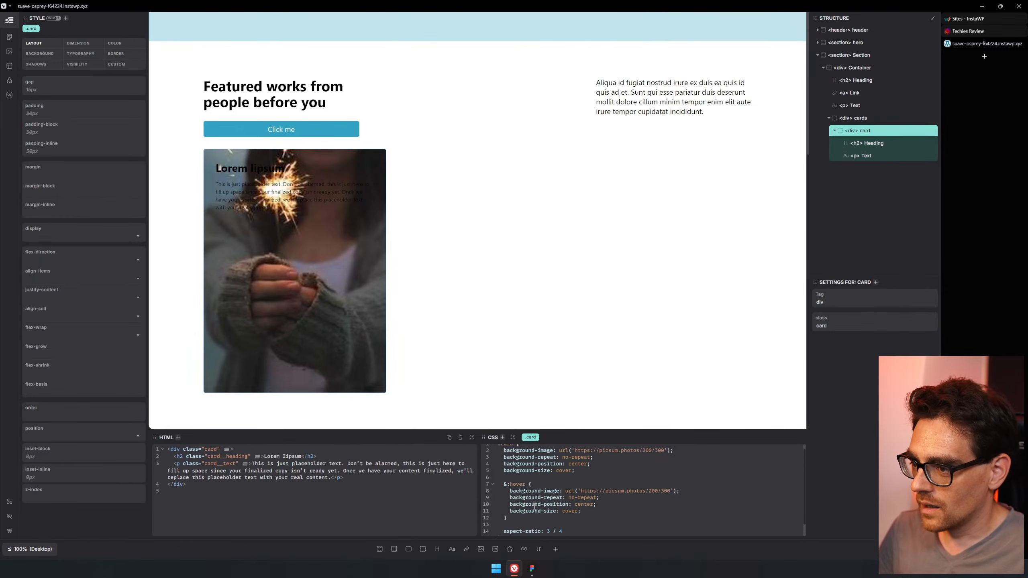
scroll(579, 516, down, 2)
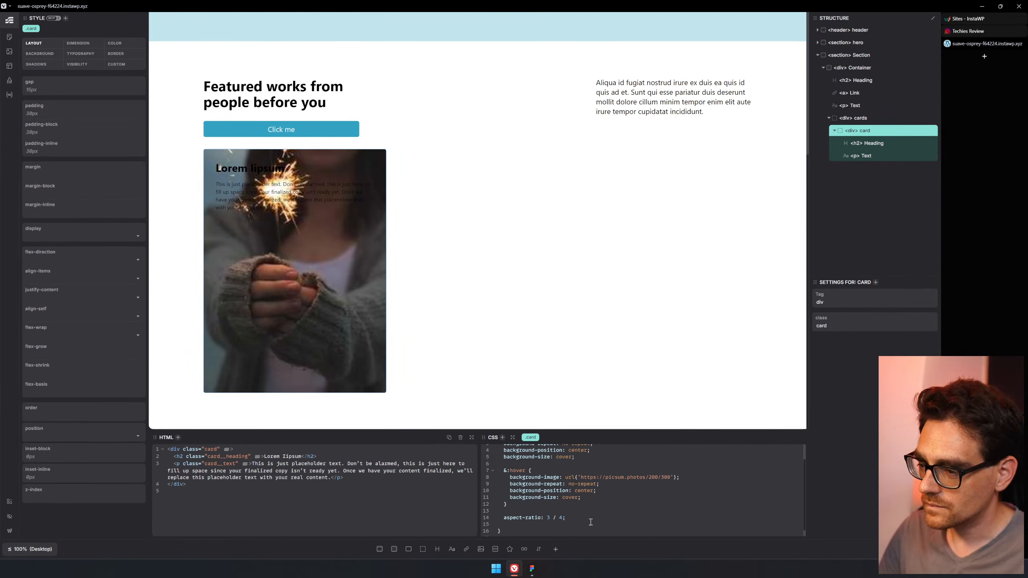
Move the aspect-ratio: 3 / 4 declaration above the &:hover block, below background-size, and align its indentation
key(BackSpace)
key(BackSpace)
key(BackSpace)
key(BackSpace)
key(BackSpace)
key(BackSpace)
key(BackSpace)
key(BackSpace)
key(BackSpace)
key(BackSpace)
key(BackSpace)
key(BackSpace)
key(BackSpace)
key(BackSpace)
key(BackSpace)
key(BackSpace)
key(BackSpace)
key(BackSpace)
key(BackSpace)
key(BackSpace)
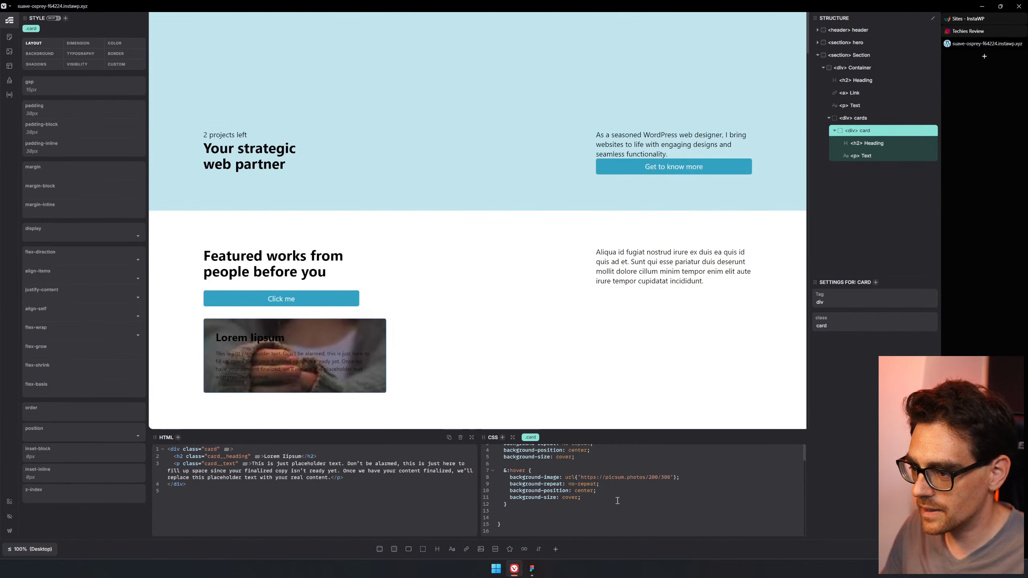
scroll(607, 486, up, 1)
click(602, 470)
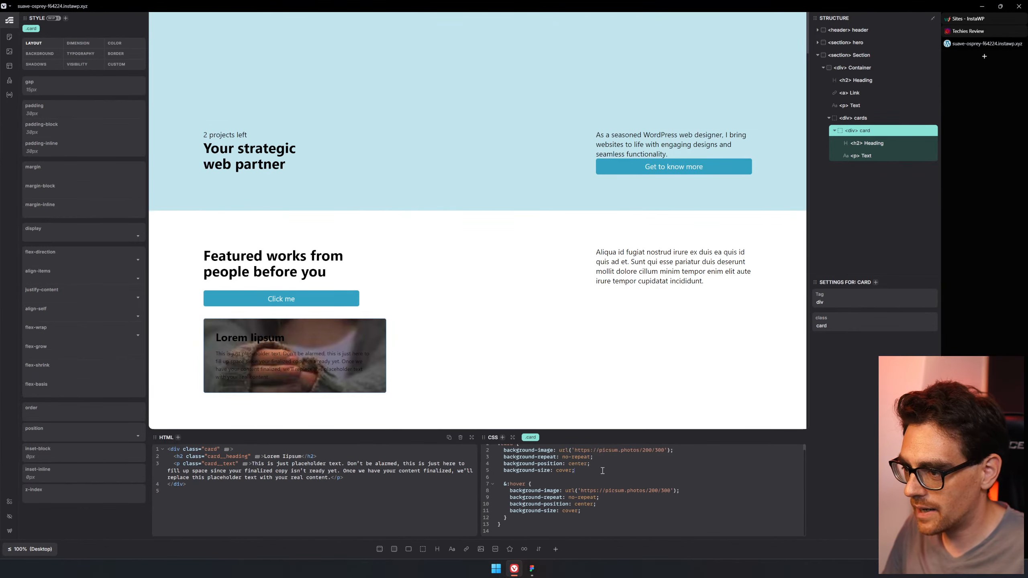
key(Return)
text(aspect-ratio: 3 / 4;)
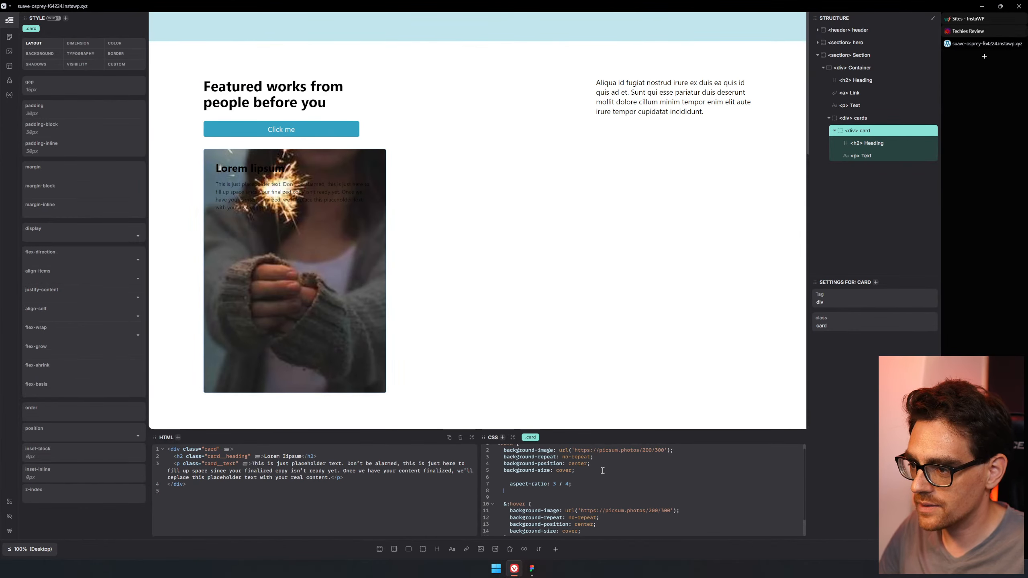
click(513, 484)
key(BackSpace)
text(a)
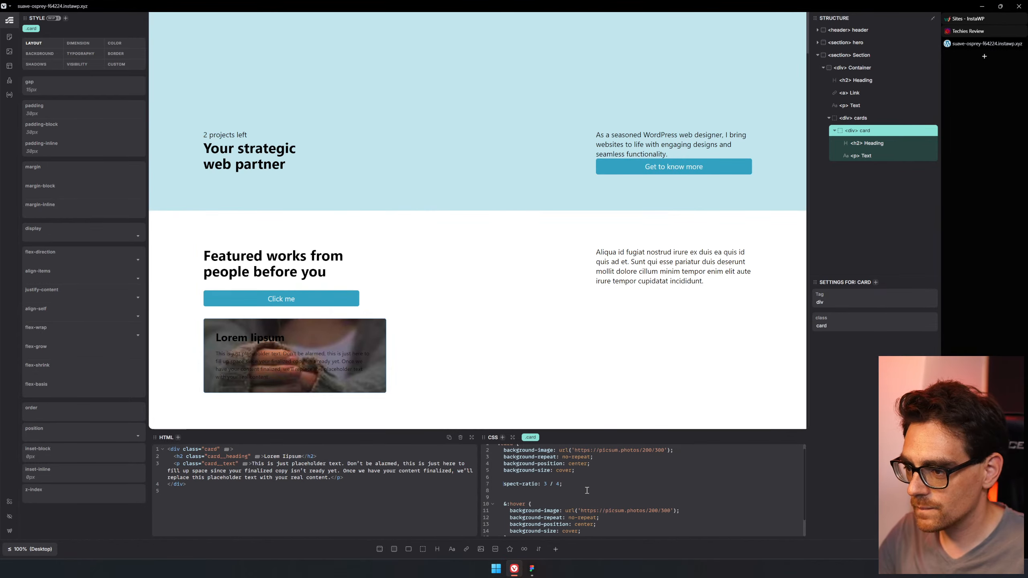
Add a display: grid declaration below aspect-ratio in the .card rule
click(573, 484)
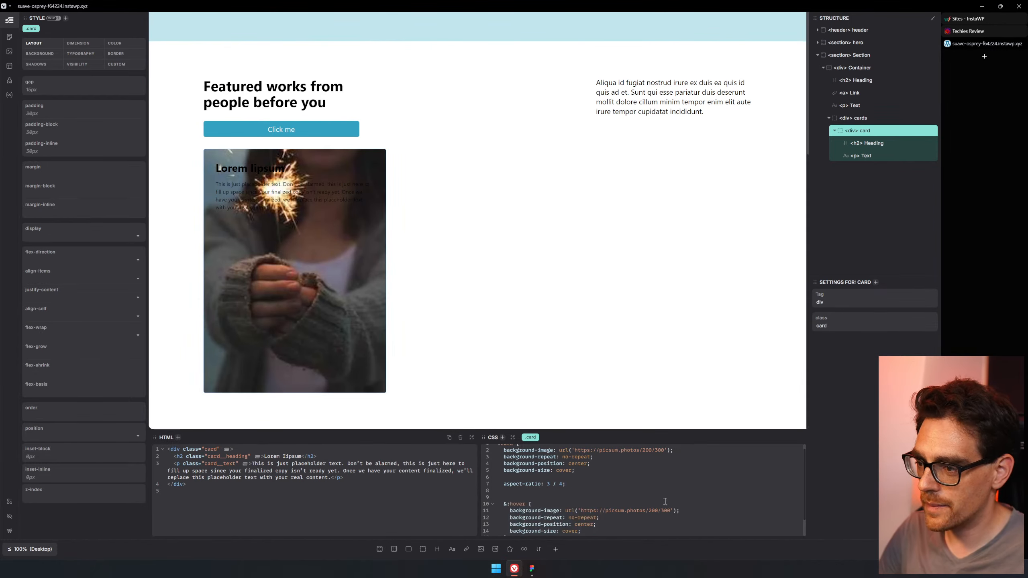
key(Return)
text(dis)
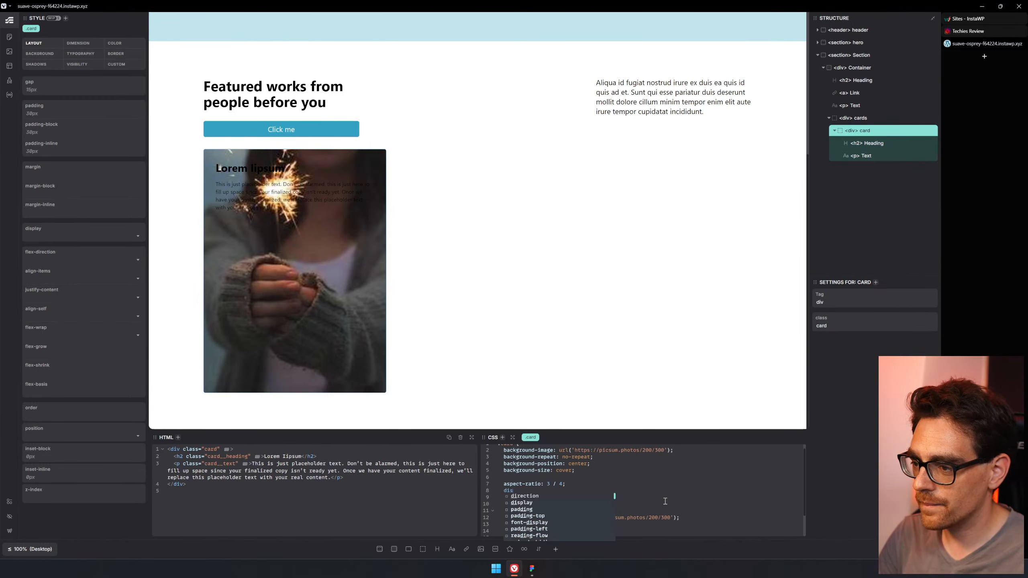
text(play: grid;)
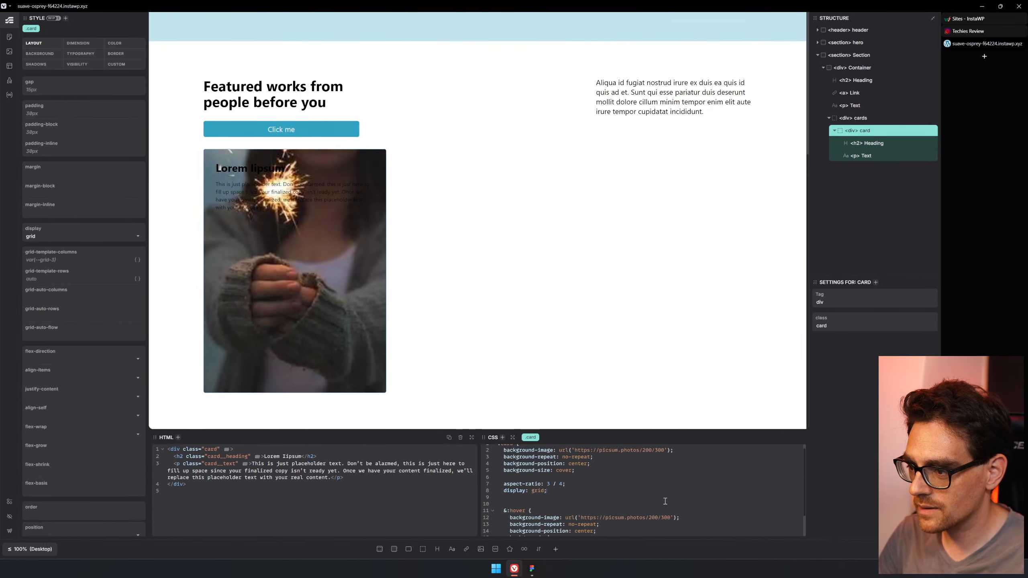
Add place-content to the .card rule and set it to flex-end in place of bottom
key(Return)
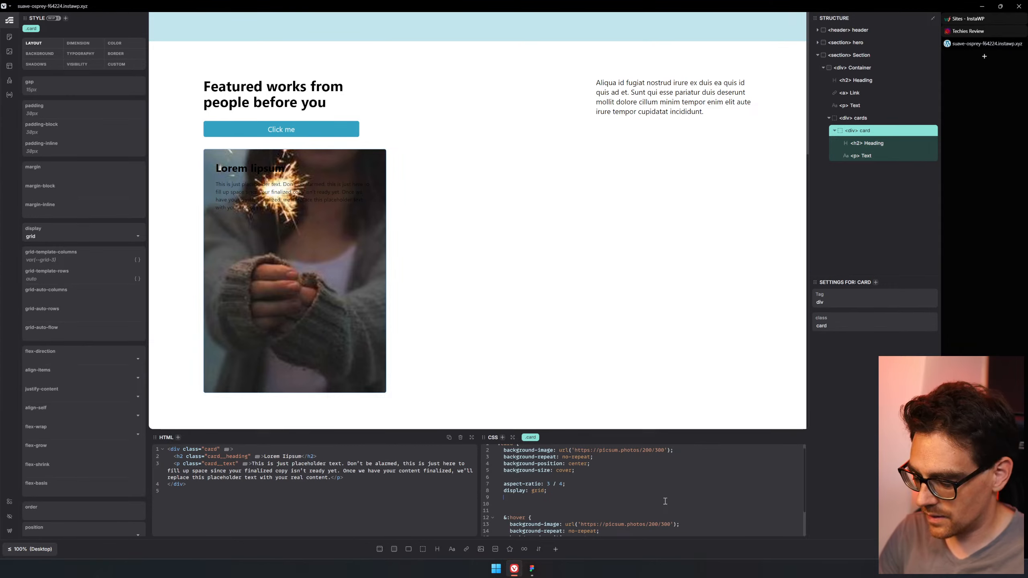
text(place-content: bot)
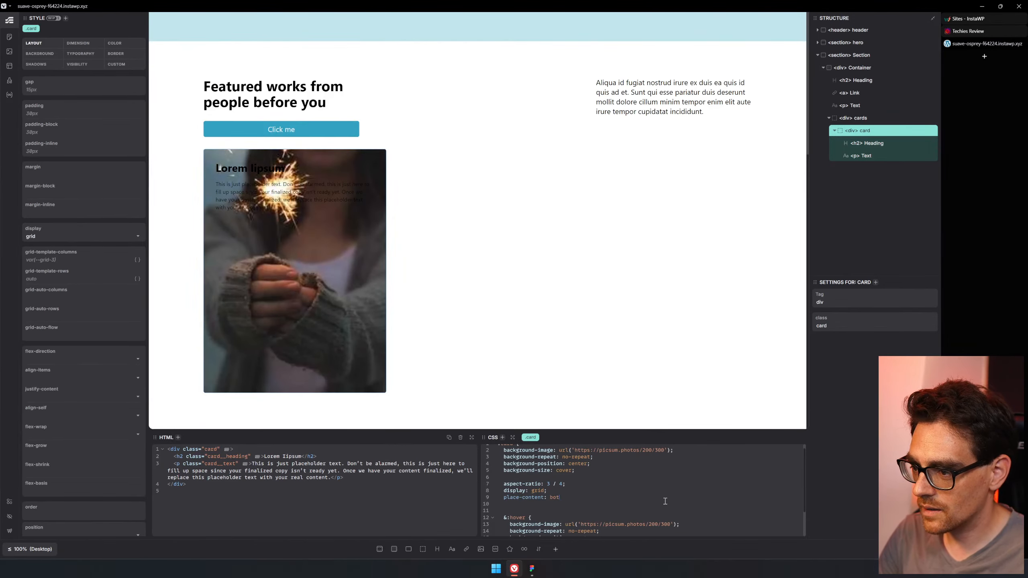
text(tom;)
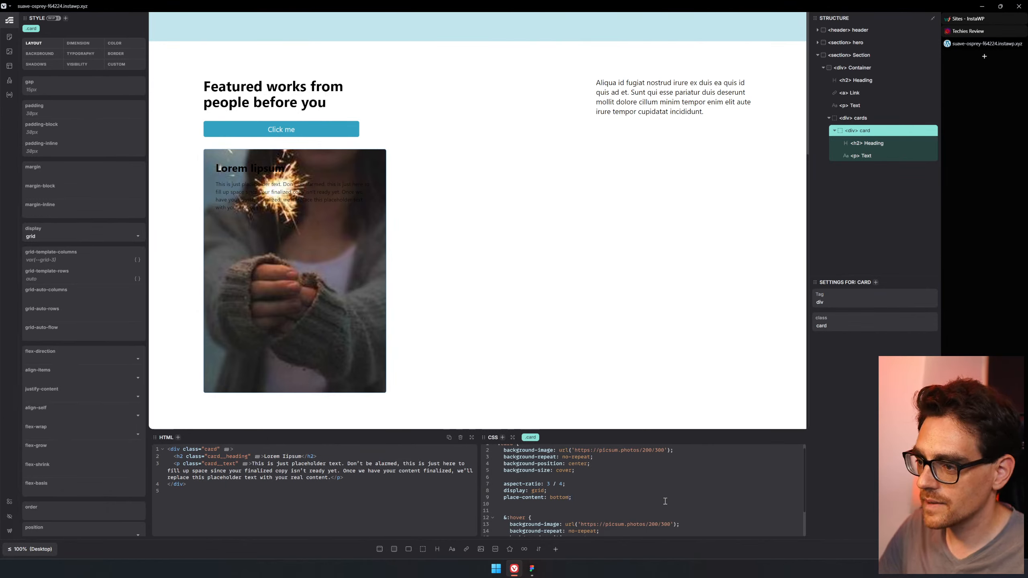
key(Left)
key(BackSpace)
key(BackSpace)
key(BackSpace)
key(BackSpace)
key(BackSpace)
key(BackSpace)
text(flex-en)
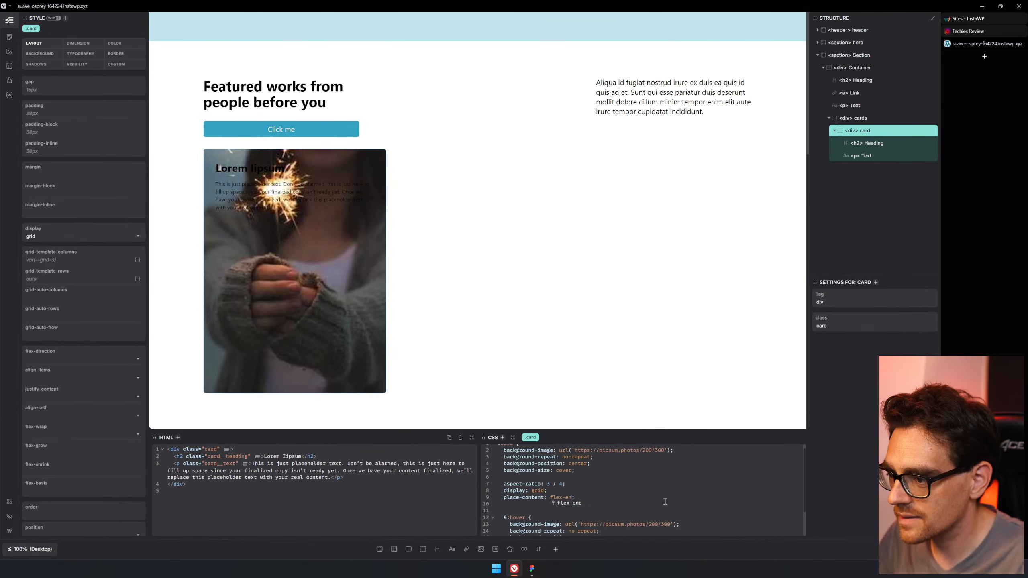
text(d)
click(665, 502)
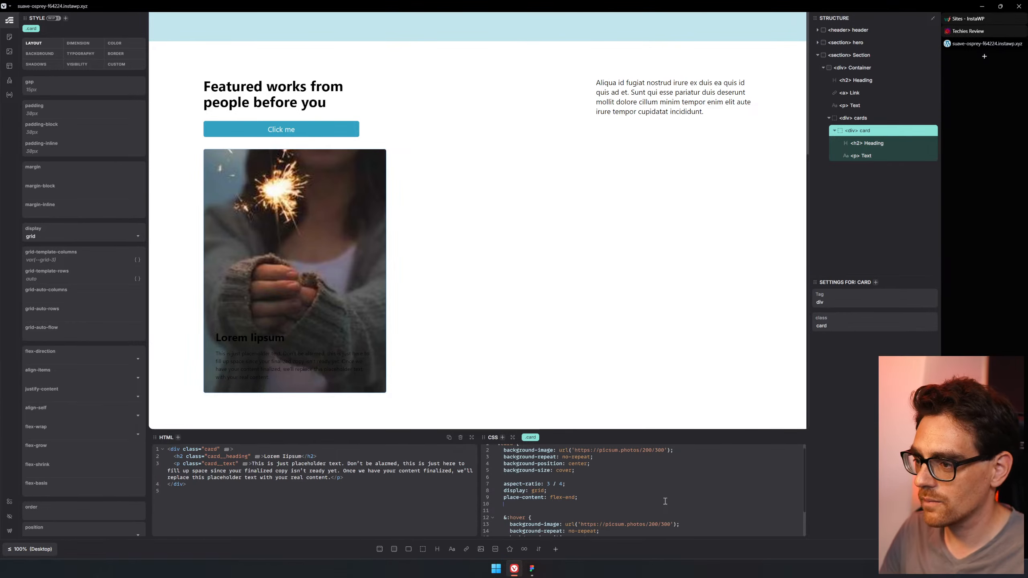
Add color: var(--white) below place-content in the .card rule
click(594, 498)
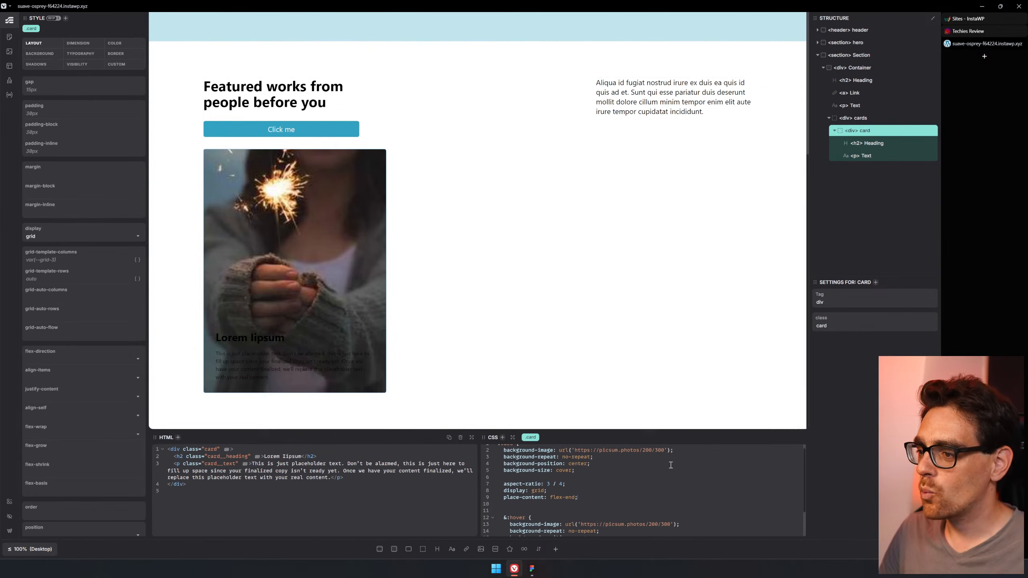
click(612, 496)
key(Return)
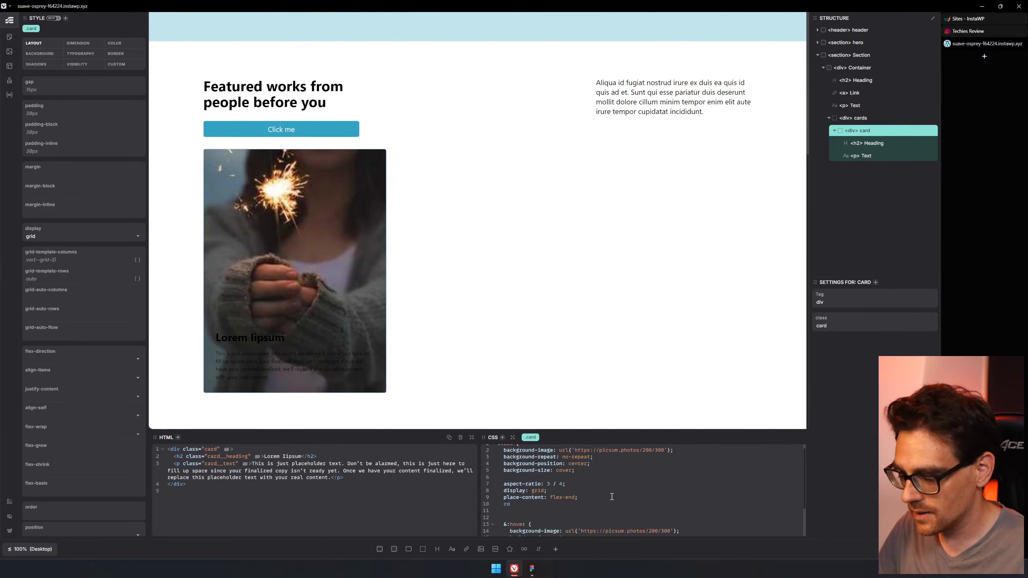
text(lor)
key(Return)
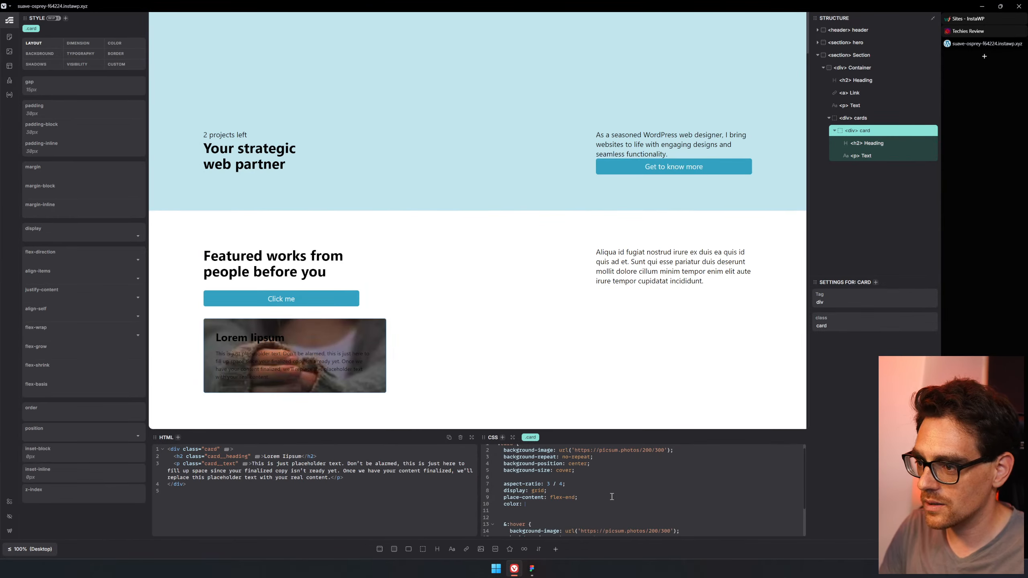
text(--white)
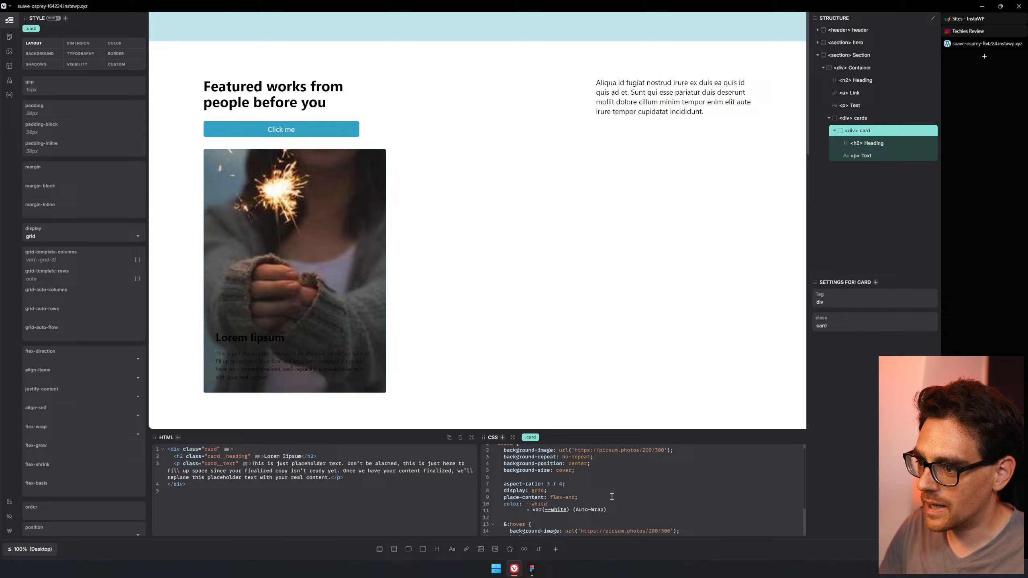
key(Return)
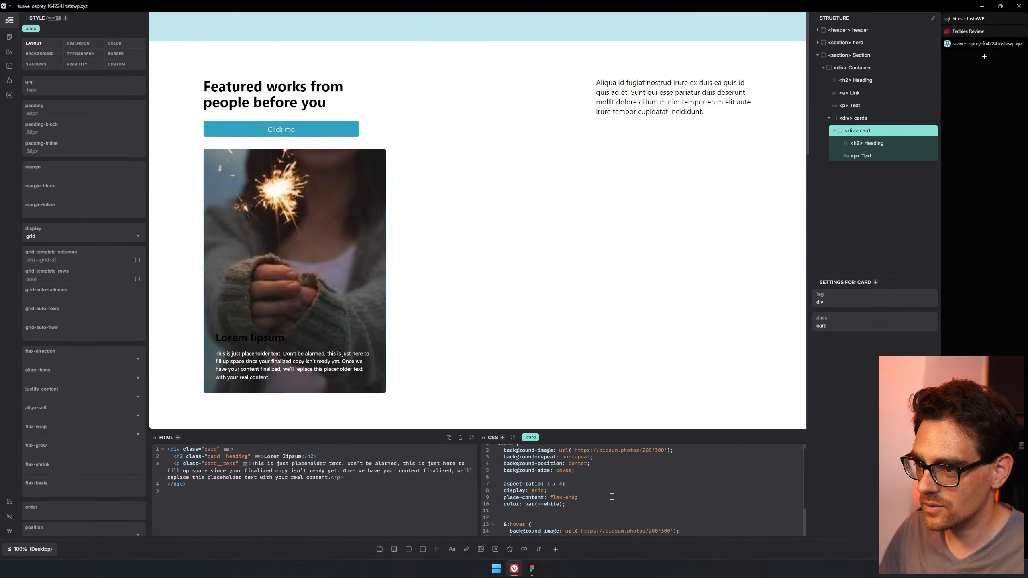
Select the card's Lorem Iipsum heading and add color: currentcolor to its .card__heading rule
scroll(612, 496, down, 2)
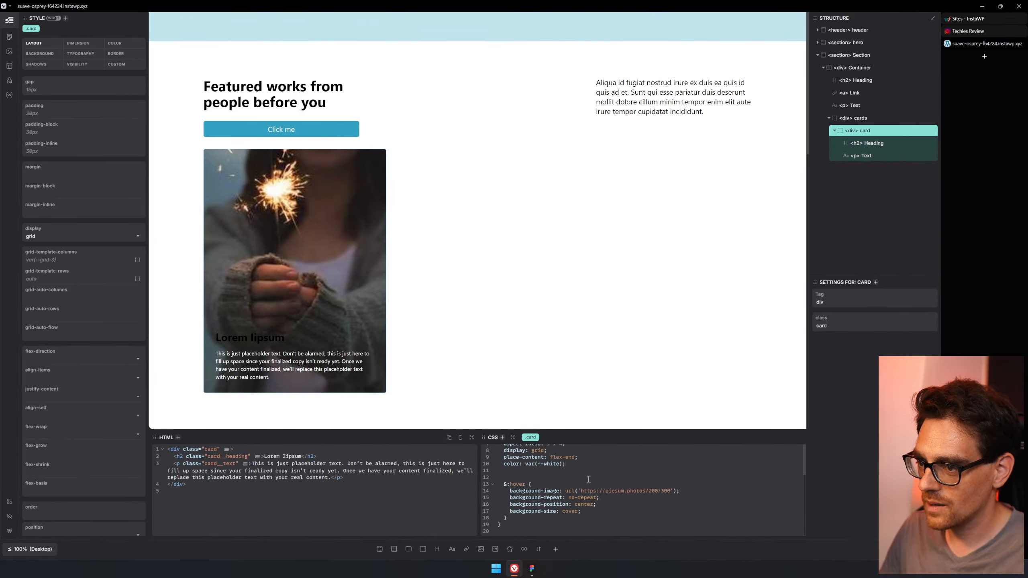
click(283, 337)
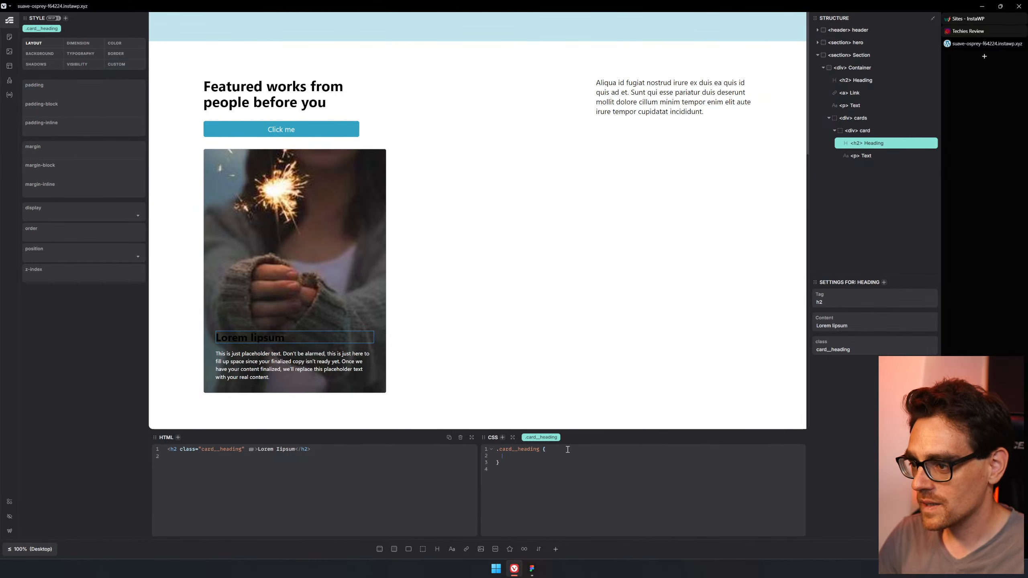
text(color: curr)
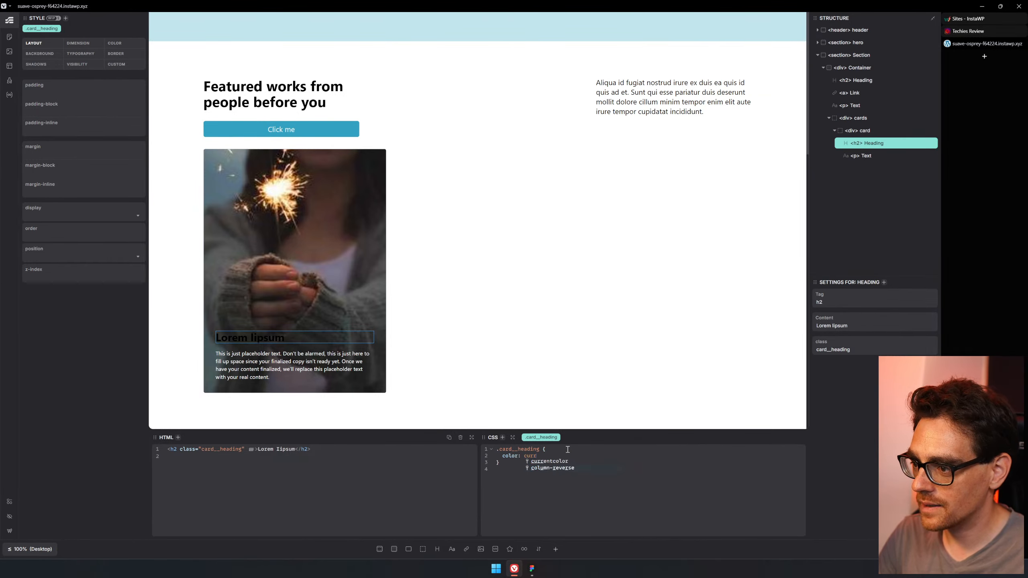
key(Return)
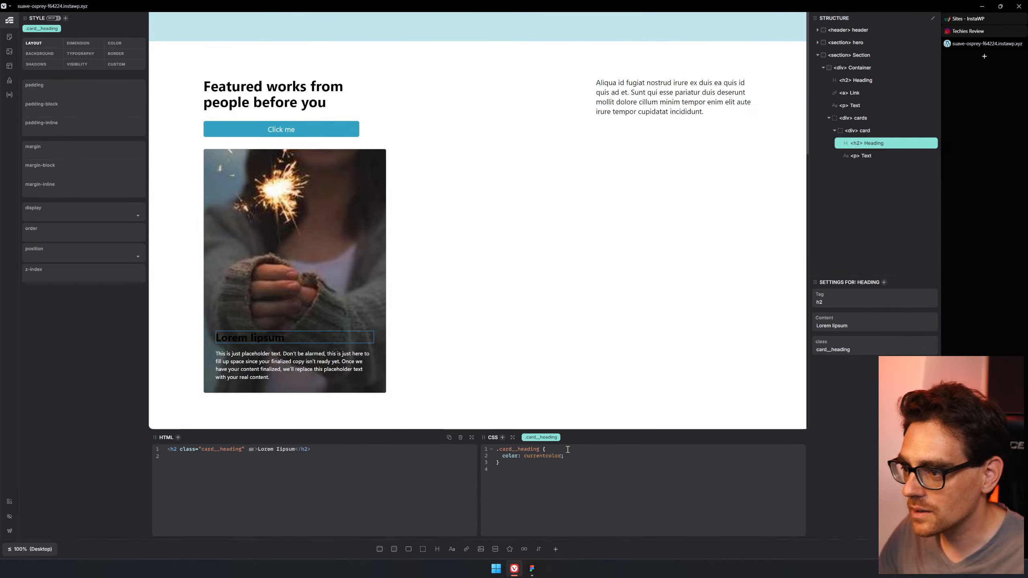
Try to rewrite the .card__heading color value as currentColor with a capital C
key(Left)
key(BackSpace)
text(C)
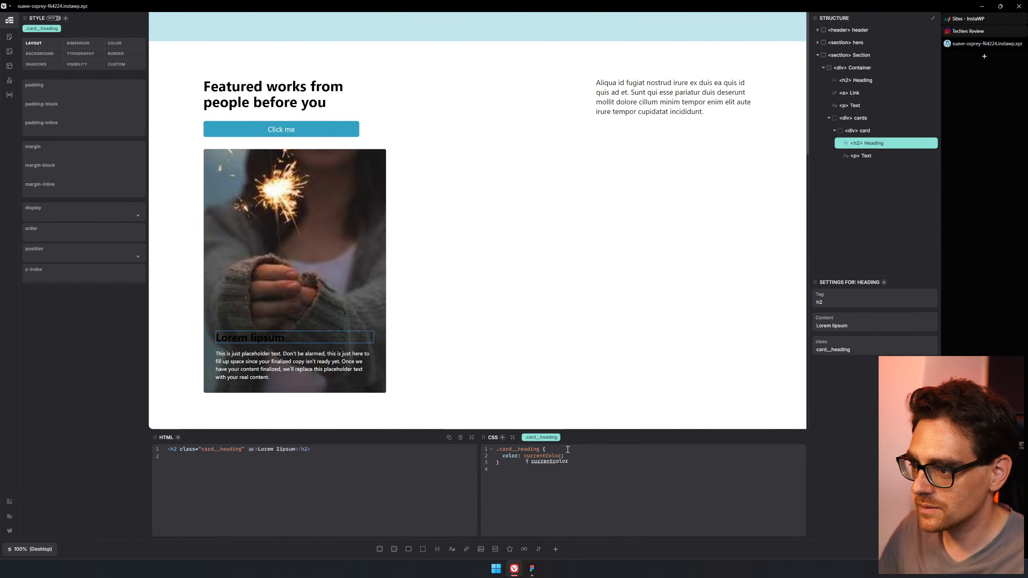
click(560, 465)
click(600, 469)
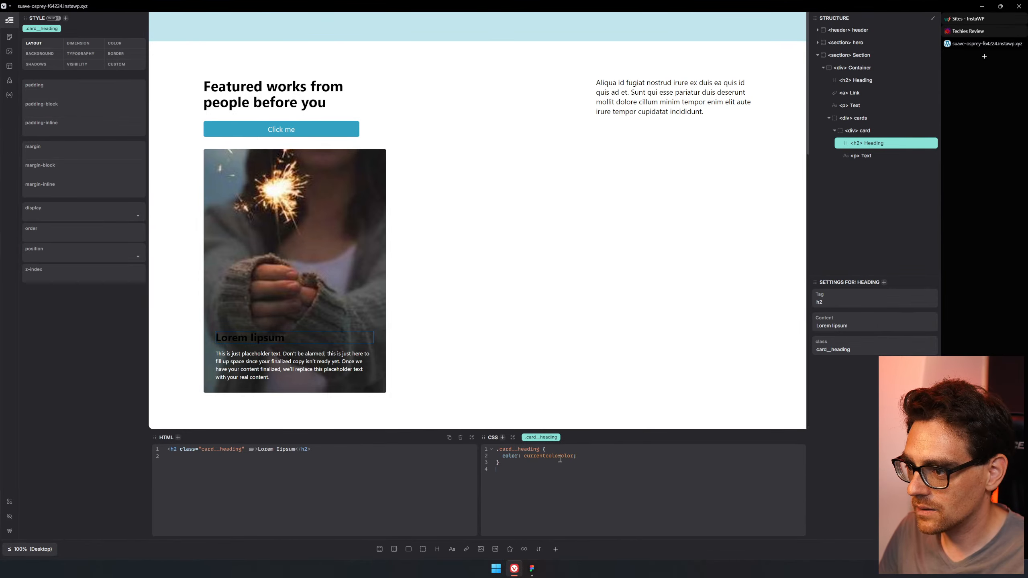
key(Delete)
key(Delete)
key(Delete)
key(Delete)
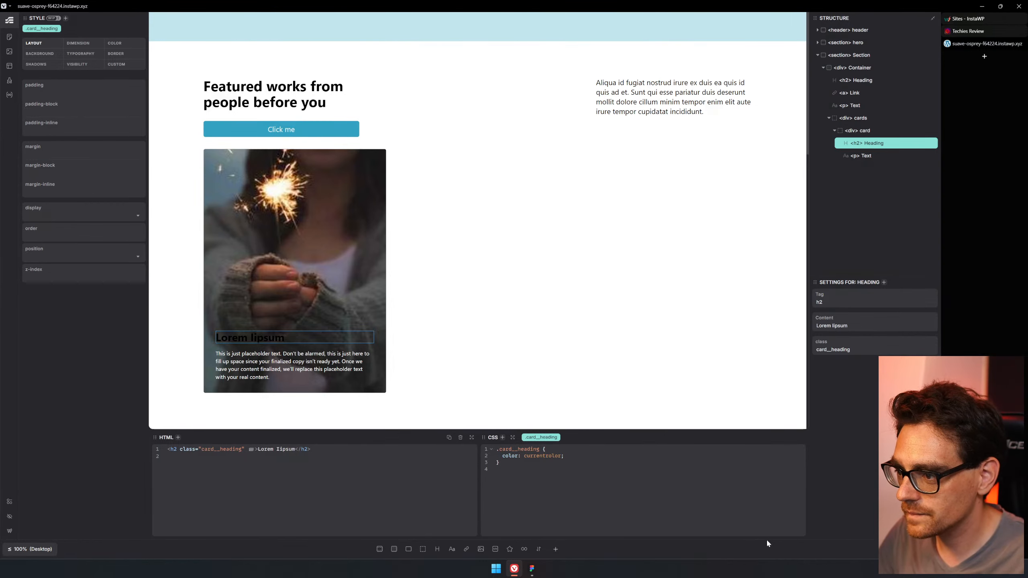
key(Home)
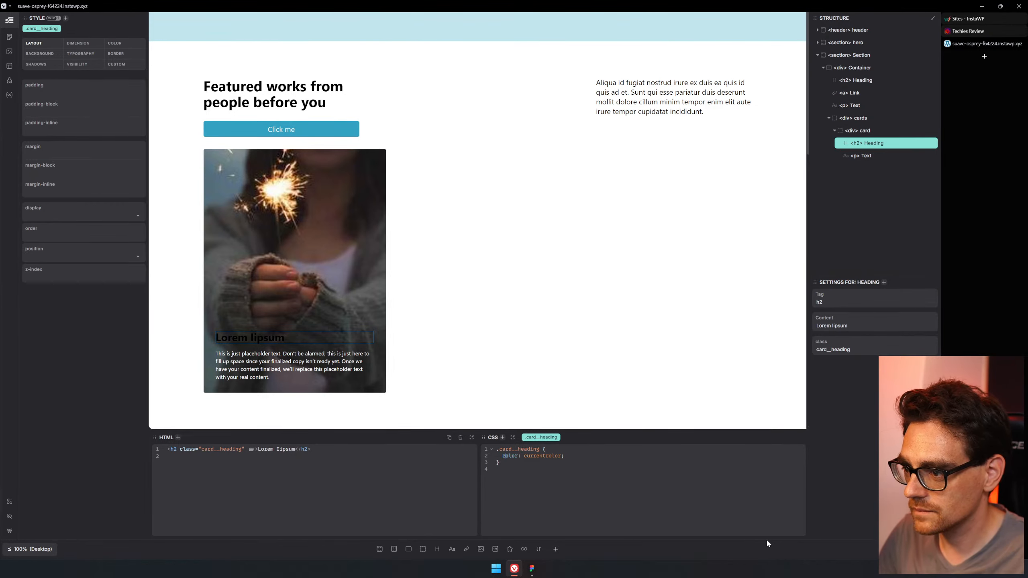
double_click(548, 456)
text(currentCol)
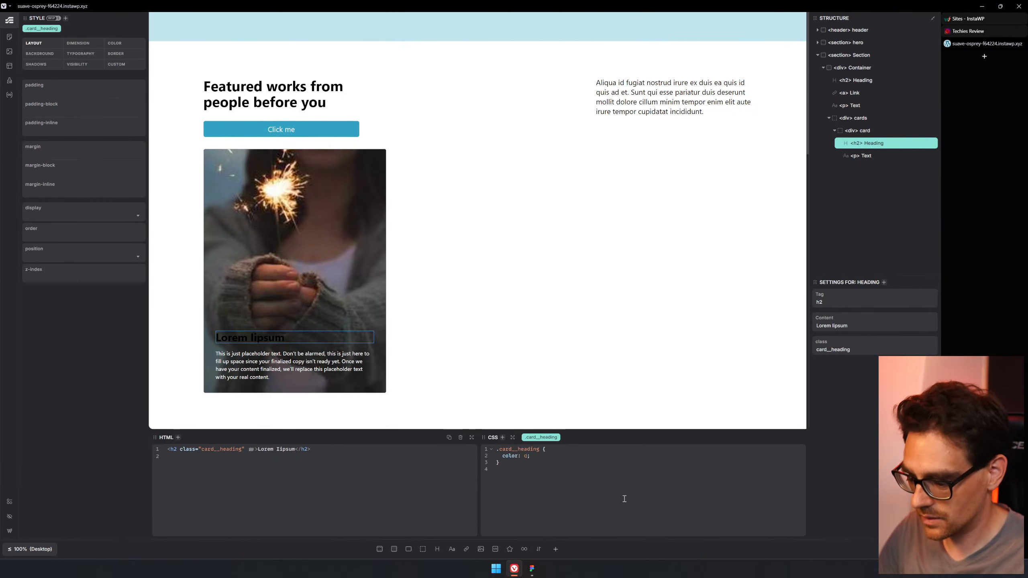
key(Return)
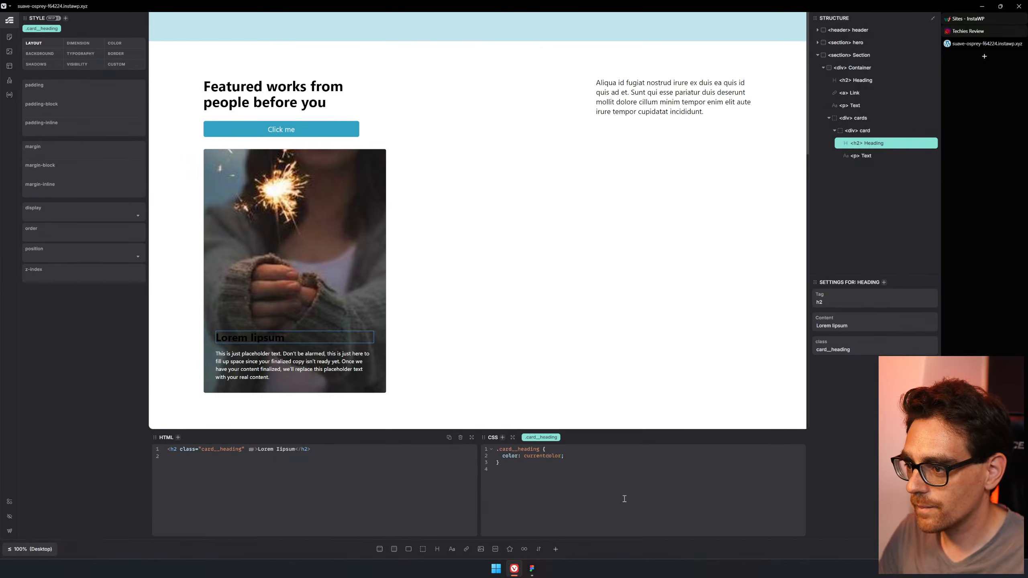
key(ctrl+z)
key(Escape)
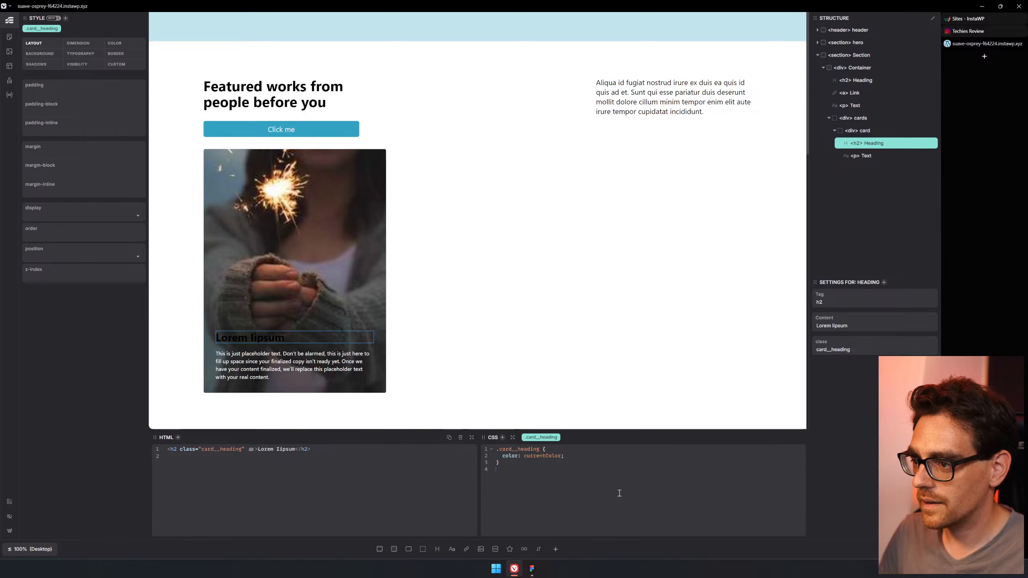
Replace the color value in the .card__heading rule with var(--white)
double_click(543, 456)
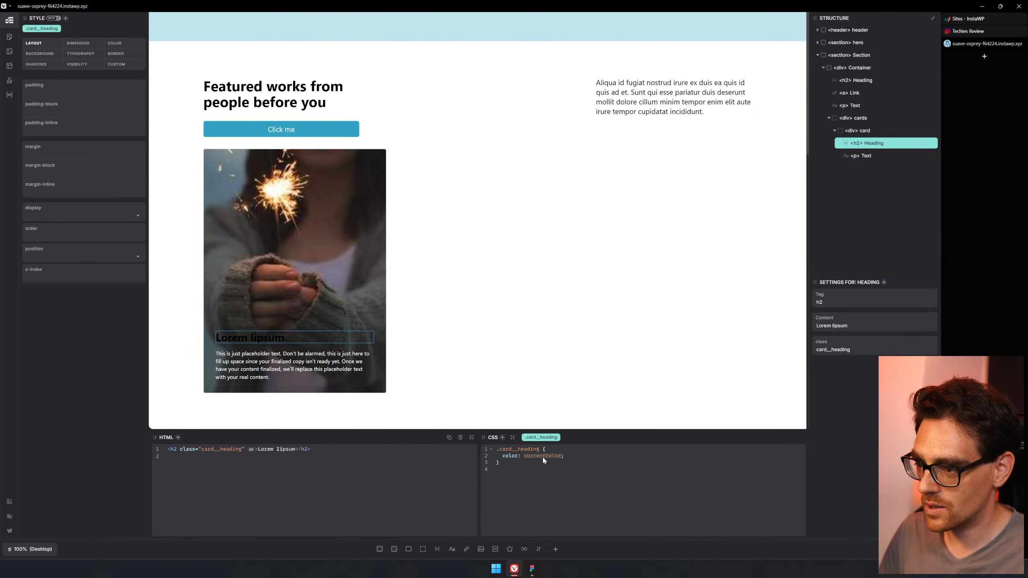
text(--whit;)
key(Return)
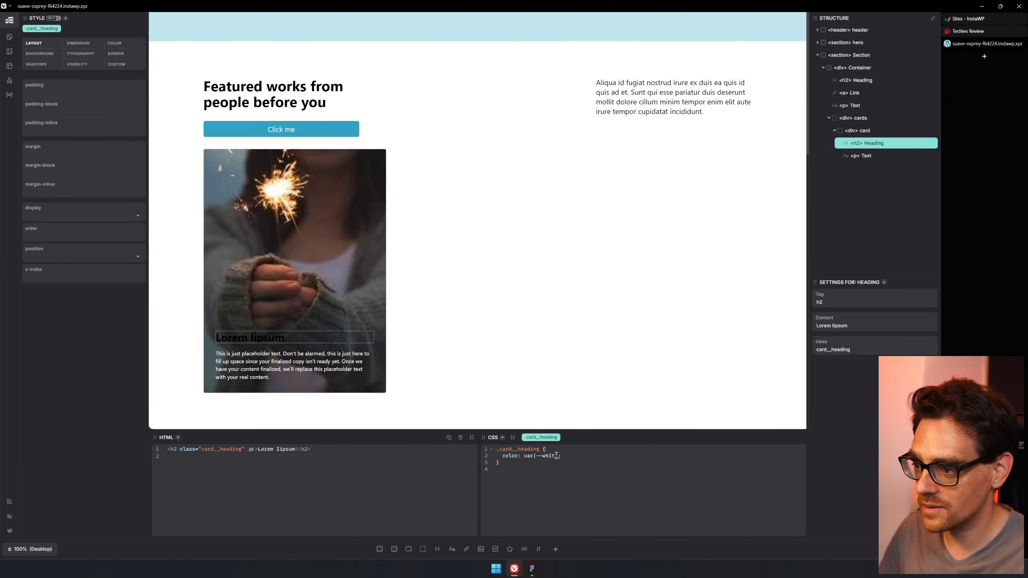
text(e)
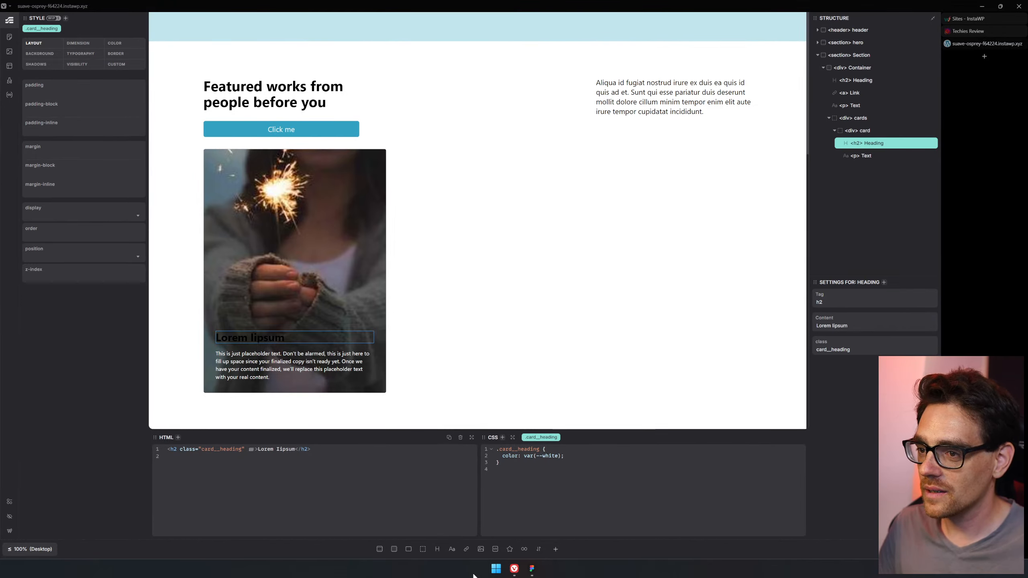
Add !important to the color declaration in the .card__heading rule
click(577, 457)
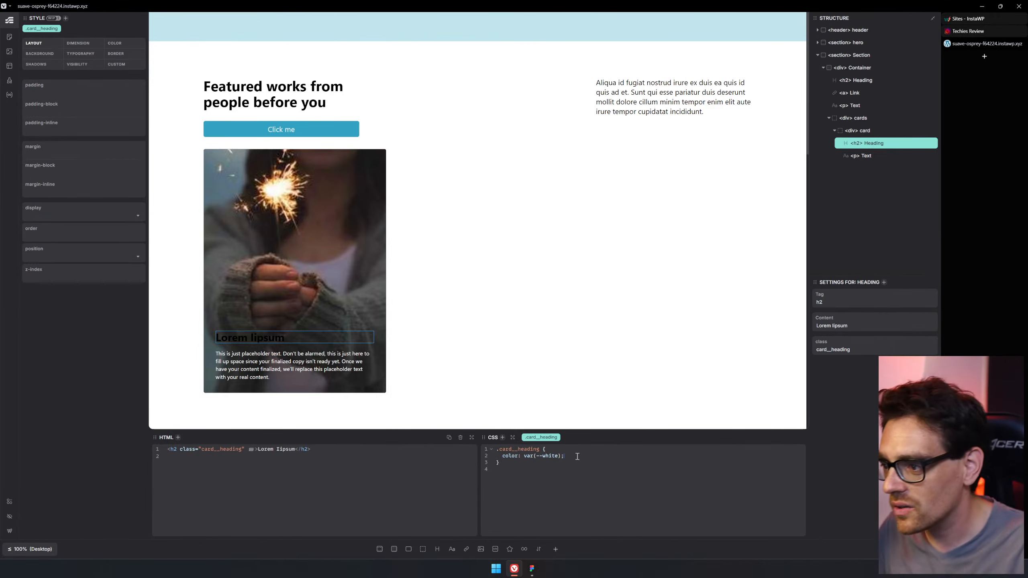
text(important)
key(Return)
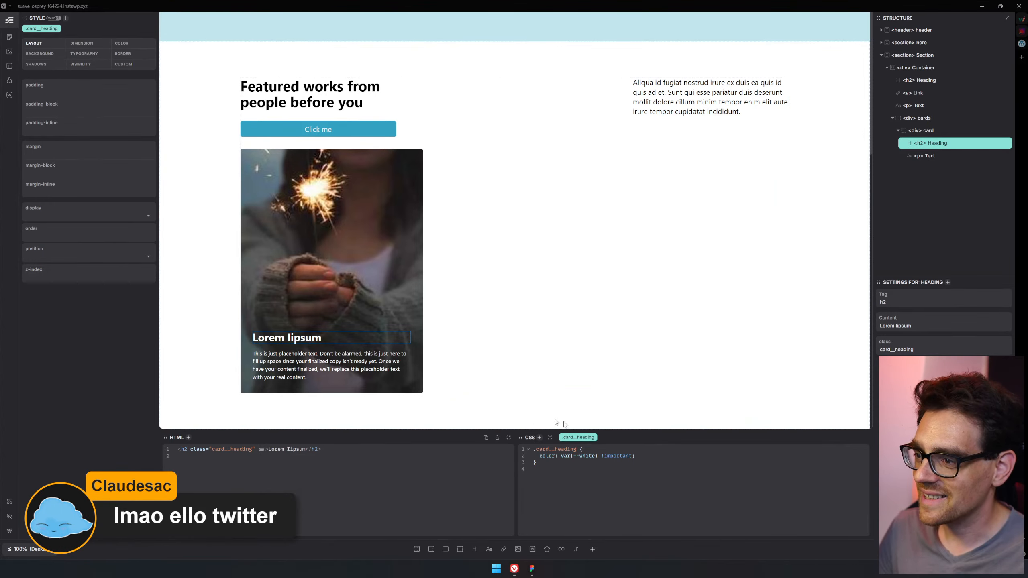
Select the card div, and show the TypingMind web panel beside the Etch page without an extra Start Page tab
click(344, 208)
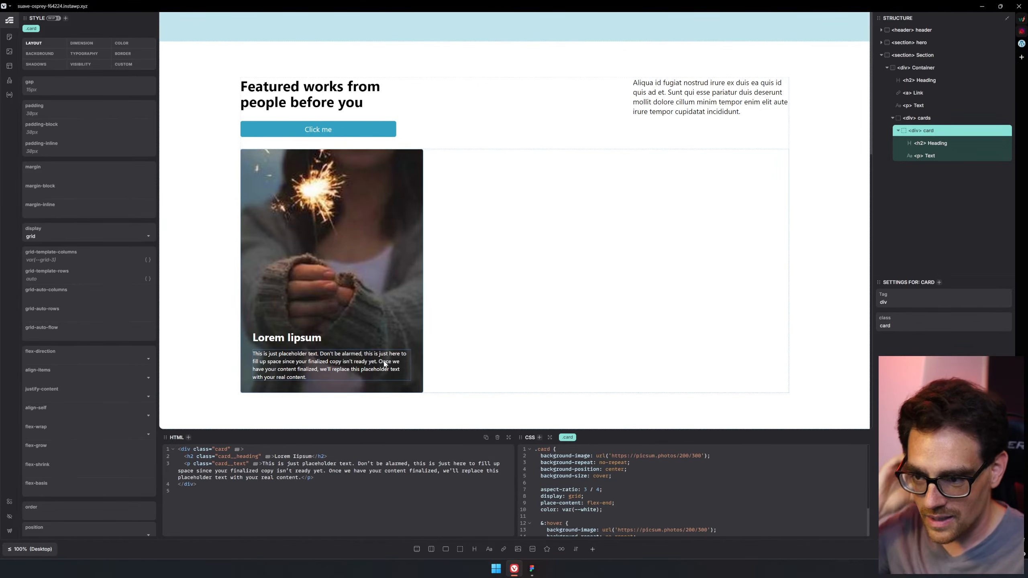
click(1020, 60)
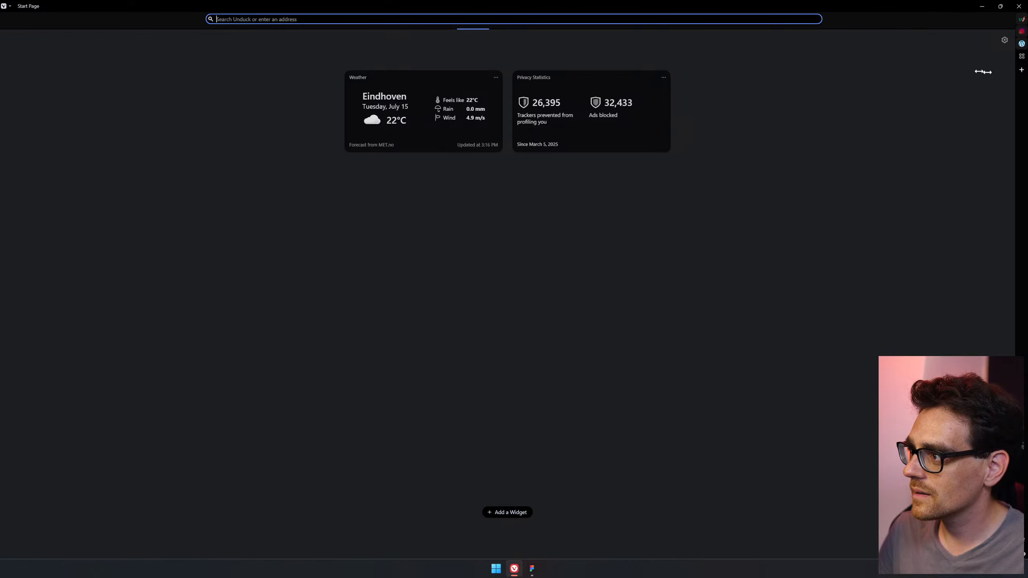
drag(984, 71, 956, 61)
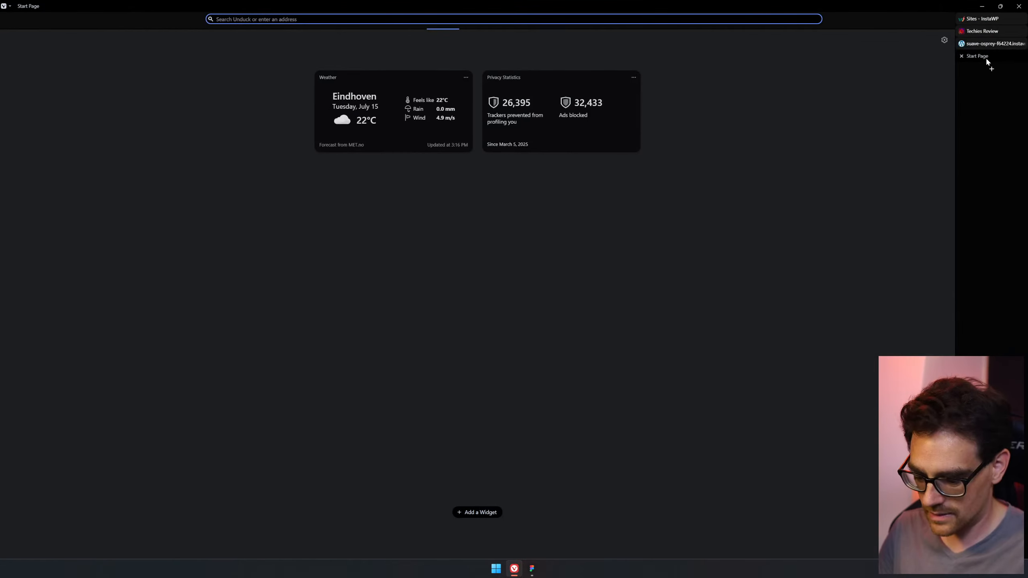
key(F4)
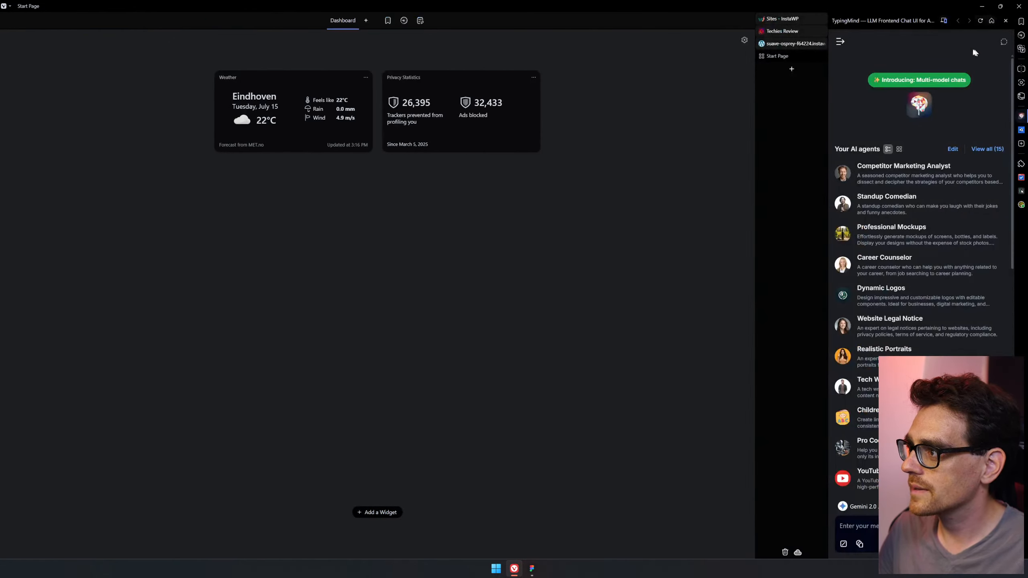
click(762, 56)
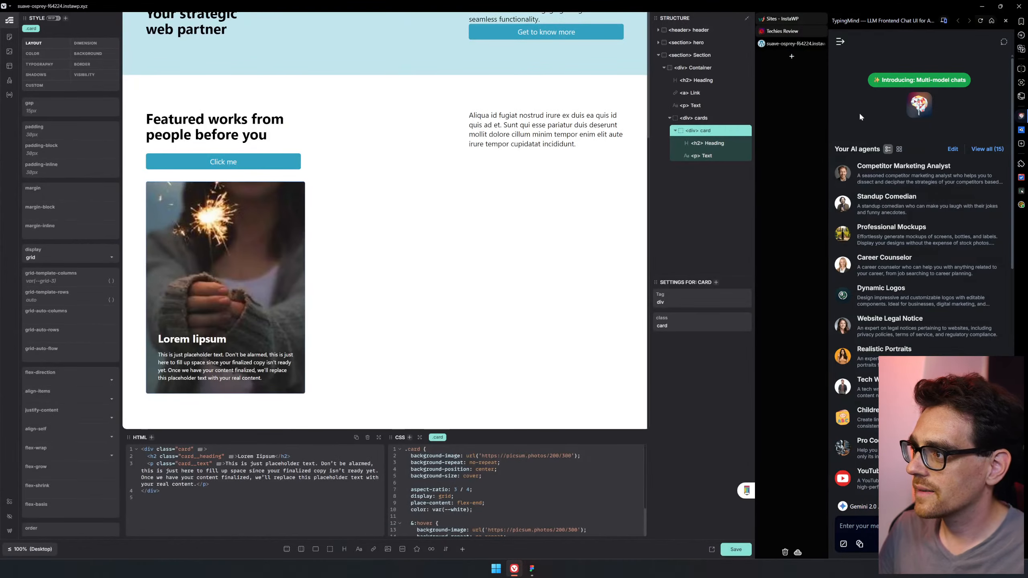
mouse_move(828, 114)
mouse_down()
mouse_move(860, 113)
mouse_move(832, 113)
mouse_up()
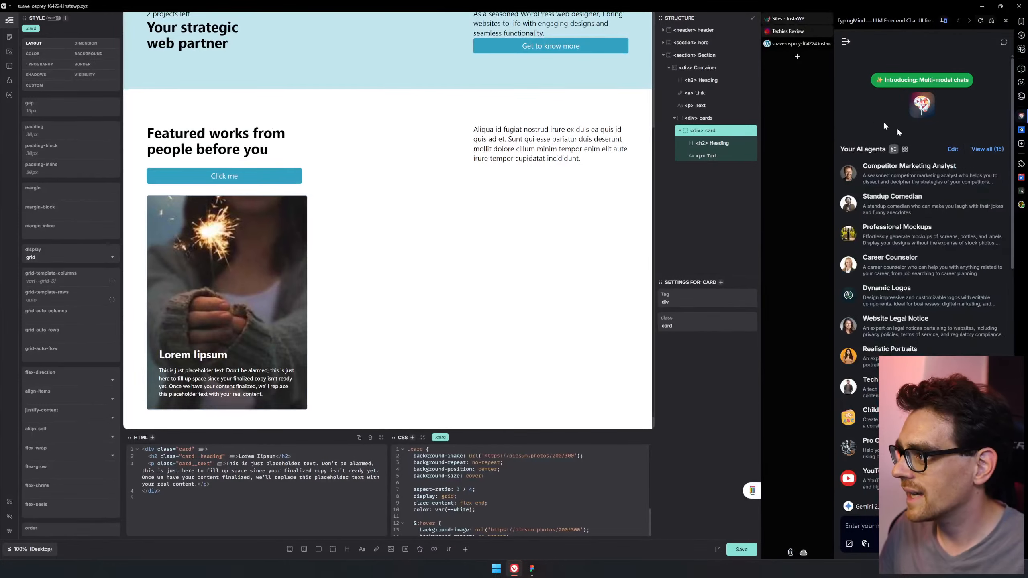
click(1022, 144)
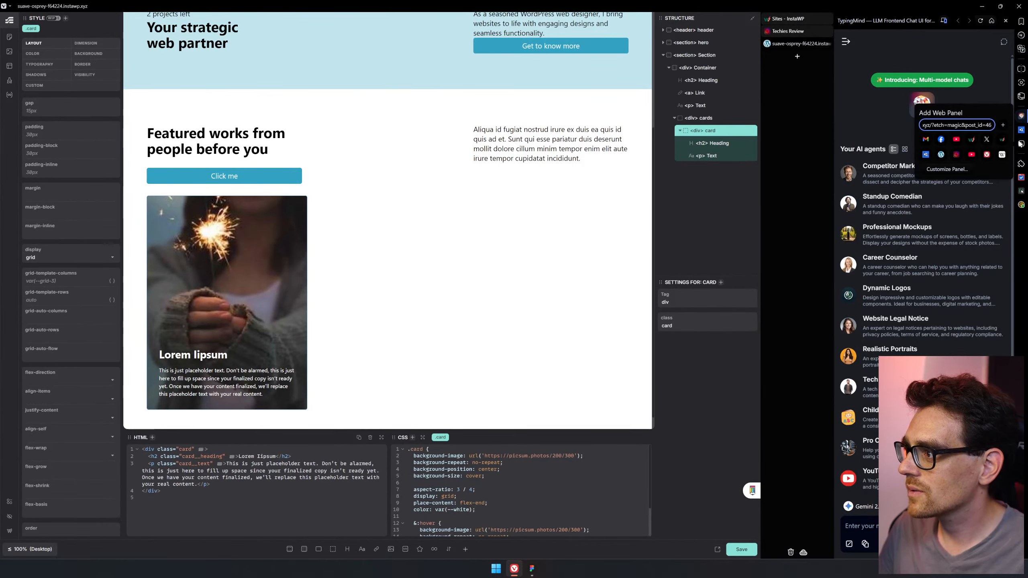
click(1020, 143)
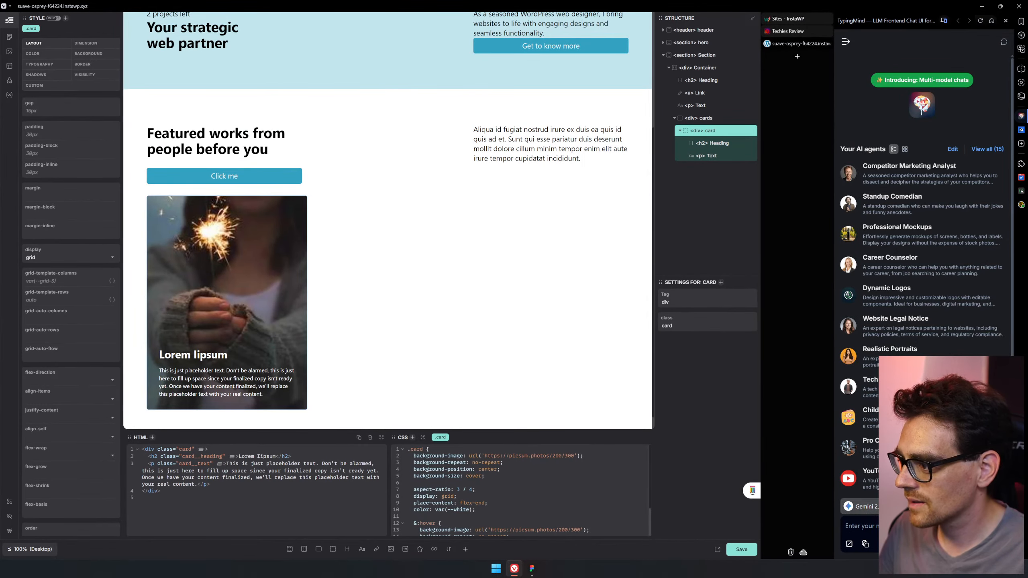
click(863, 506)
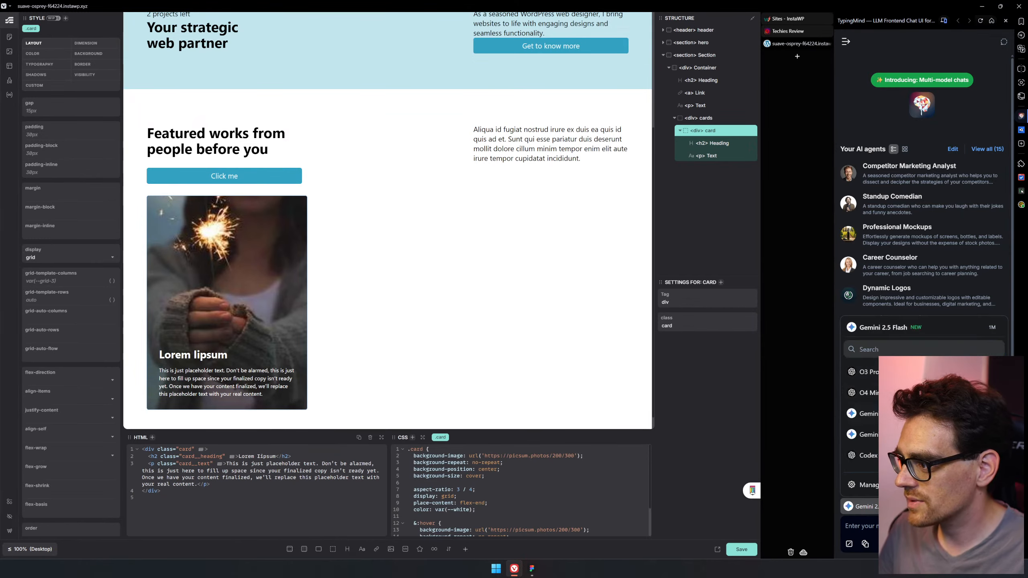
key(Escape)
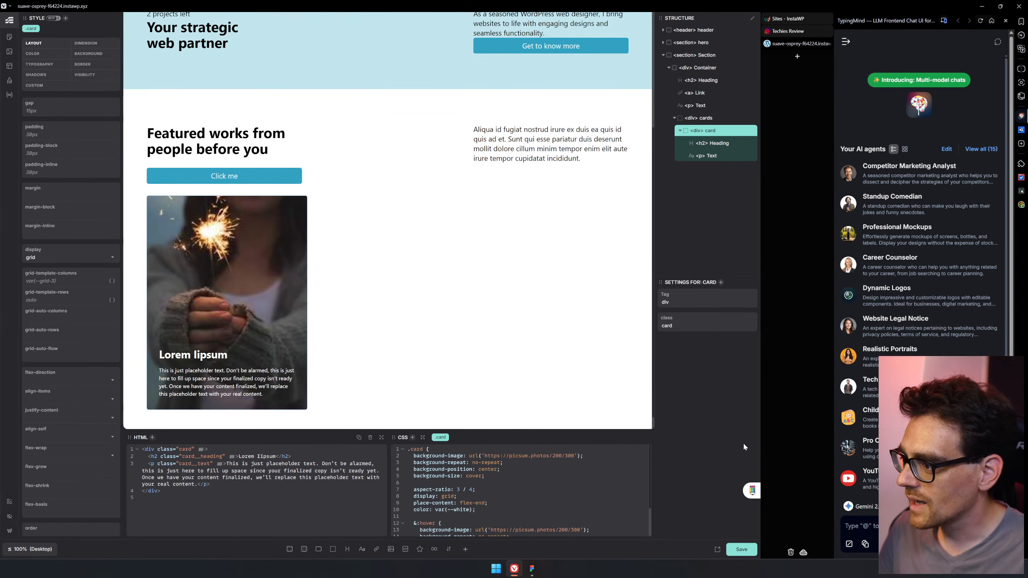
Start a chat prompt with "could create" and switch the chat model to Claude Sonnet 4
text(could create)
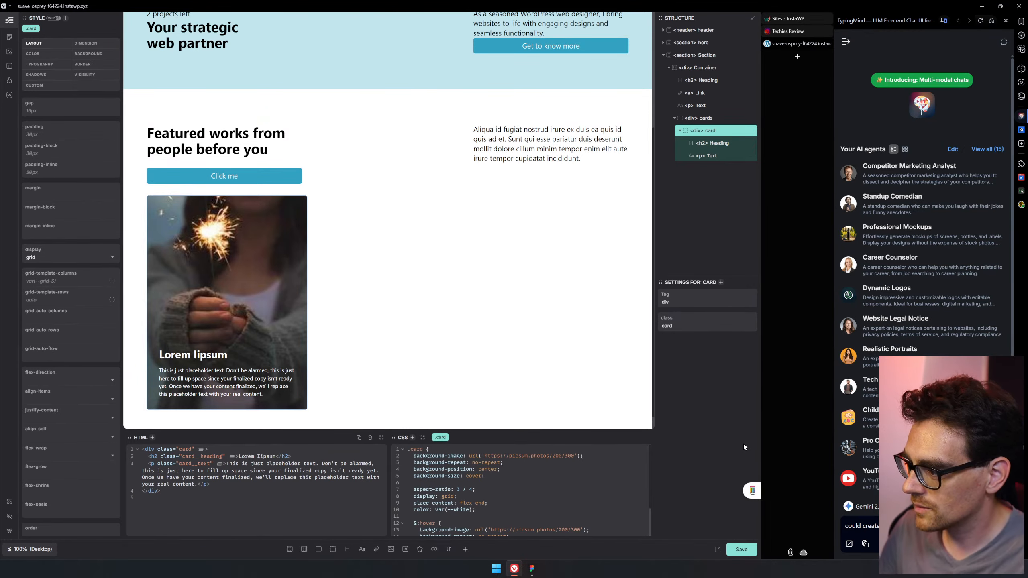
click(857, 507)
text(cla)
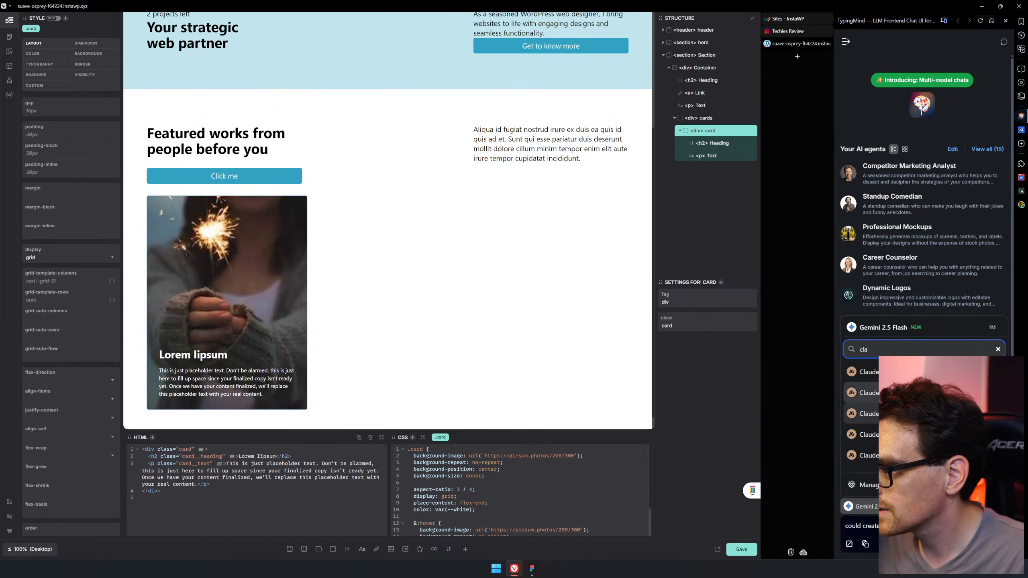
key(Return)
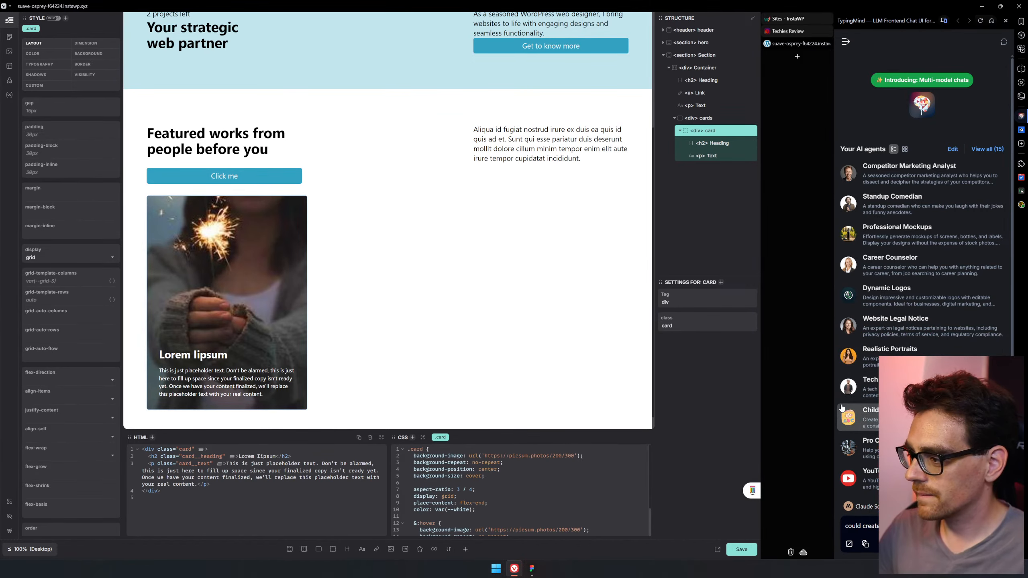
Replace the chat prompt with "Create css with progress blur being more blurred at the bottom and not blurred at the top" and submit it
key(ctrl+a)
key(BackSpace)
text(Crete )
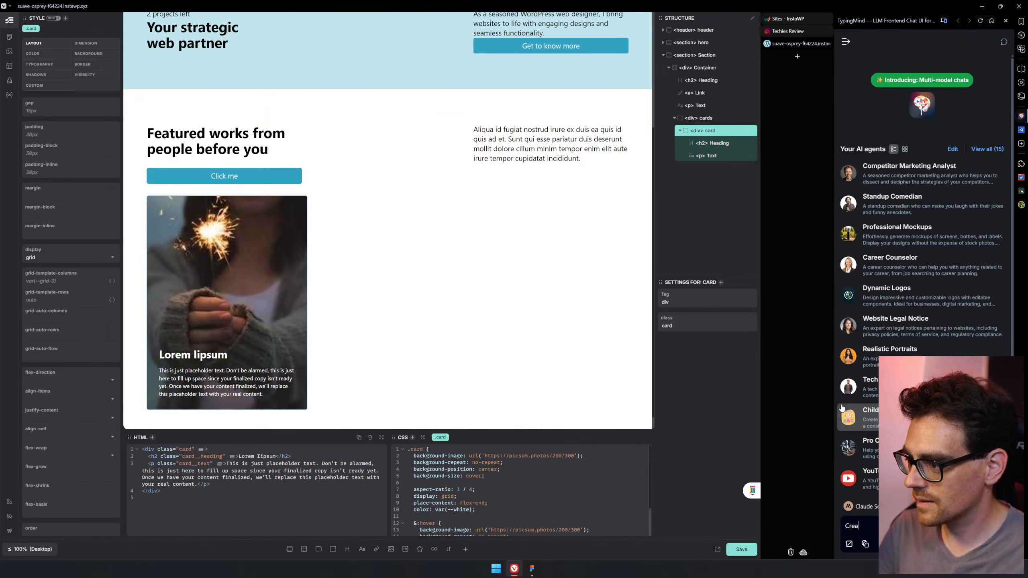
text(te css w)
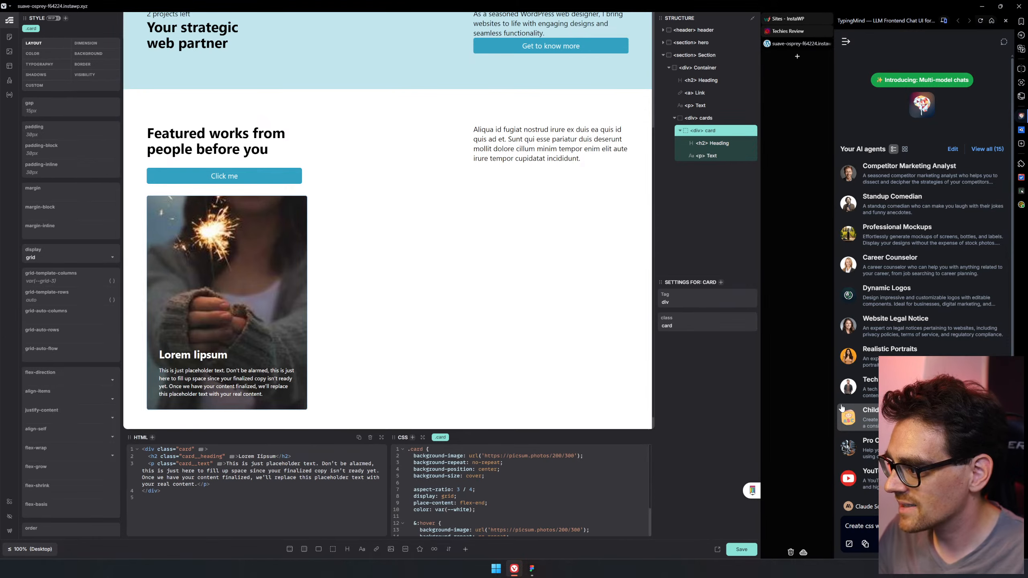
text(bottom and)
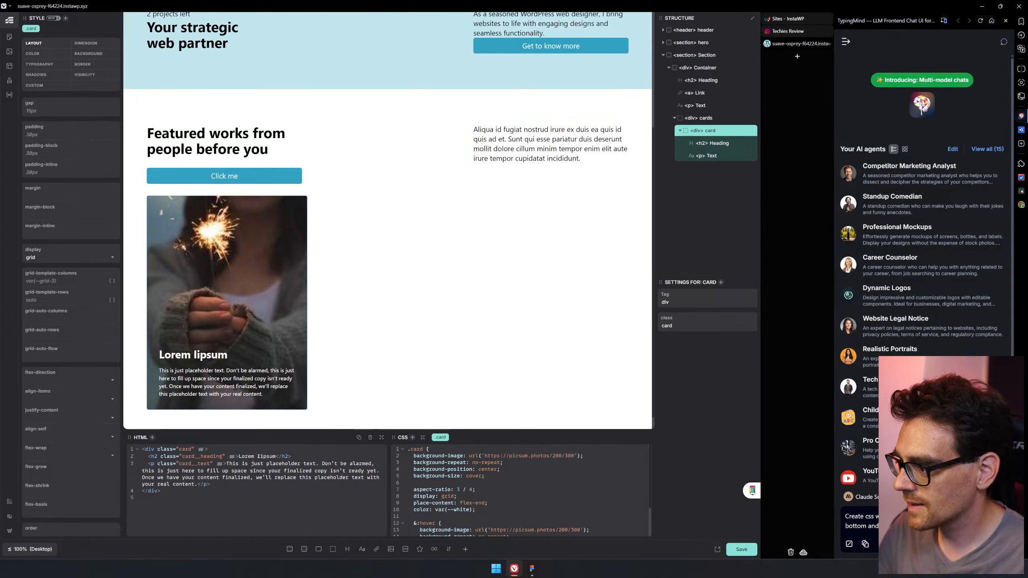
key(Return)
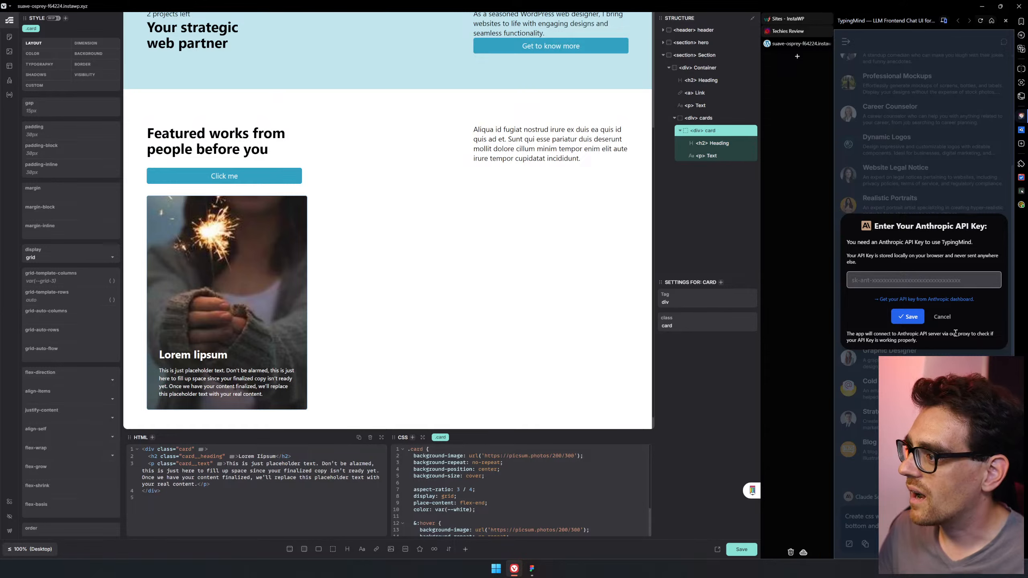
Dismiss the Anthropic API key request, then submit the blur prompt with a Gemini model instead of Claude
click(943, 317)
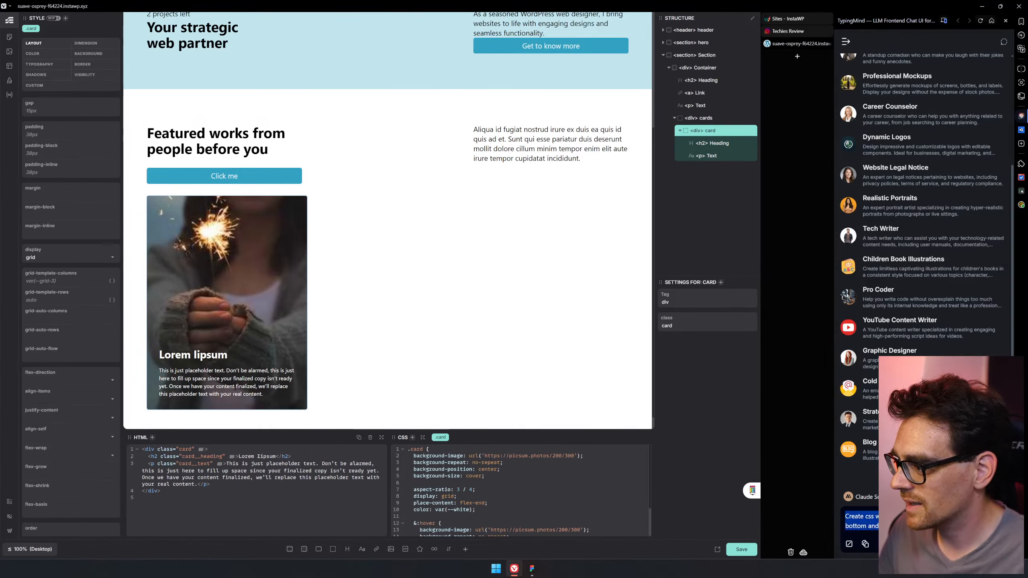
click(864, 497)
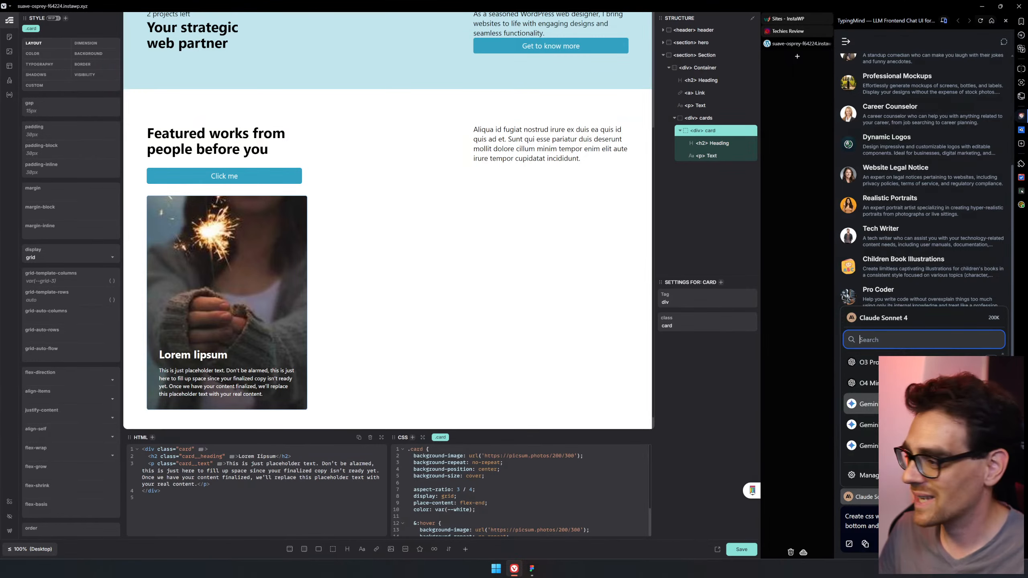
click(910, 446)
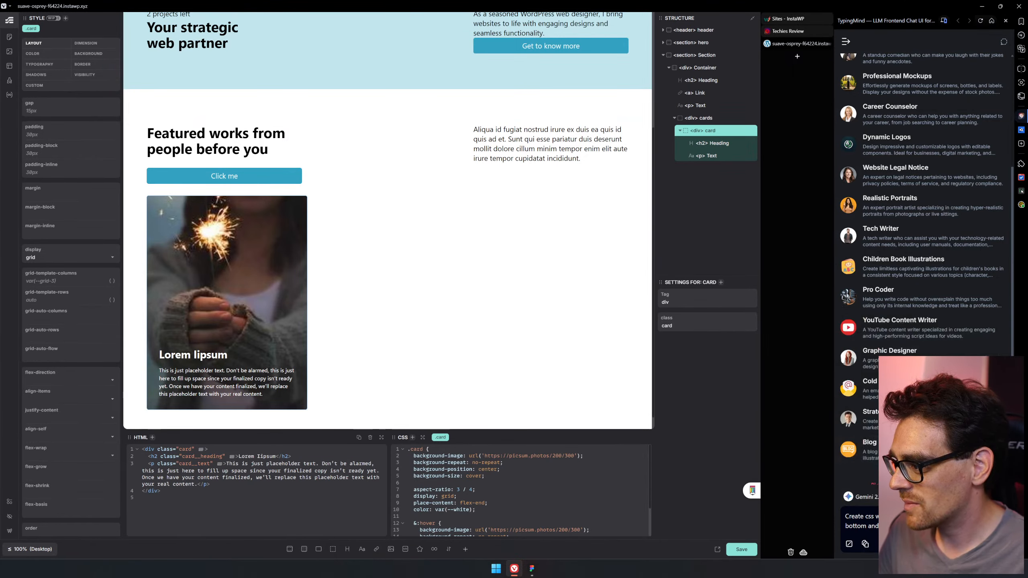
key(Return)
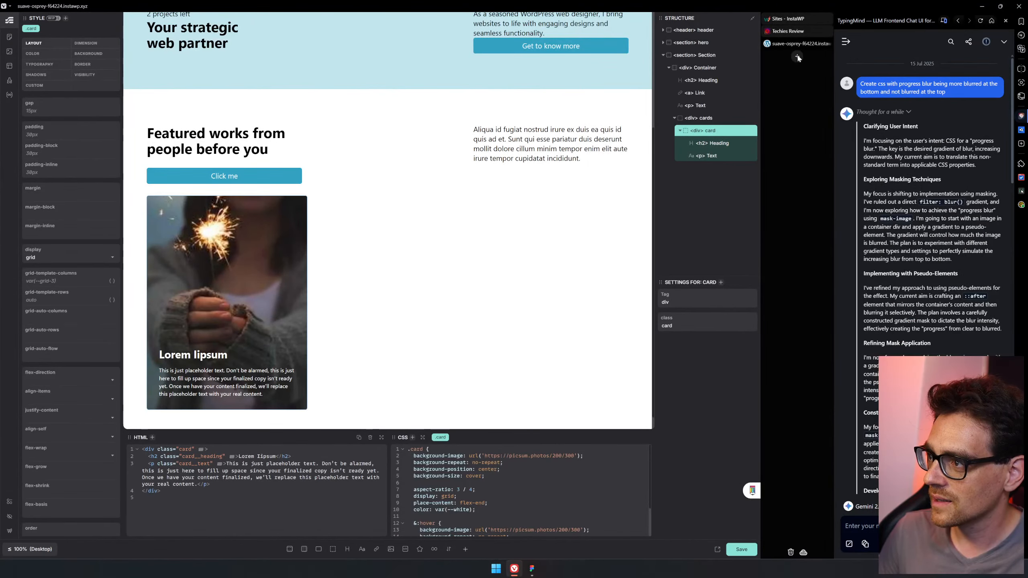
Open the vree.nl website in a new browser tab
click(796, 57)
text(vree.n)
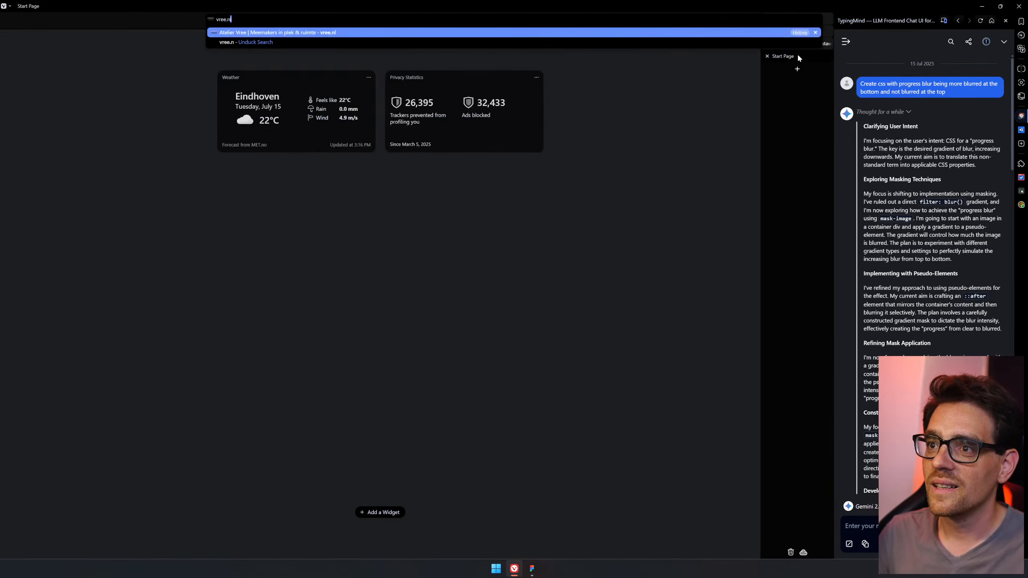
text(l)
key(Return)
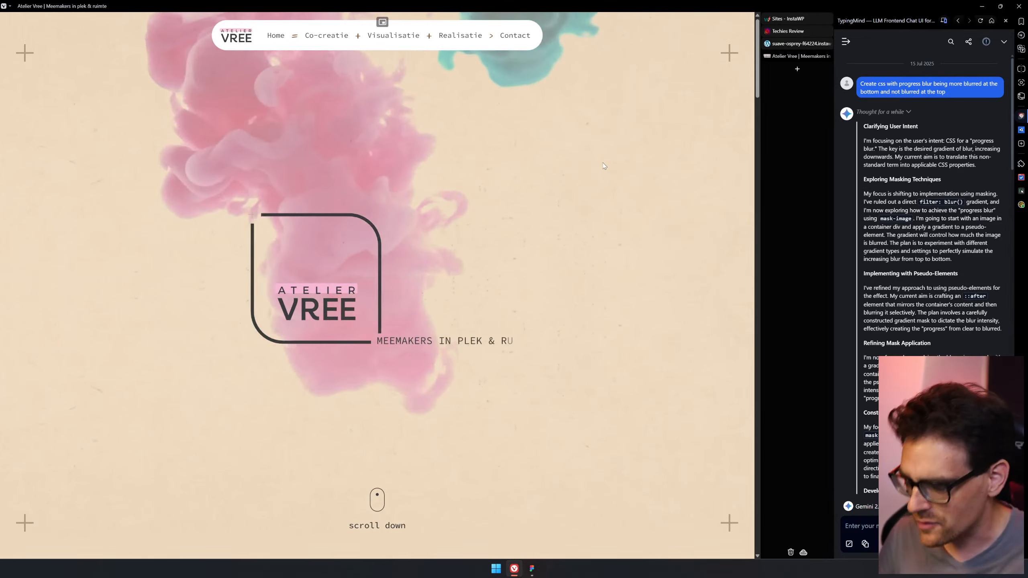
Examine the vree.nl section with the Co-creatie, Visualisatie and Realisatie images in the developer tools, and close the tools
scroll(630, 156, down, 5)
key(F12)
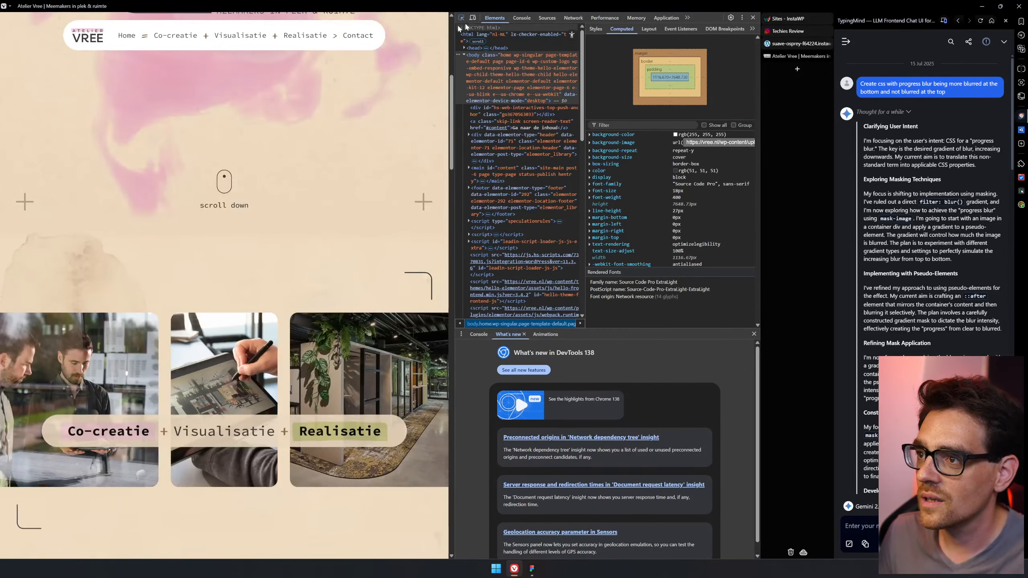
click(462, 18)
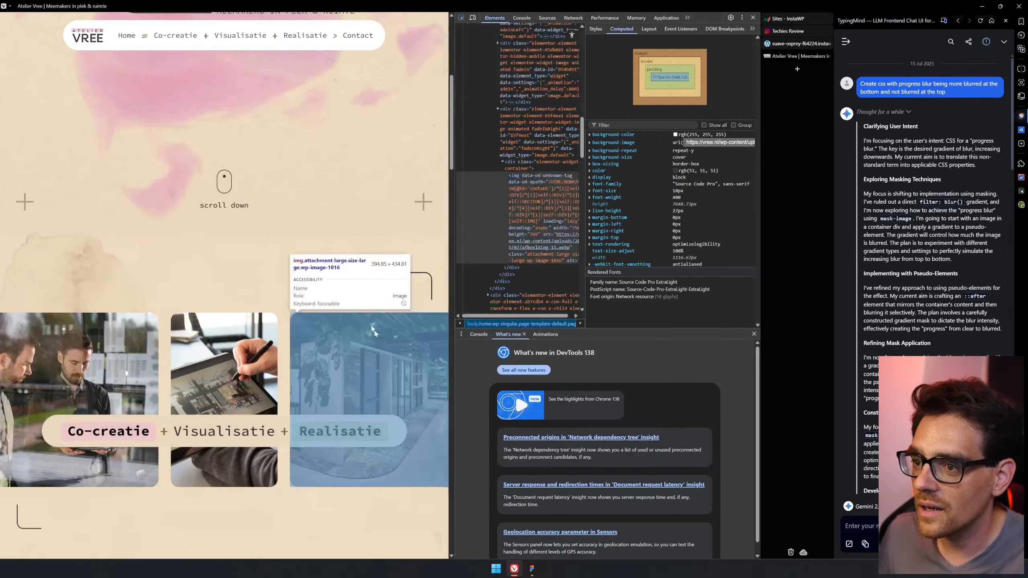
click(345, 303)
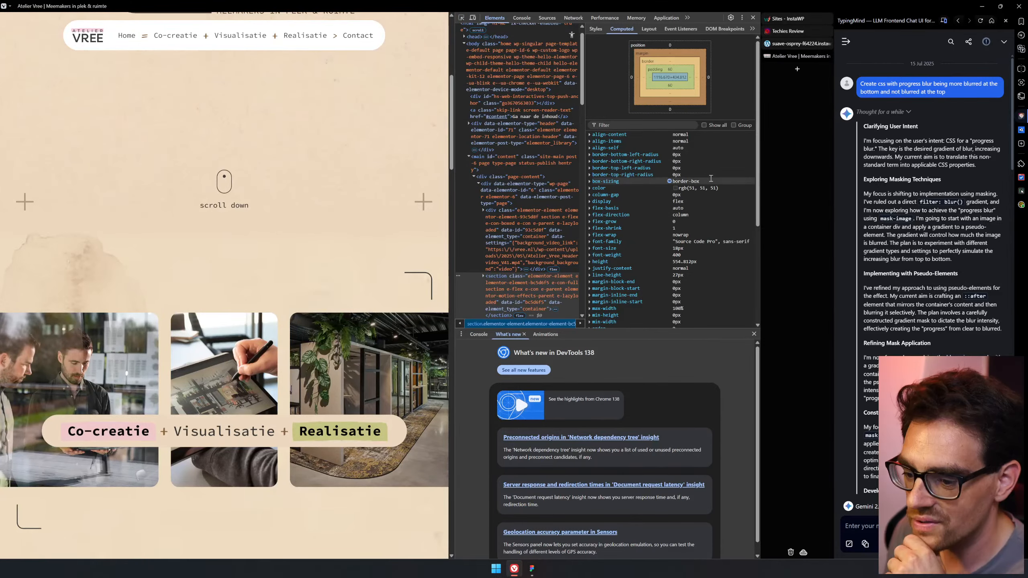
scroll(320, 295, down, 8)
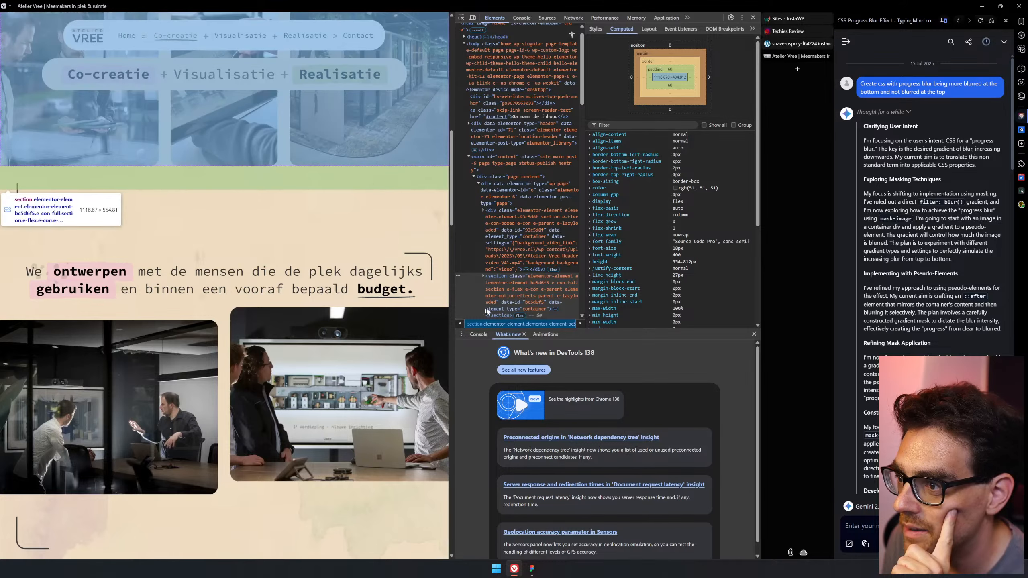
click(520, 290)
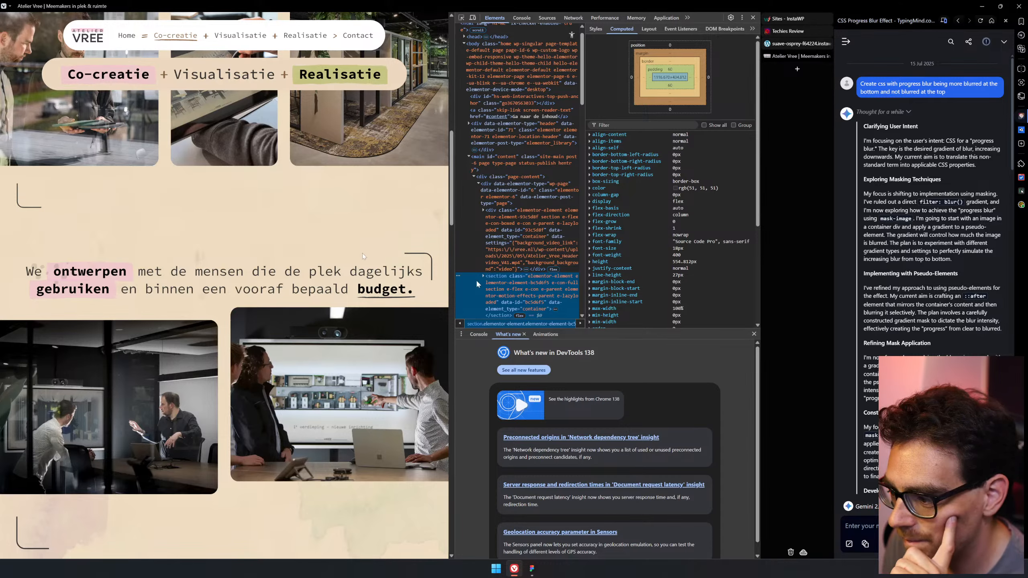
scroll(339, 254, up, 5)
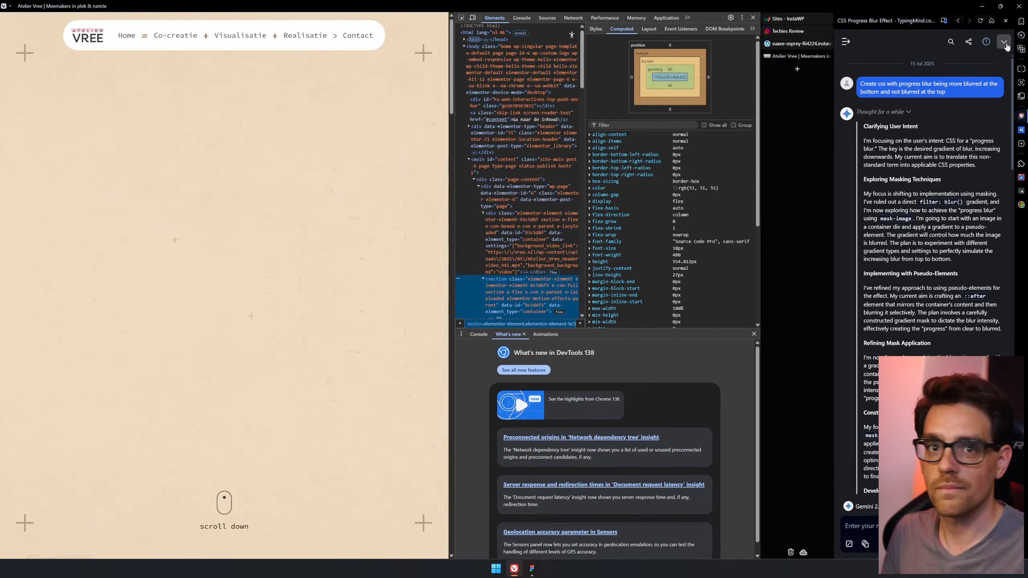
click(753, 17)
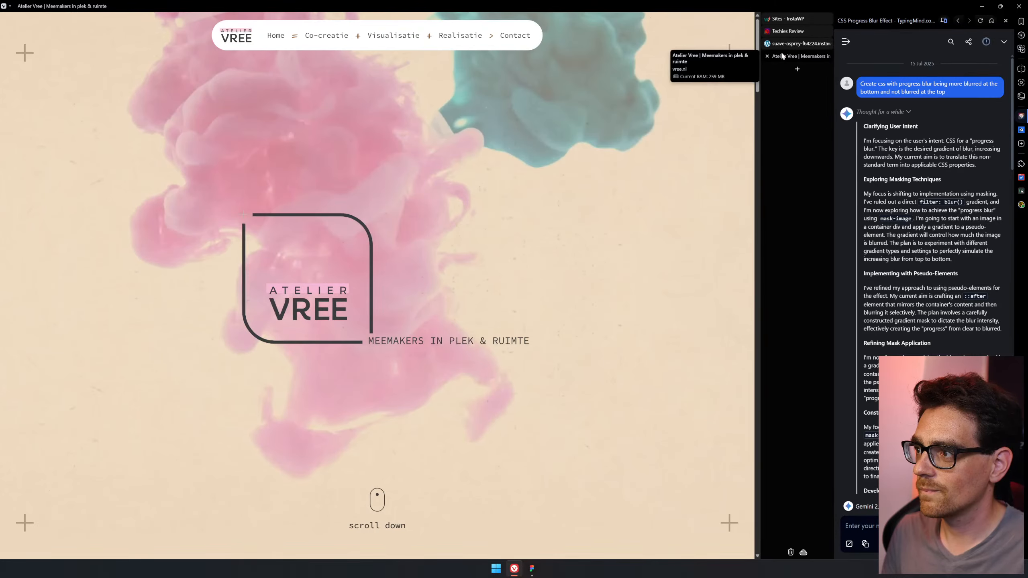
Close the vree.nl tab and the TypingMind web panel, and bring the whole featured works card into view in Etch
middle_click(782, 54)
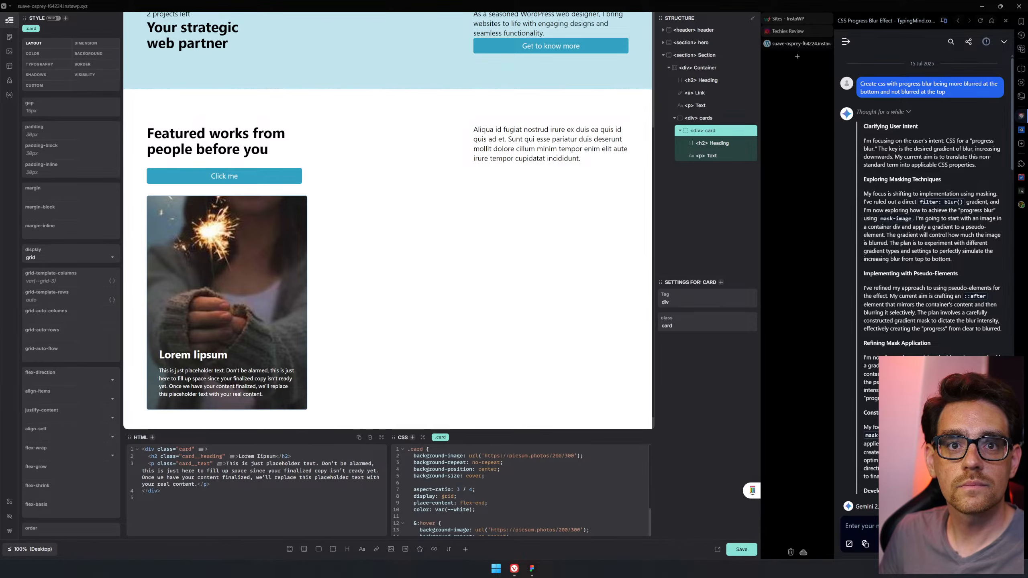
drag(19, 75, 469, 0)
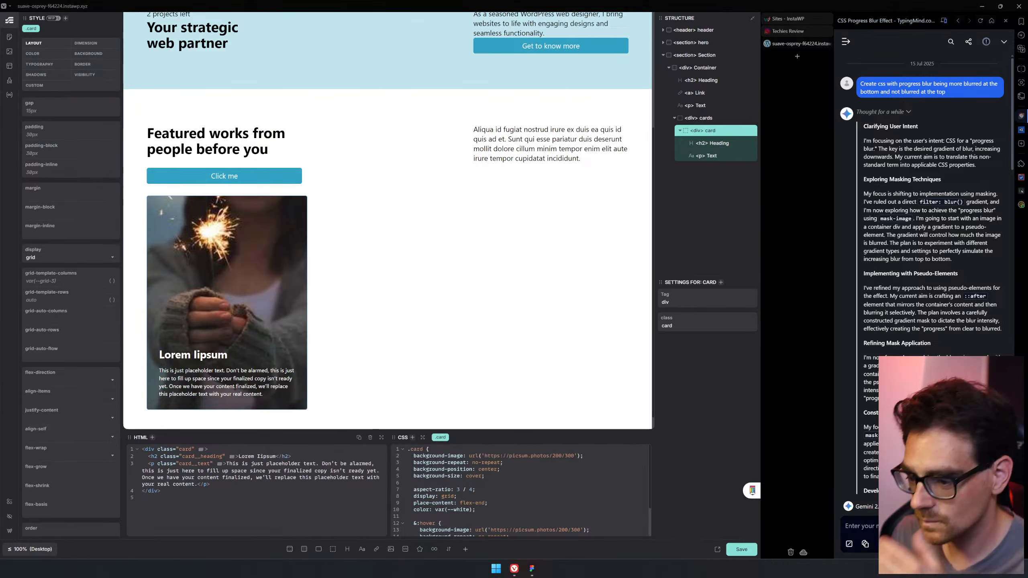
click(1006, 20)
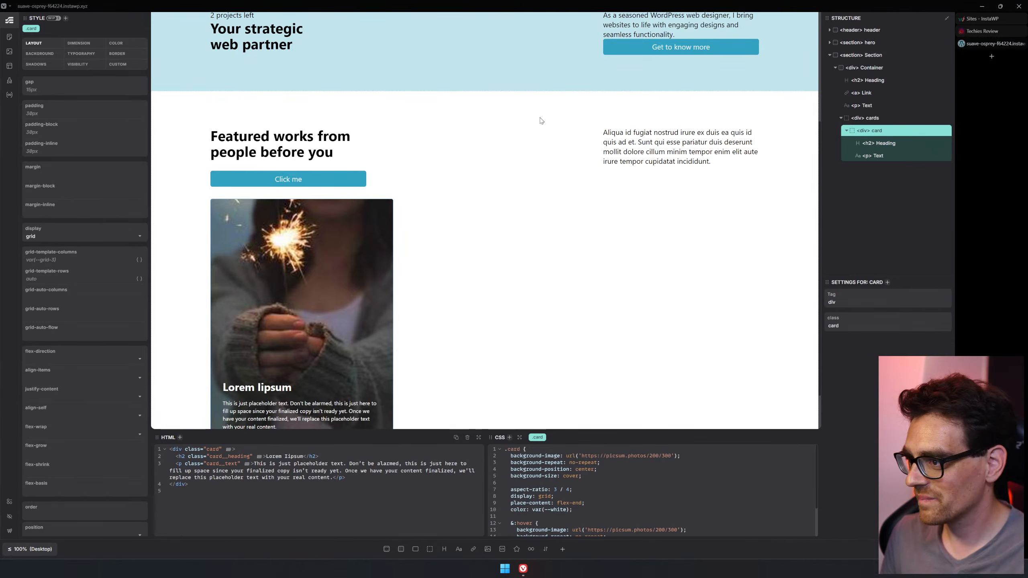
scroll(631, 367, down, 1)
scroll(632, 368, down, 1)
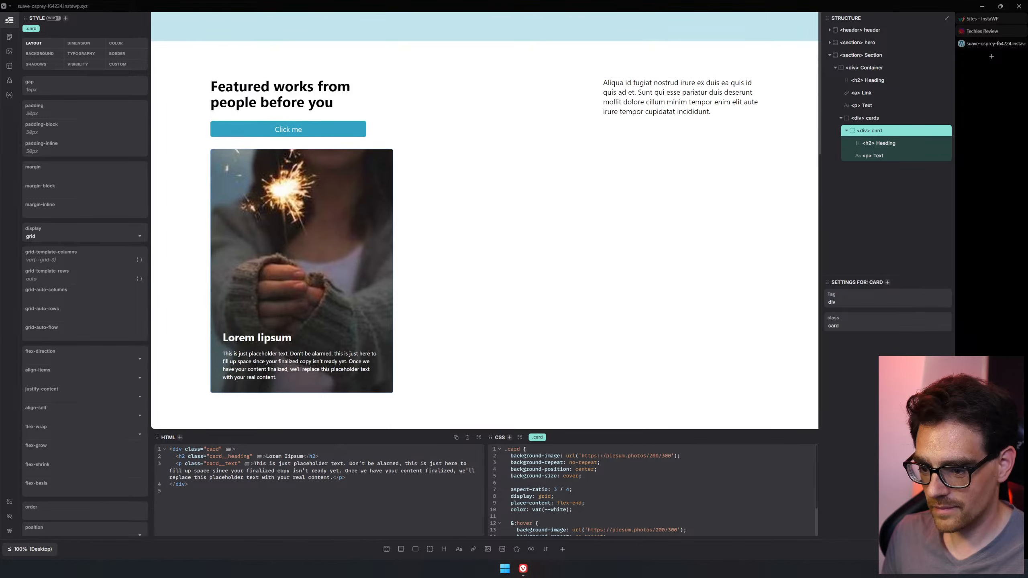